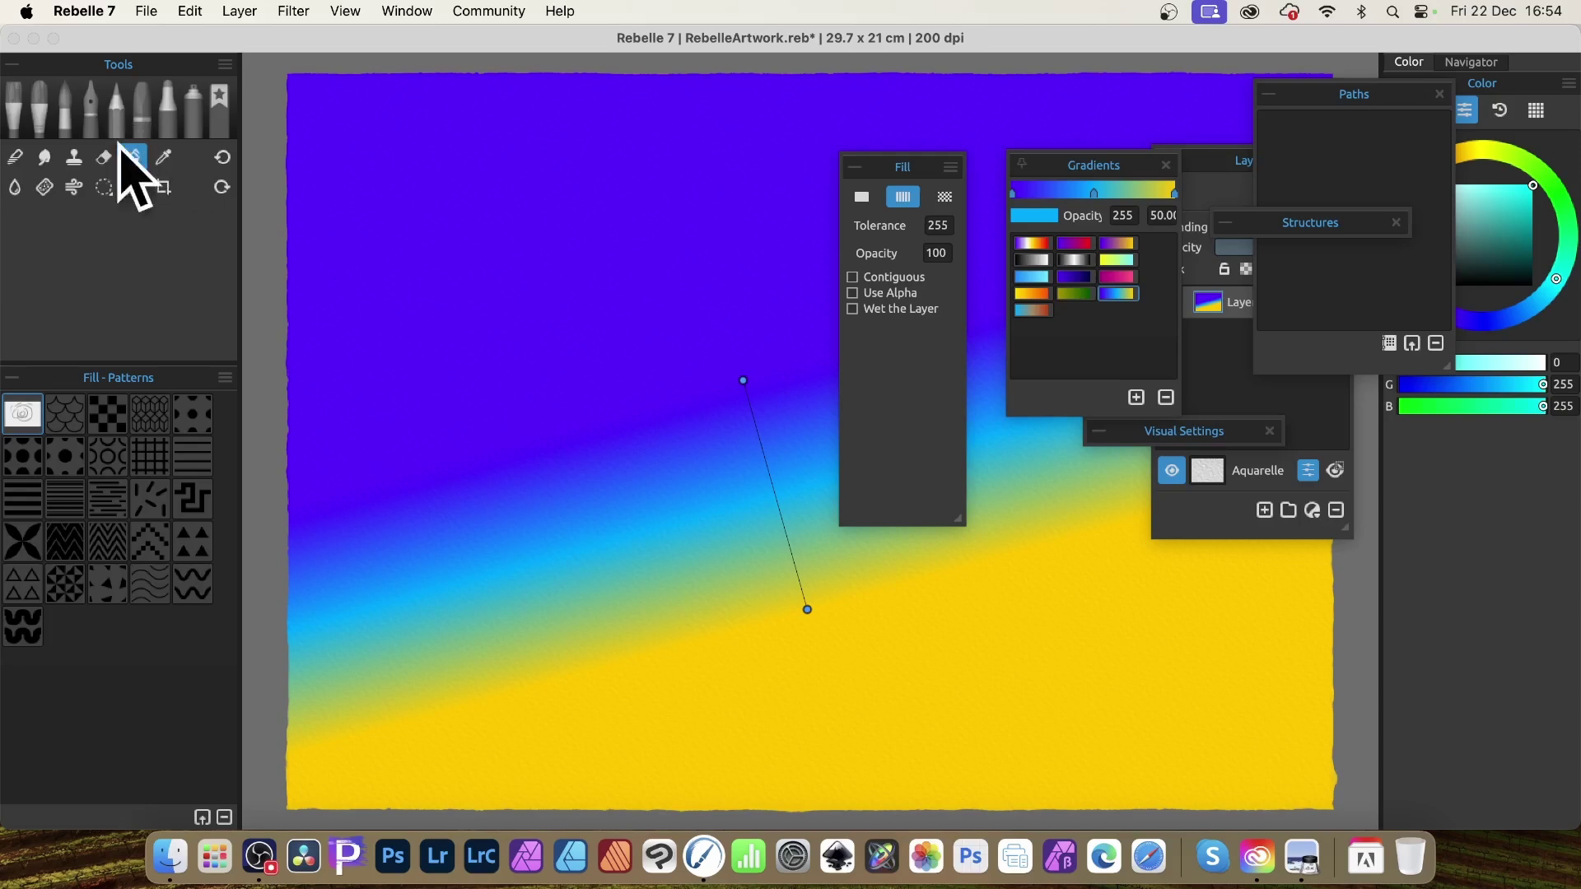
# Step: Activate the Fill tool in gradient mode and reposition the Fill and Gradients panels over the canvas
pyautogui.click(14, 107)
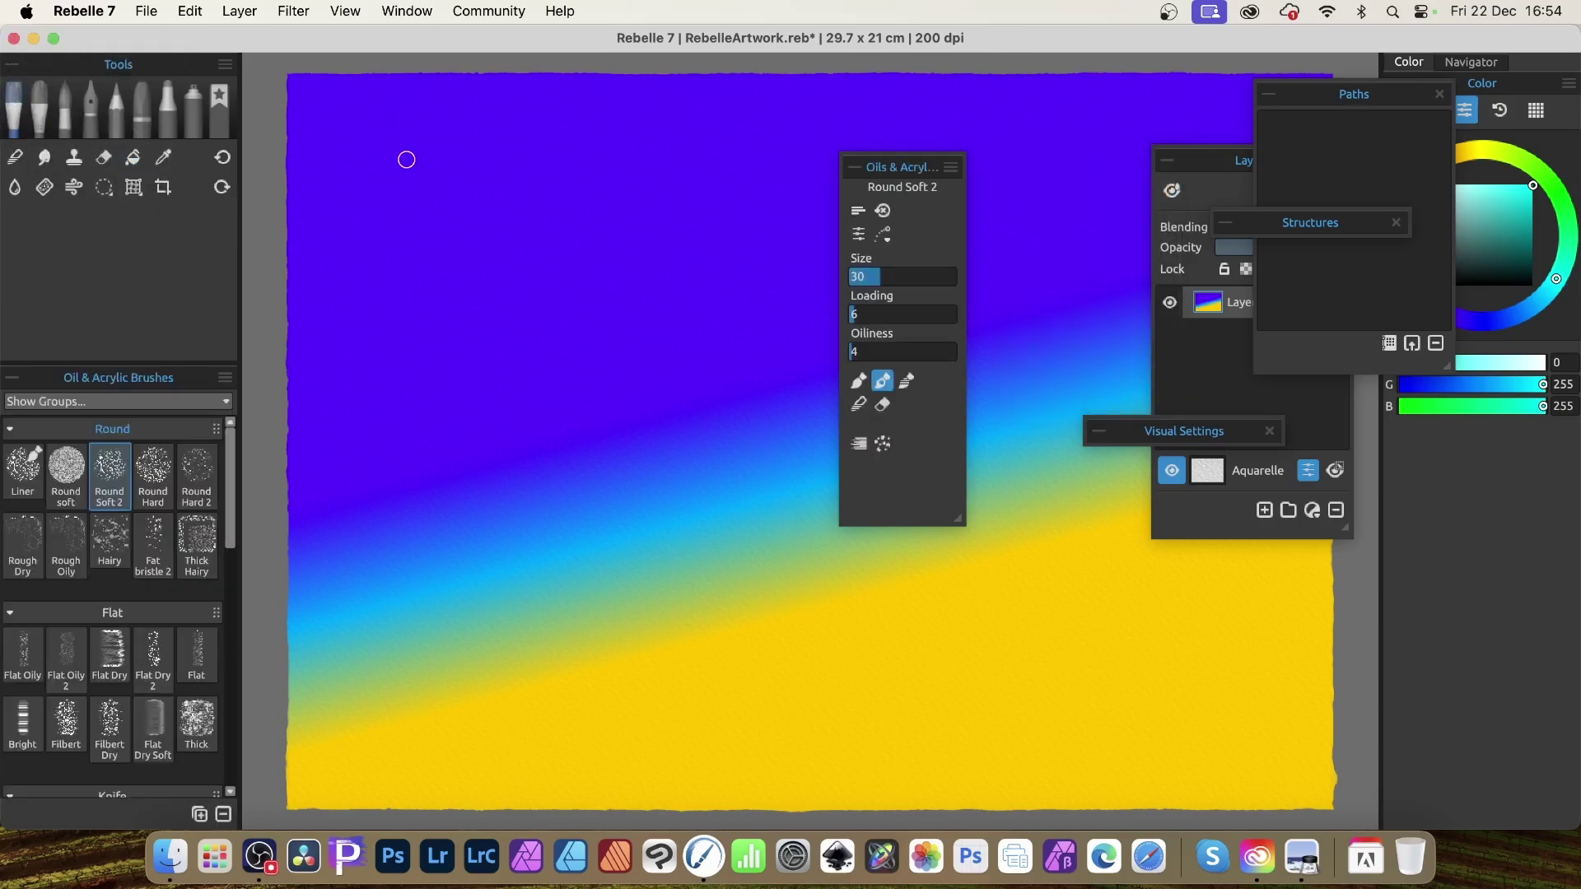
pyautogui.click(134, 158)
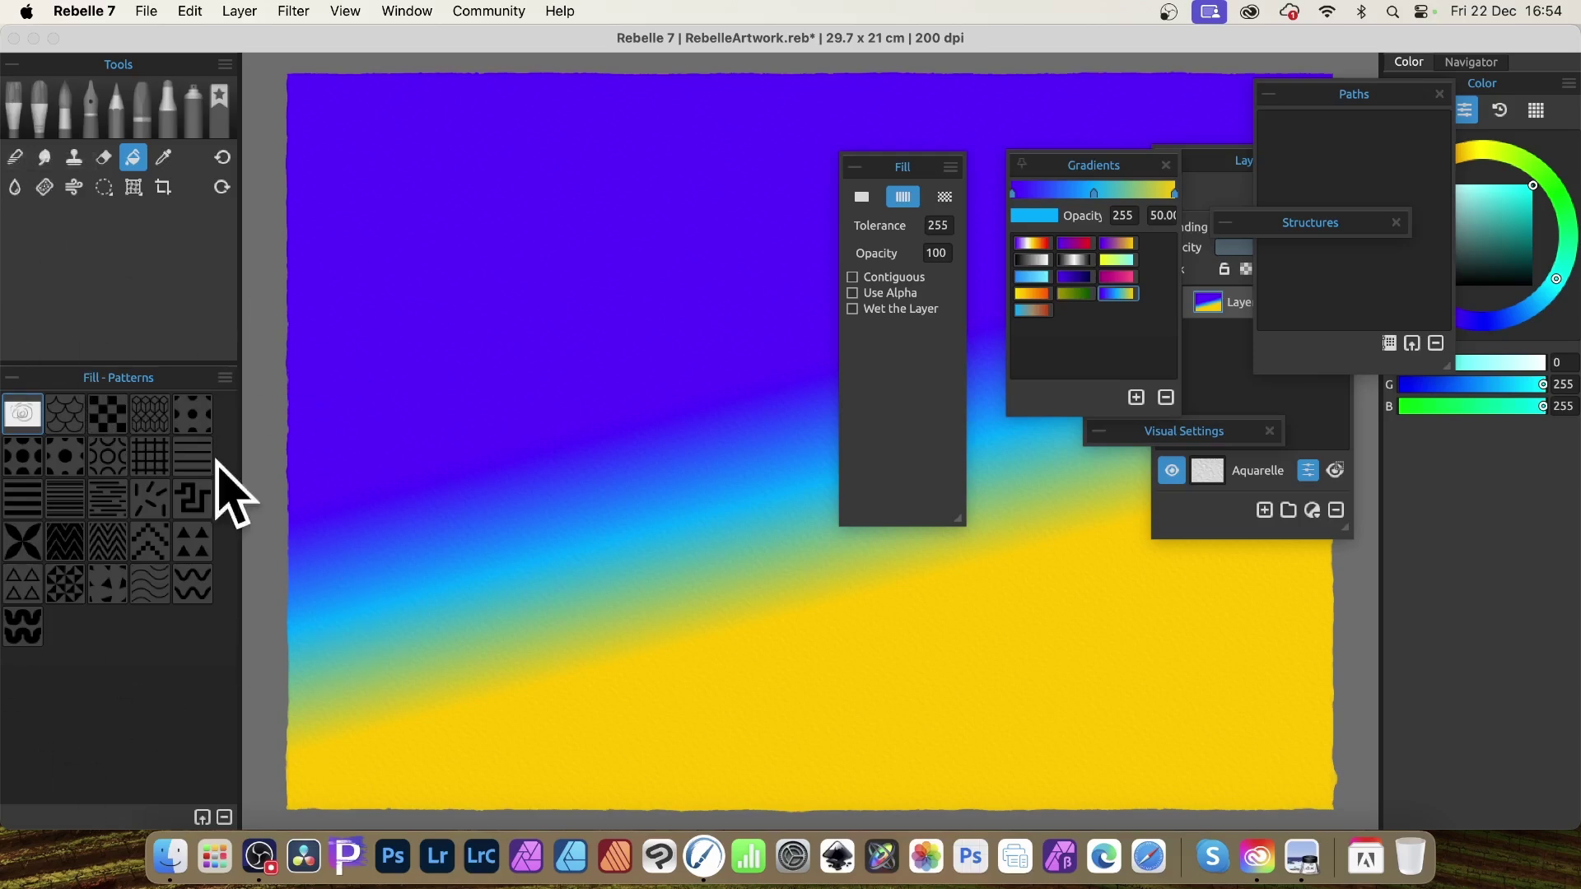
pyautogui.moveTo(910, 164); pyautogui.dragTo(933, 170)
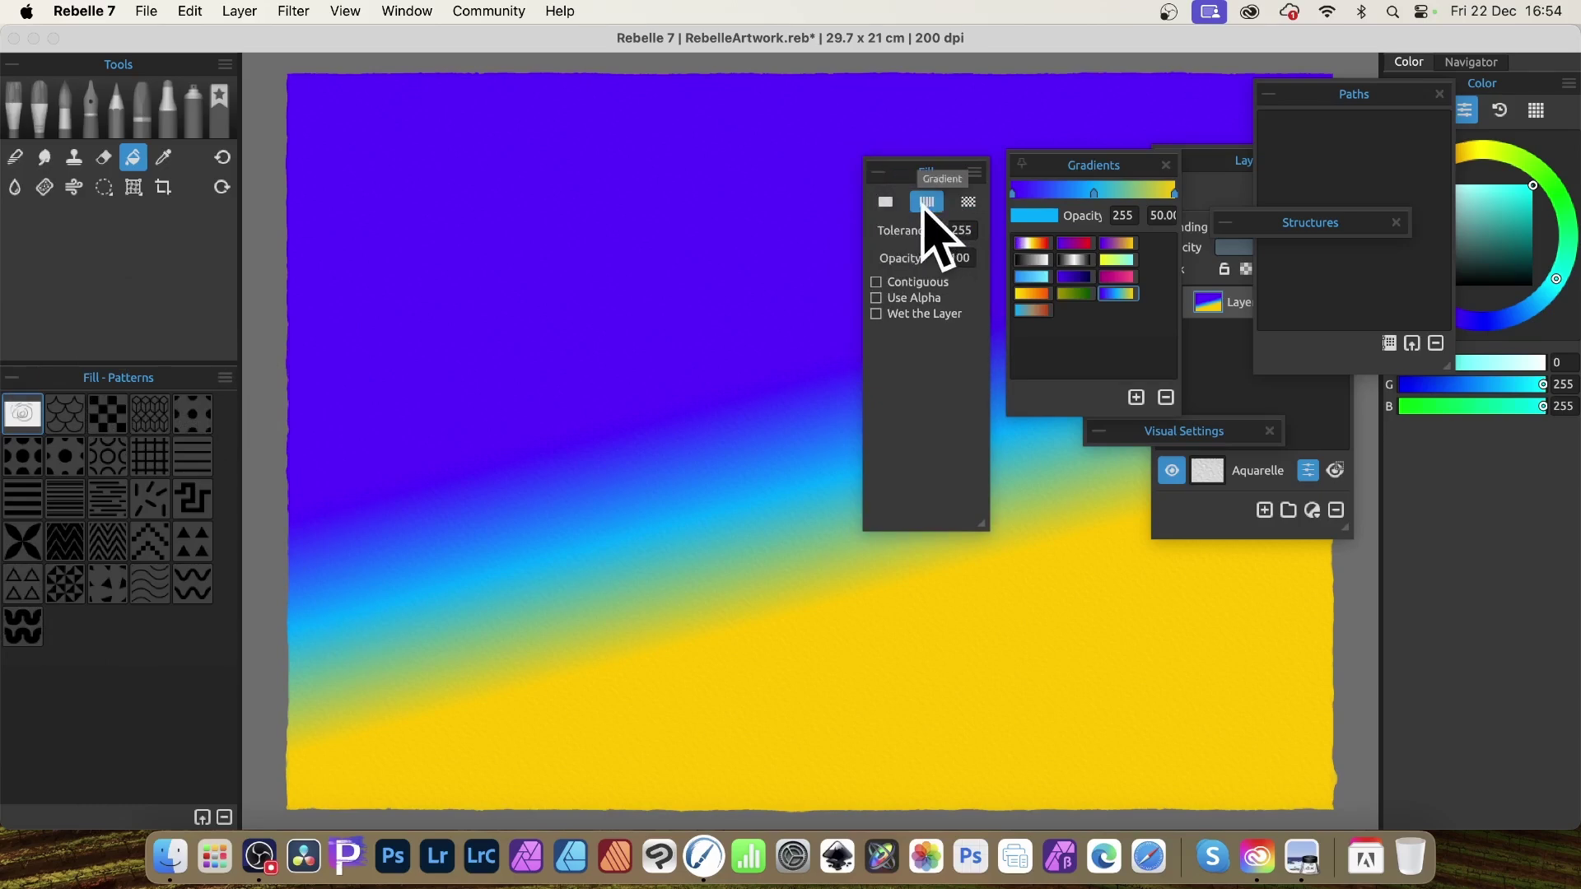
pyautogui.click(969, 203)
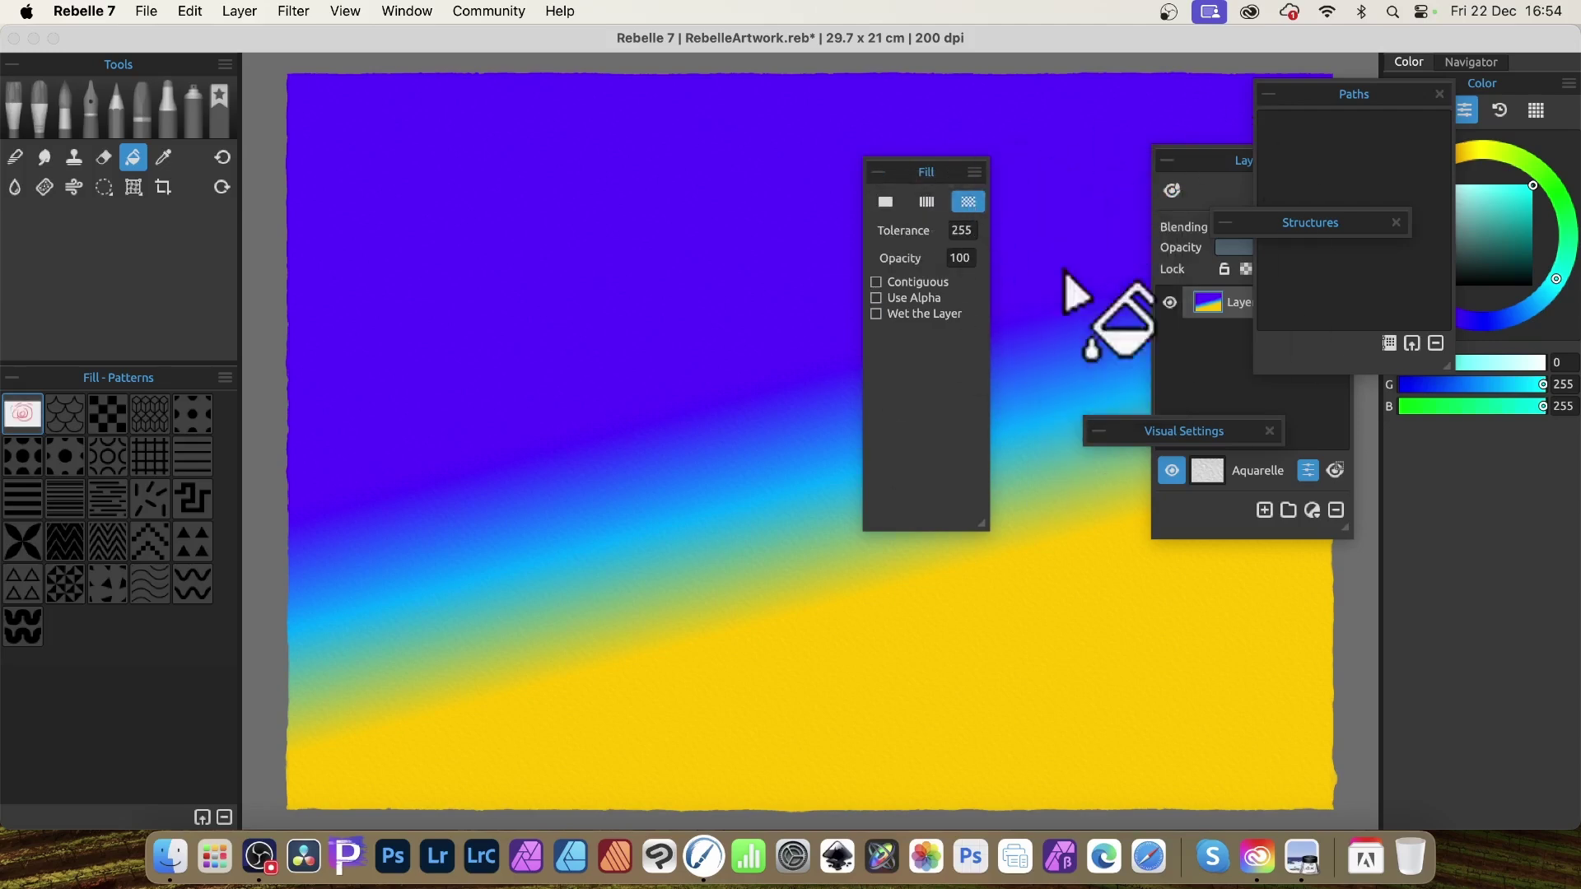
pyautogui.click(927, 203)
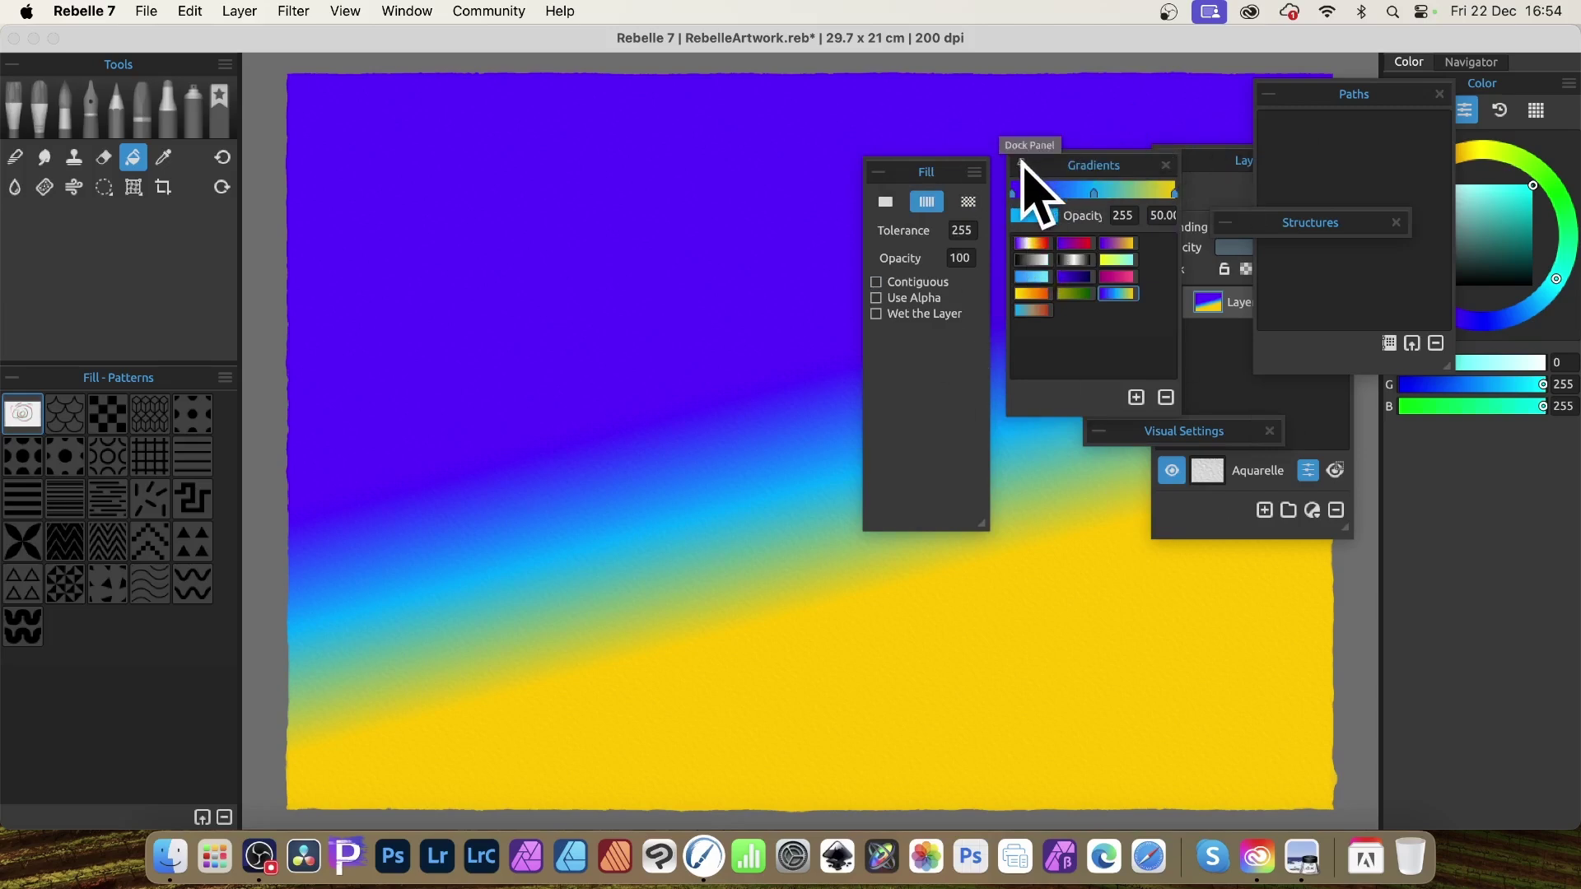
pyautogui.moveTo(1025, 162); pyautogui.dragTo(1014, 197)
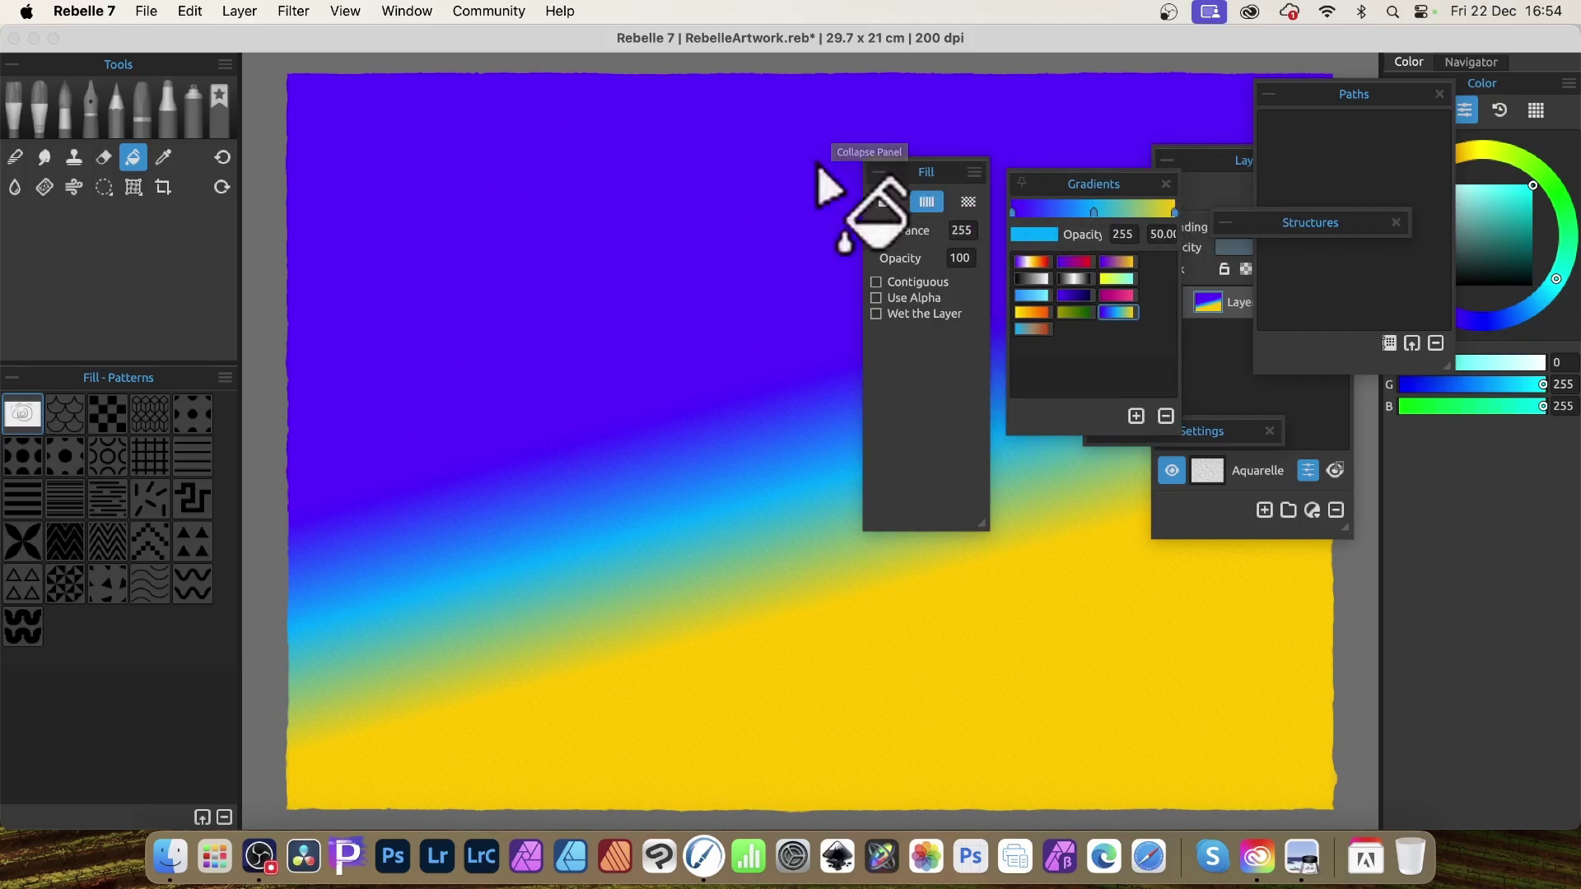
# Step: Hide the Properties panel and show it again
pyautogui.click(406, 11)
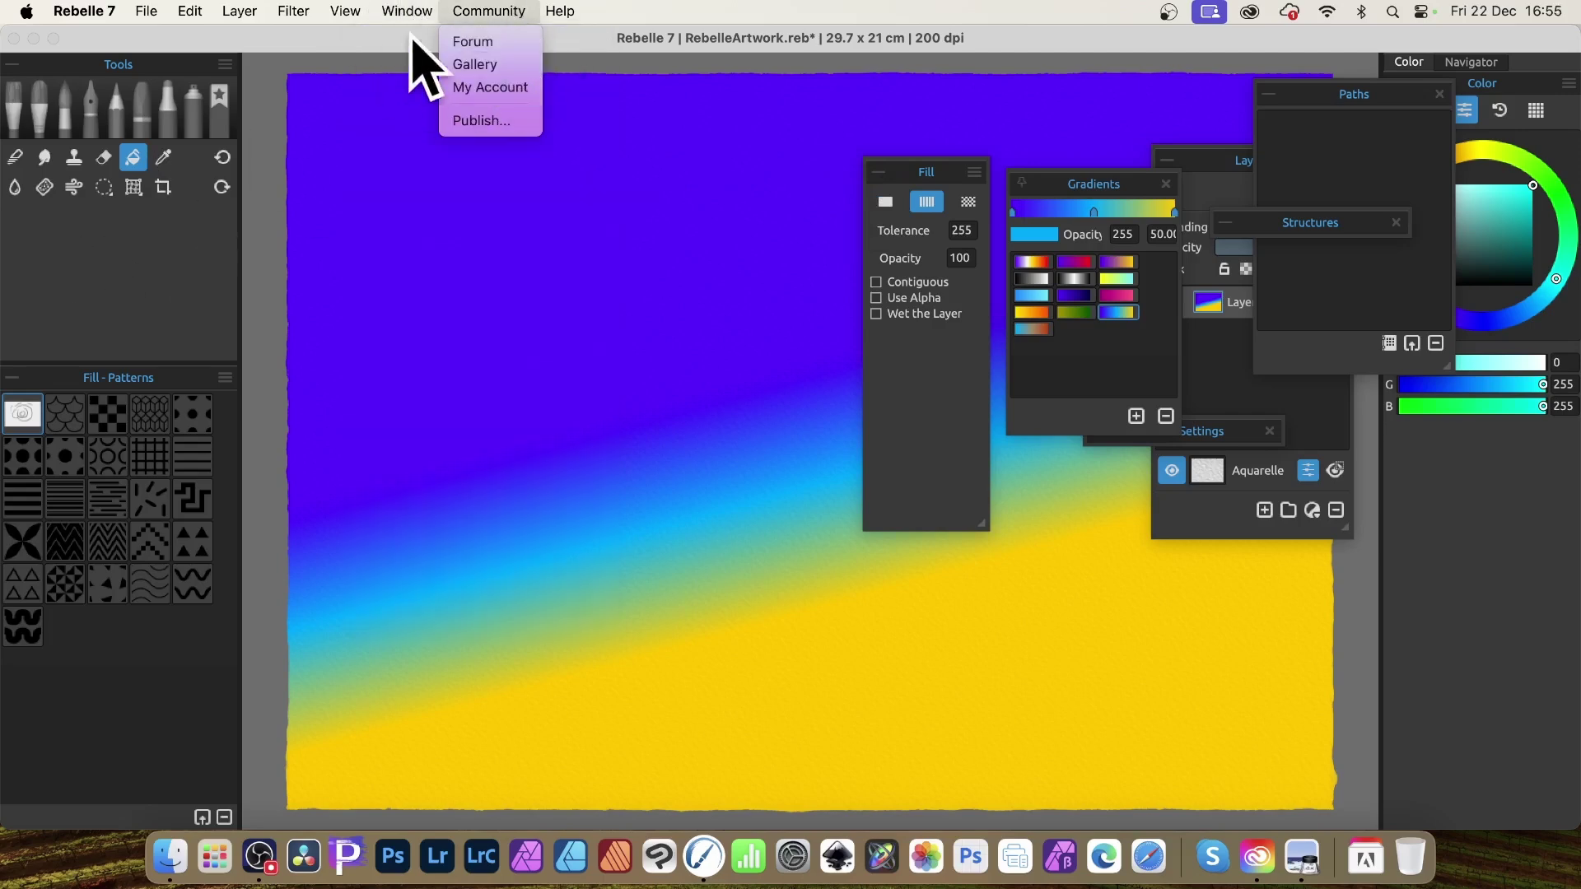
pyautogui.click(432, 65)
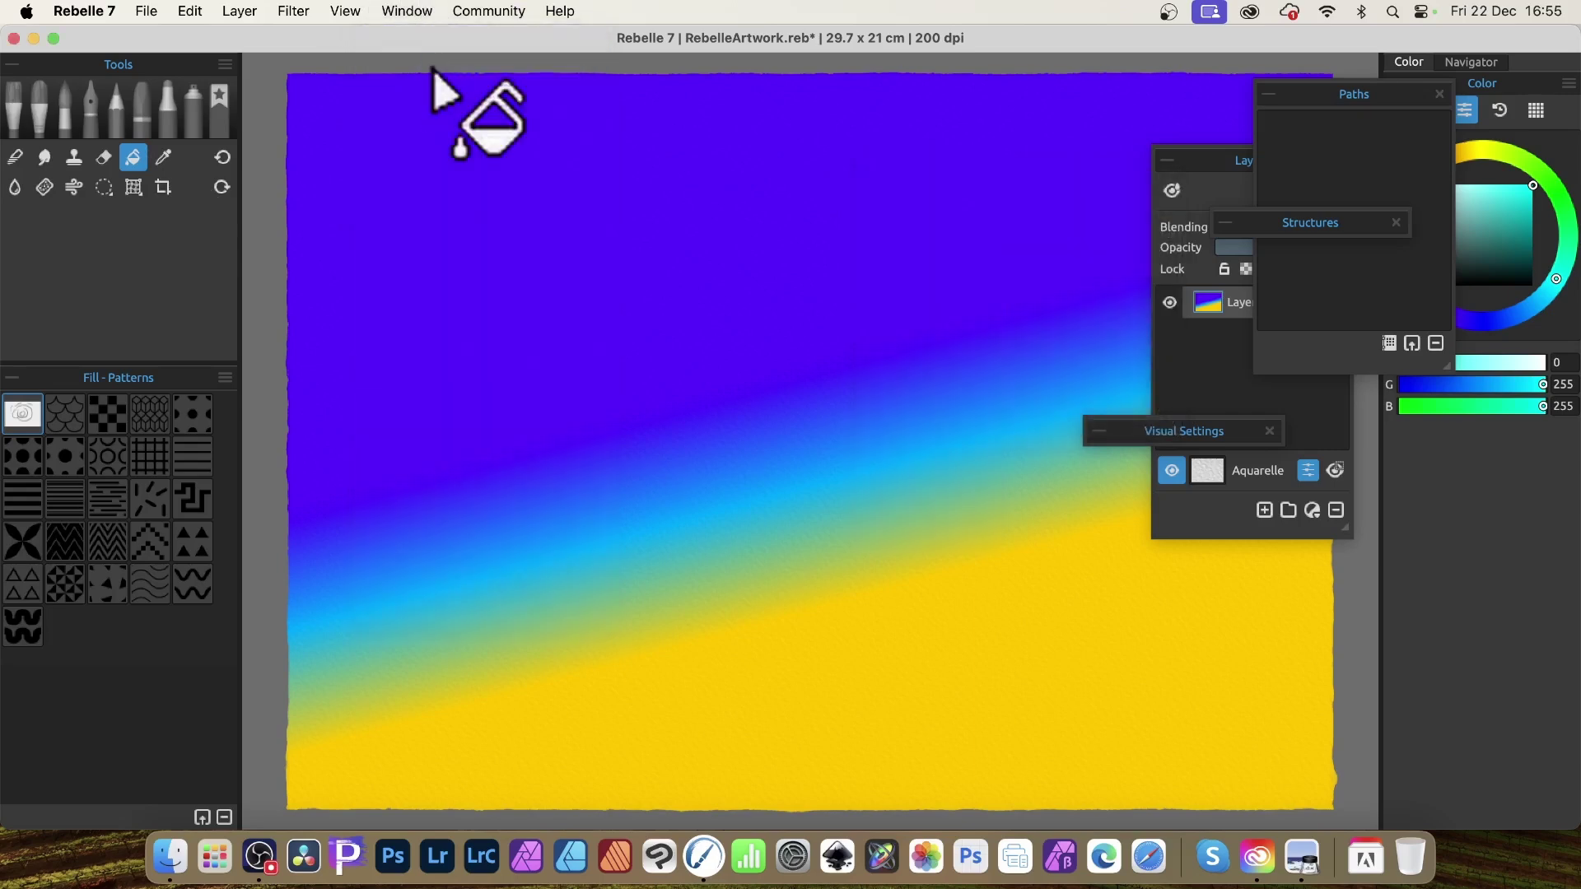
pyautogui.click(406, 11)
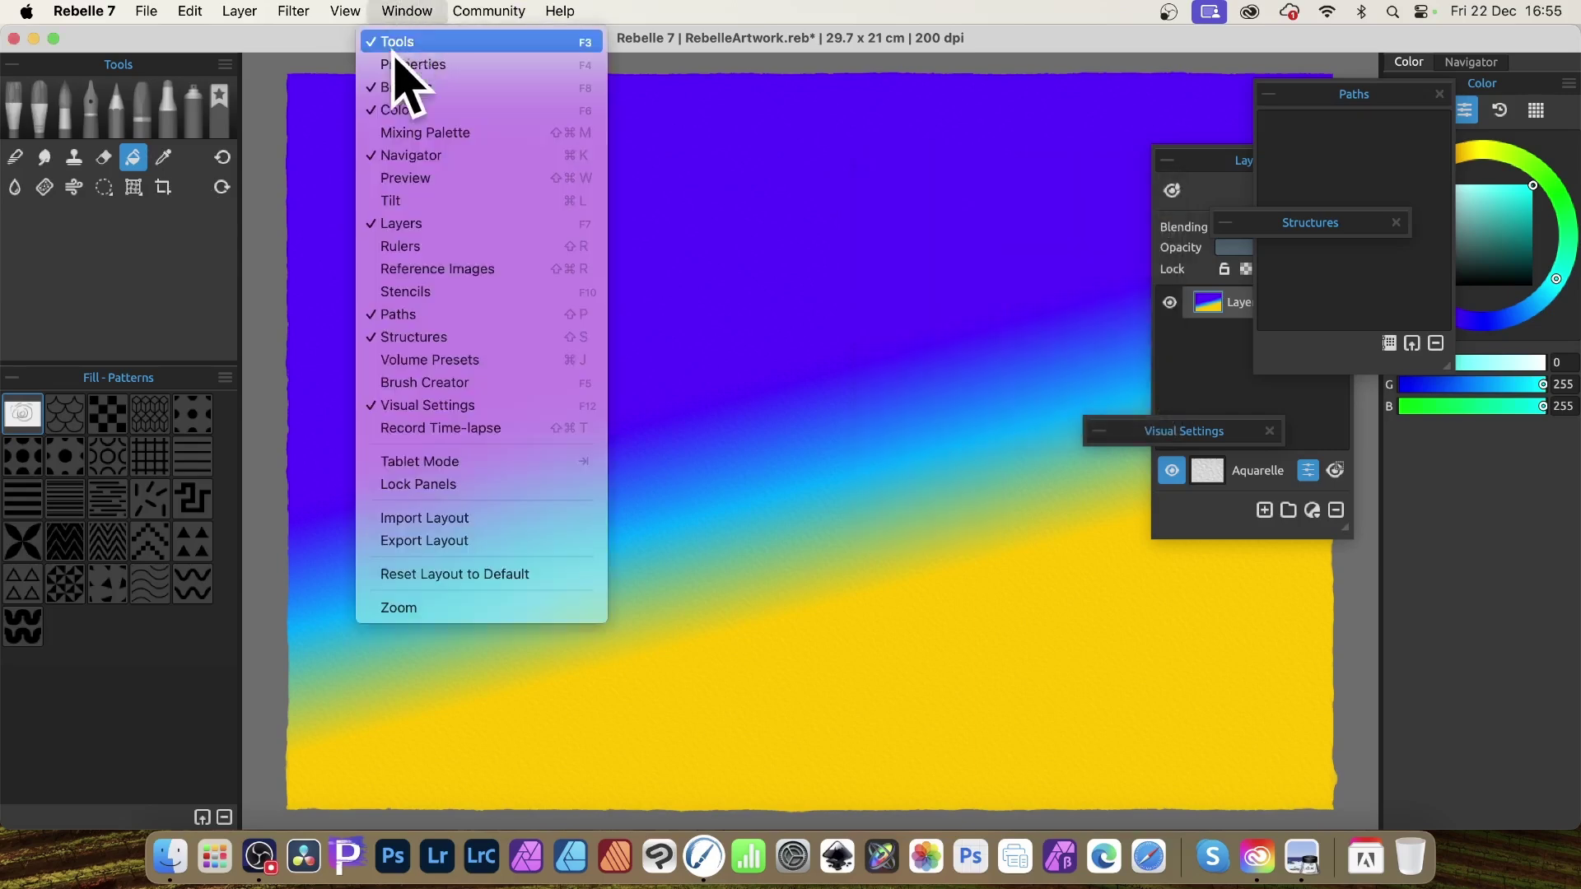
pyautogui.click(401, 66)
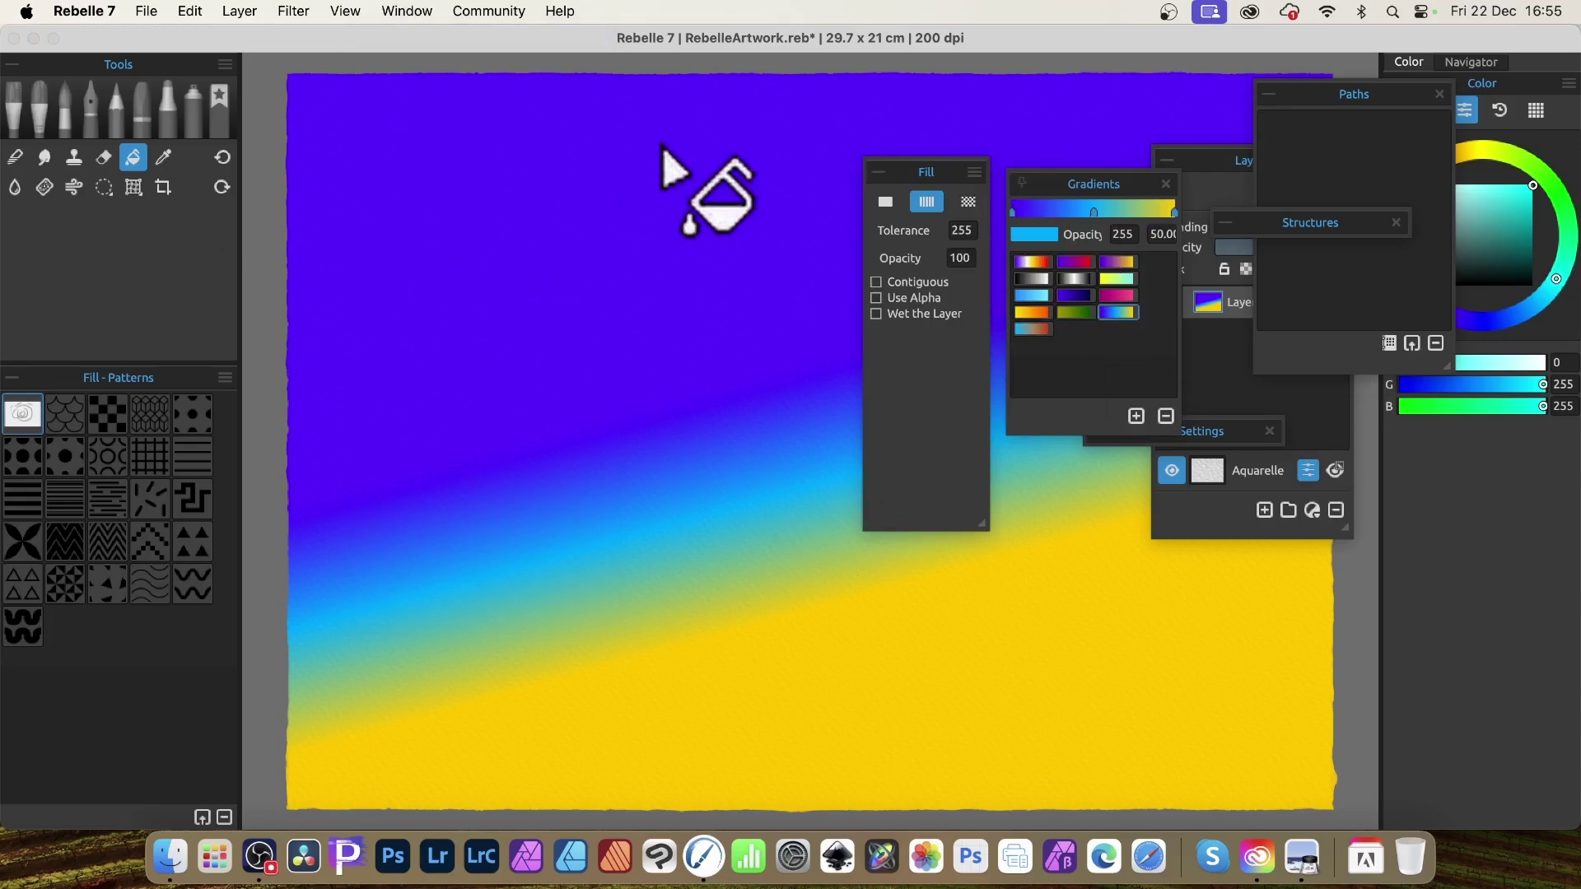
# Step: Draw a diagonal gradient fill on the canvas and try several presets on it, finishing with the purple-to-yellow Gradient 11
pyautogui.moveTo(705, 297); pyautogui.dragTo(911, 510)
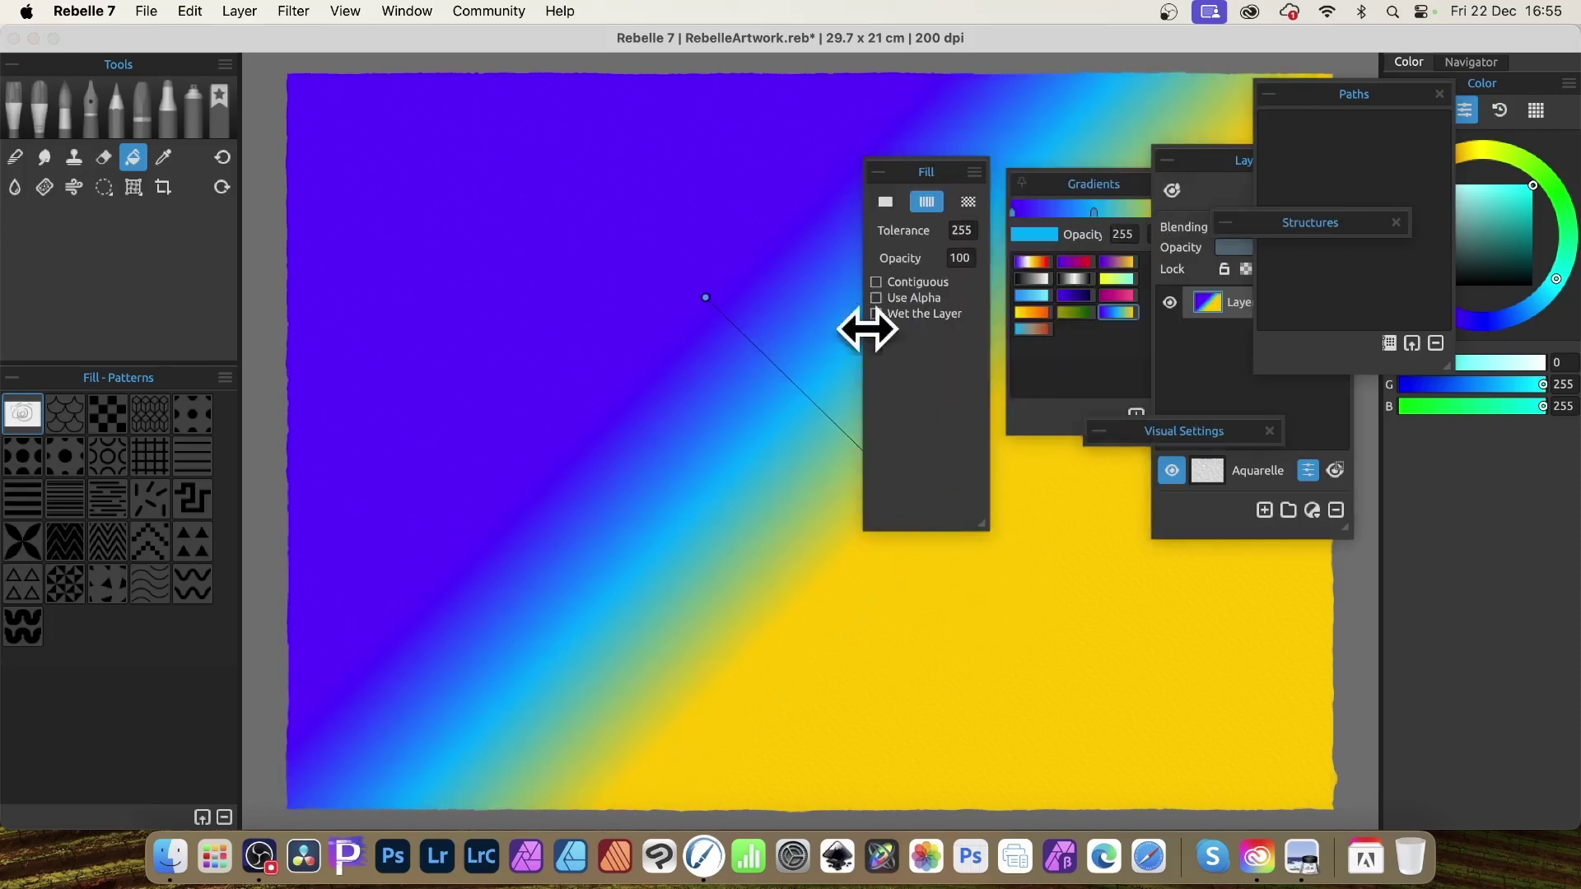
pyautogui.click(1033, 263)
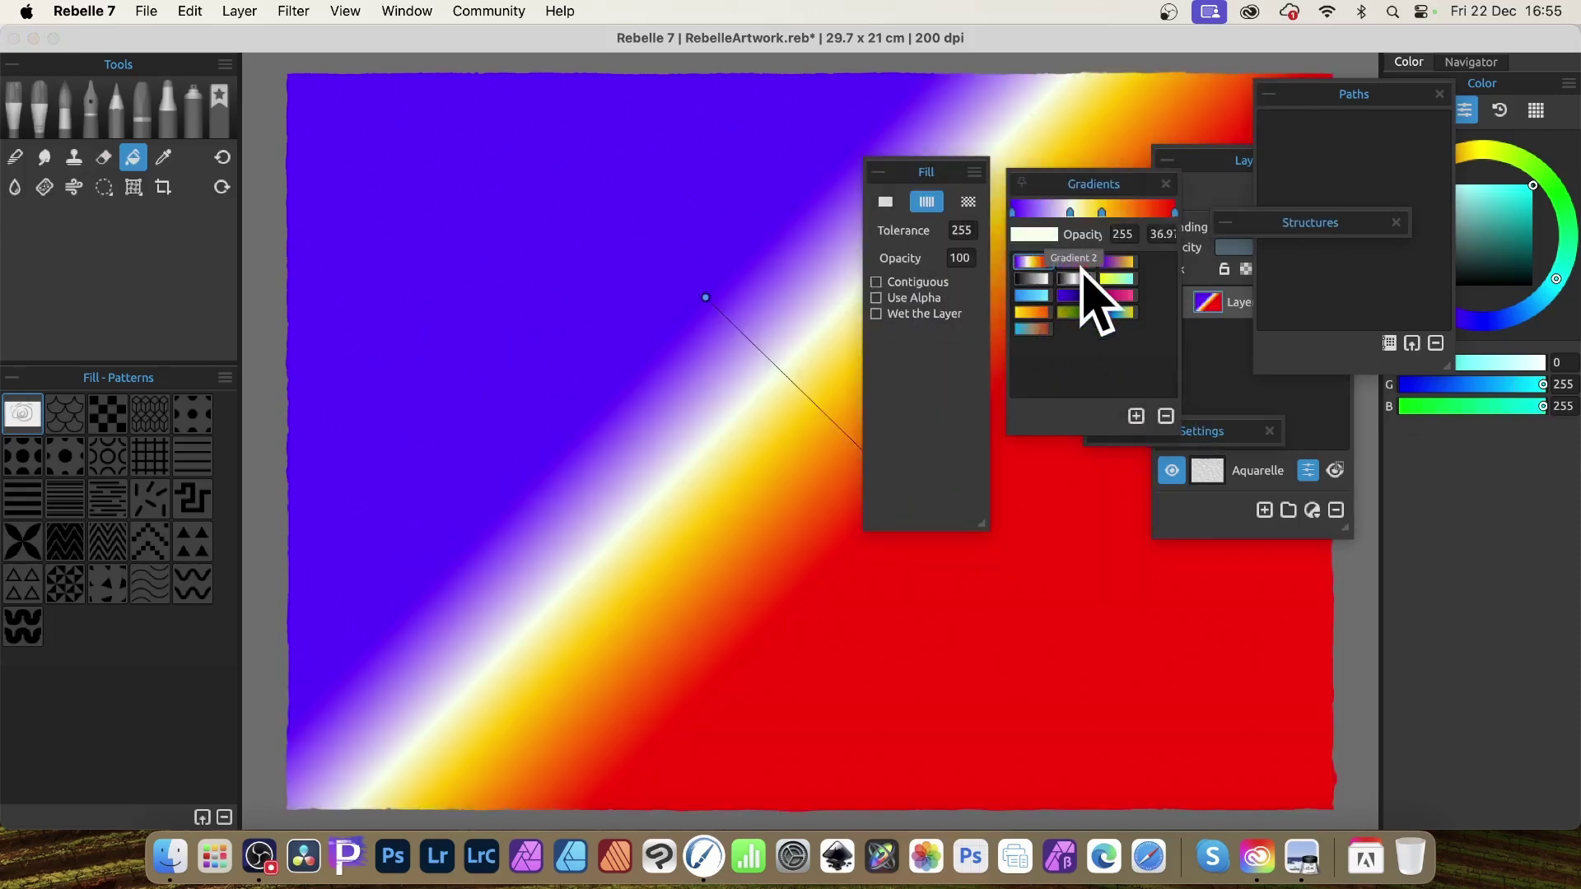
pyautogui.click(1077, 264)
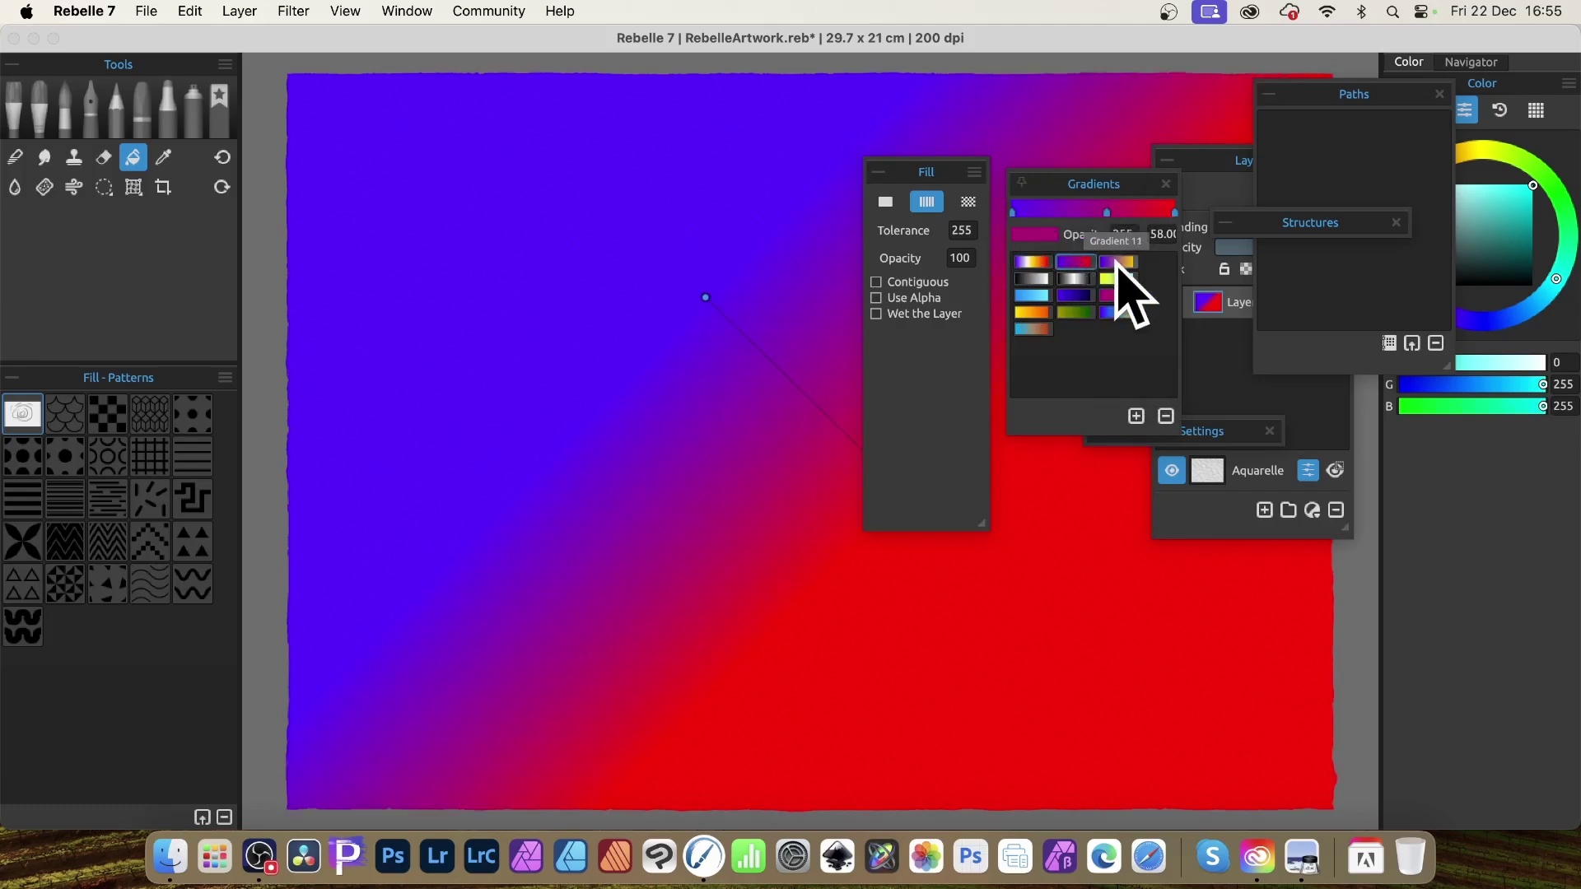
pyautogui.click(1117, 263)
# Step: Redraw the purple-to-yellow gradient as a long diagonal fill running from the upper middle of the canvas towards its lower-left area
pyautogui.click(675, 216)
pyautogui.click(638, 259)
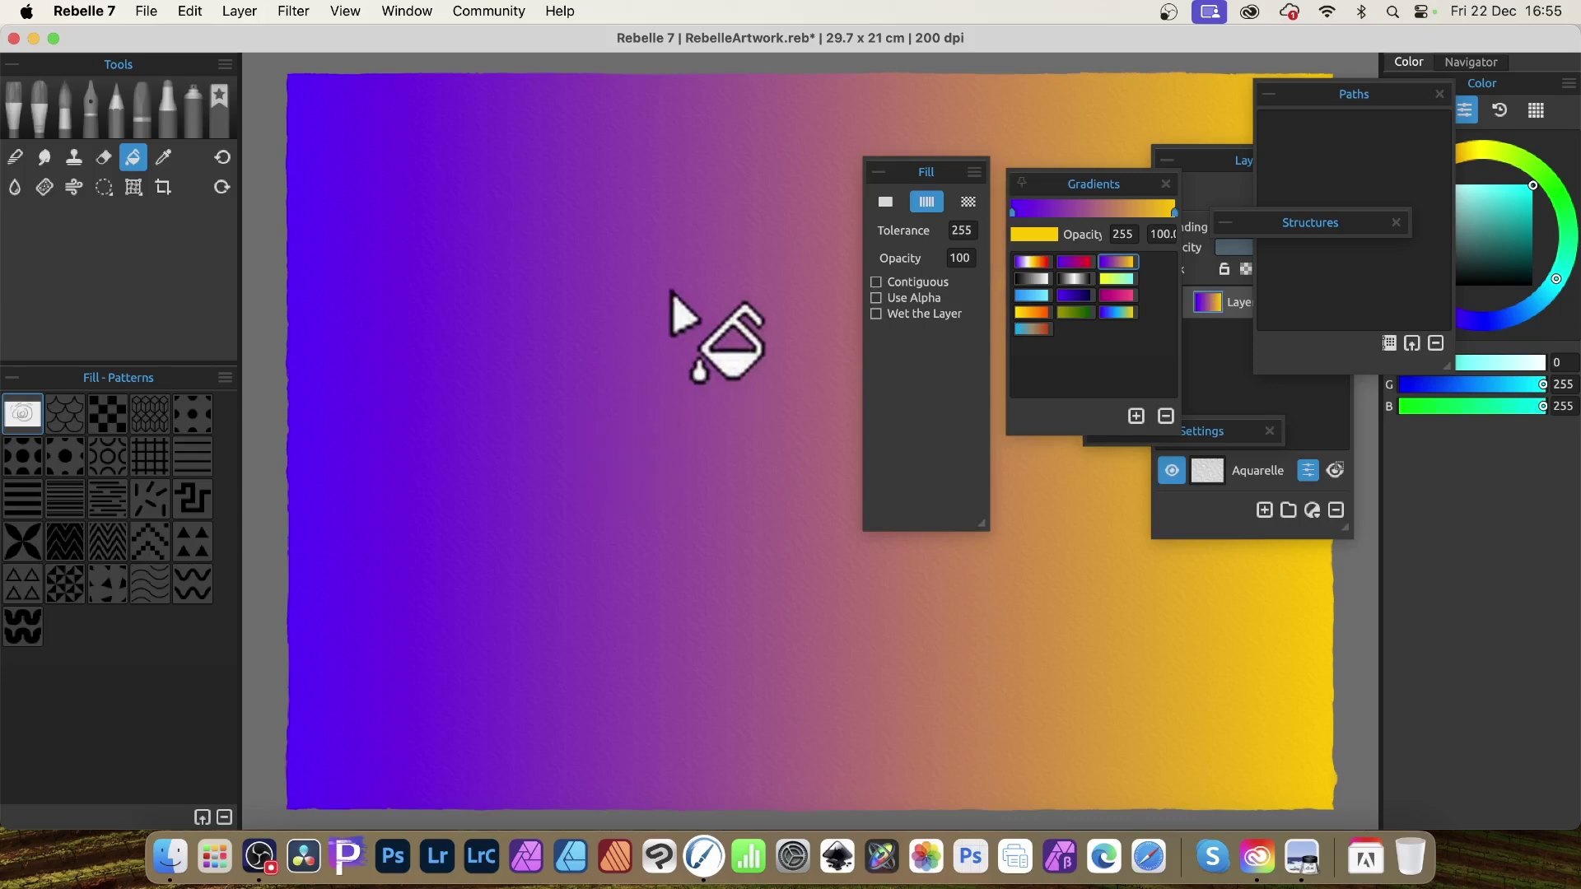
pyautogui.moveTo(706, 272); pyautogui.dragTo(535, 408)
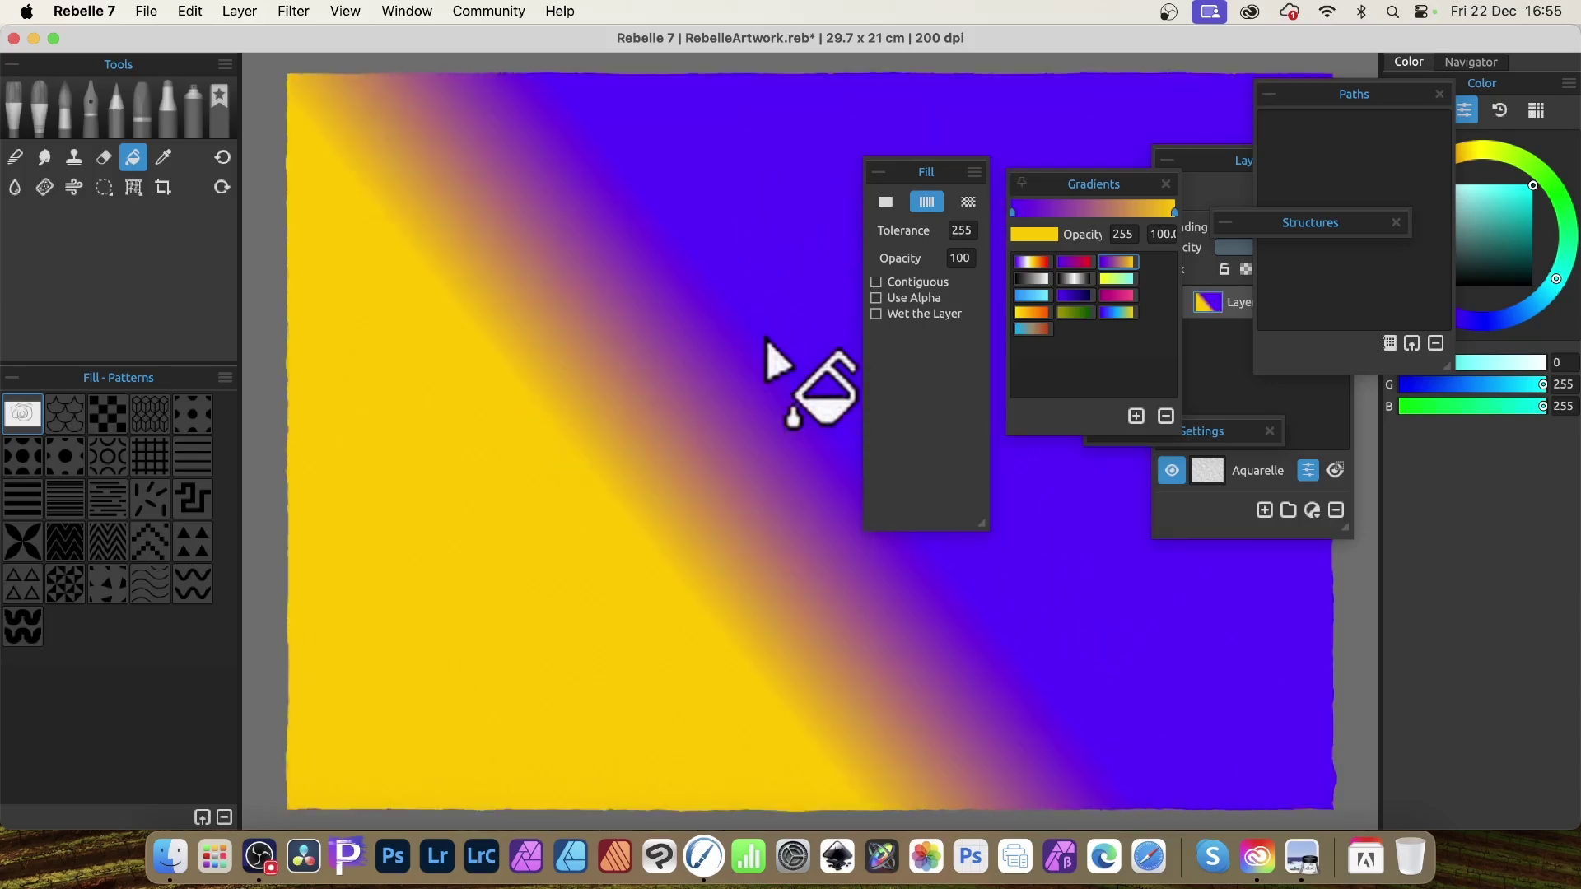
pyautogui.moveTo(795, 195); pyautogui.dragTo(517, 560)
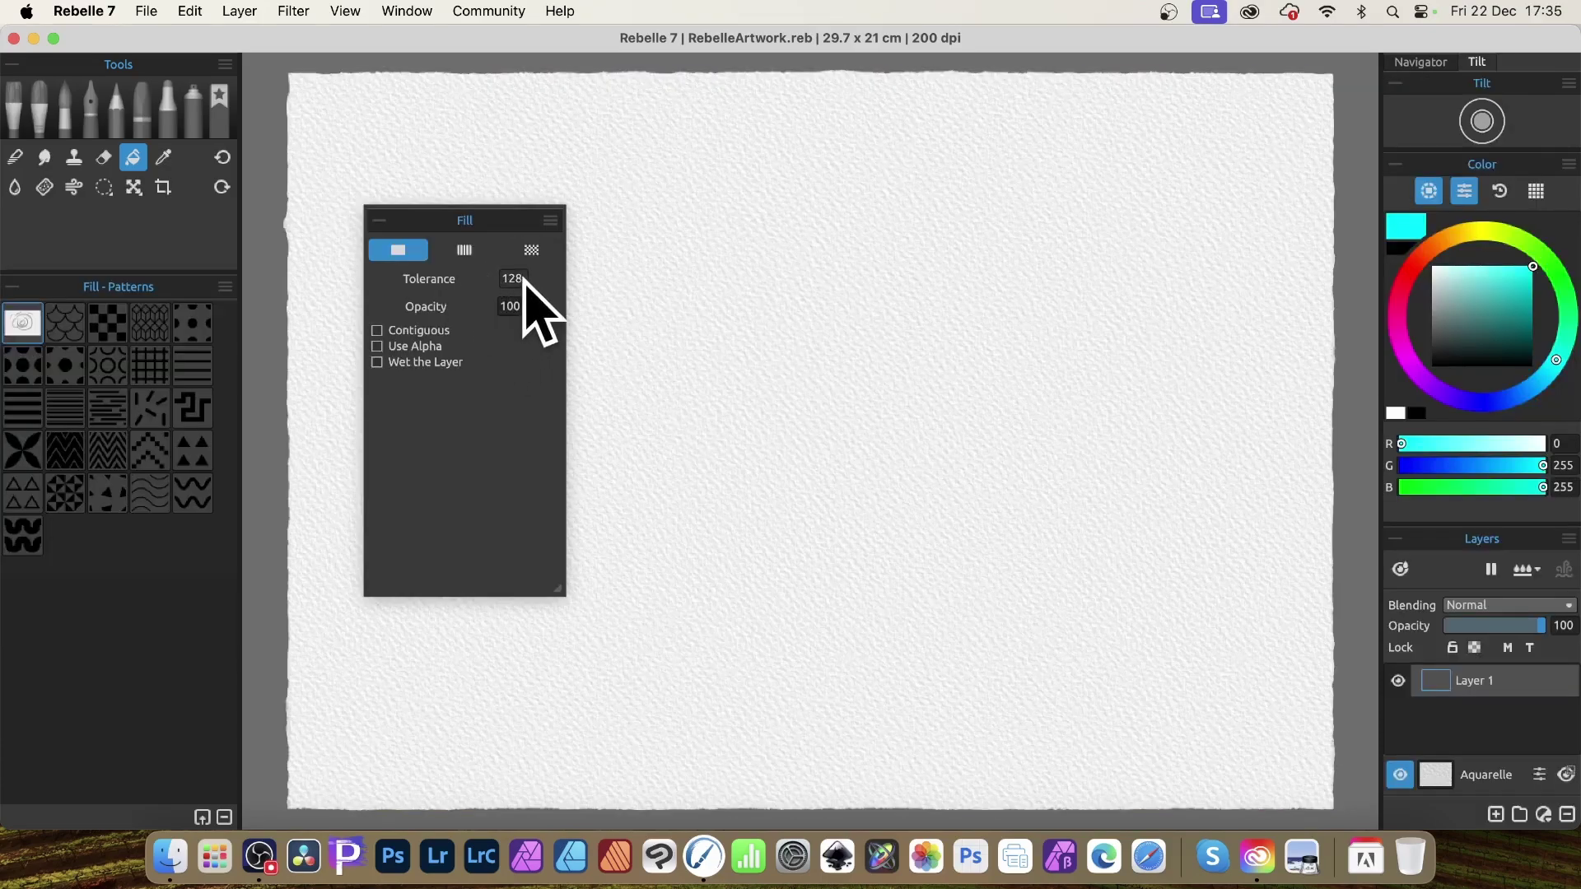
# Step: Draw a gradient fill with tolerance 50 diagonally across the blank canvas and apply the purple-white-yellow-red-green preset
pyautogui.click(518, 278)
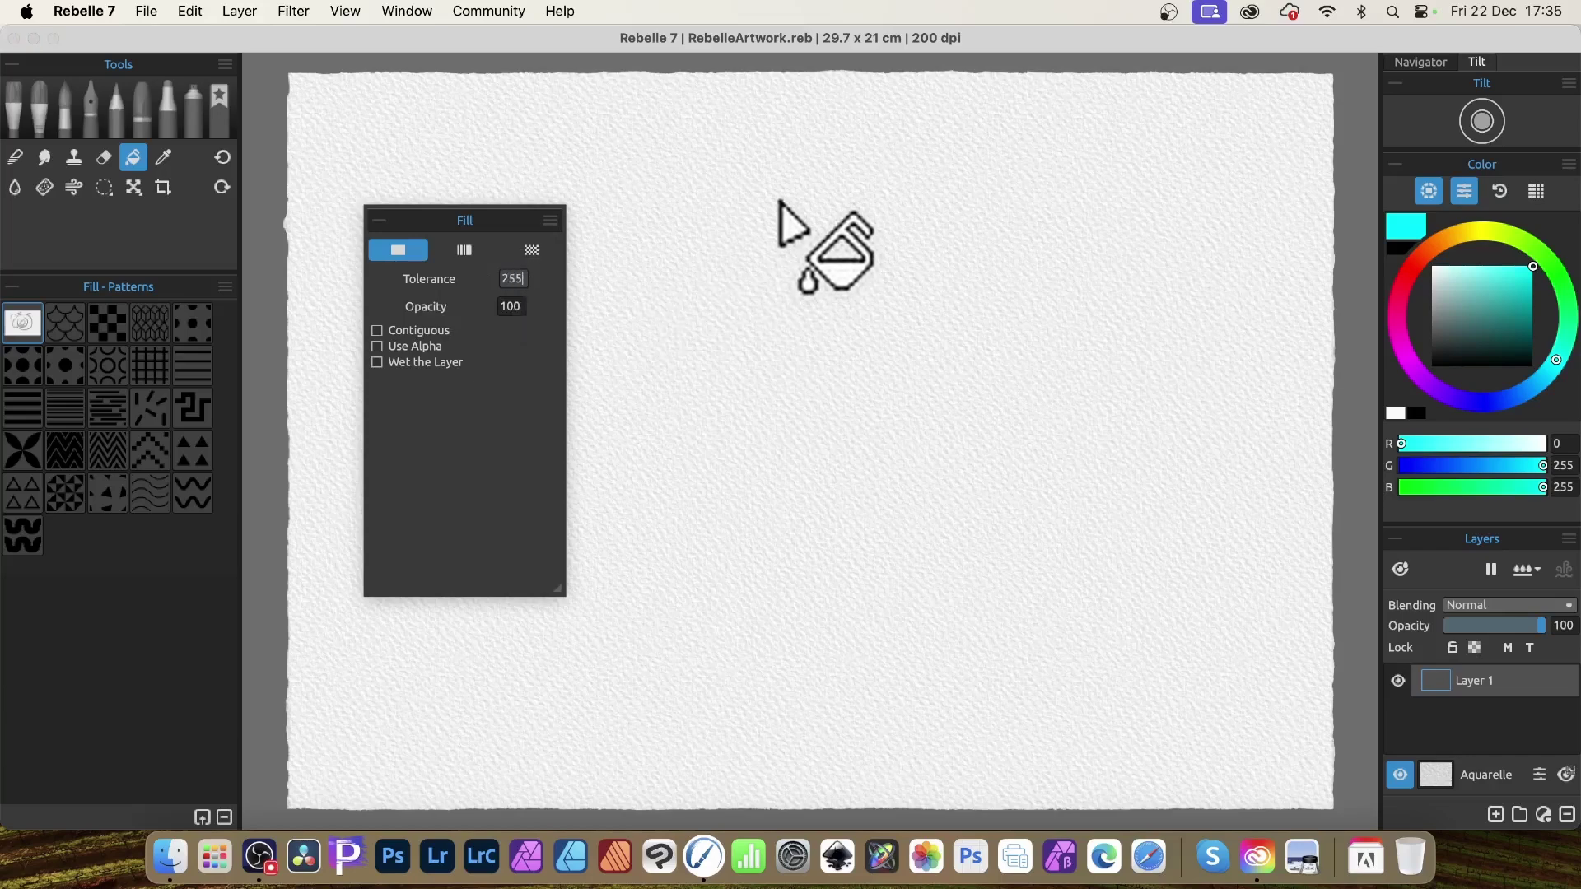
pyautogui.click(466, 250)
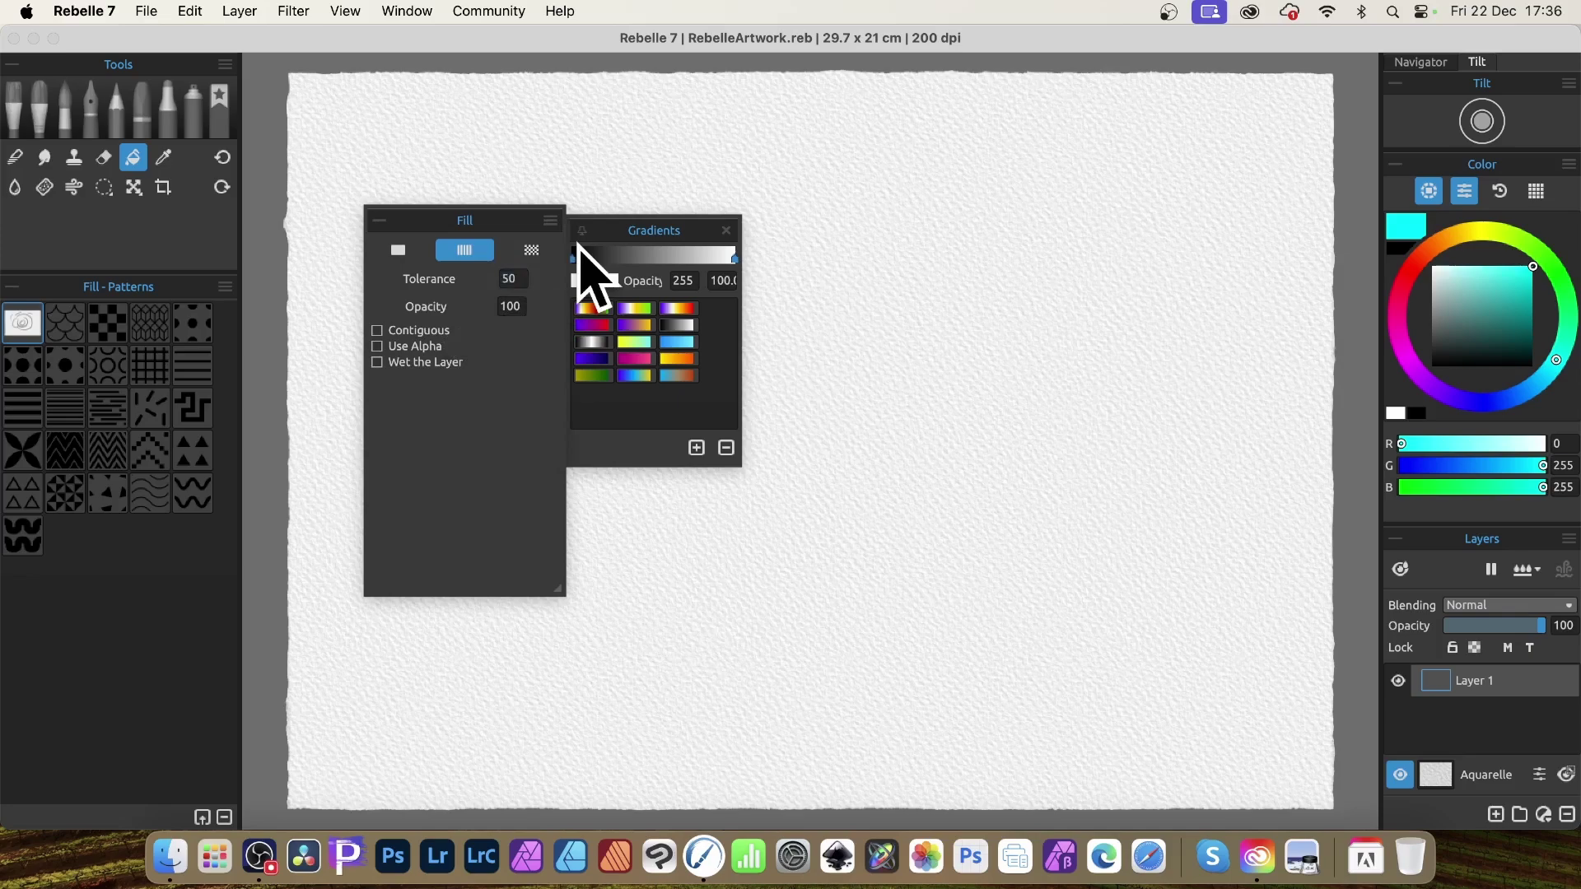
pyautogui.moveTo(780, 159); pyautogui.dragTo(1077, 443)
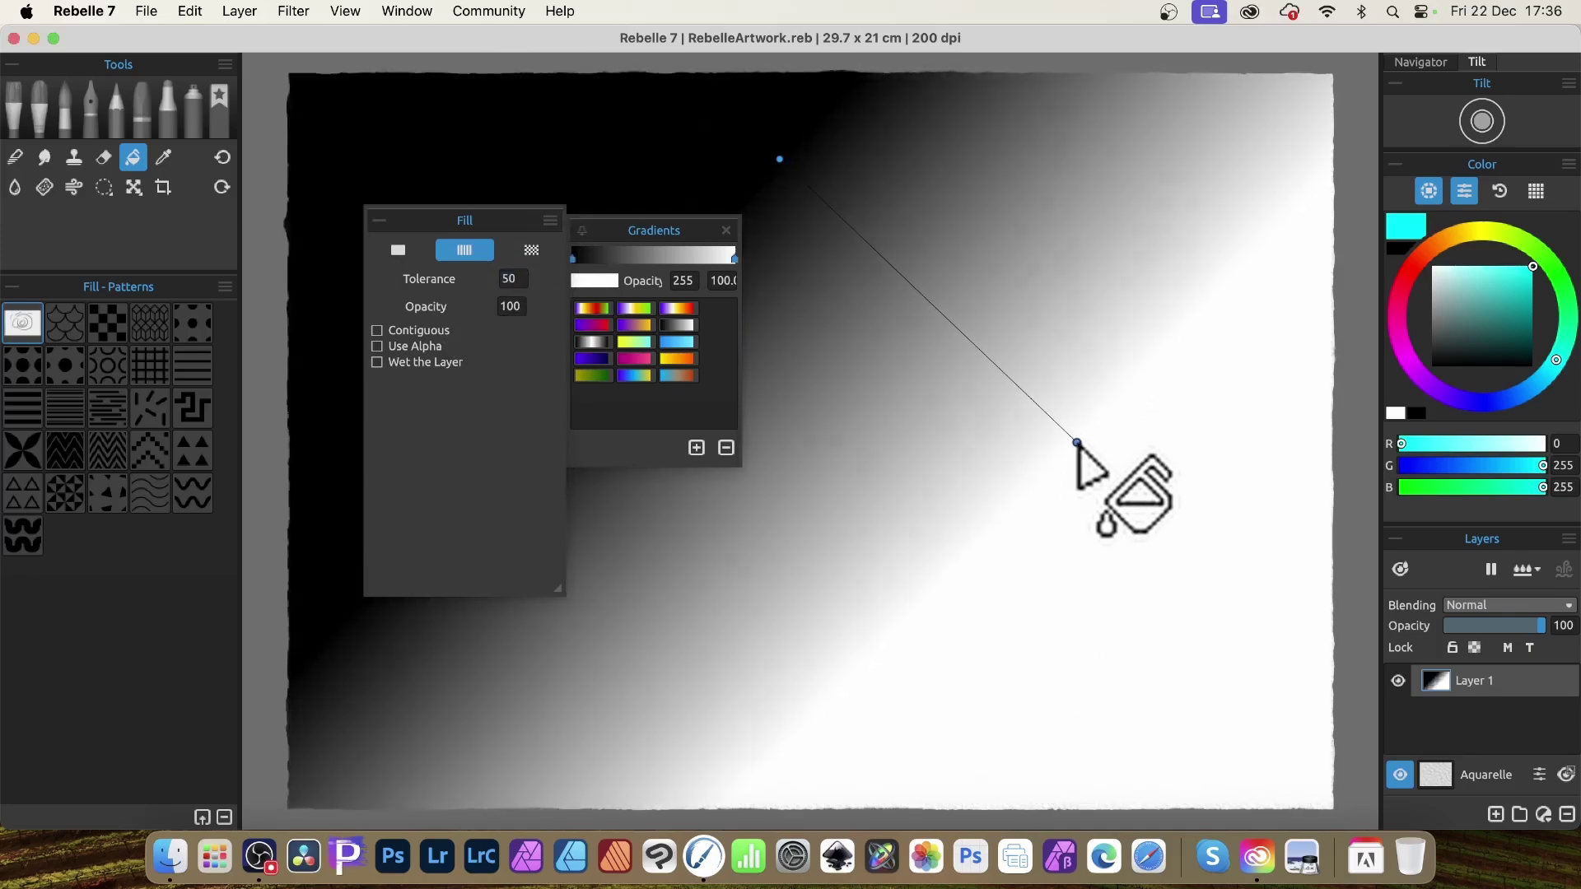
pyautogui.click(594, 309)
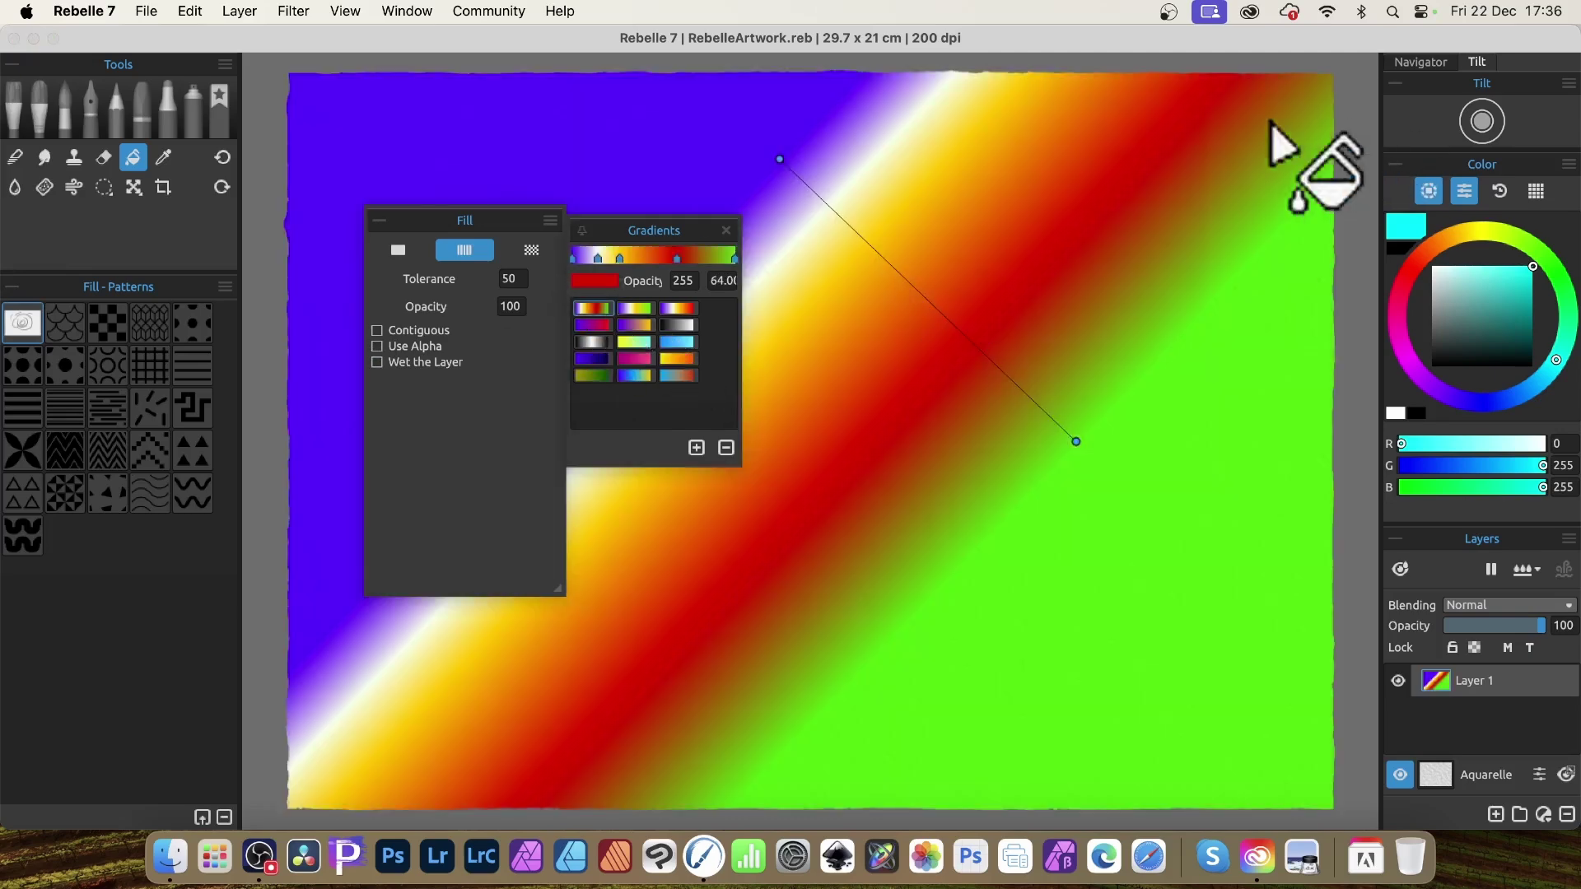
# Step: Draw further gradient fills in different directions over the existing colours, keeping the tolerance at 50
pyautogui.click(980, 304)
pyautogui.moveTo(697, 656); pyautogui.dragTo(1095, 281)
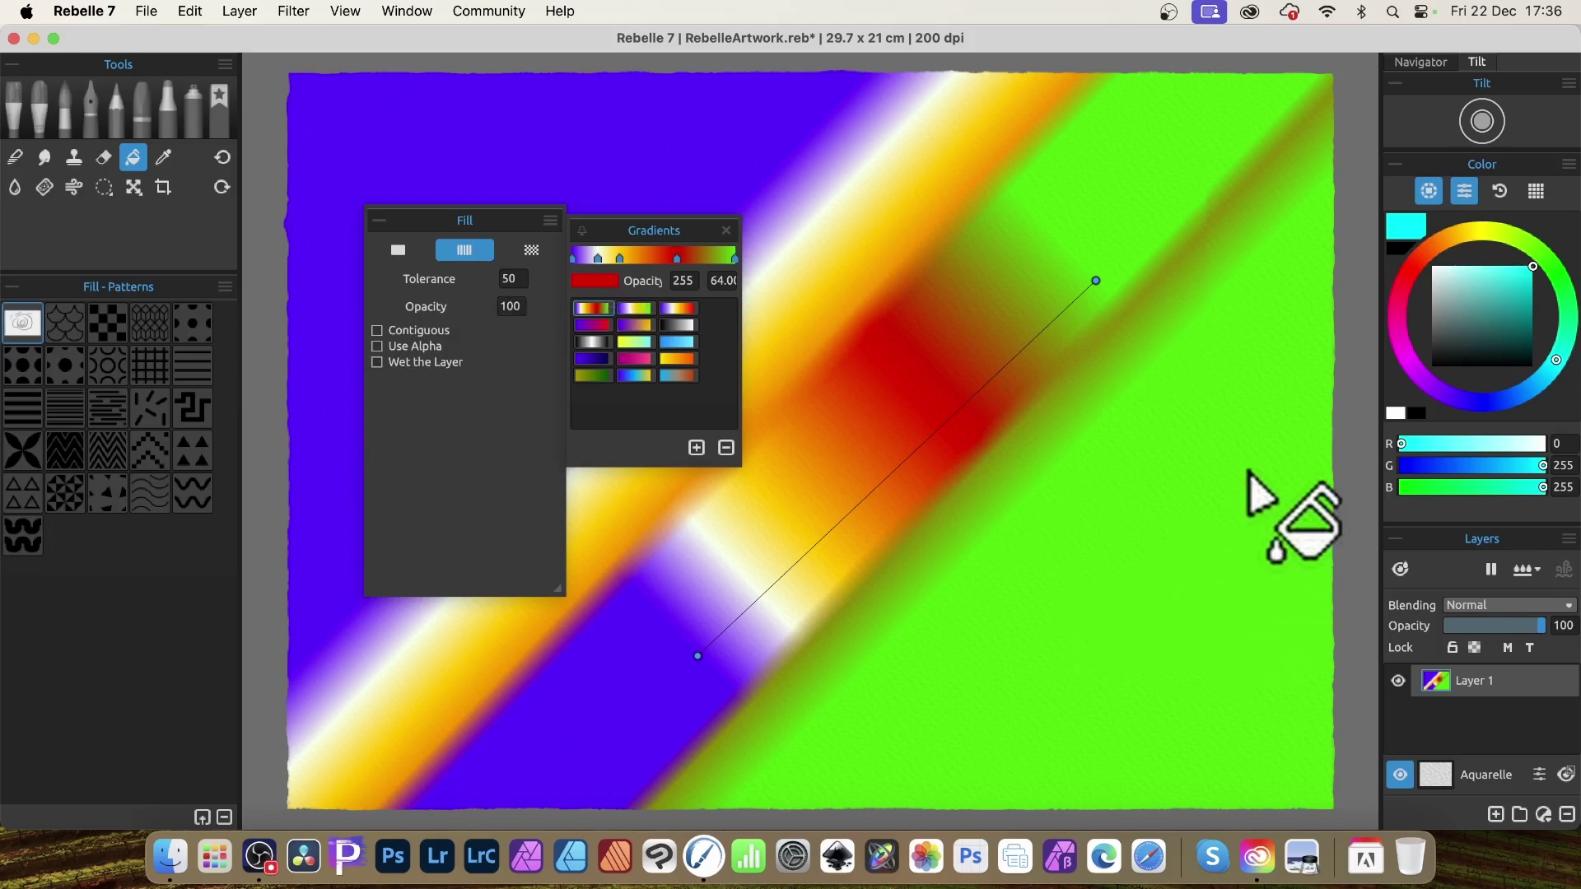
pyautogui.moveTo(1037, 569); pyautogui.dragTo(1249, 731)
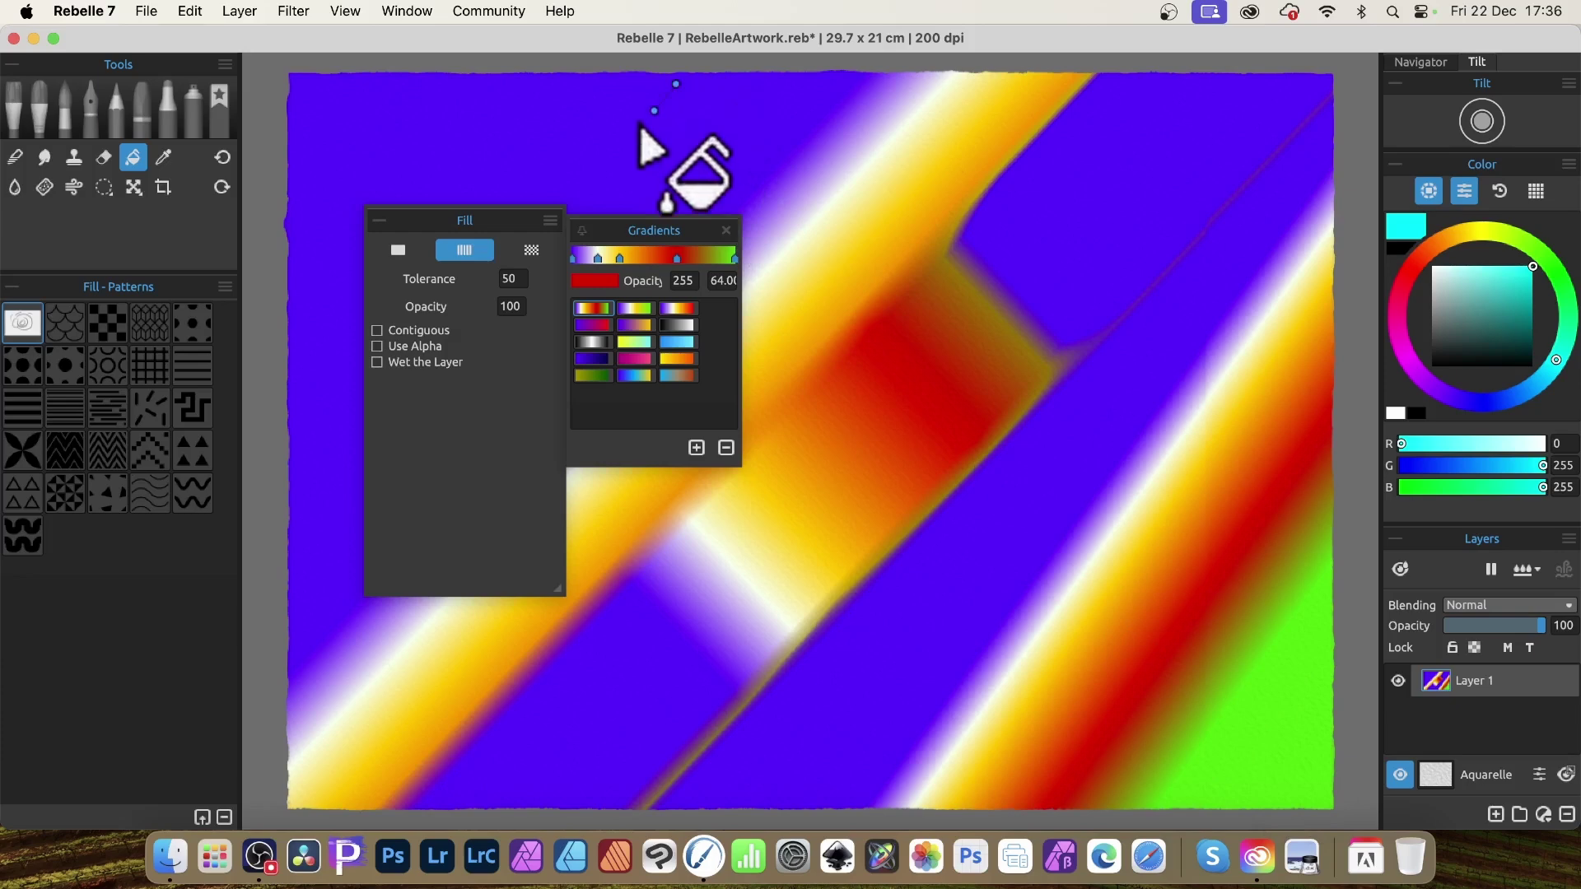
pyautogui.moveTo(675, 83); pyautogui.dragTo(485, 247)
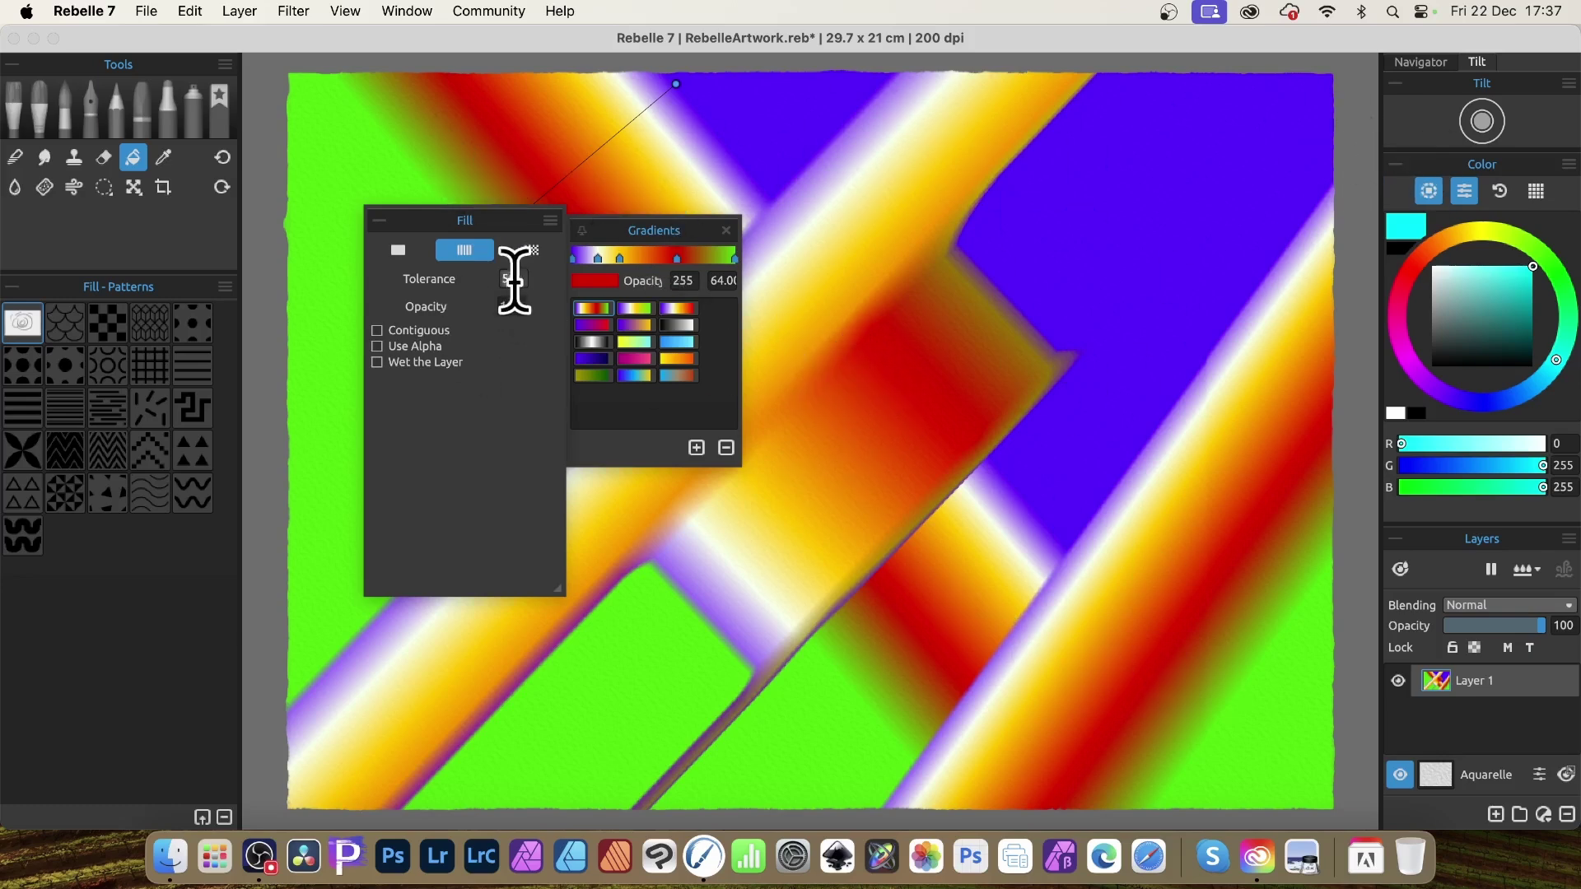
# Step: Set the fill tolerance to 255 and redraw the gradient over the whole canvas, ending diagonally from upper middle to lower right
pyautogui.write('255')
pyautogui.click(1048, 153)
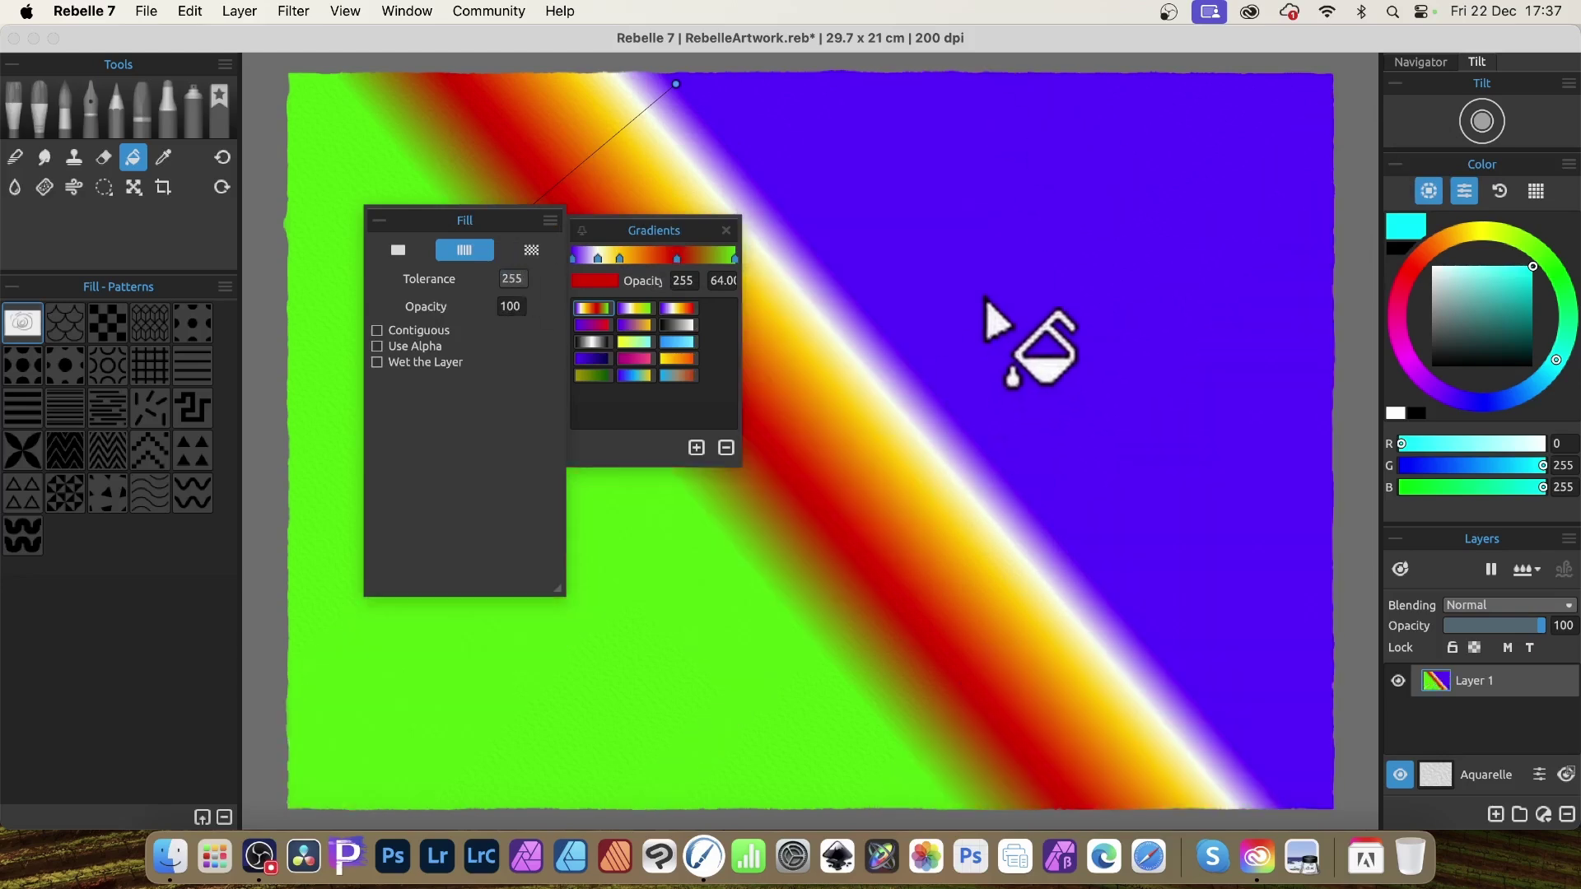
pyautogui.moveTo(1005, 209)
pyautogui.mouseDown()
pyautogui.moveTo(925, 388)
pyautogui.moveTo(709, 652)
pyautogui.mouseUp()
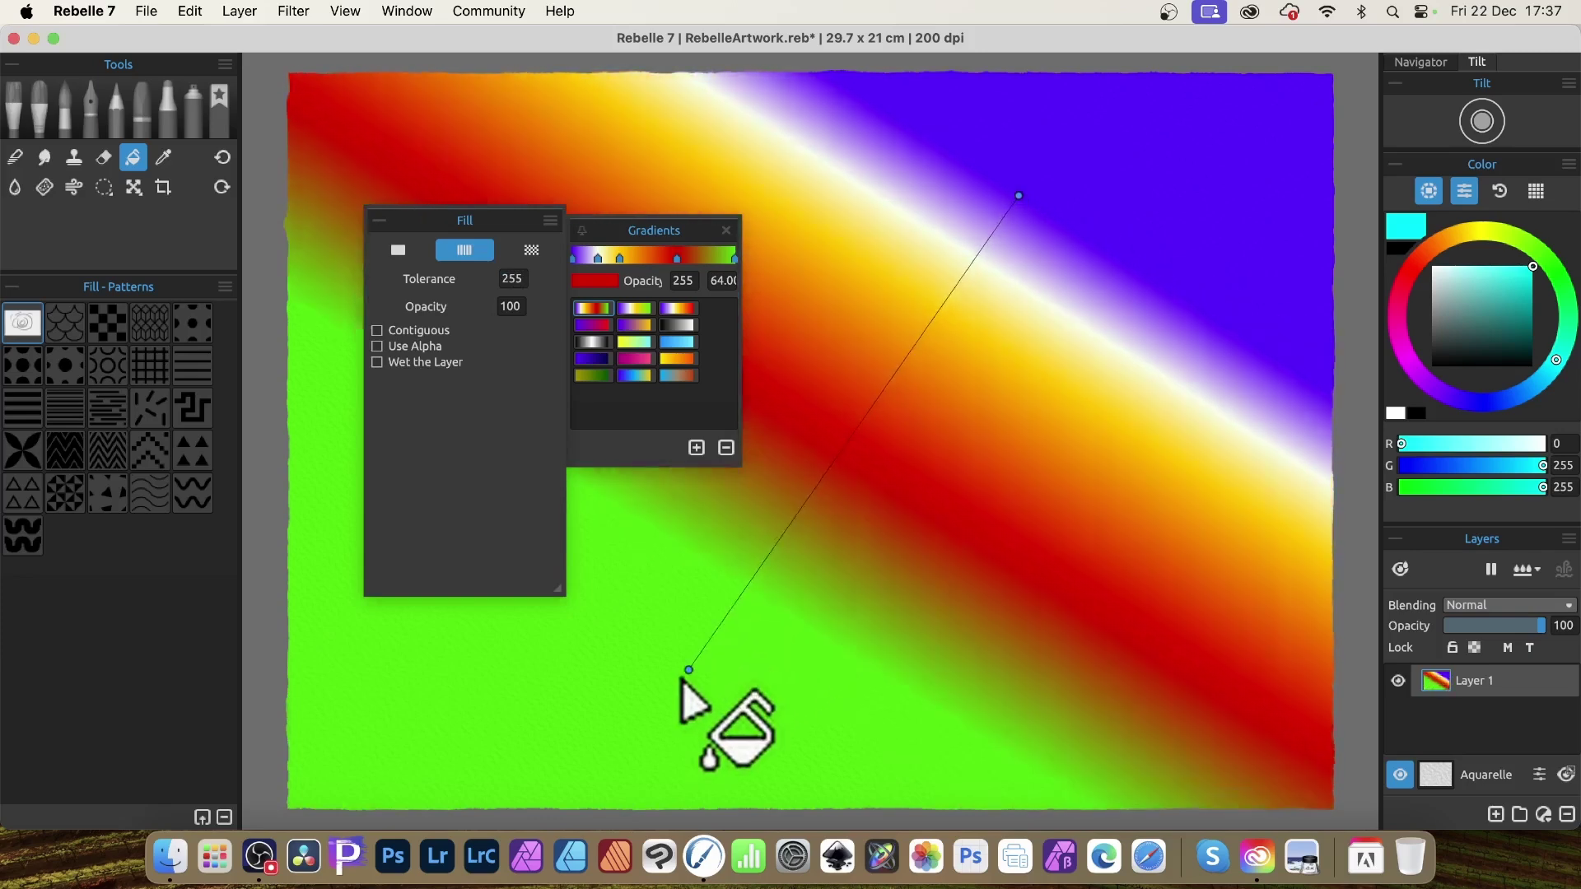
pyautogui.moveTo(805, 148); pyautogui.dragTo(1115, 500)
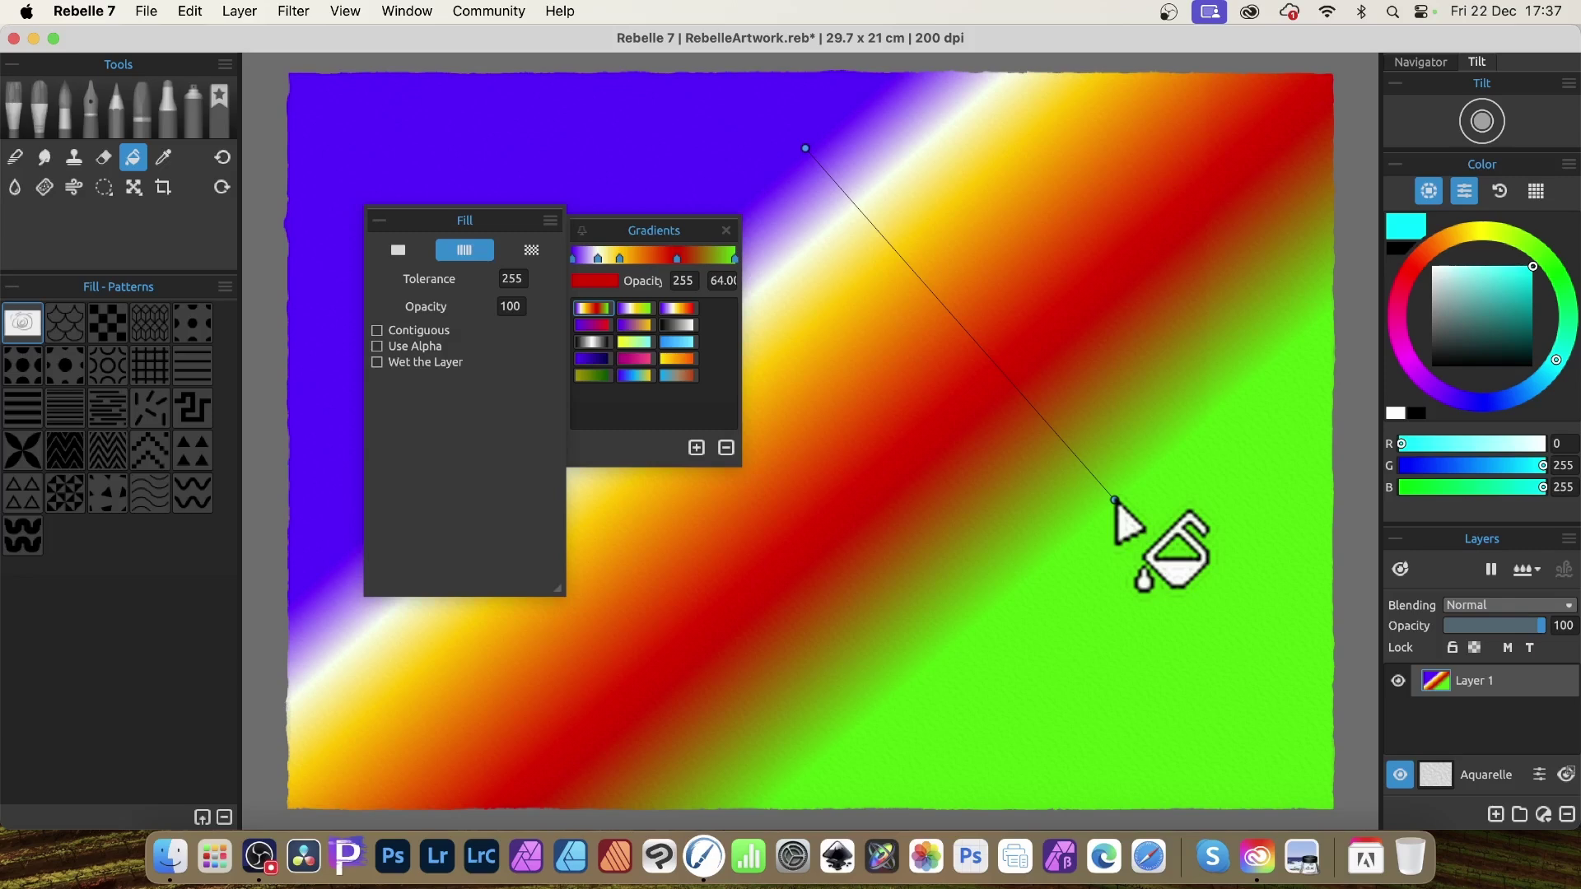
# Step: Make a circular selection in the right half of the canvas and draw a diagonal gradient fill inside it
pyautogui.click(105, 188)
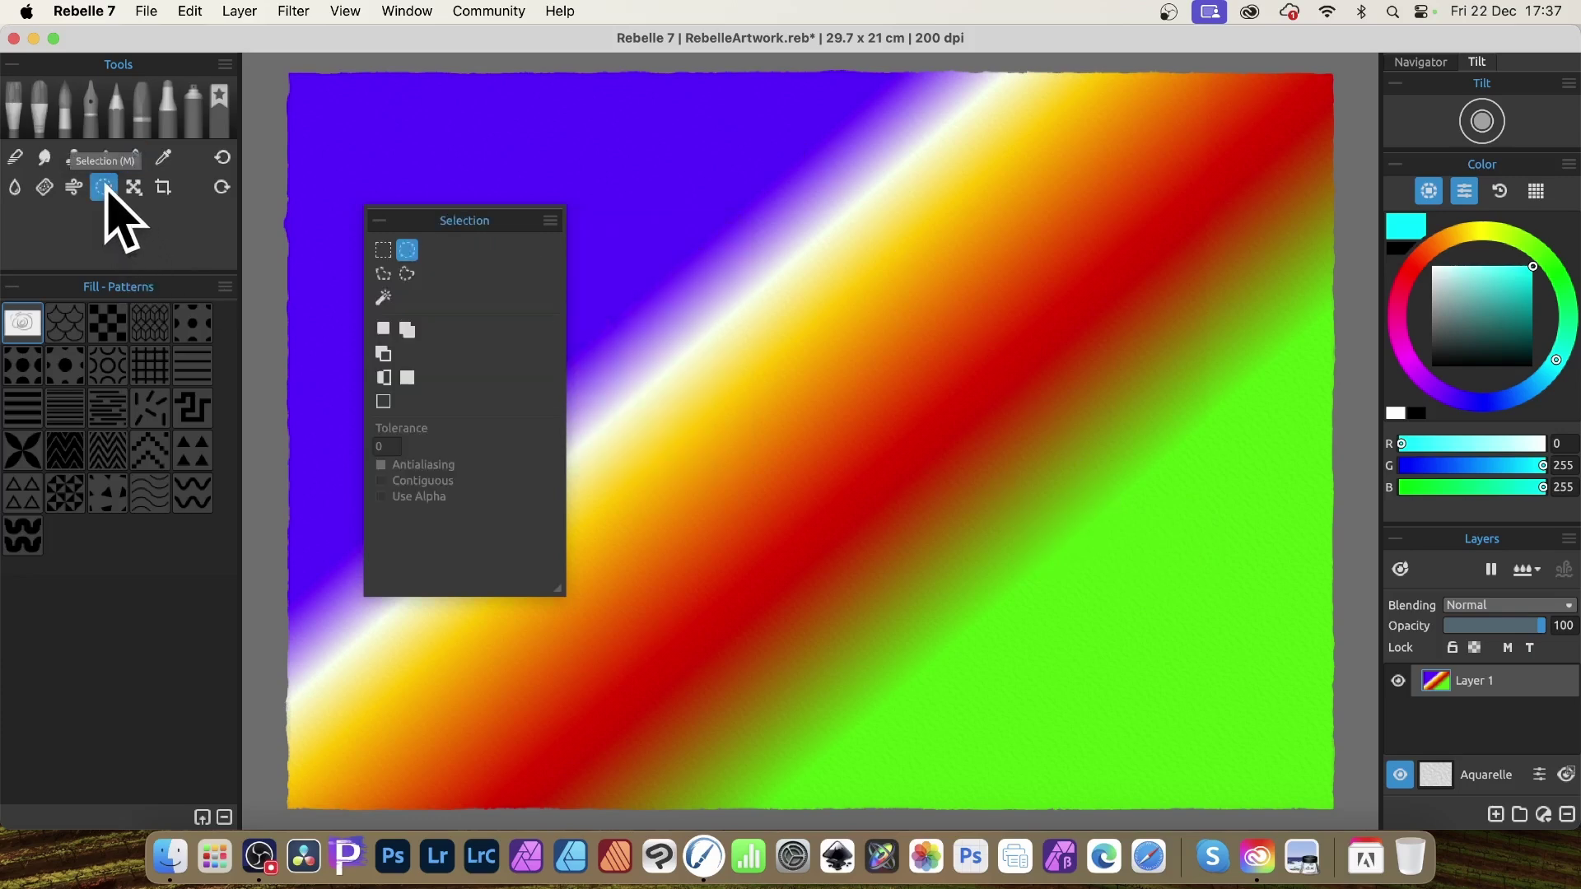
pyautogui.moveTo(886, 328); pyautogui.dragTo(1244, 683)
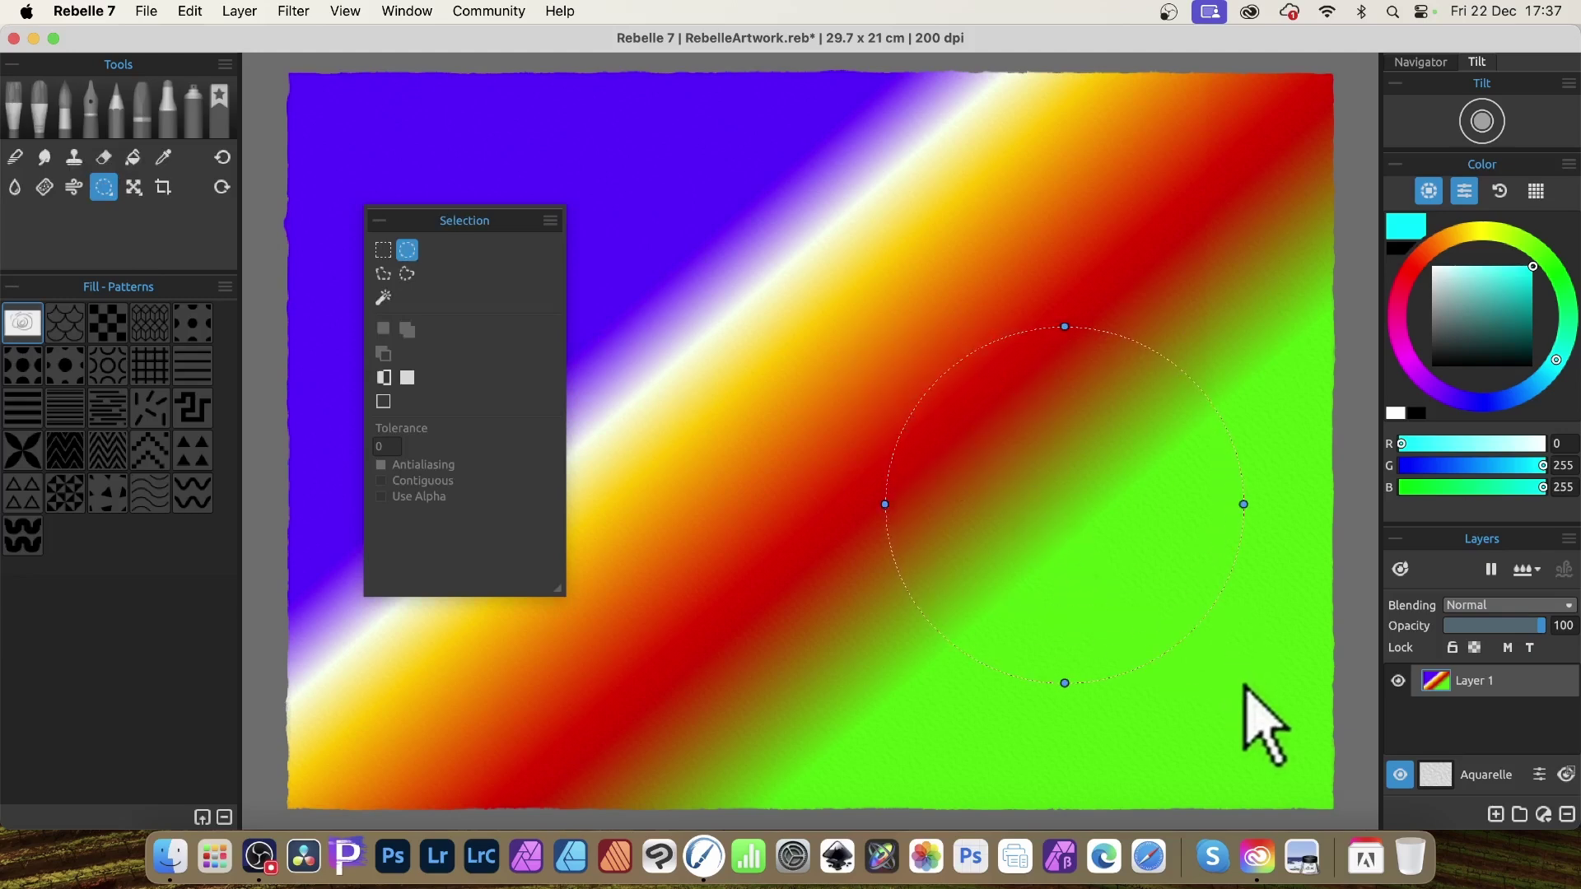
pyautogui.click(133, 157)
pyautogui.moveTo(1157, 307); pyautogui.dragTo(970, 527)
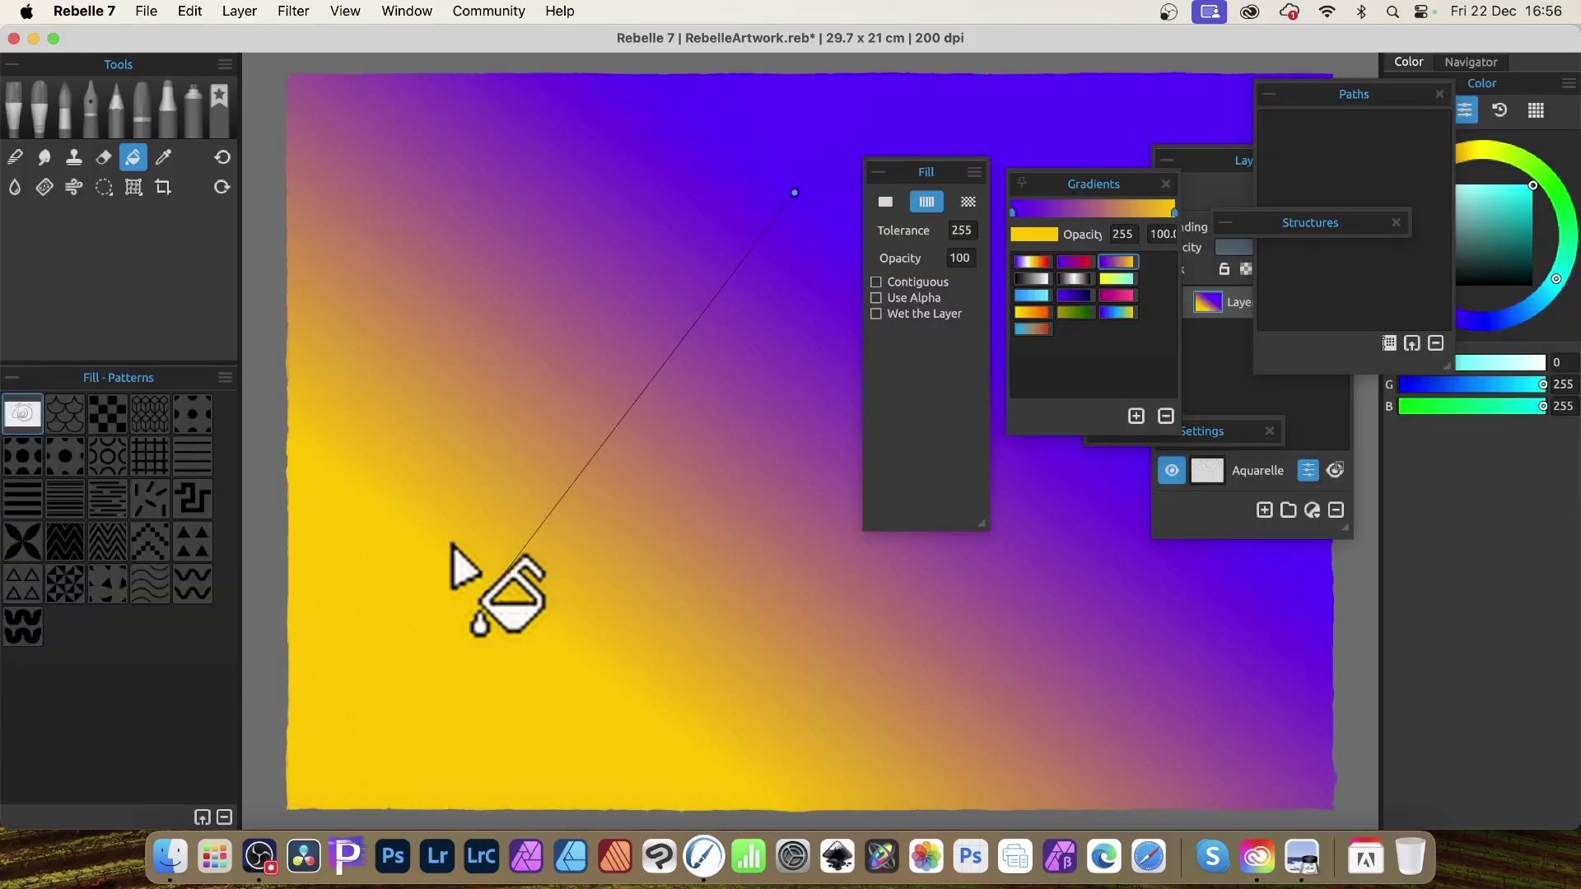
# Step: Apply the Gradient 13 preset to the purple-to-yellow fill and change the preset's red end stop to bright green
pyautogui.click(1027, 262)
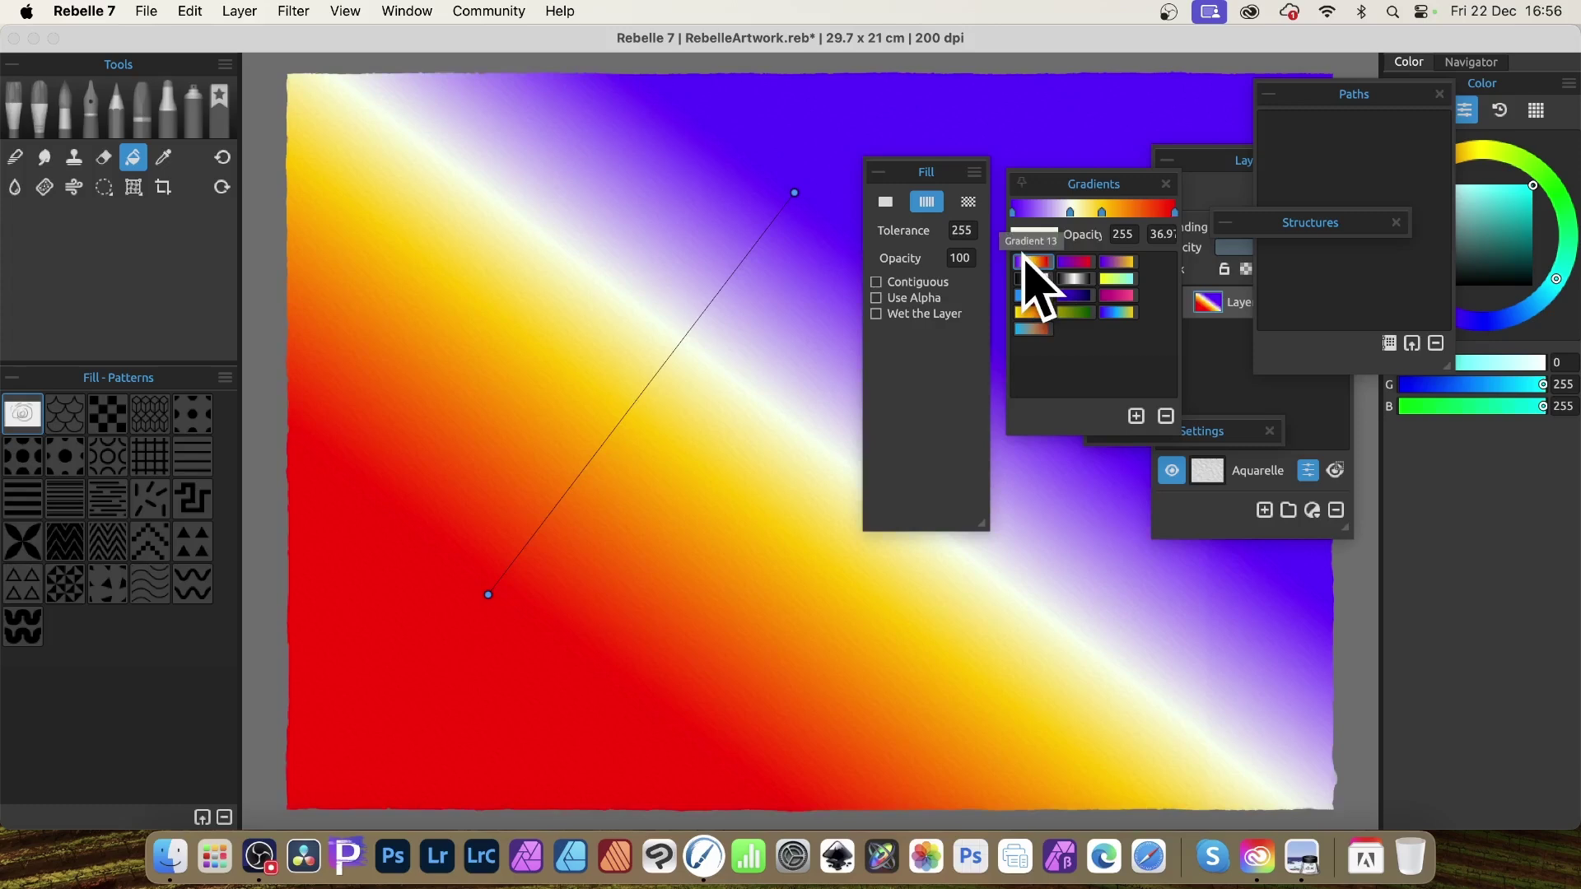
pyautogui.click(1174, 213)
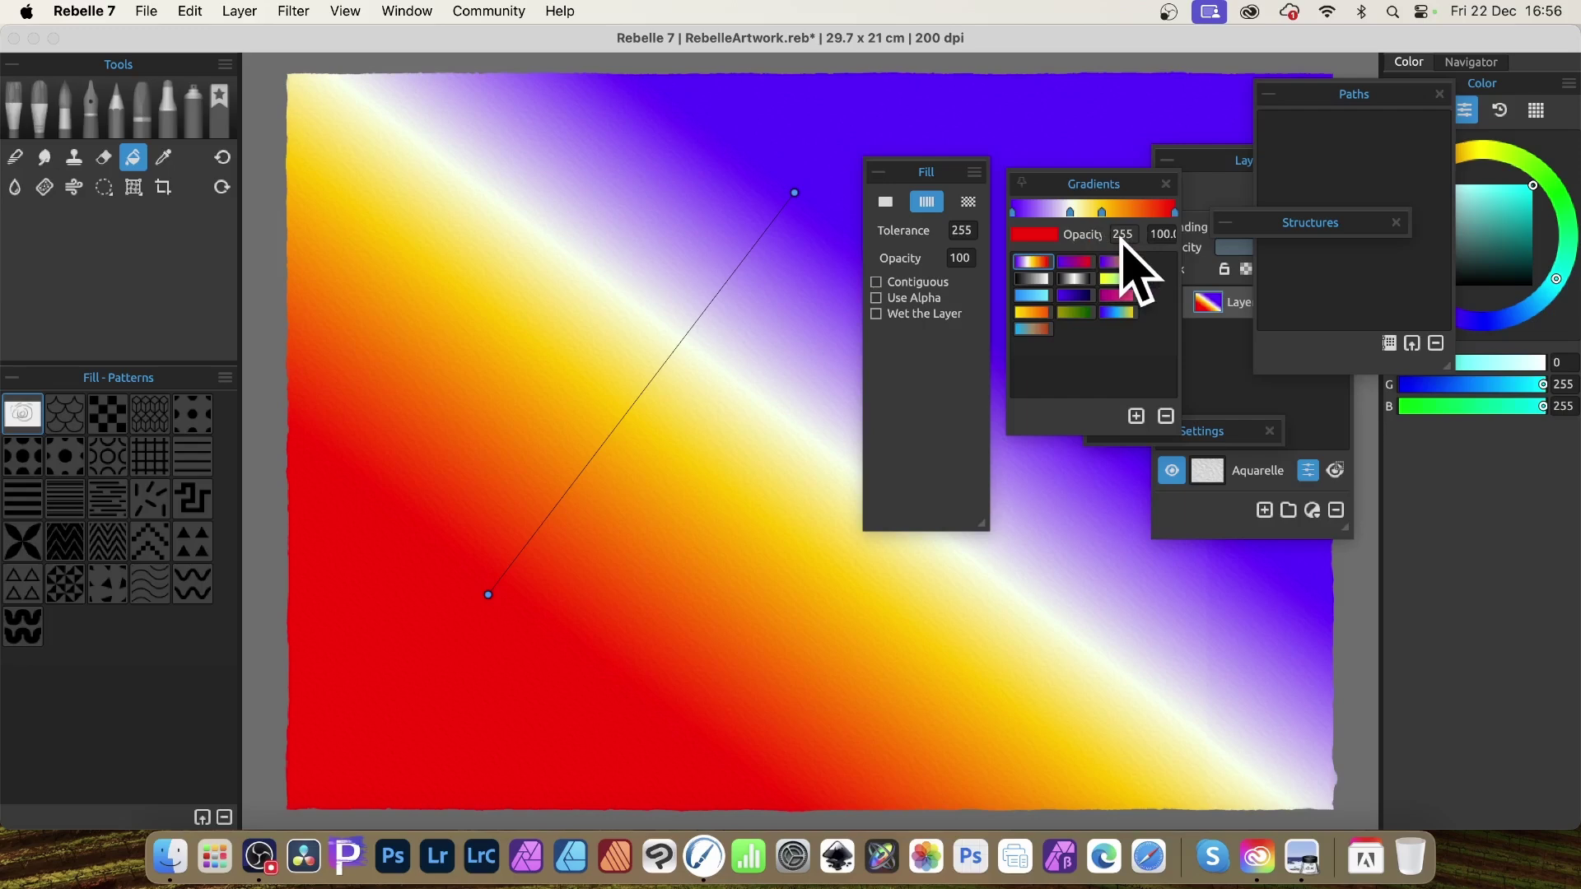
pyautogui.click(1044, 234)
pyautogui.moveTo(118, 487); pyautogui.dragTo(511, 298)
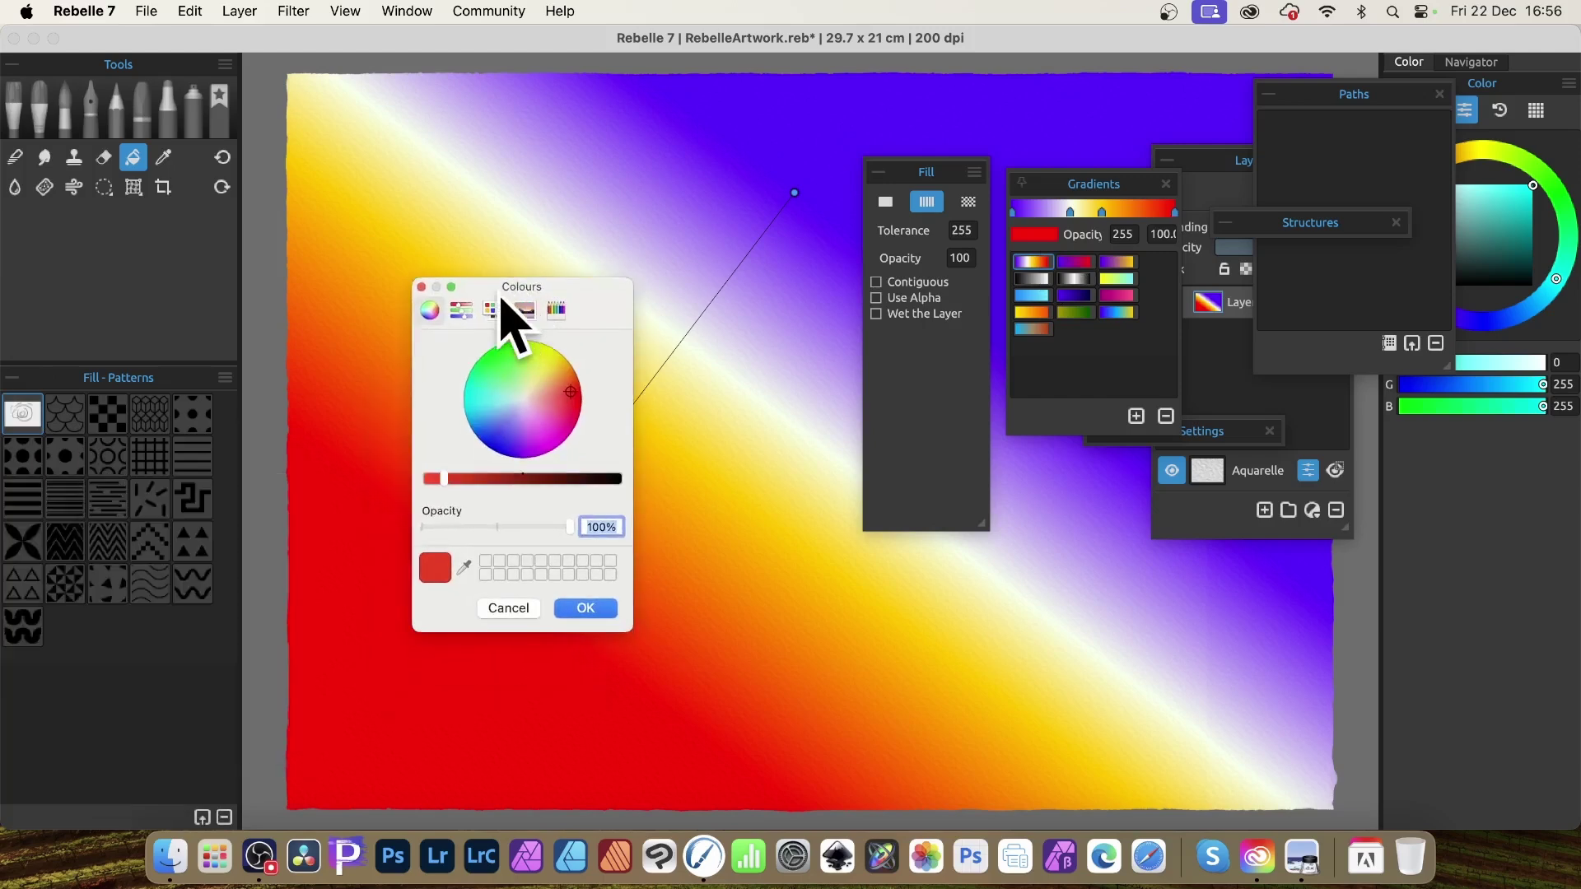
pyautogui.moveTo(498, 296); pyautogui.dragTo(783, 345)
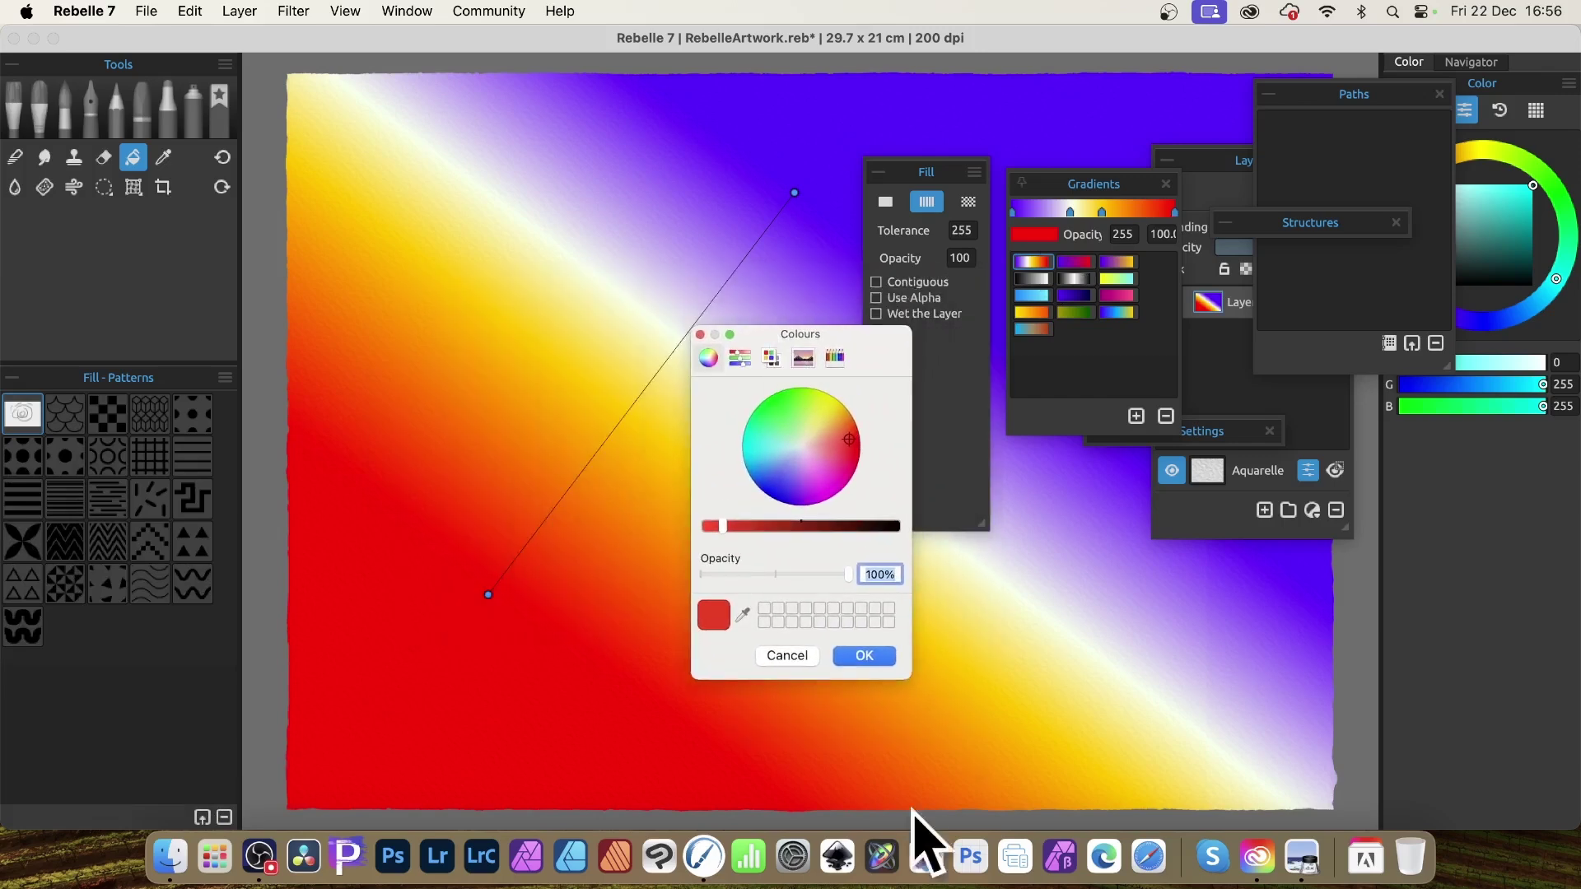
pyautogui.moveTo(724, 527)
pyautogui.mouseDown()
pyautogui.moveTo(780, 529)
pyautogui.moveTo(724, 527)
pyautogui.mouseUp()
pyautogui.click(792, 393)
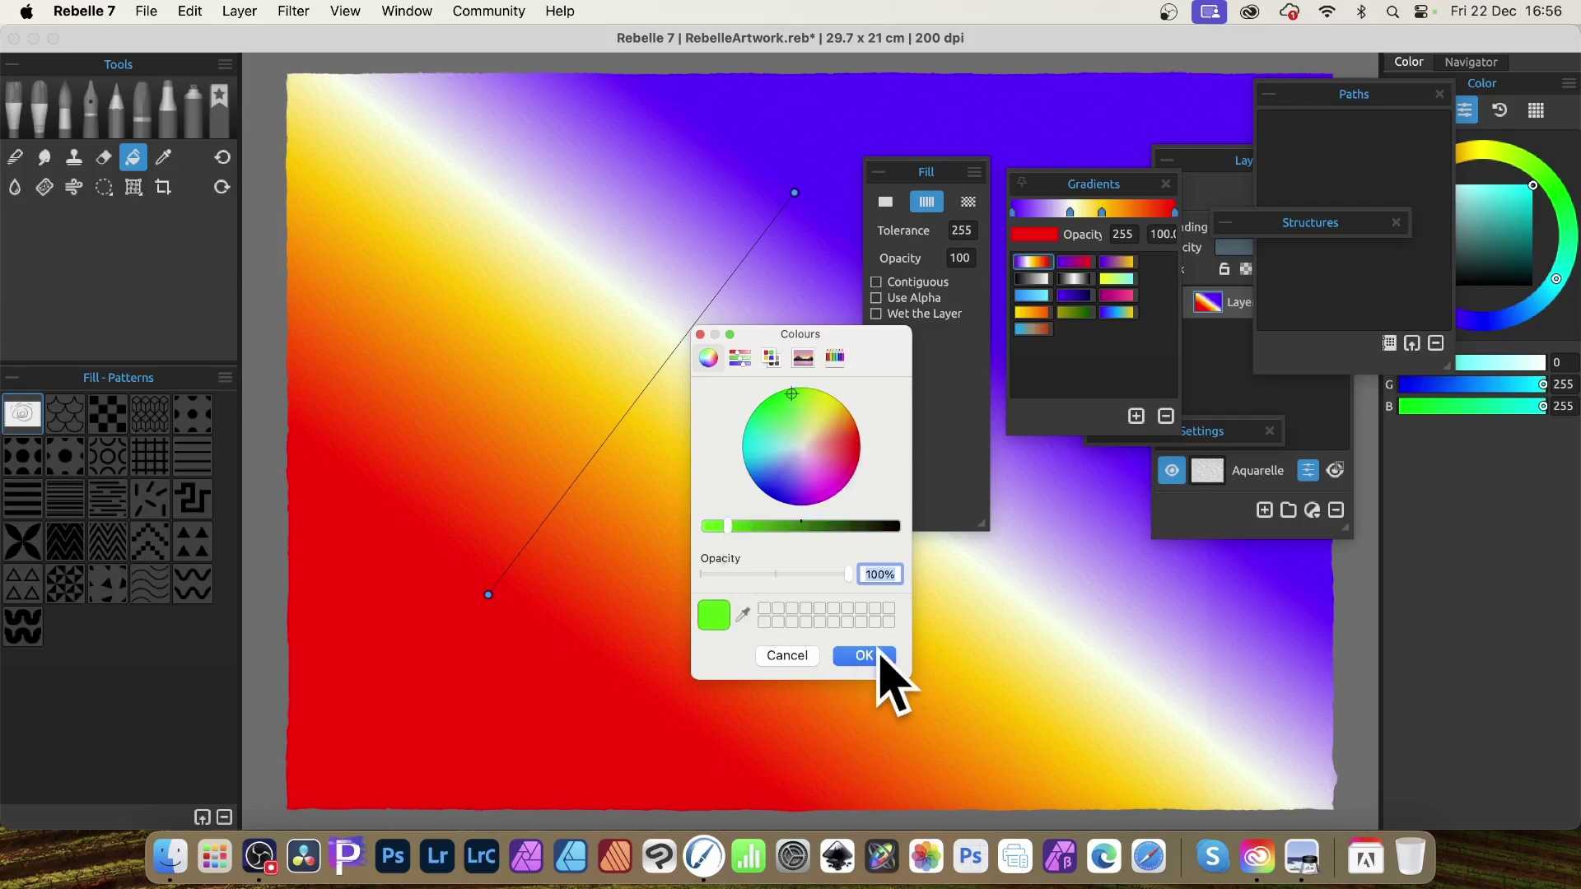
pyautogui.click(863, 656)
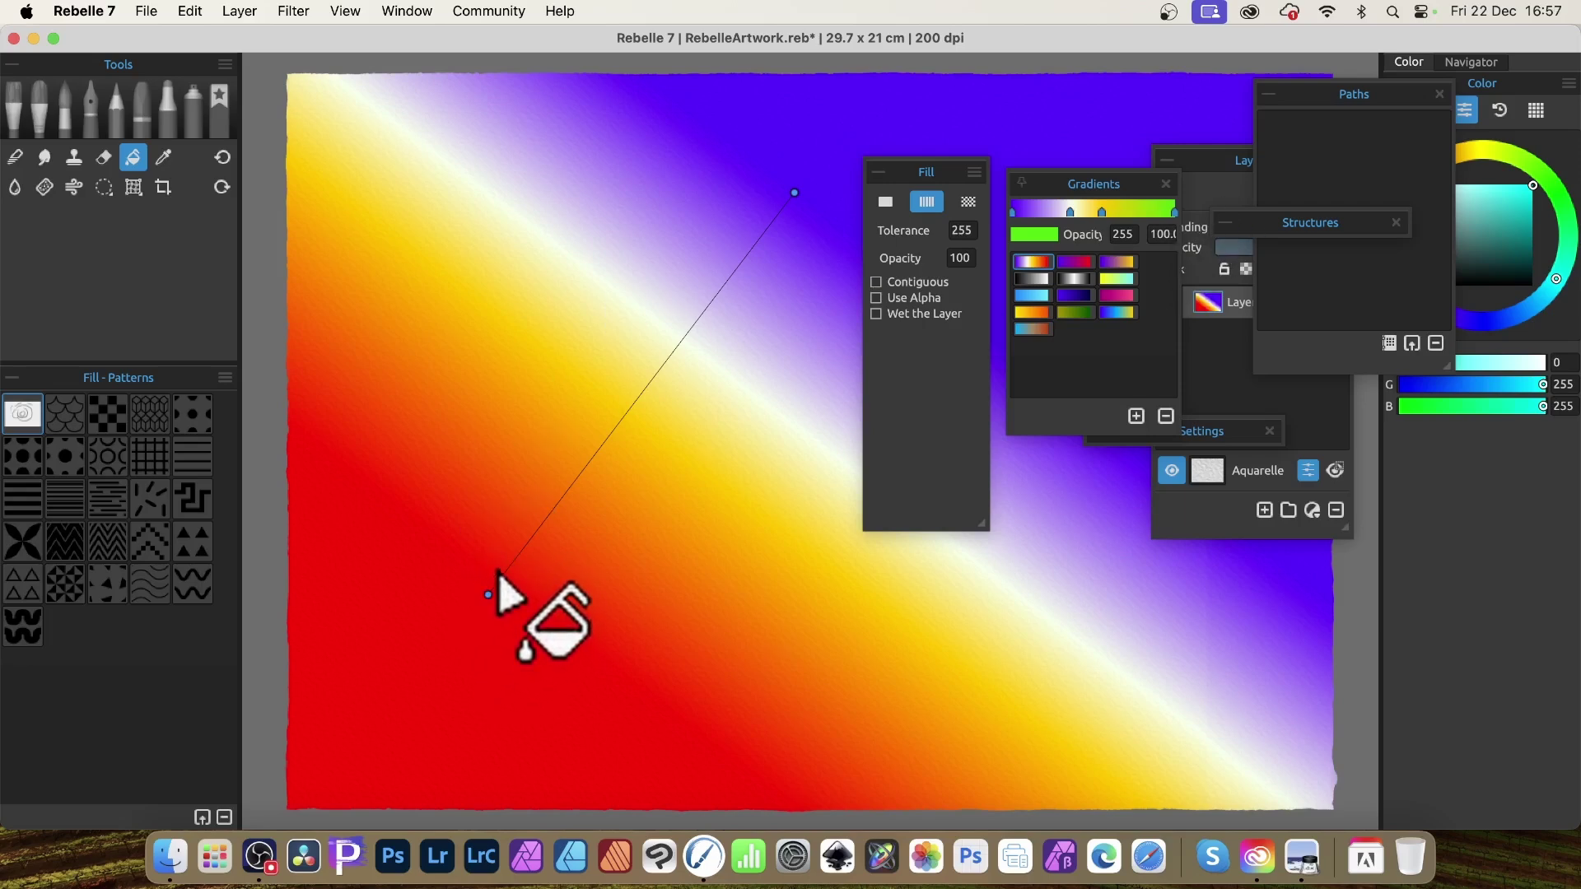
# Step: Add the edited purple-to-green gradient as a new preset and apply it to the canvas fill
pyautogui.click(1136, 415)
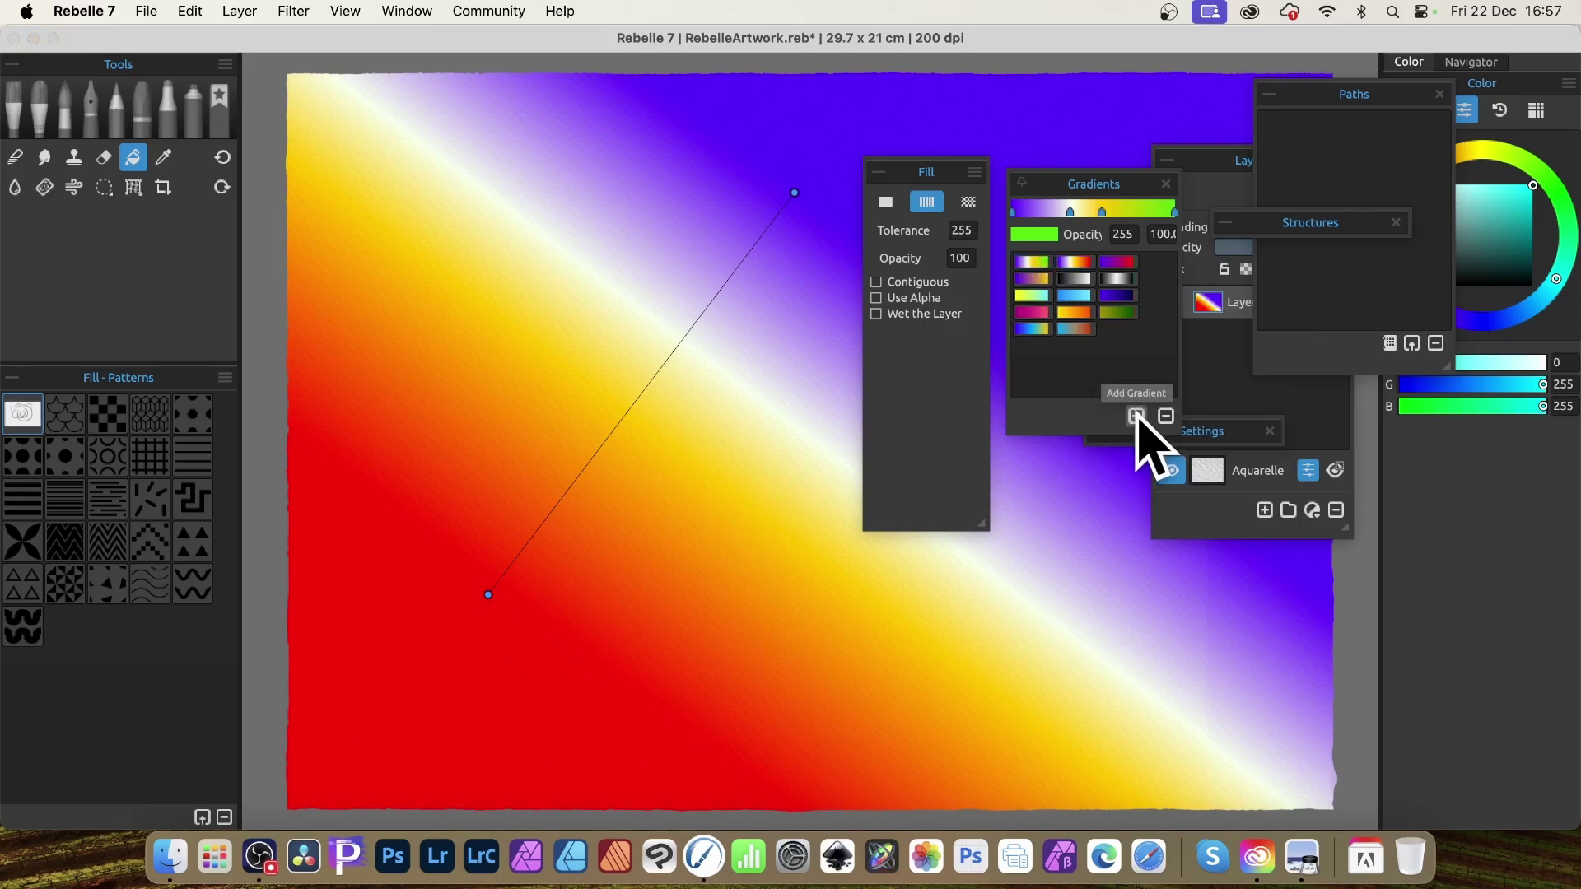
pyautogui.click(1042, 265)
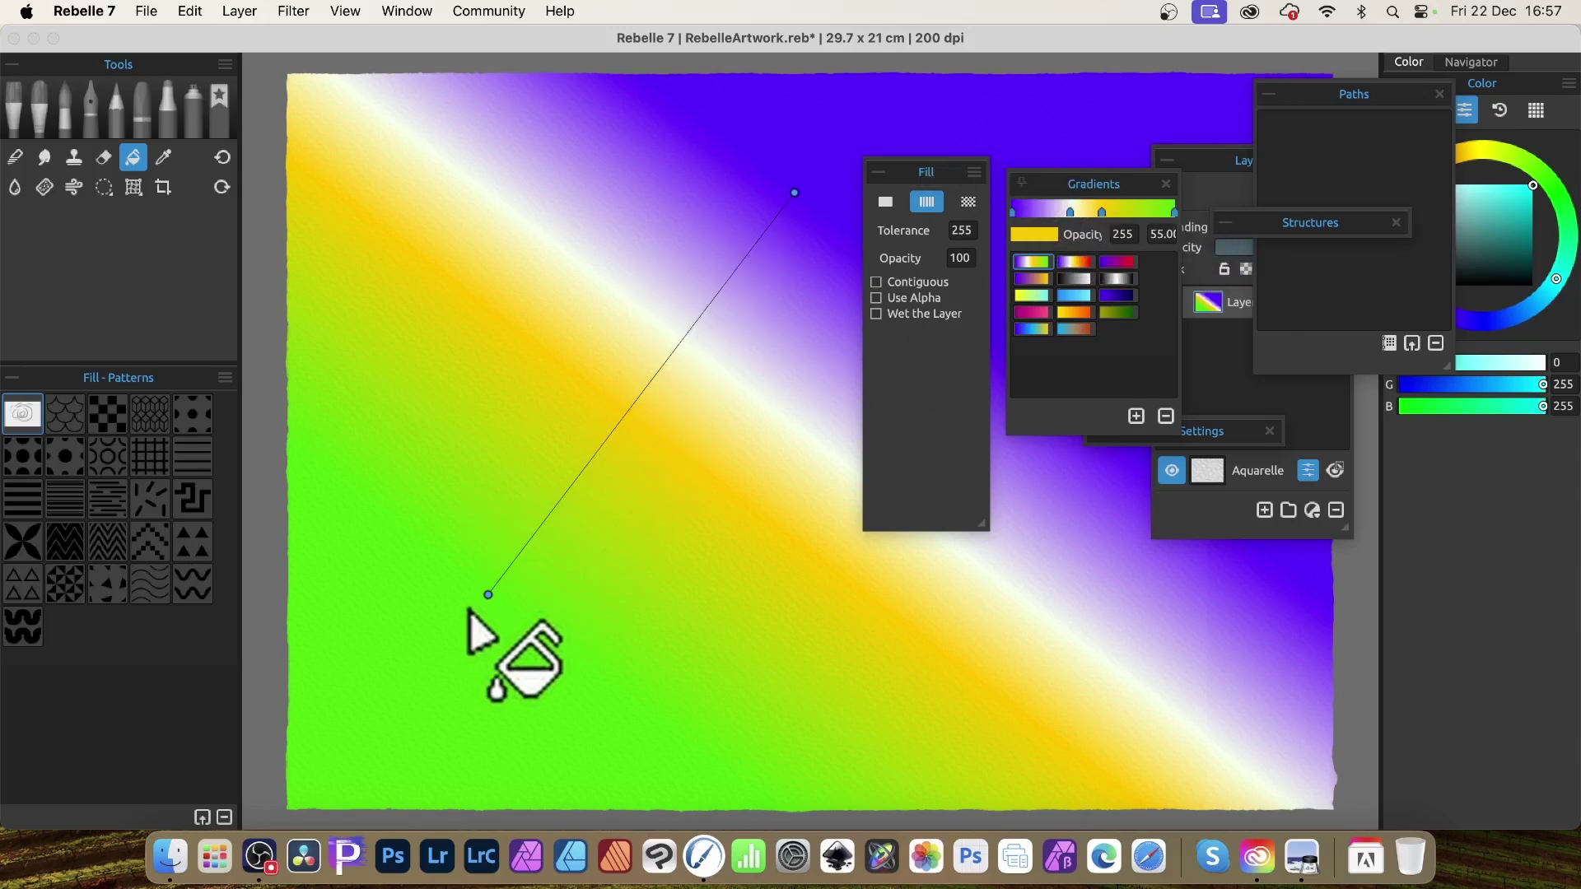
# Step: Move the gradient's white and yellow stops toward the purple end, yellow at 29, and add a dark red stop at 64
pyautogui.moveTo(1069, 212)
pyautogui.mouseDown()
pyautogui.moveTo(1038, 212)
pyautogui.moveTo(1093, 214)
pyautogui.moveTo(1059, 214)
pyautogui.mouseUp()
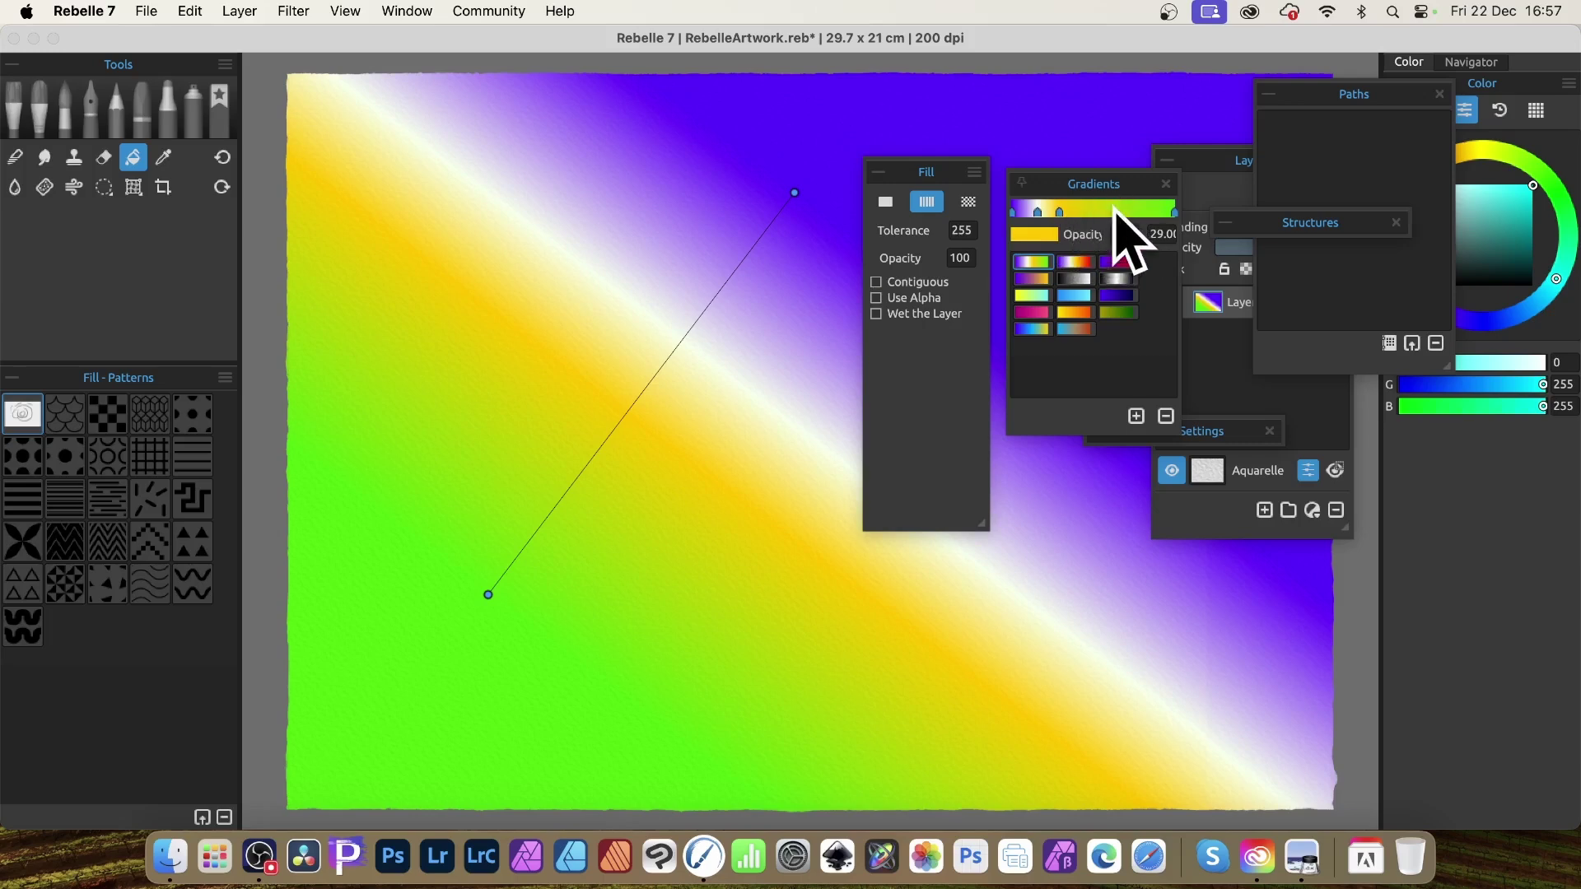
pyautogui.click(1117, 212)
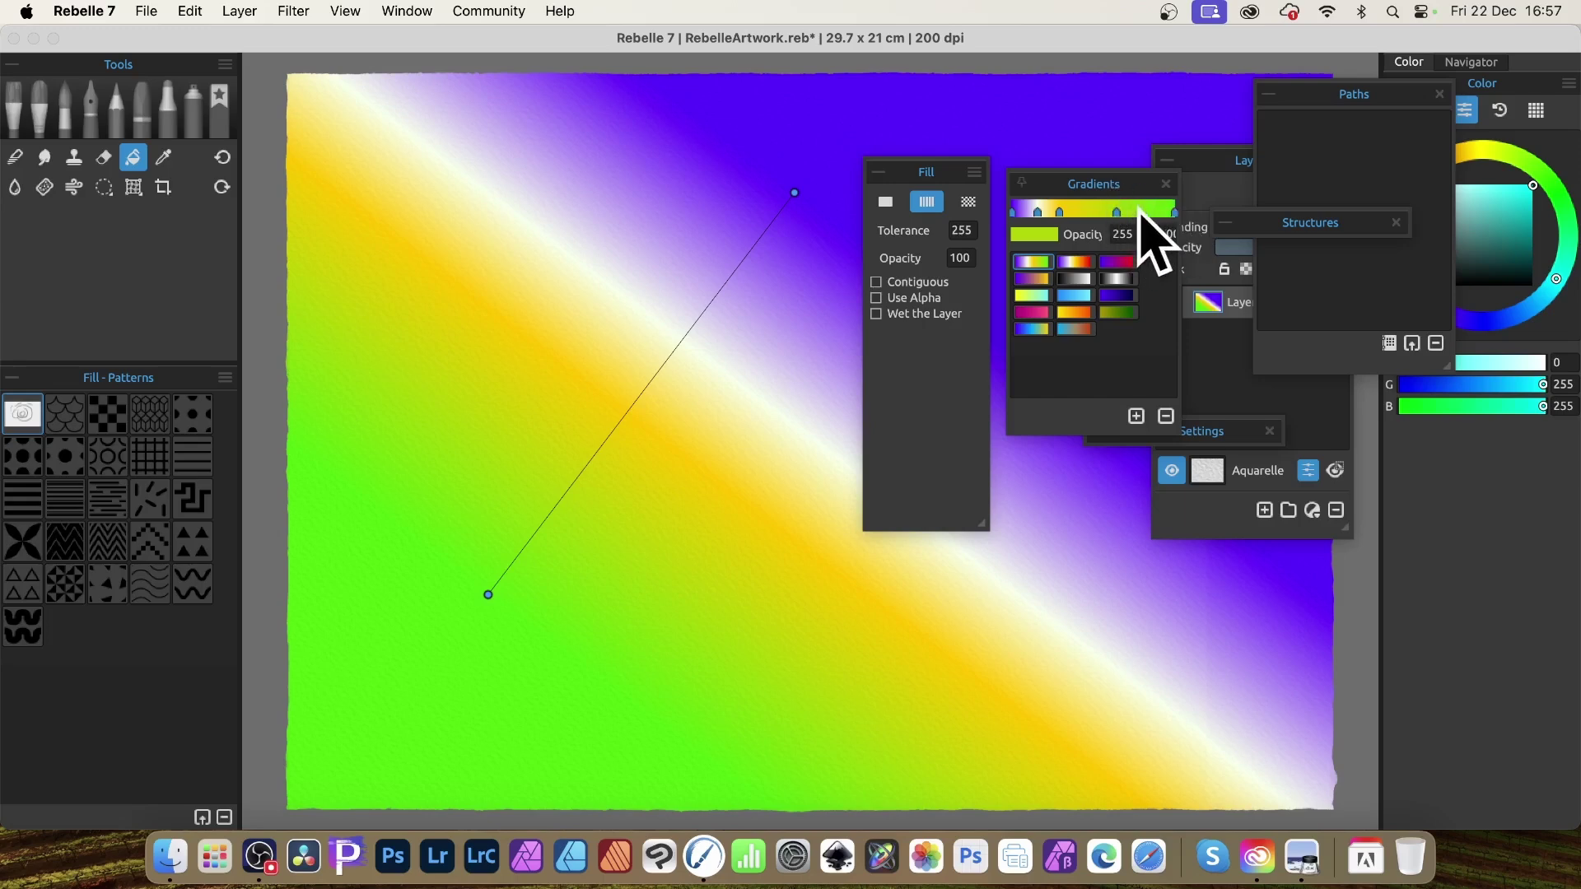
pyautogui.click(1116, 212)
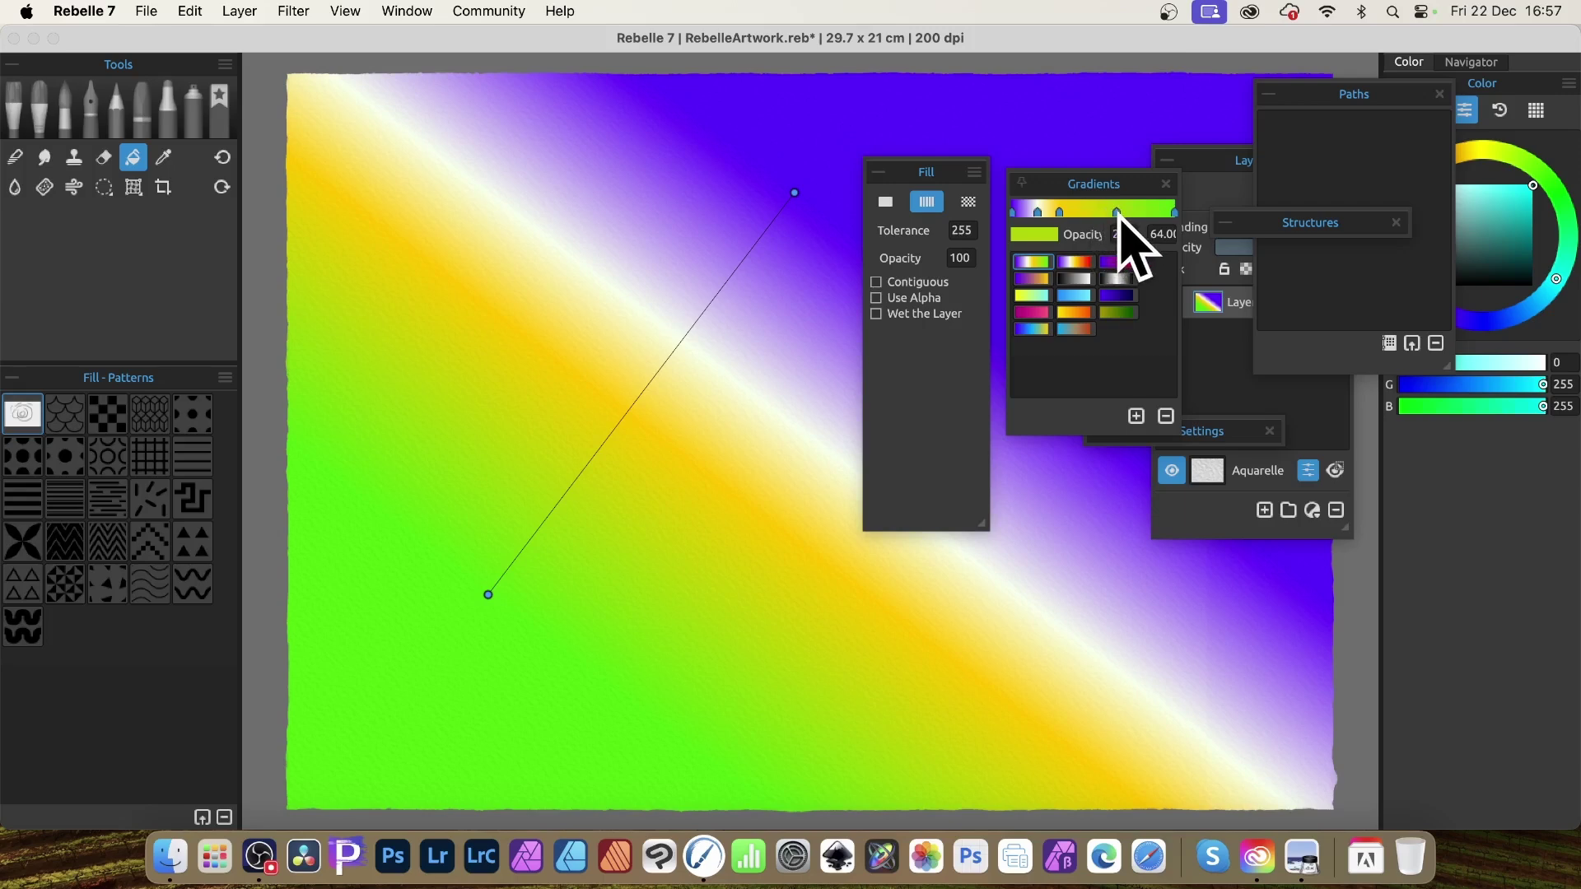
pyautogui.click(1046, 236)
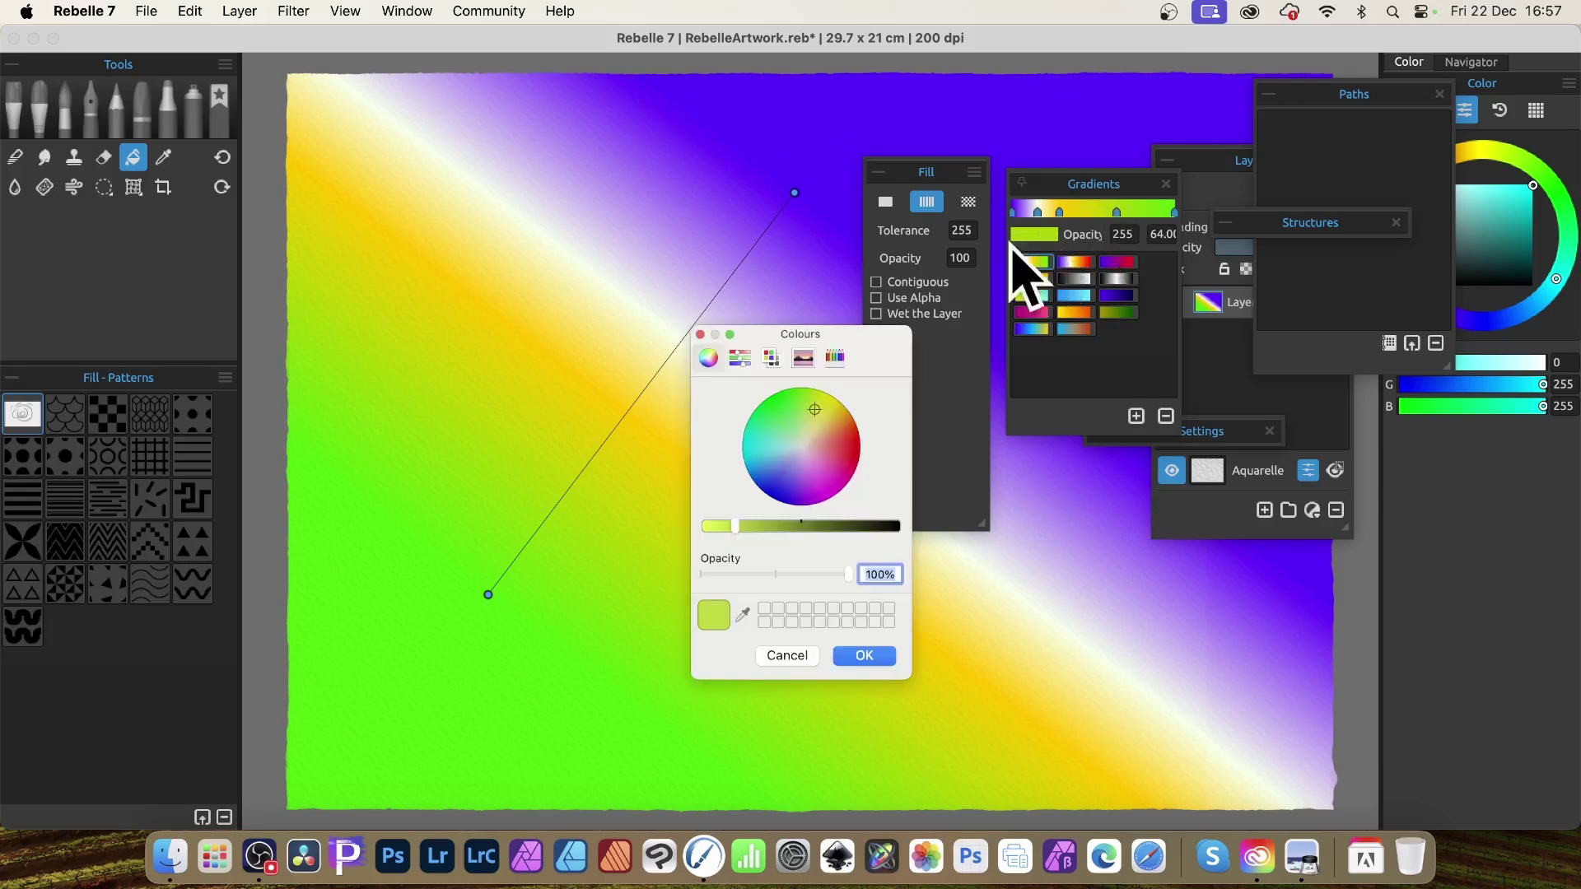
pyautogui.click(856, 446)
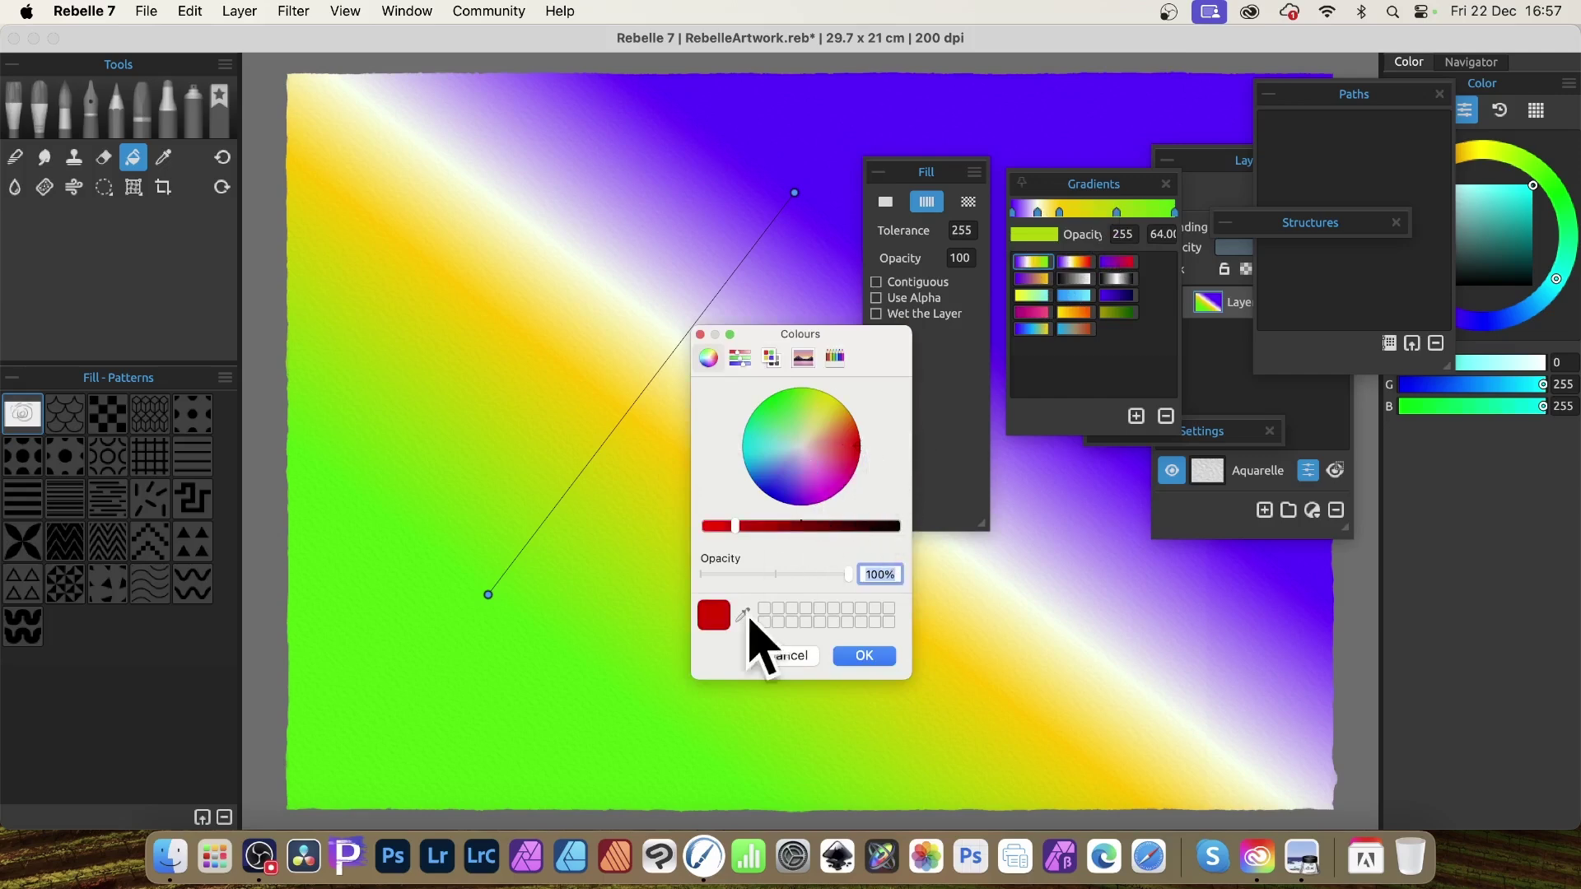
pyautogui.click(870, 656)
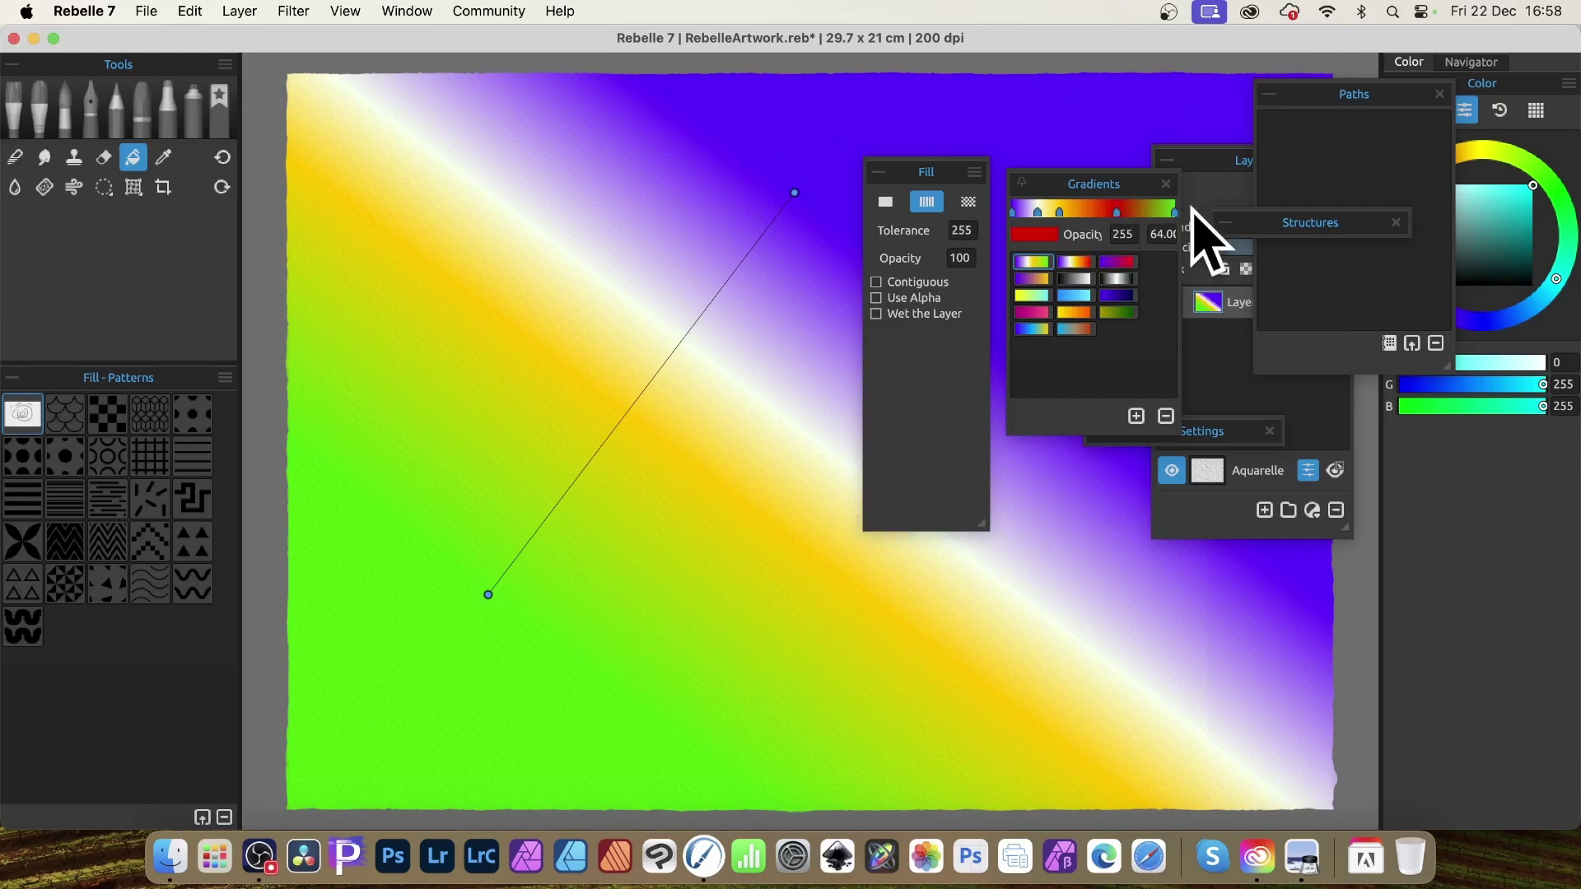
# Step: Add the gradient with the dark red stop as another preset and apply it to the canvas fill
pyautogui.click(1137, 416)
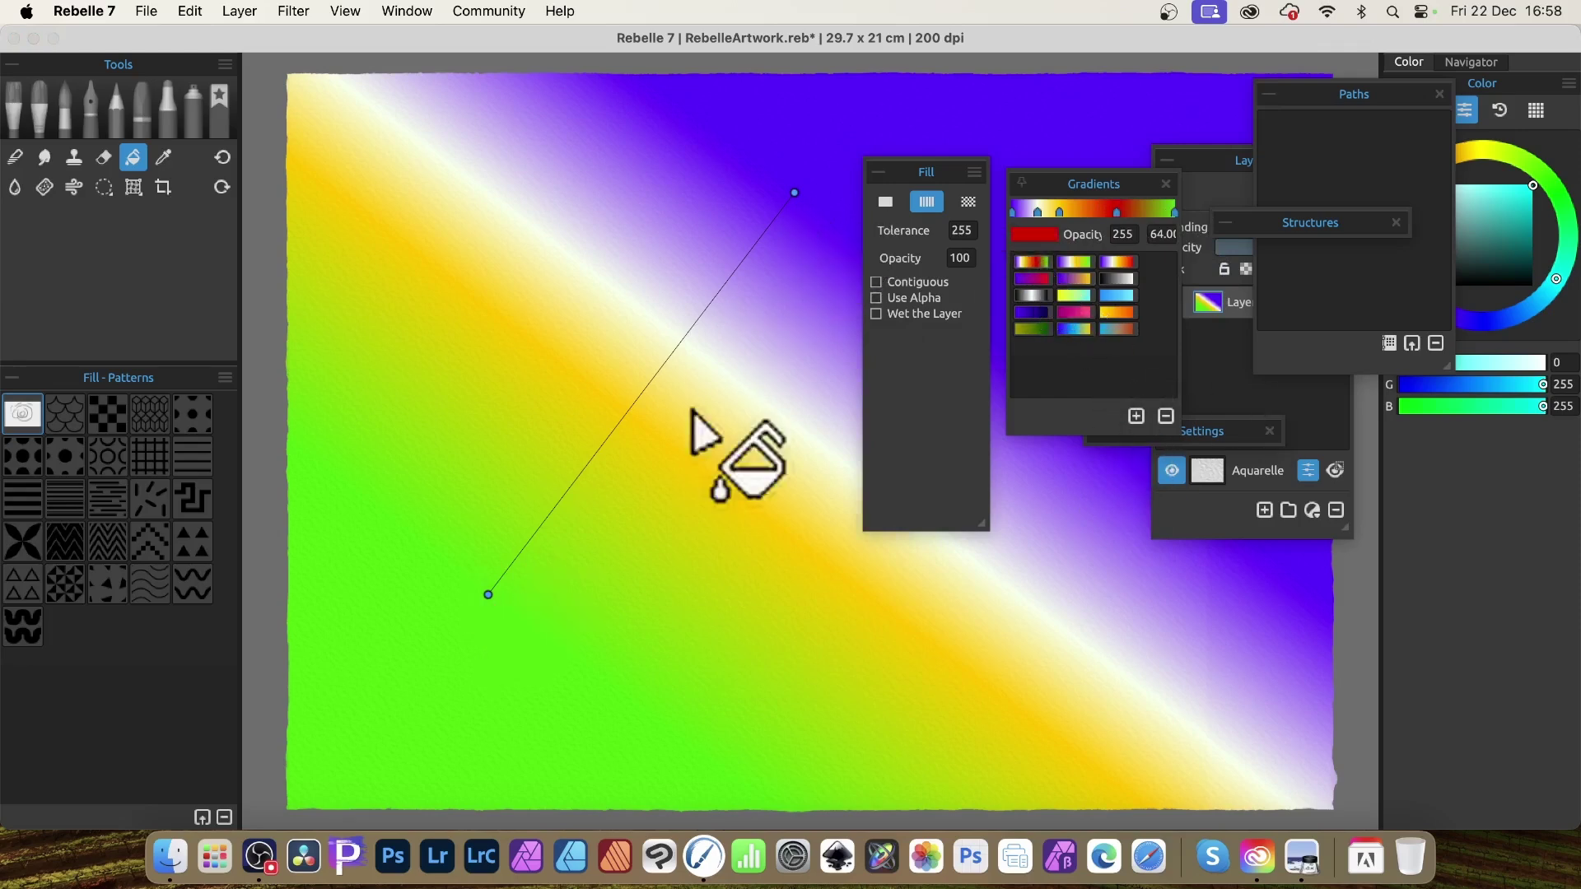
pyautogui.click(1034, 264)
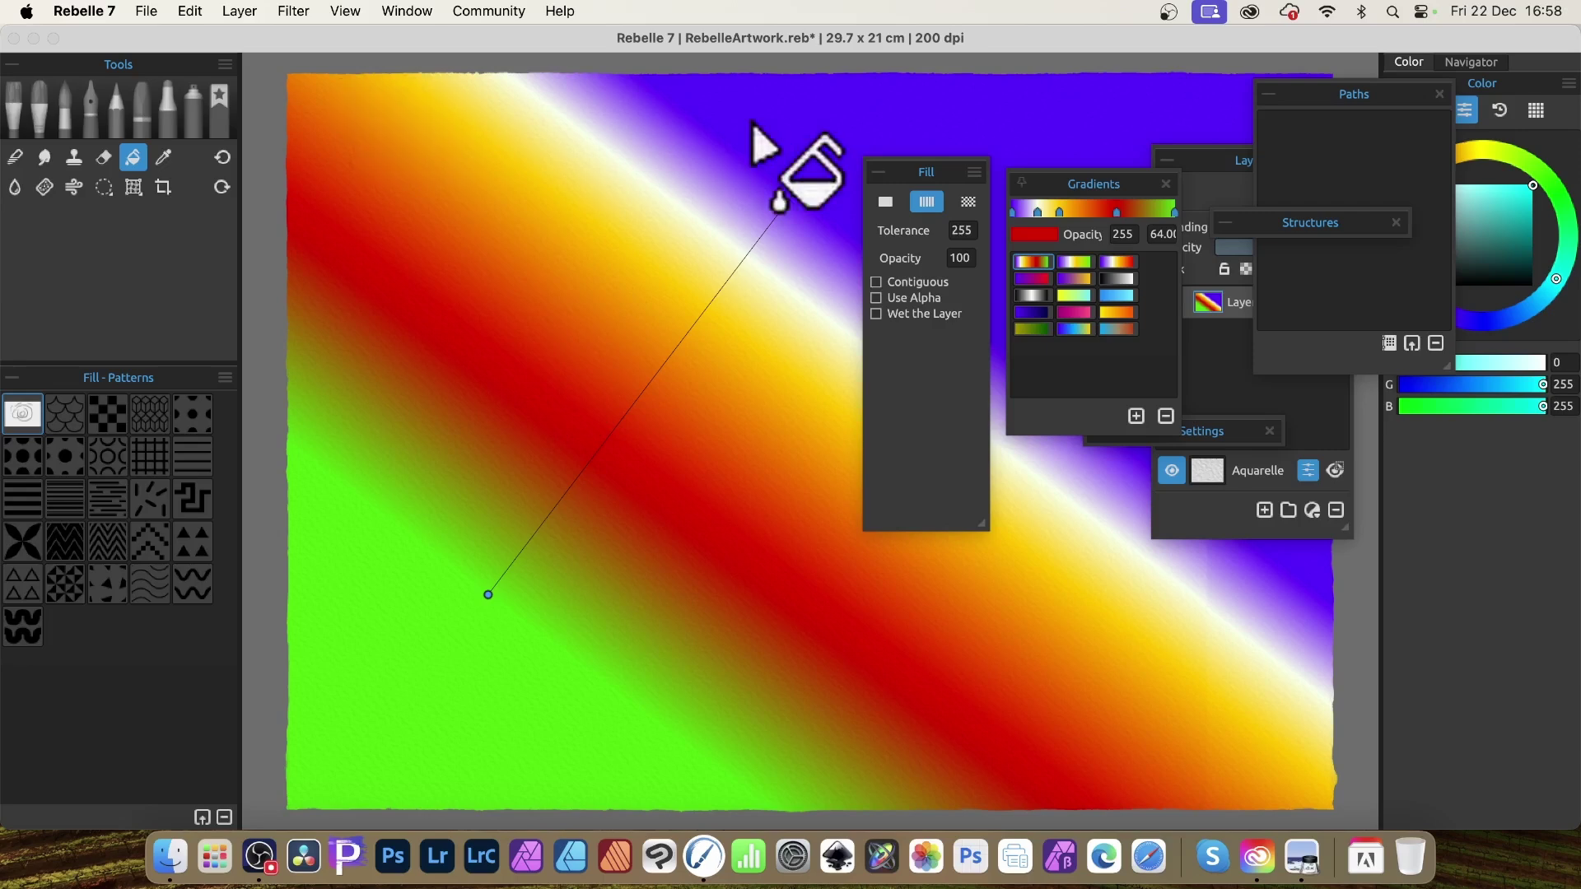
# Step: Paint test strokes over the gradient with the Wash Round watercolor brush, and undo them
pyautogui.click(18, 99)
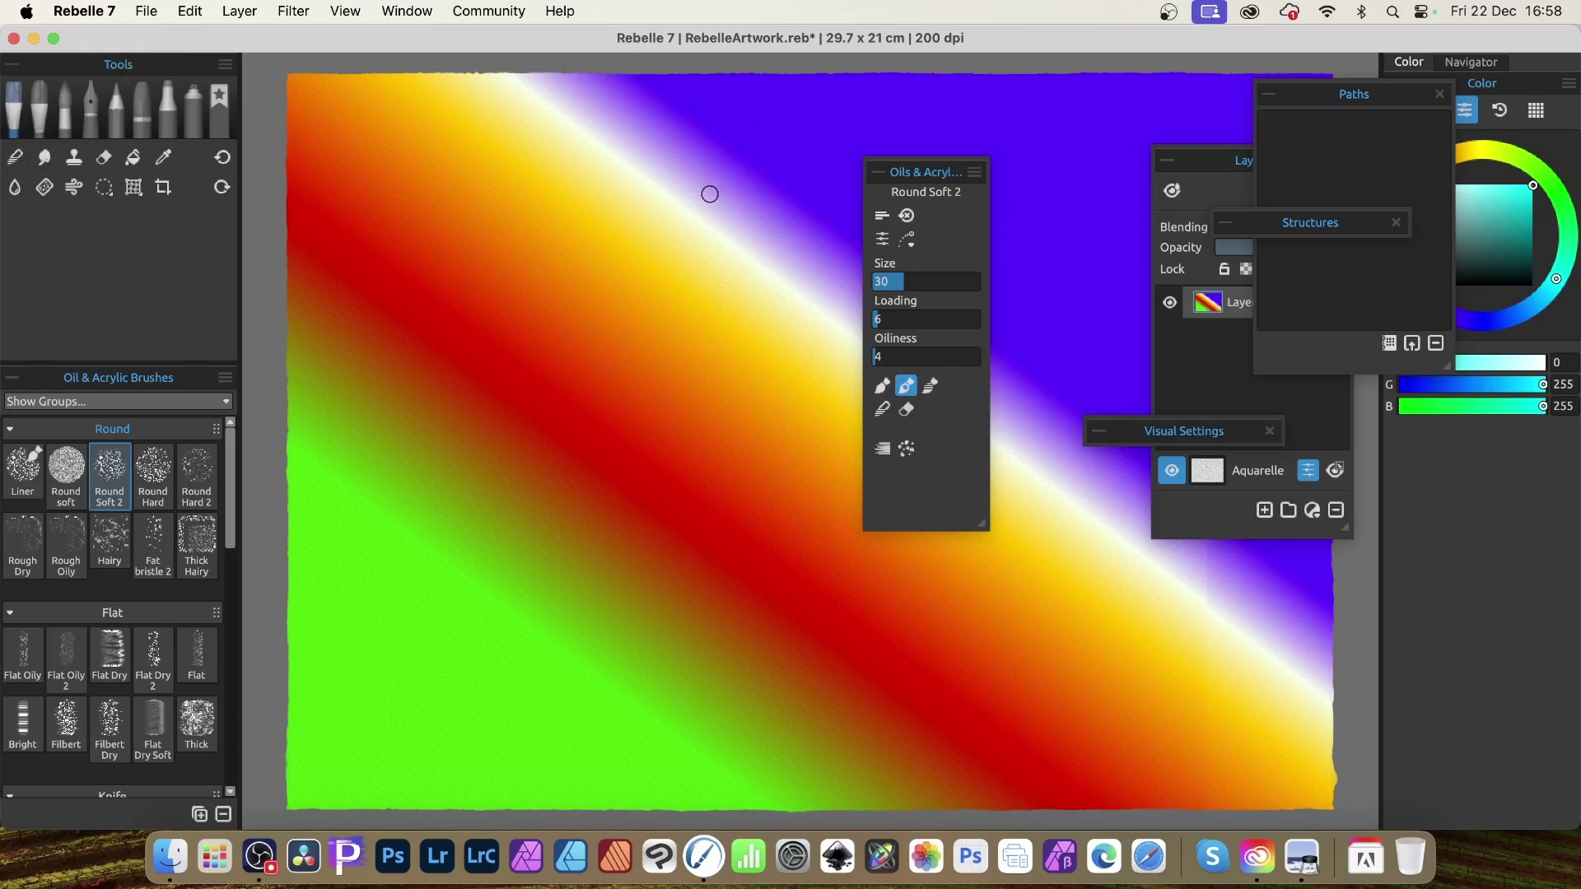
pyautogui.click(68, 103)
pyautogui.moveTo(742, 261)
pyautogui.mouseDown()
pyautogui.moveTo(611, 167)
pyautogui.moveTo(904, 245)
pyautogui.moveTo(657, 329)
pyautogui.moveTo(951, 270)
pyautogui.moveTo(763, 374)
pyautogui.mouseUp()
pyautogui.moveTo(786, 128)
pyautogui.mouseDown()
pyautogui.moveTo(599, 363)
pyautogui.moveTo(727, 383)
pyautogui.moveTo(661, 393)
pyautogui.moveTo(906, 161)
pyautogui.mouseUp()
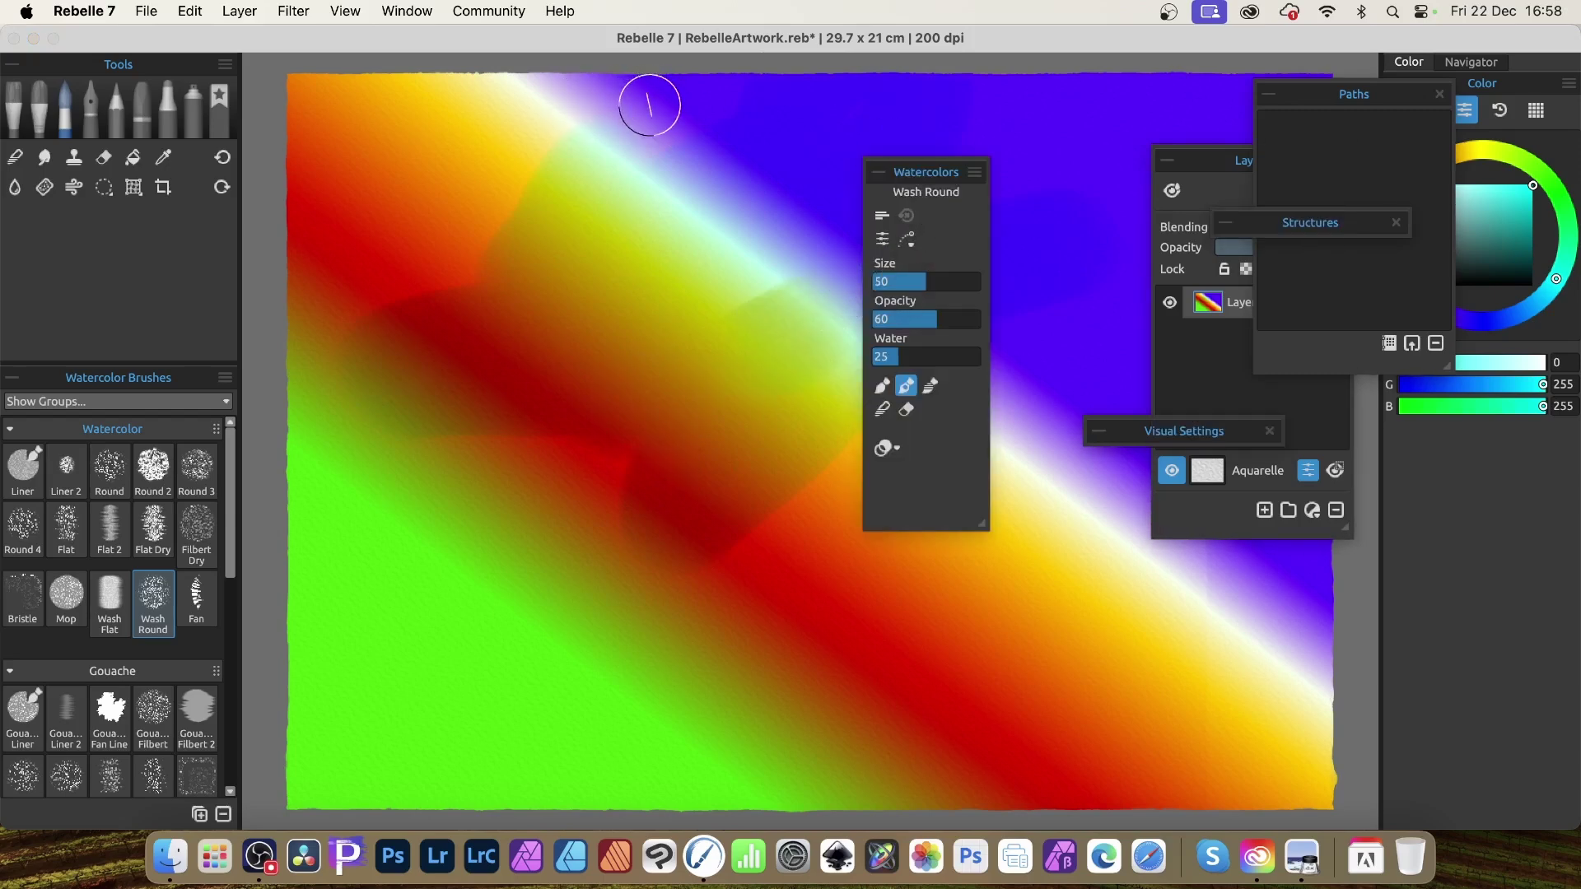
pyautogui.press('super+z')
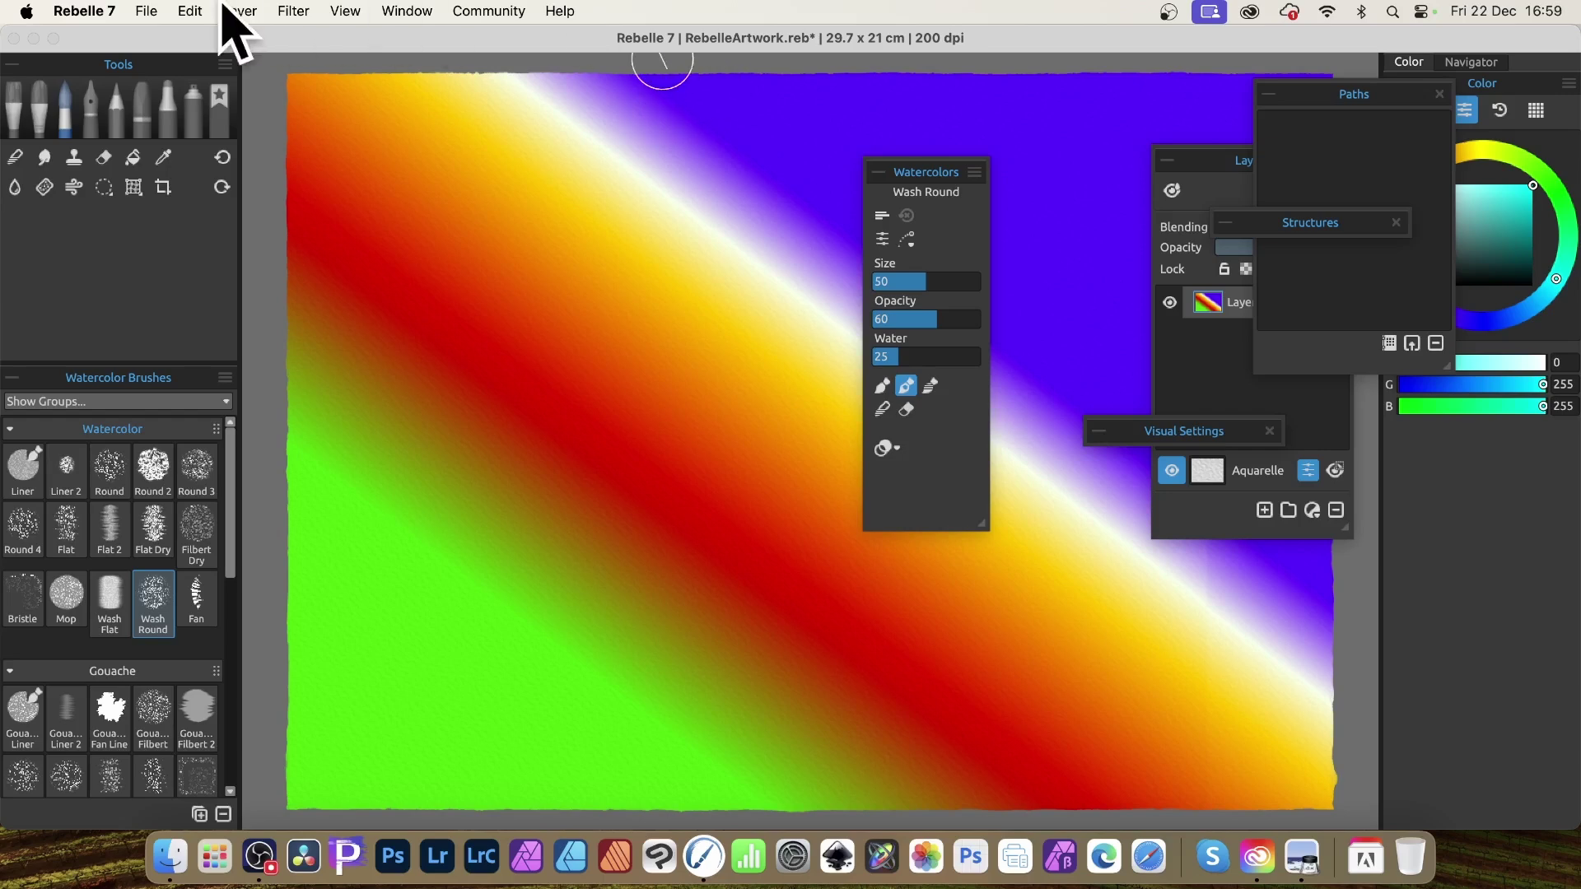
# Step: Warp the gradient layer, shifting the upper-left inner grid point down-left and the lower-left inner one to the right
pyautogui.click(190, 11)
pyautogui.moveTo(274, 425)
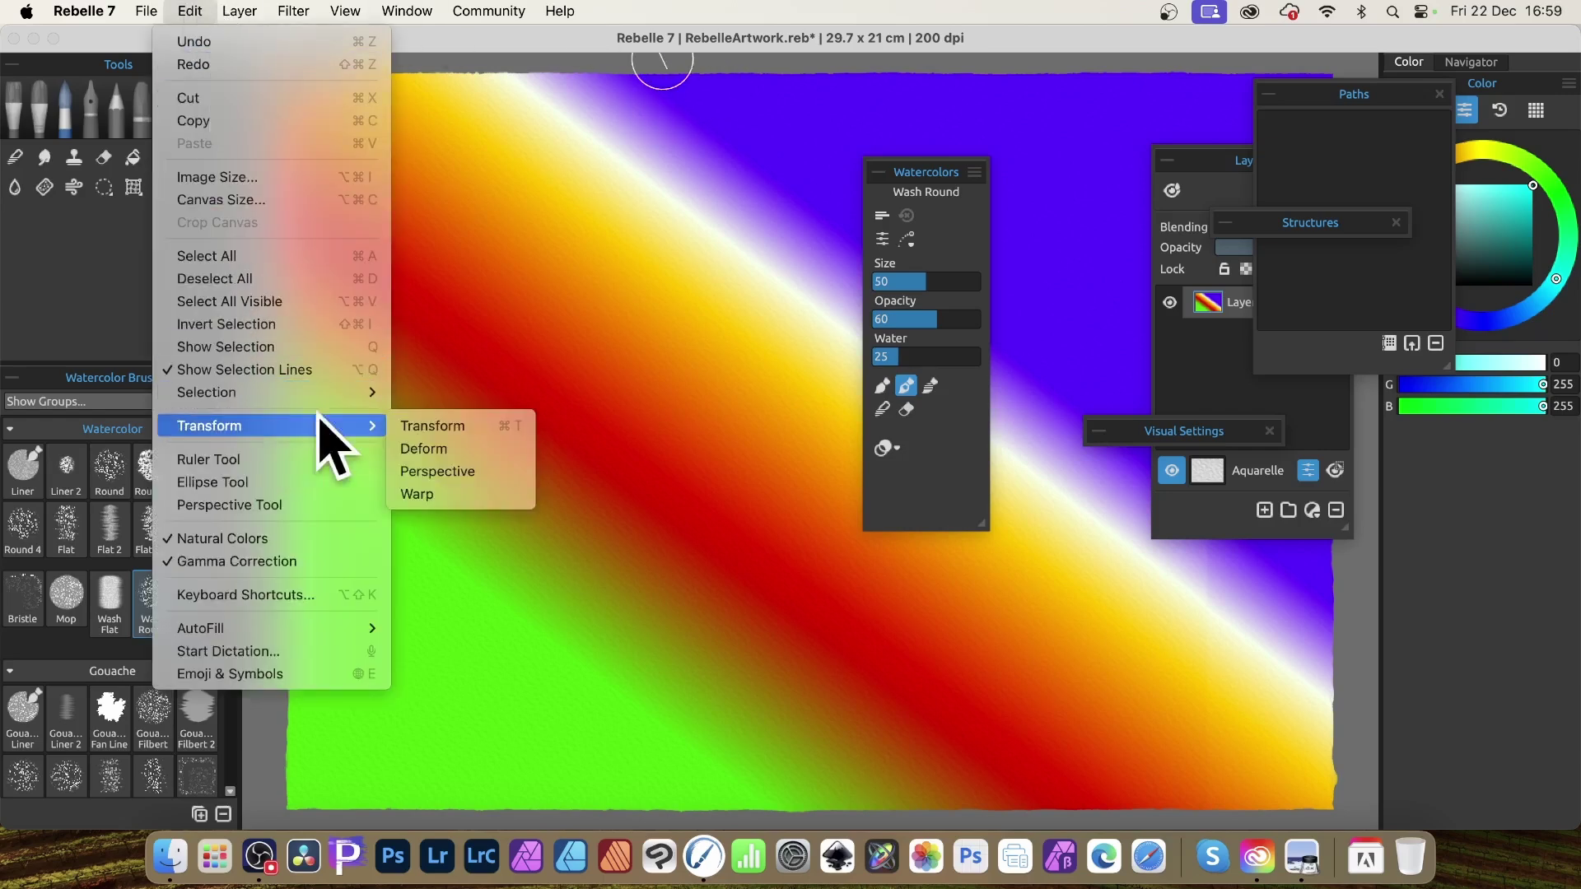
pyautogui.click(466, 495)
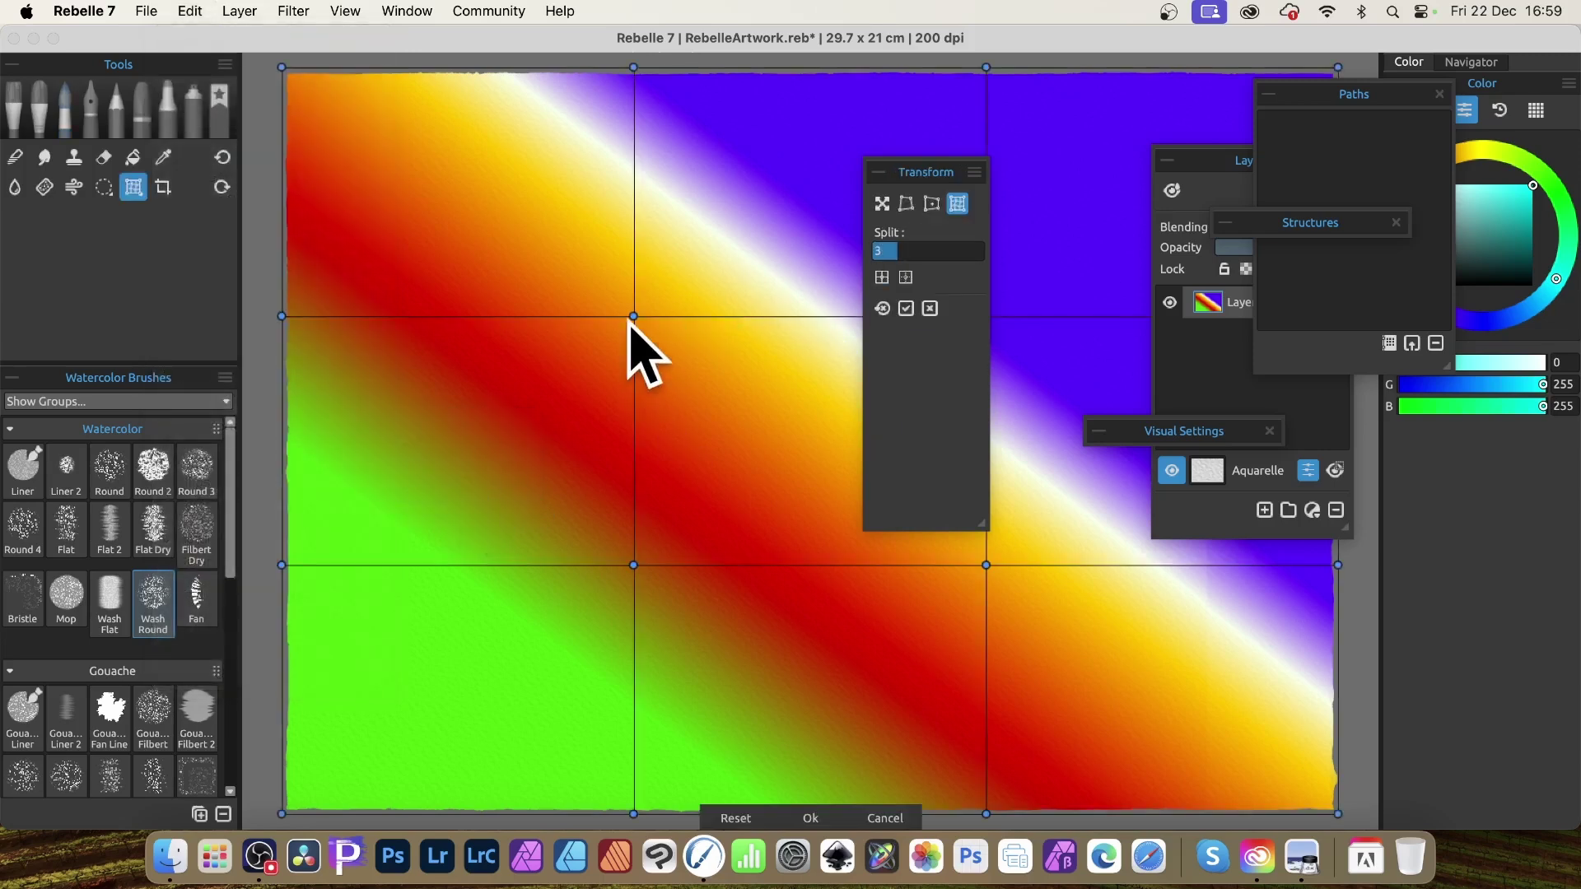
pyautogui.moveTo(633, 319); pyautogui.dragTo(437, 423)
pyautogui.moveTo(636, 566); pyautogui.dragTo(730, 555)
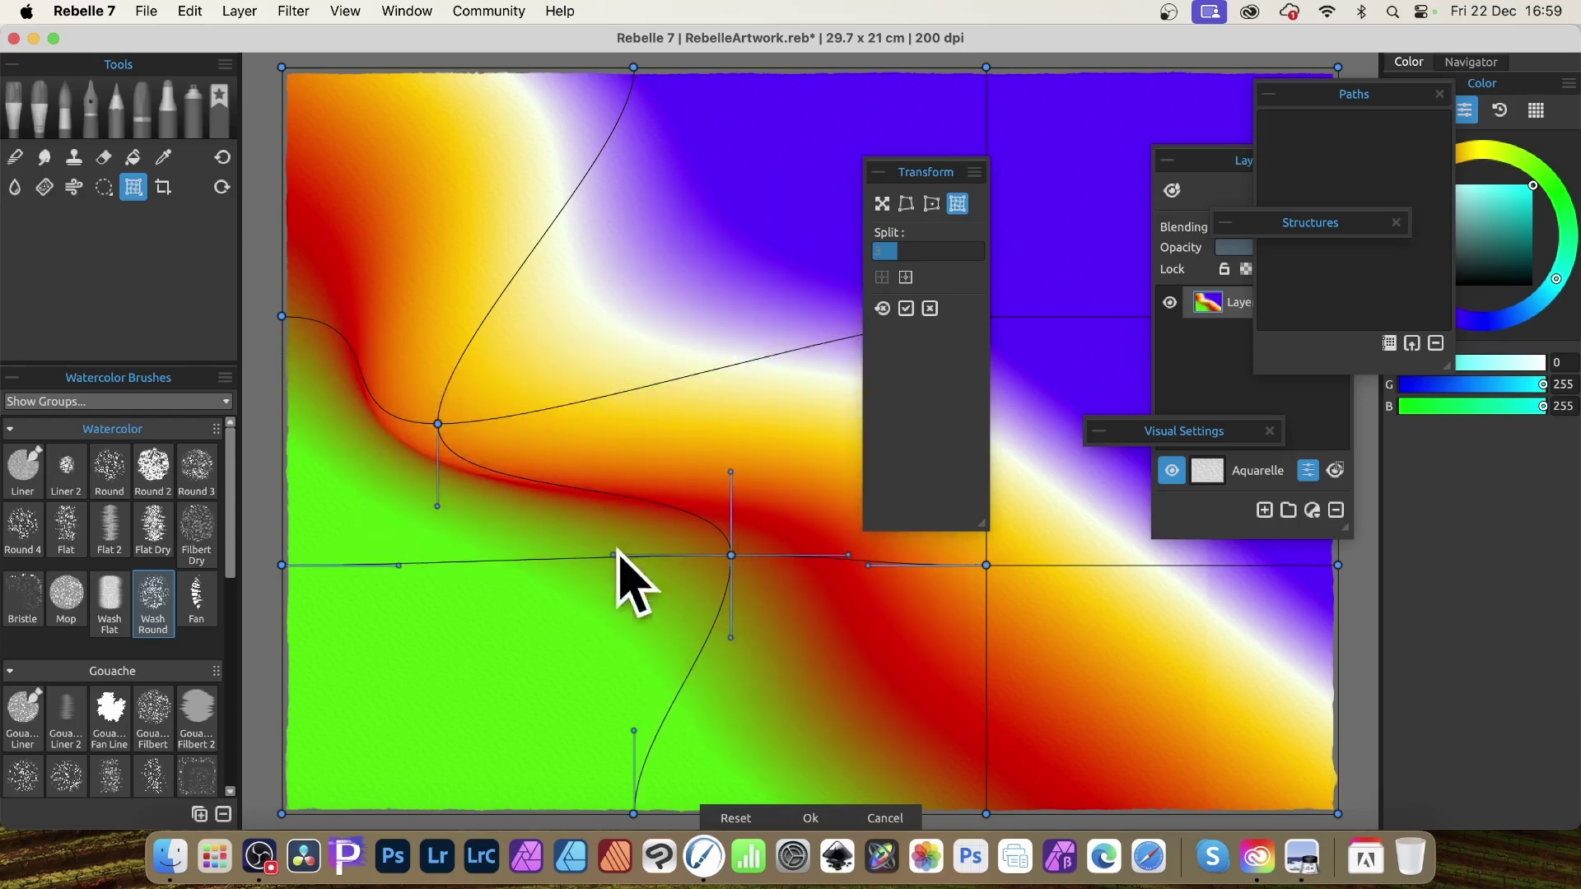
pyautogui.click(811, 817)
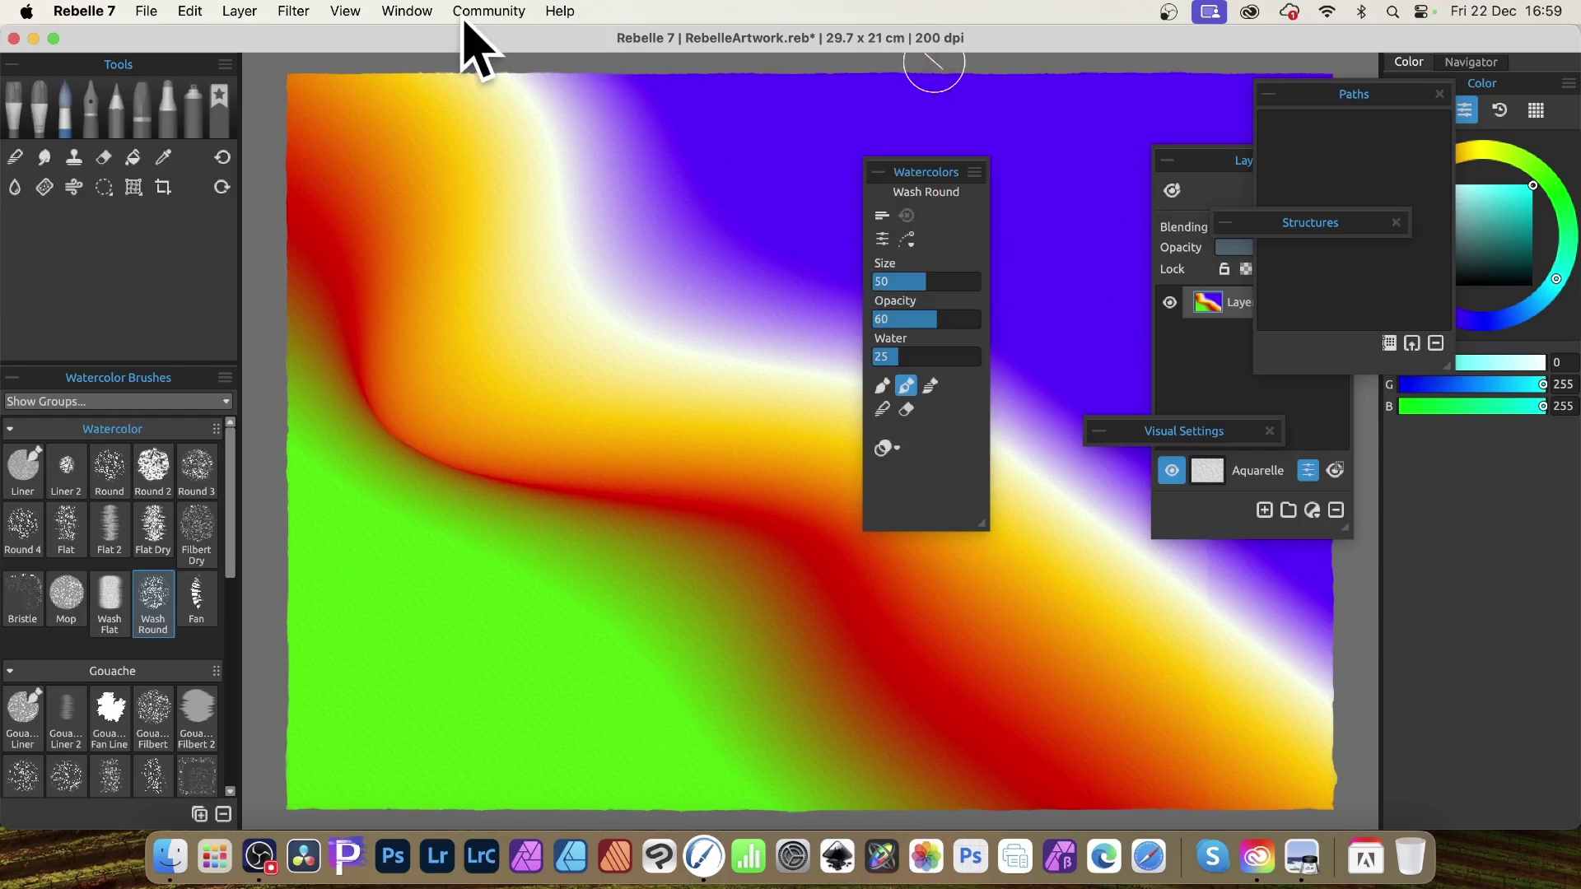
# Step: Add a new layer above the warped gradient and bring the full layer list into view
pyautogui.click(239, 12)
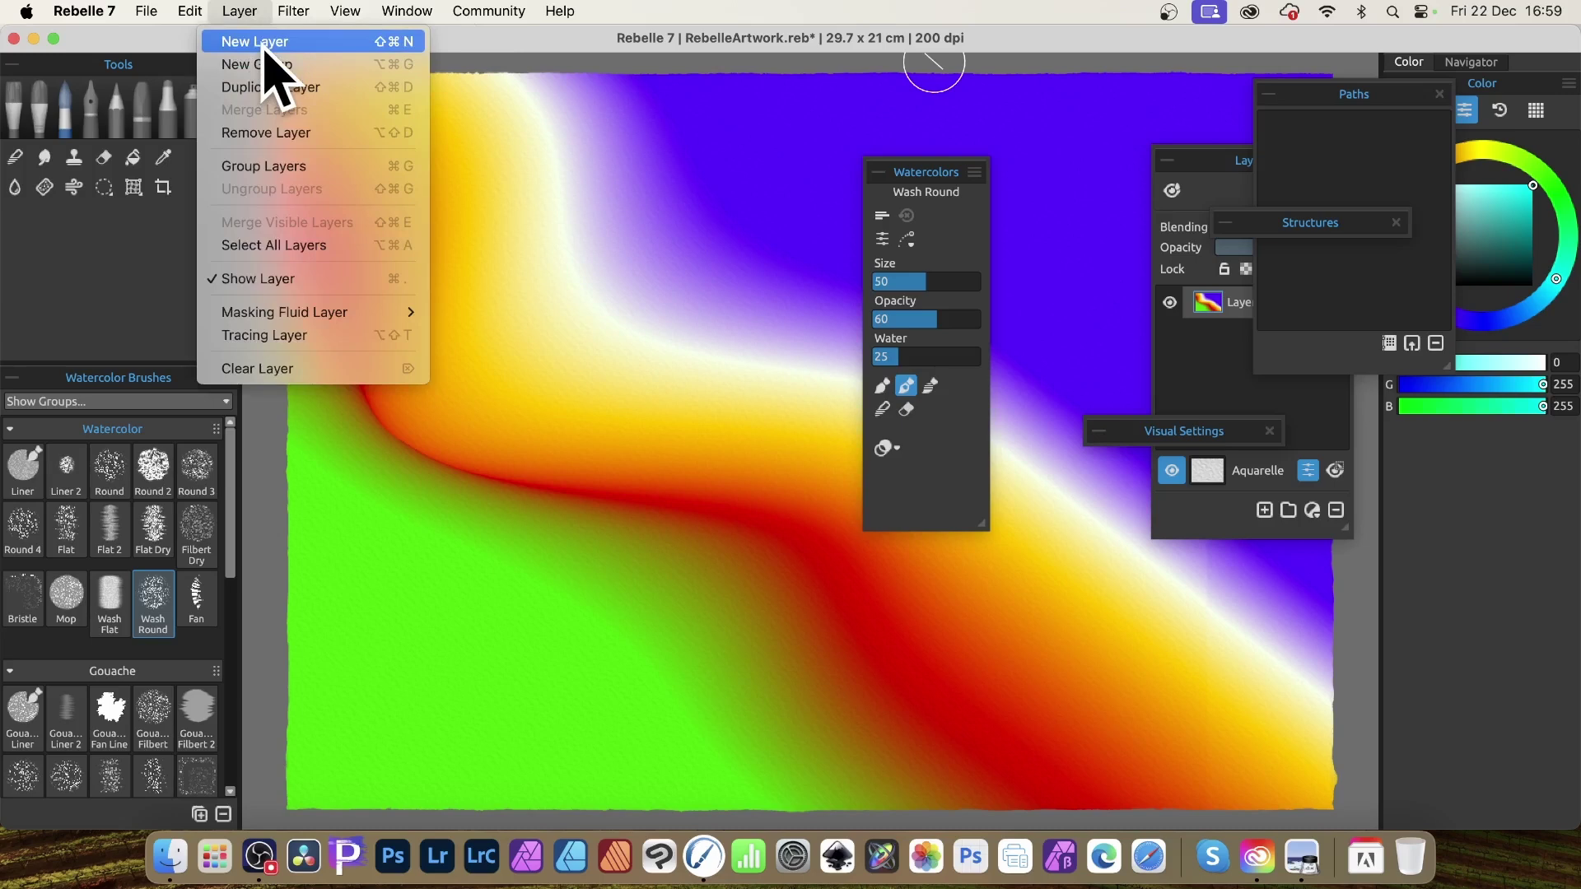
pyautogui.click(271, 78)
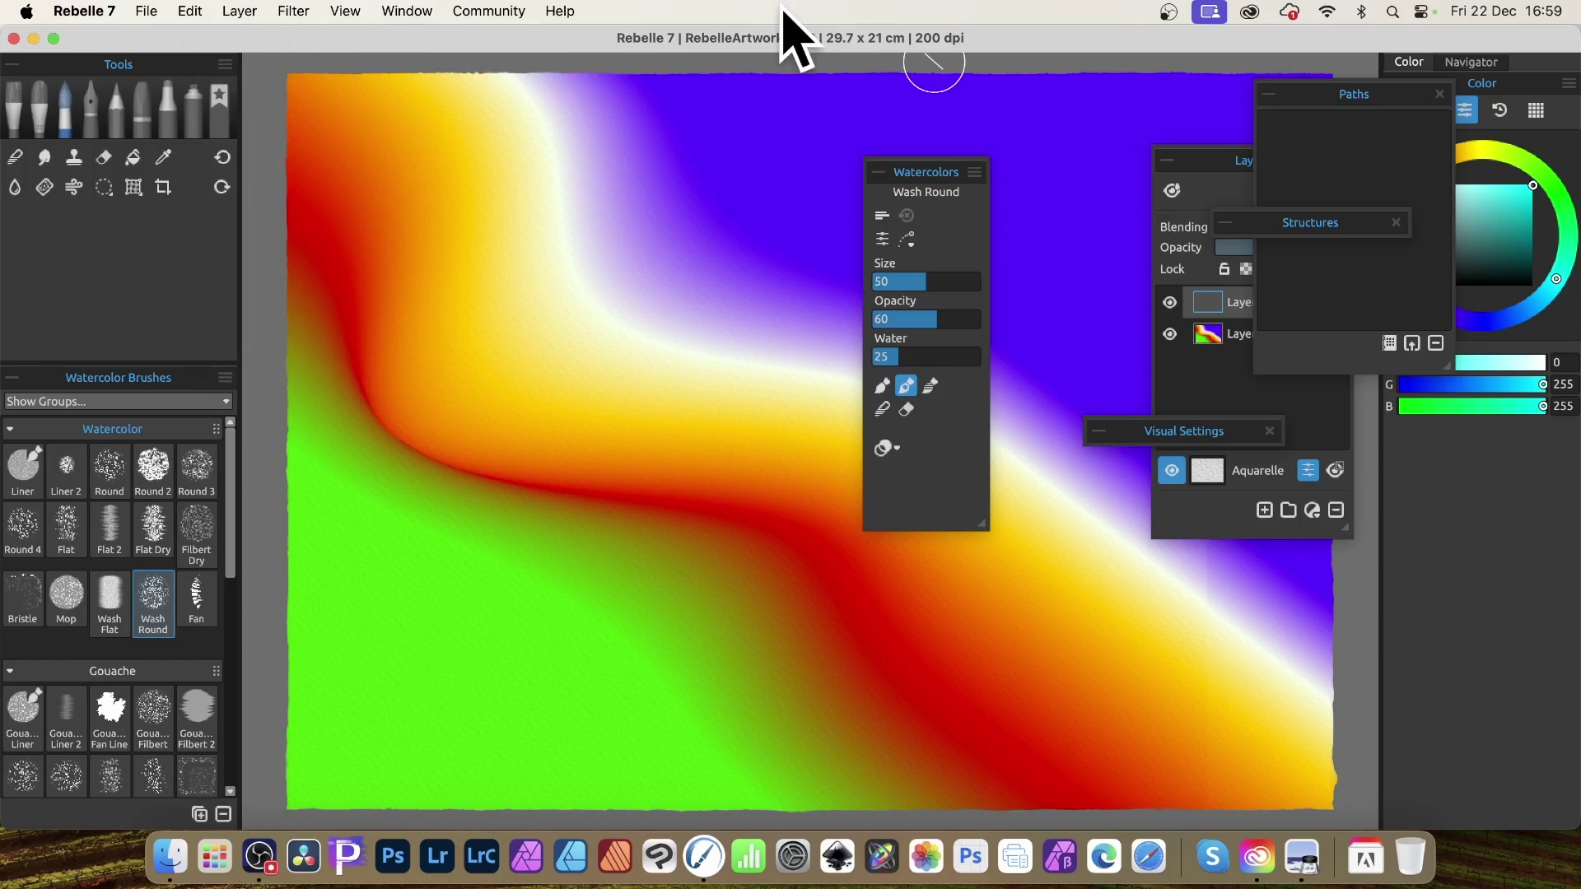
pyautogui.click(1239, 161)
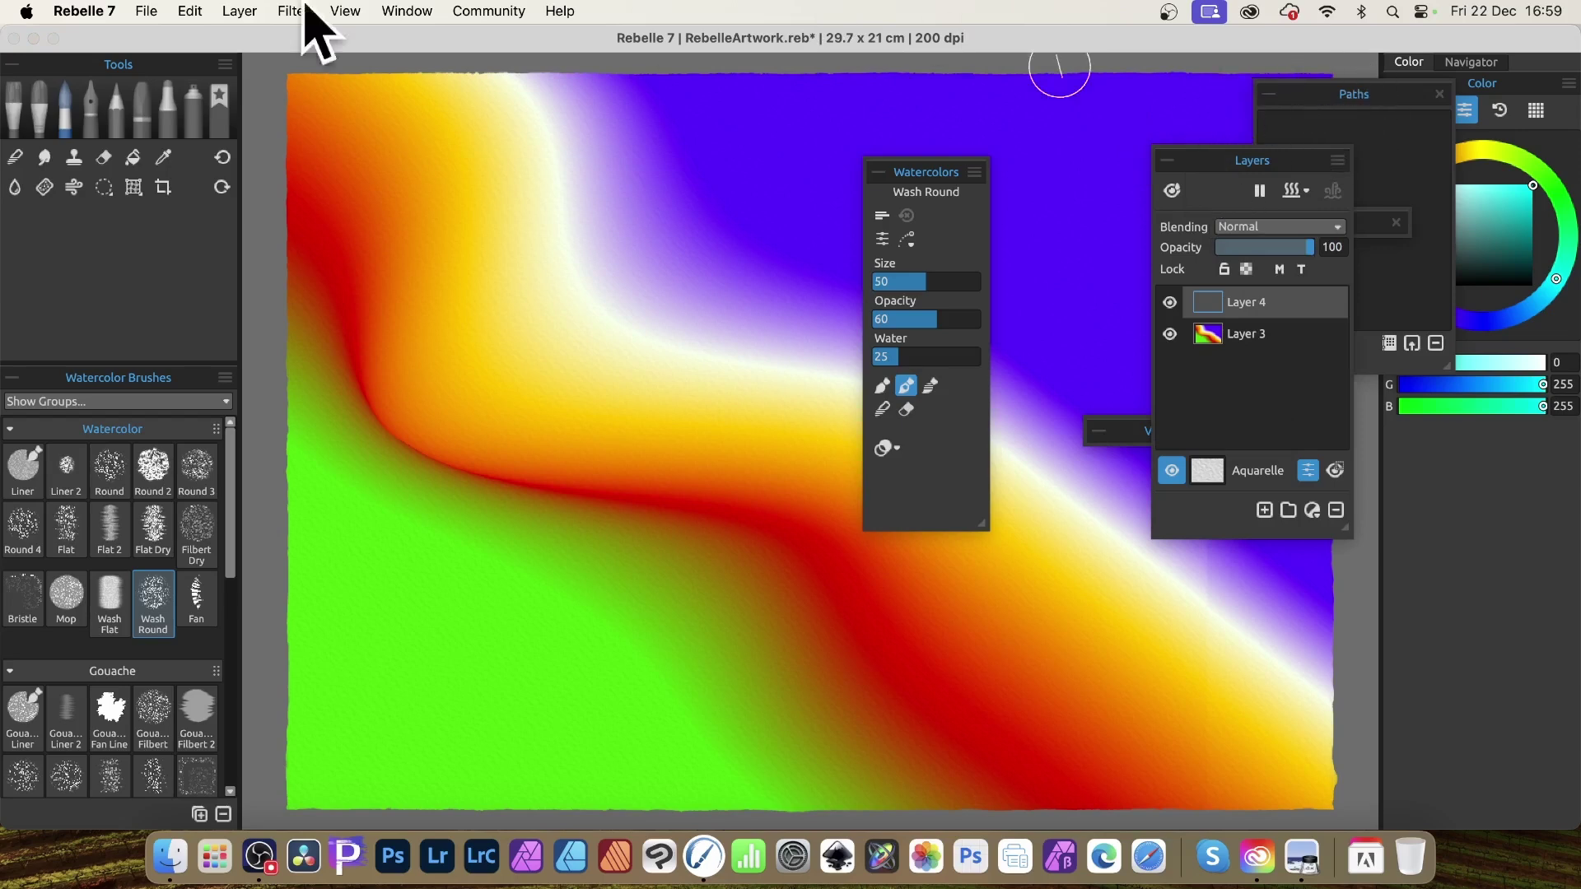
# Step: Fill Layer 4 with a diagonal gradient from upper left to lower right, and apply the purple-white-yellow-red preset
pyautogui.click(135, 160)
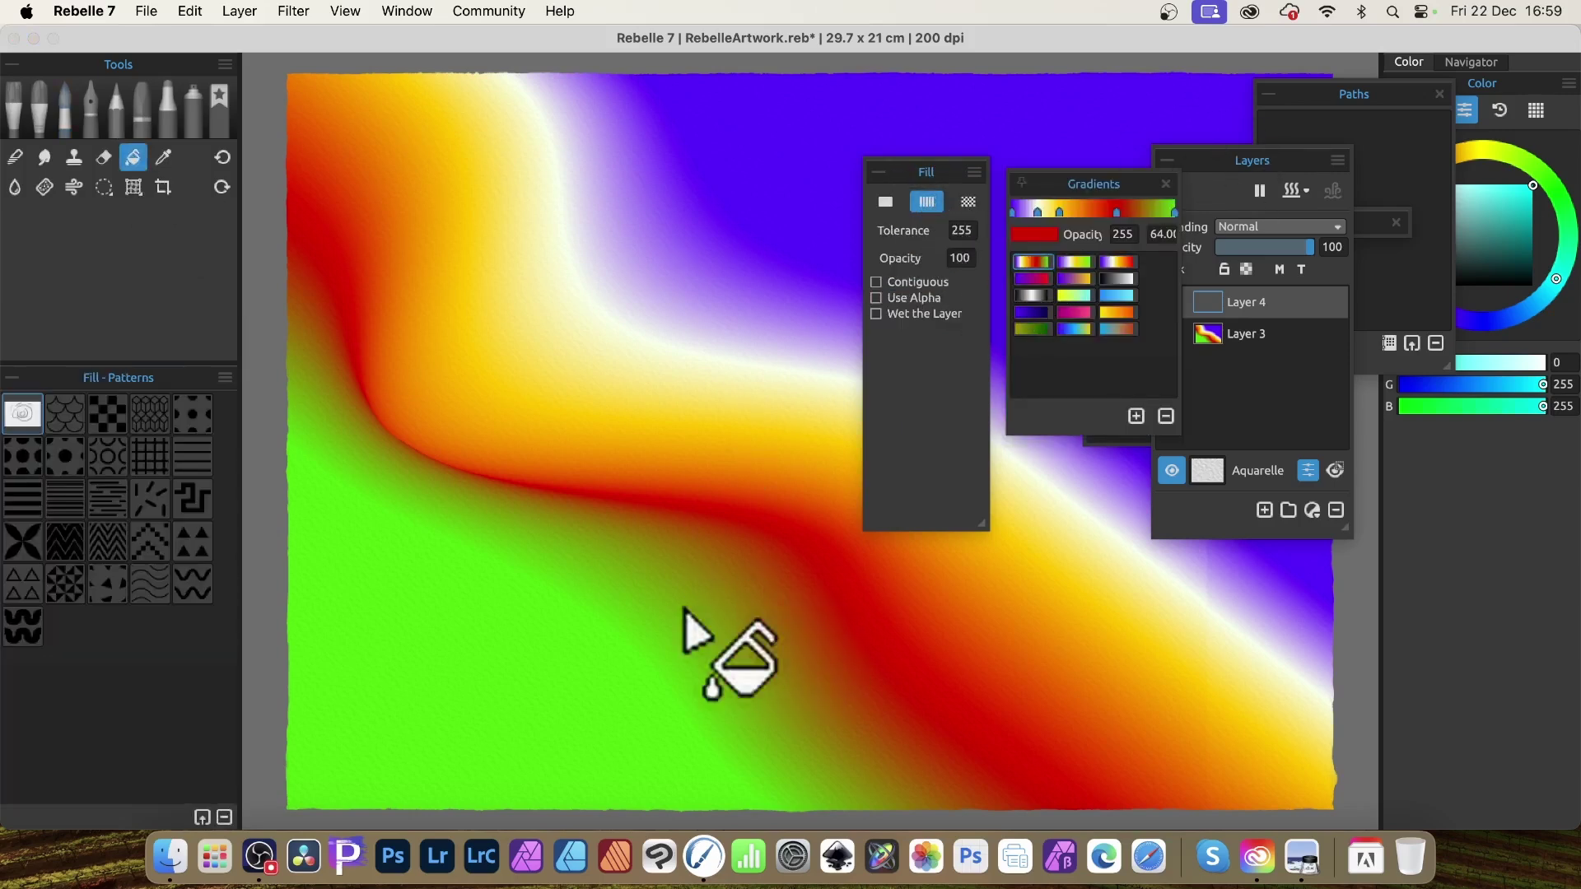
pyautogui.click(708, 581)
pyautogui.moveTo(751, 408); pyautogui.dragTo(975, 717)
pyautogui.moveTo(751, 408); pyautogui.dragTo(562, 189)
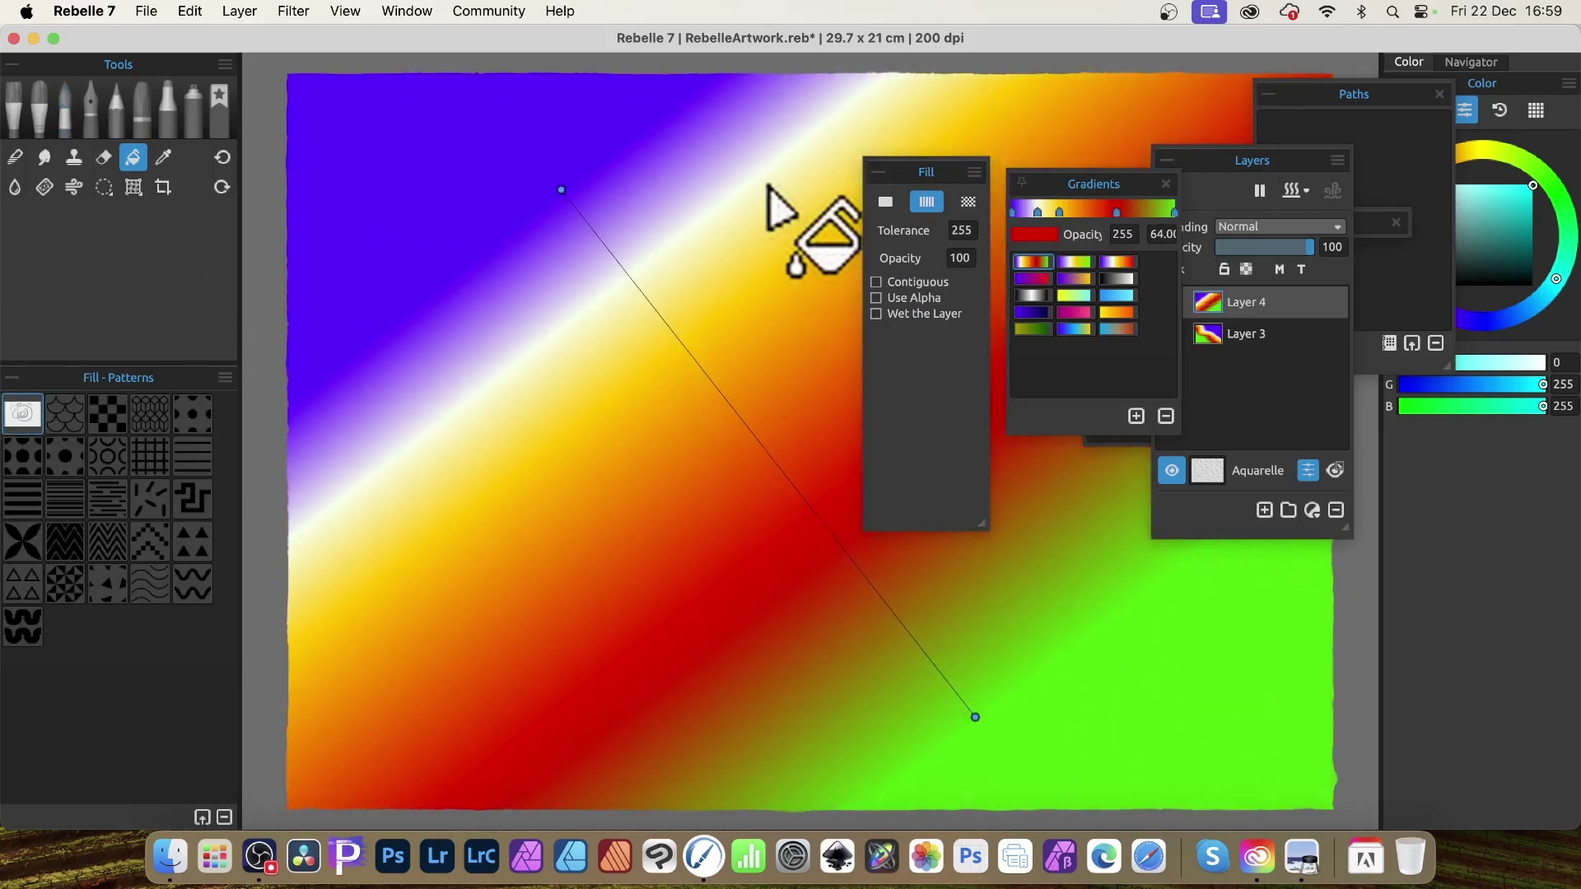
pyautogui.click(1118, 262)
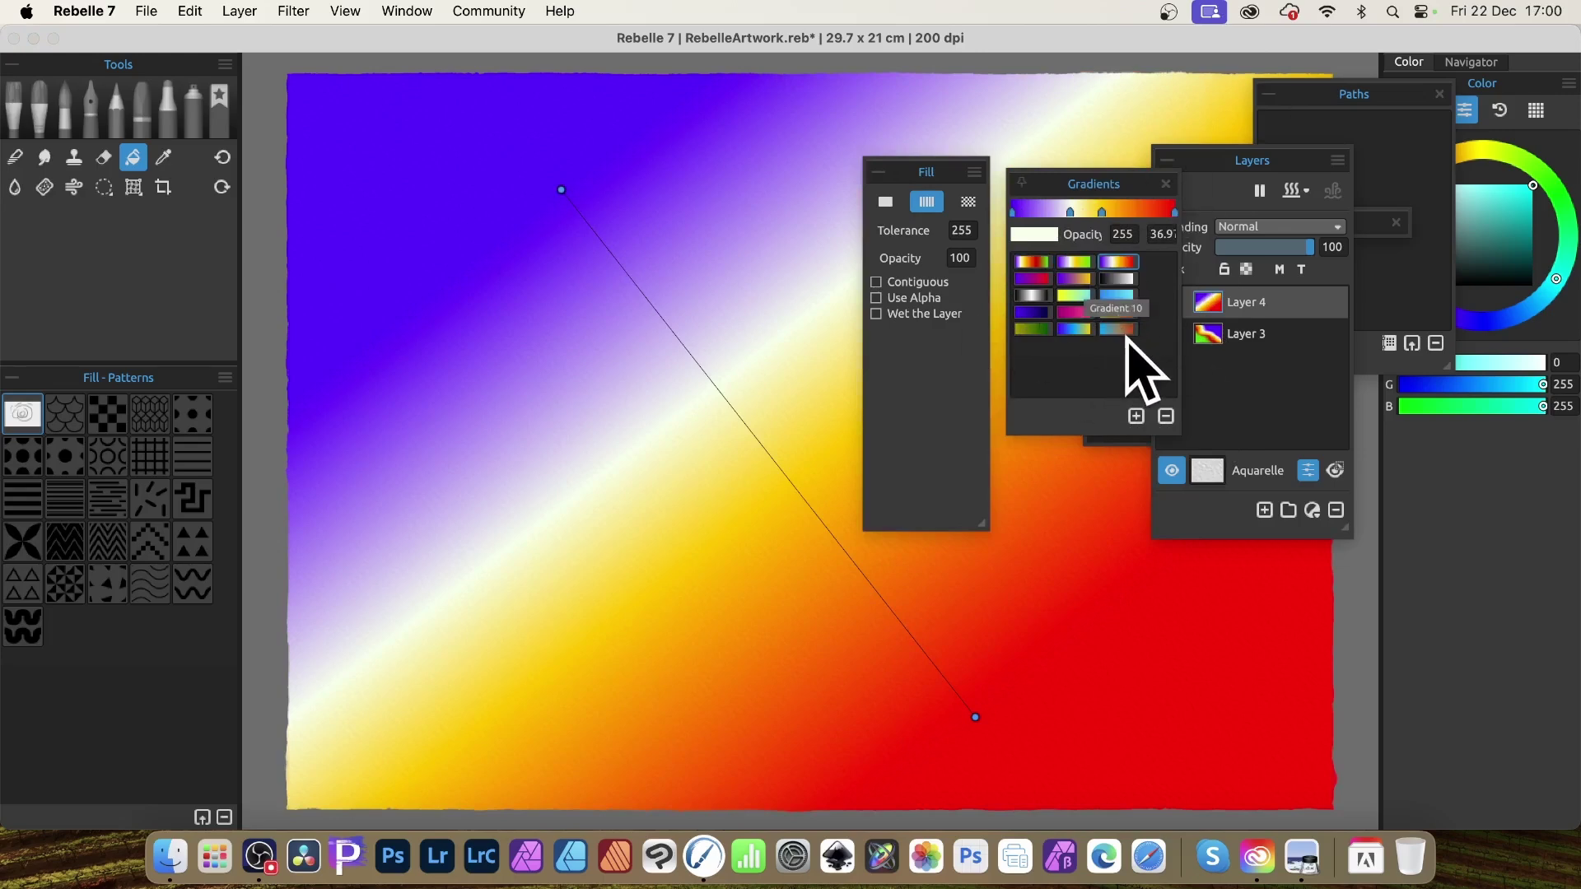
# Step: Lower Layer 4's opacity to 44 and move the gradient's start point further toward the canvas's upper-left corner
pyautogui.click(1235, 164)
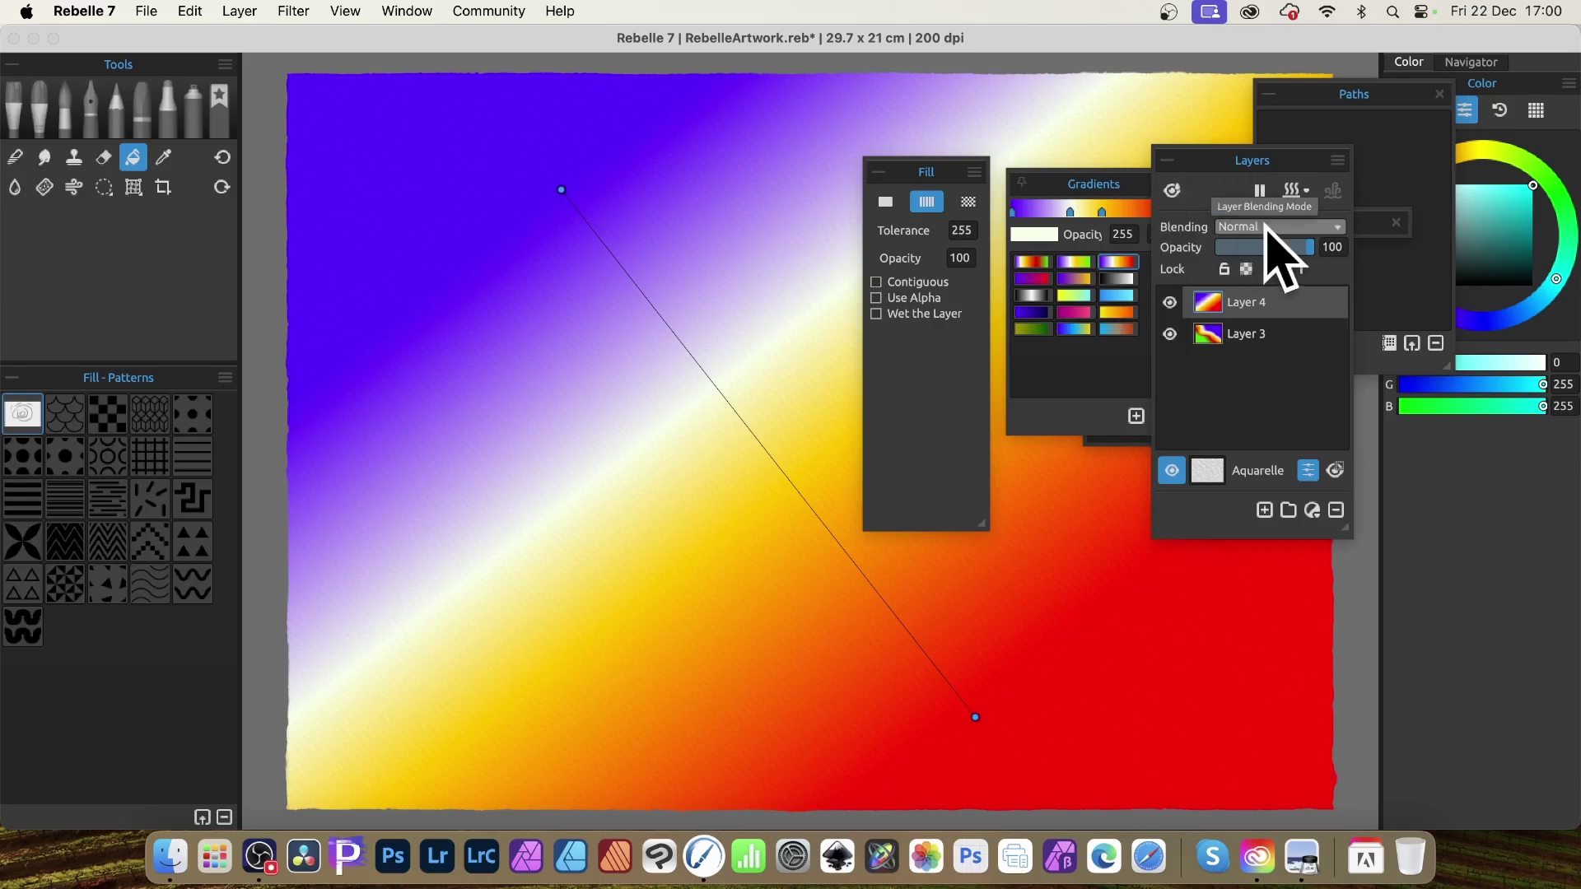
pyautogui.moveTo(1313, 248); pyautogui.dragTo(1260, 247)
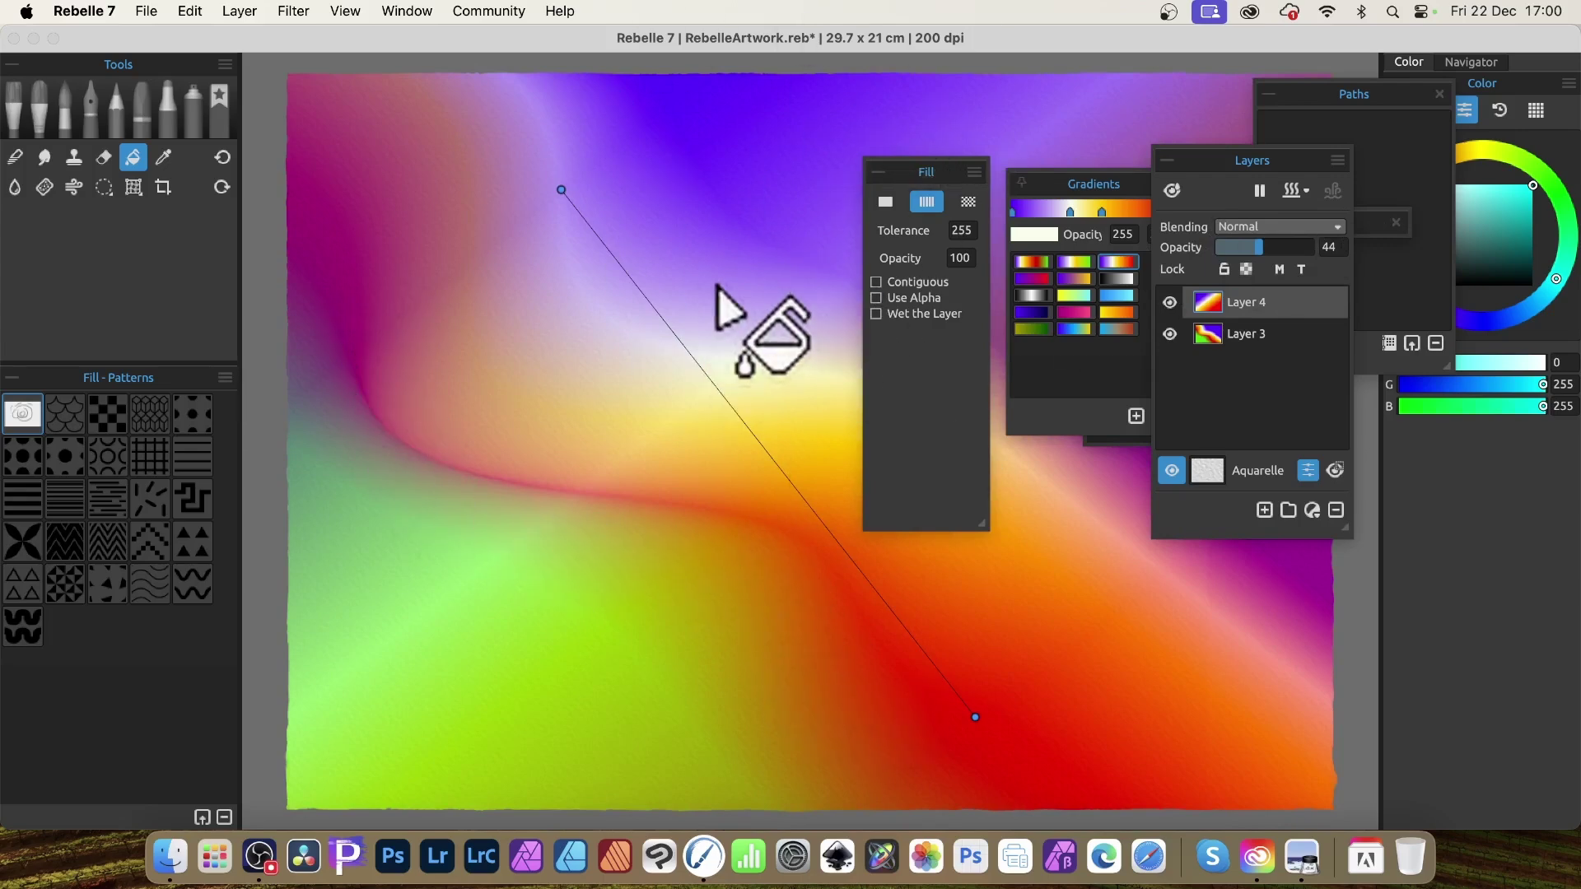
pyautogui.moveTo(562, 189); pyautogui.dragTo(485, 152)
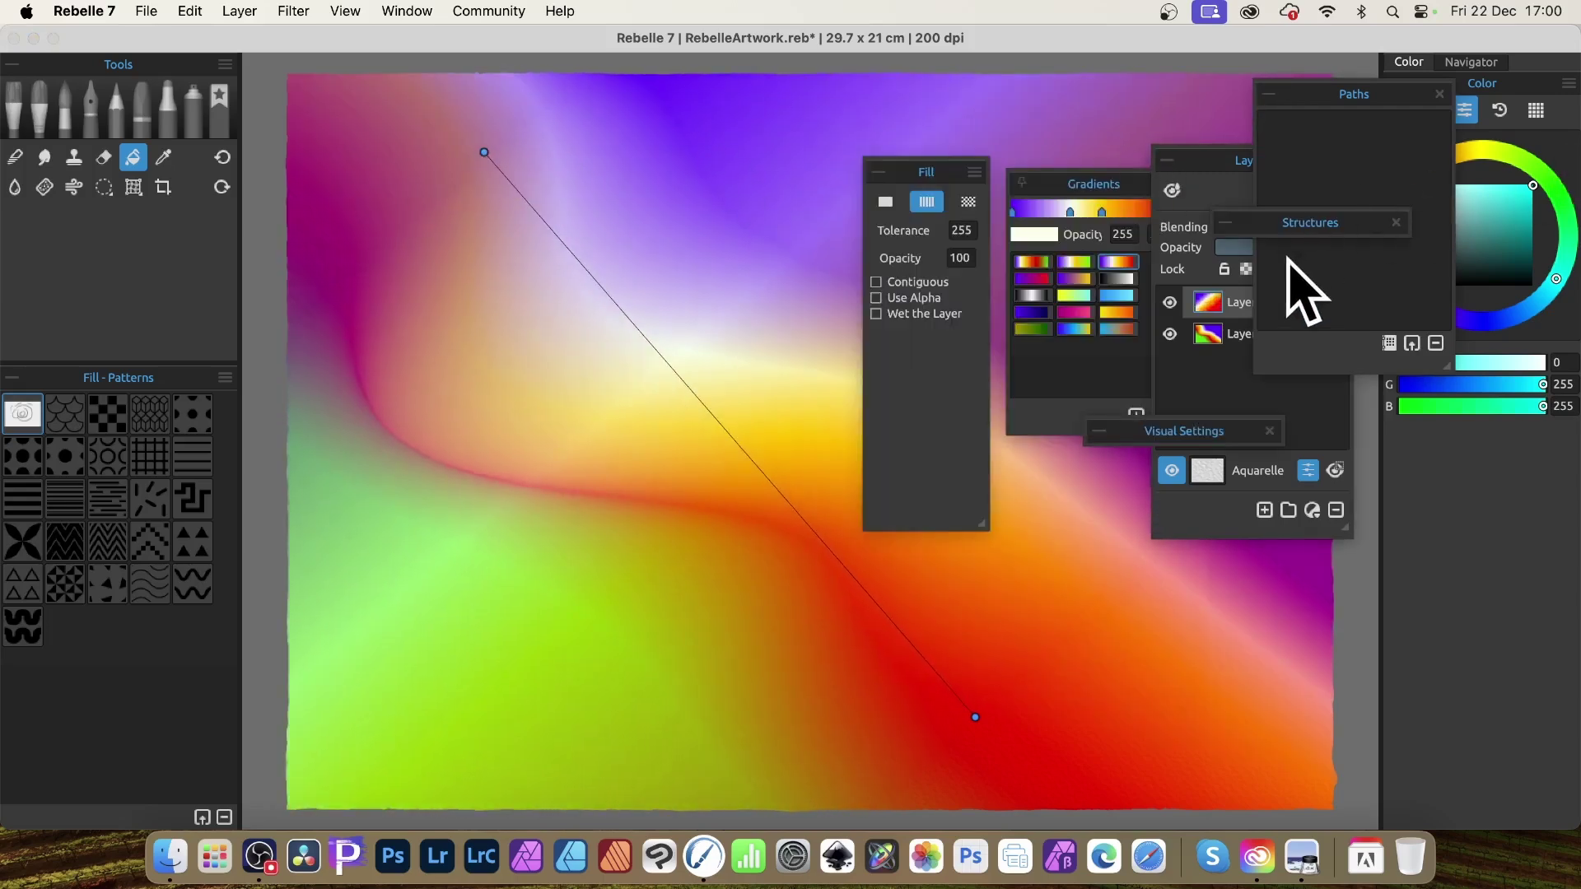
# Step: Set Layer 4's opacity to 100 and its blending mode to Multiply
pyautogui.click(1218, 184)
pyautogui.moveTo(1255, 262); pyautogui.dragTo(1351, 247)
pyautogui.click(1284, 227)
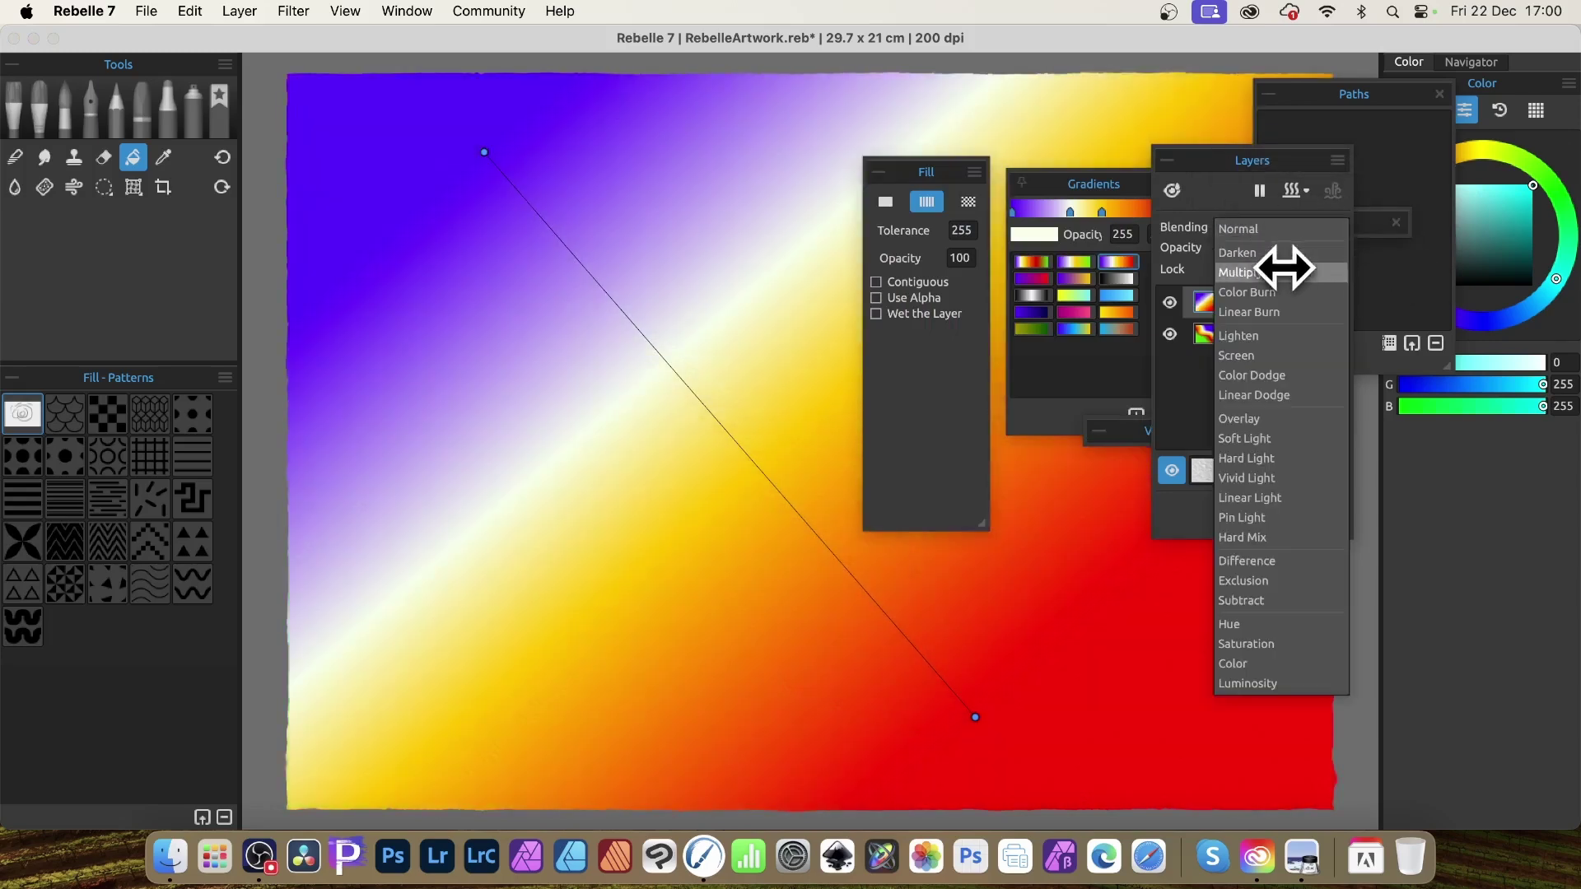
pyautogui.click(1281, 271)
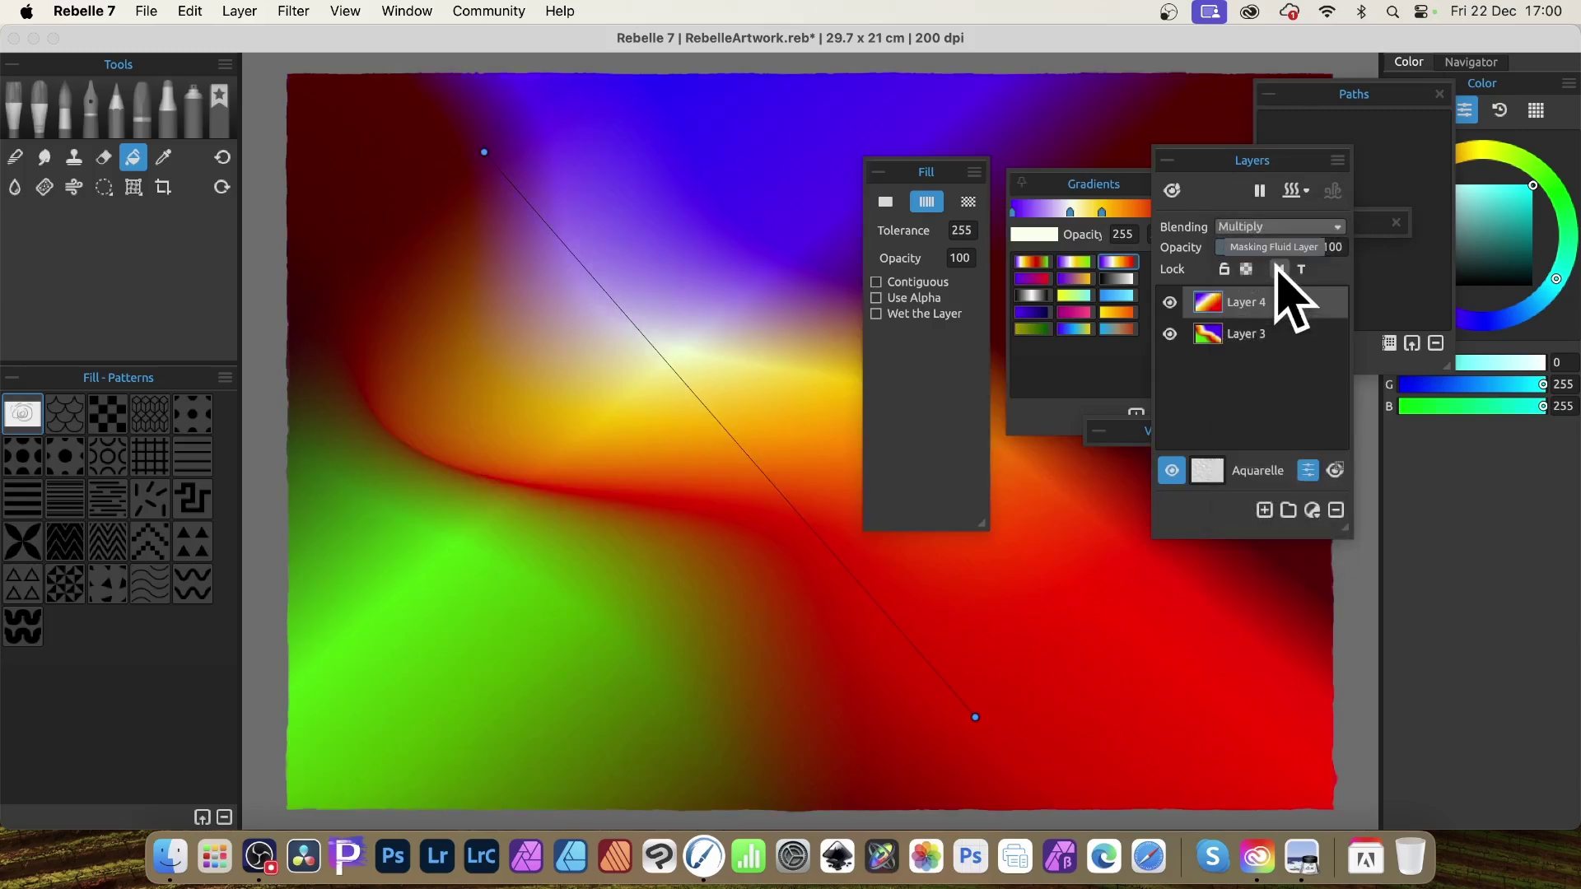
# Step: Set Layer 4's blending mode to Difference and move the gradient's start point near the canvas's upper edge, above its end point
pyautogui.click(1272, 228)
pyautogui.click(1262, 518)
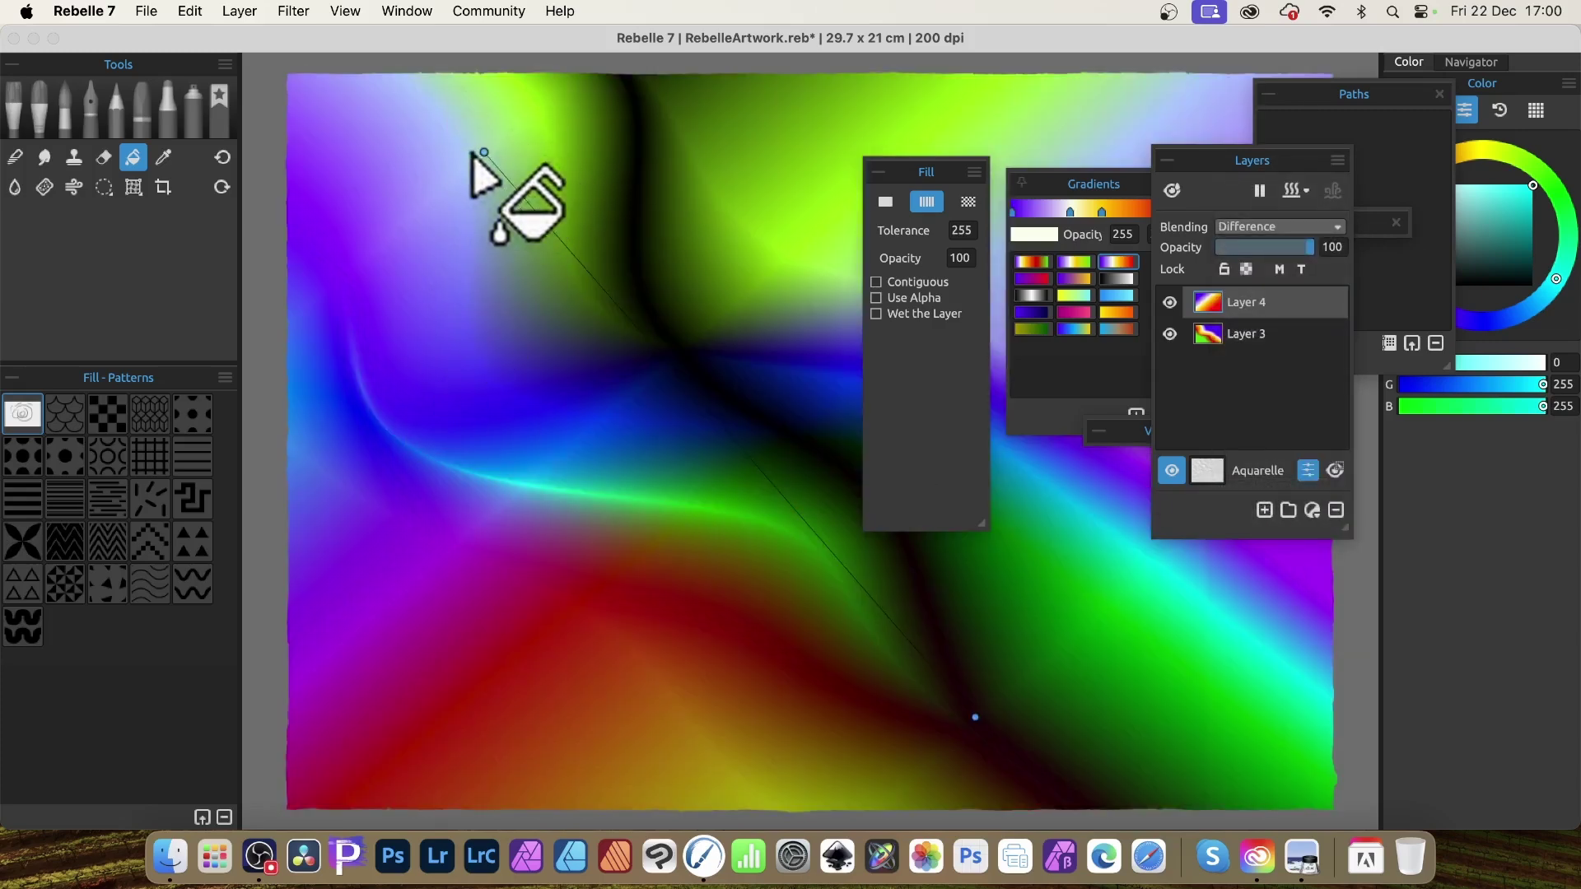
pyautogui.moveTo(484, 153); pyautogui.dragTo(933, 112)
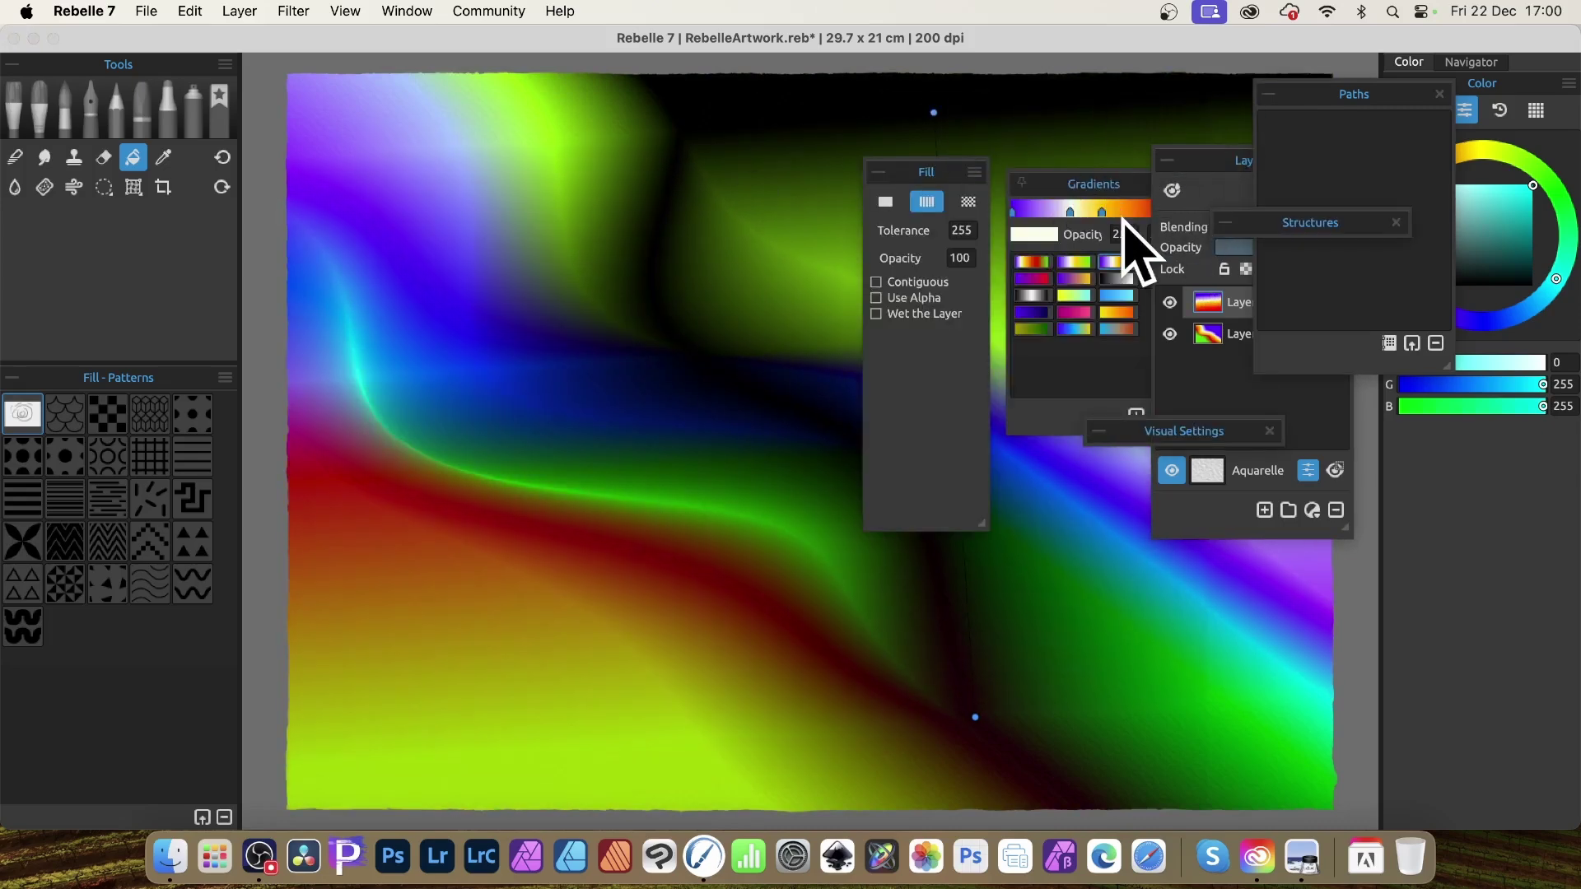
# Step: Try the Exclusion and Subtract blending modes on Layer 4, and settle on Screen
pyautogui.click(1226, 161)
pyautogui.click(1294, 228)
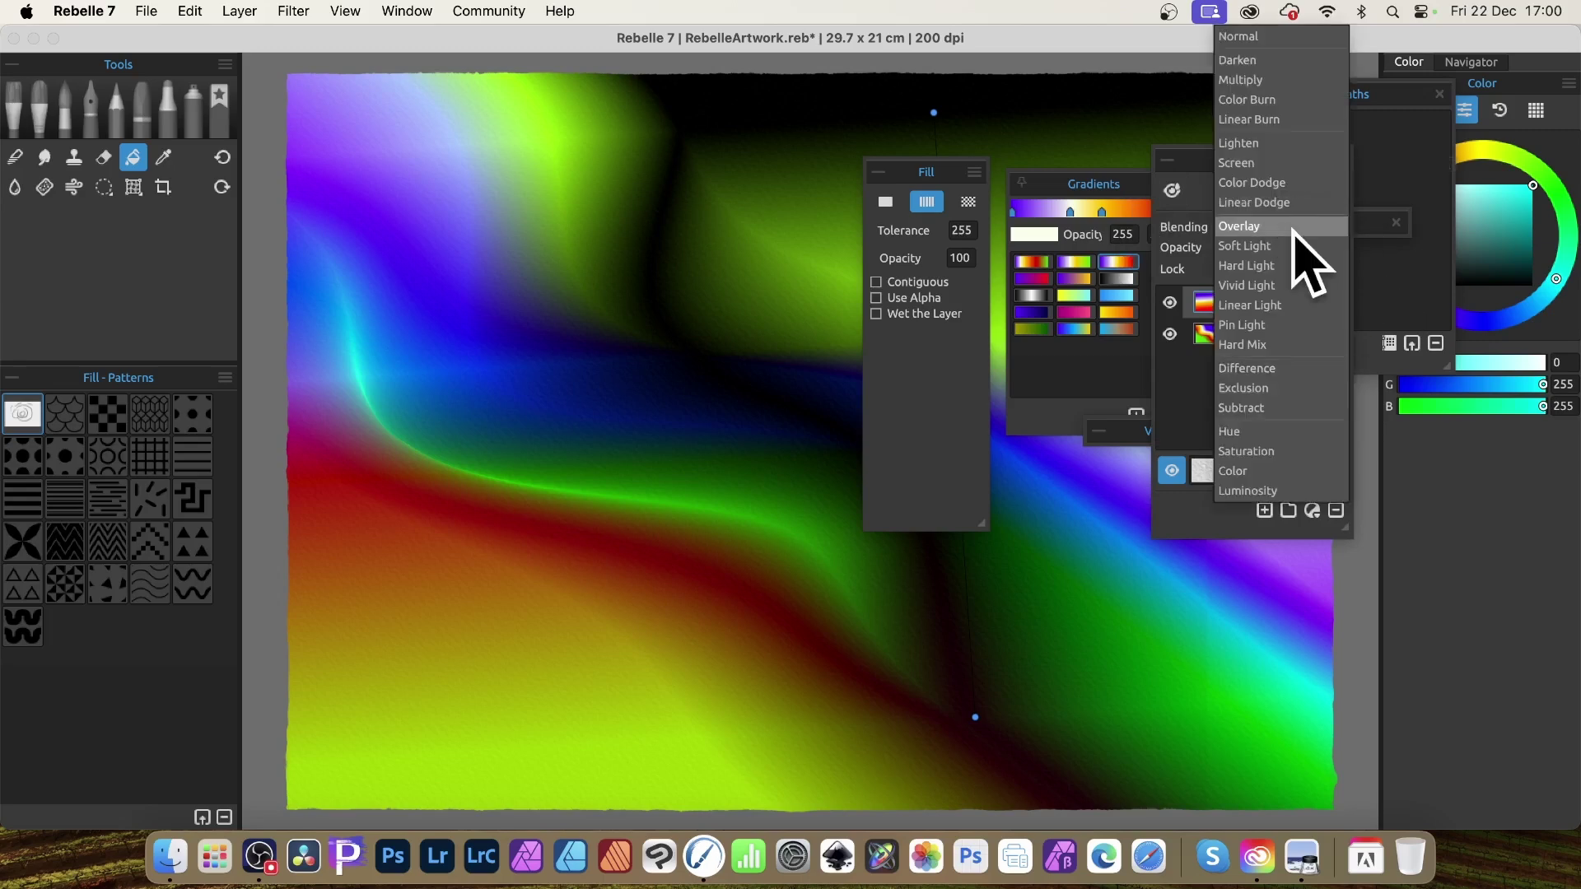
pyautogui.click(1259, 390)
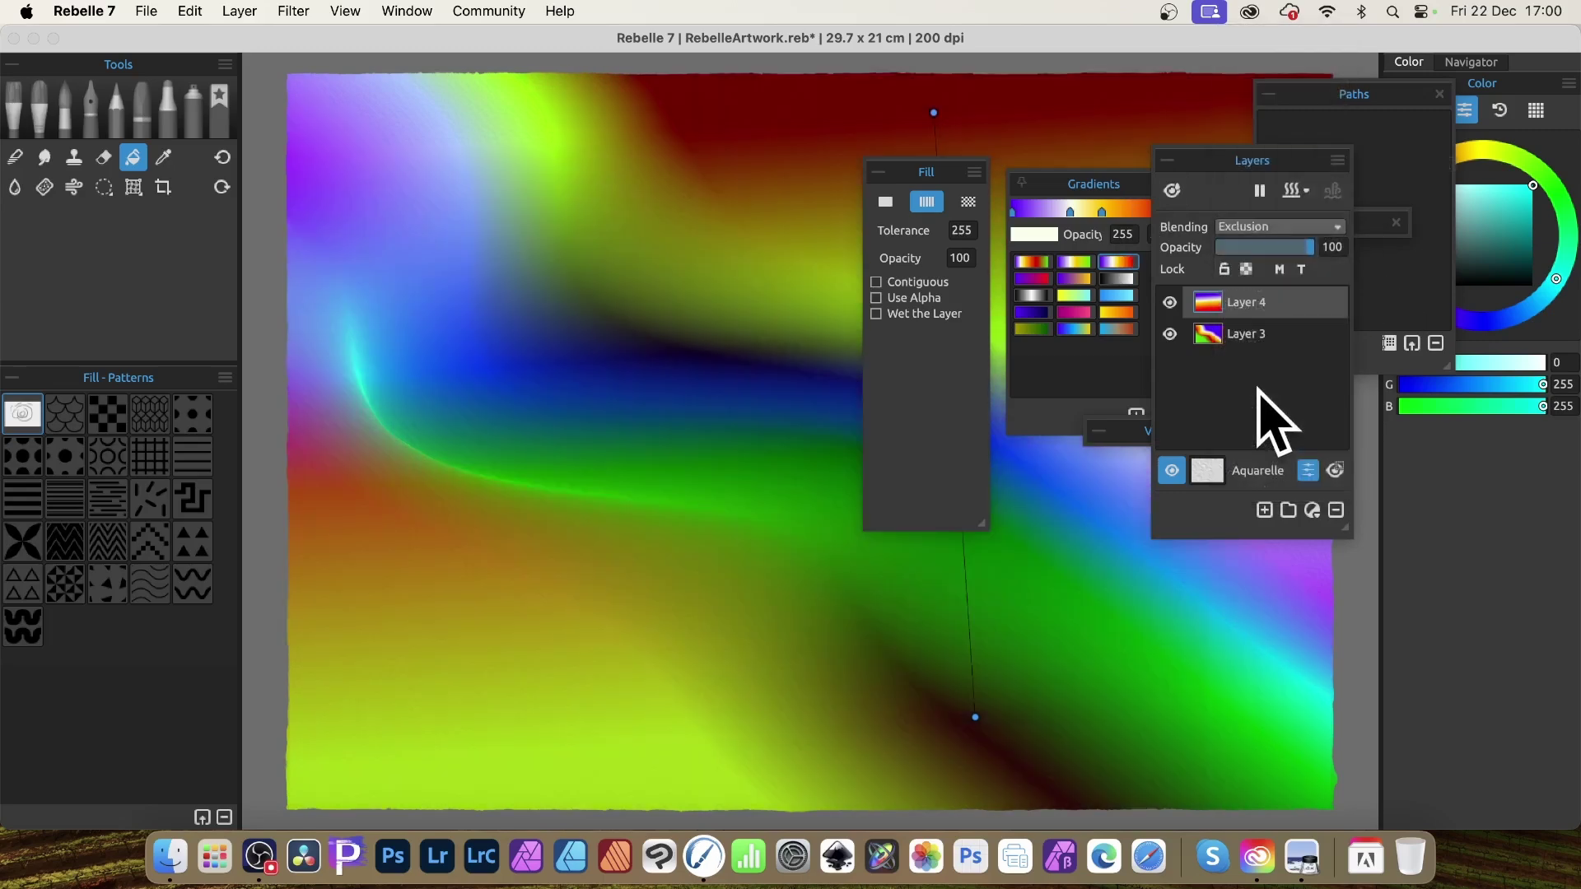
pyautogui.click(1291, 230)
pyautogui.click(1252, 408)
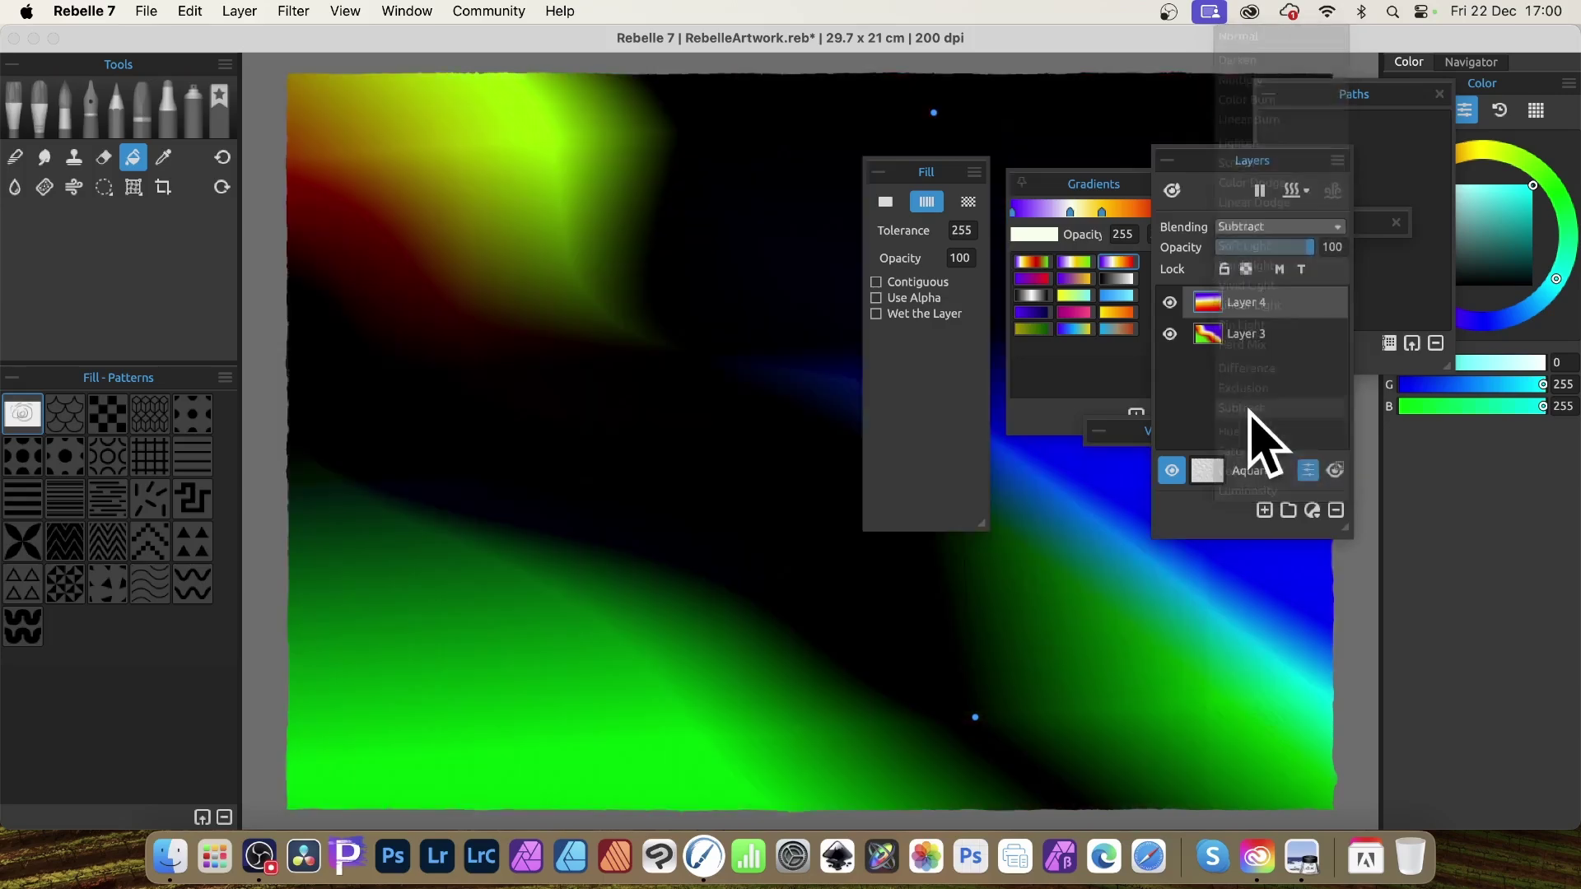
pyautogui.click(1272, 228)
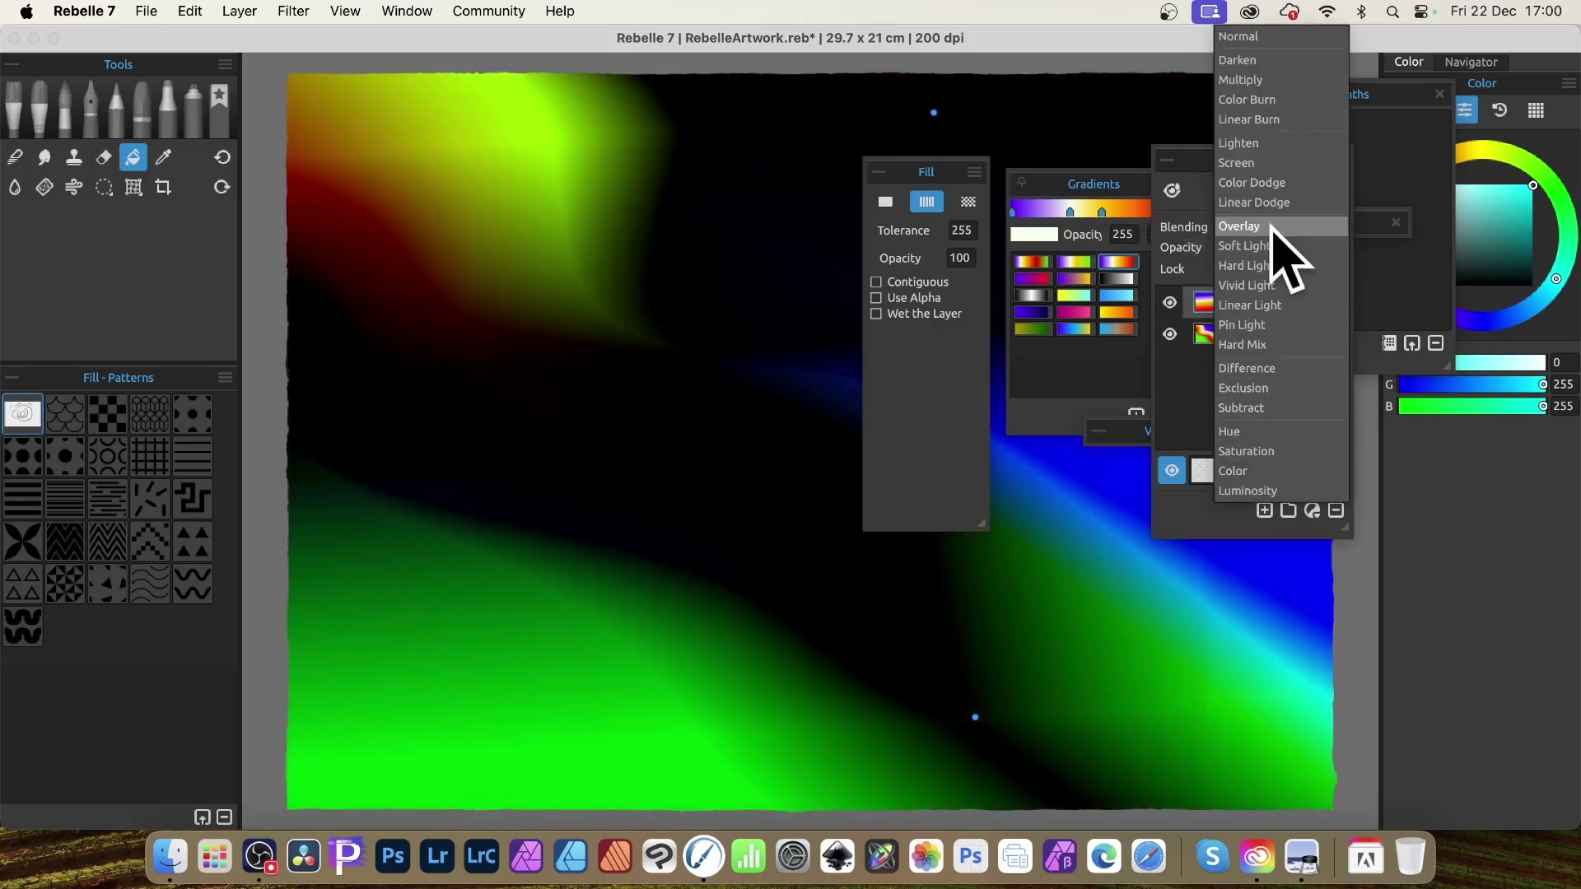
pyautogui.click(1263, 168)
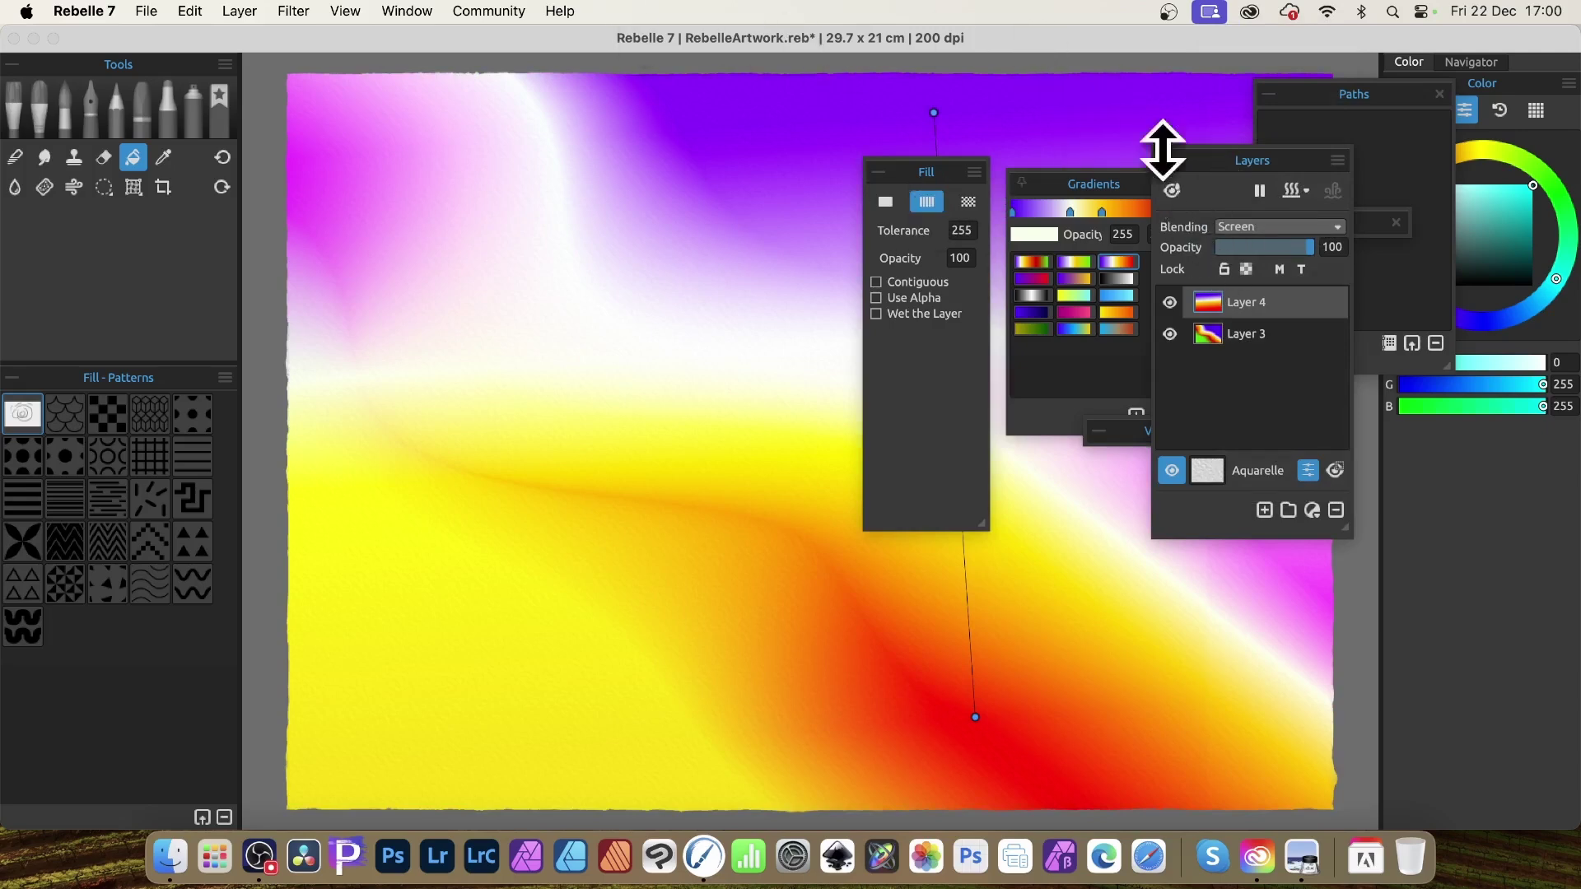
# Step: Duplicate Layer 4 and redraw the copy's gradient diagonally from the canvas's centre toward its lower-right area
pyautogui.click(247, 11)
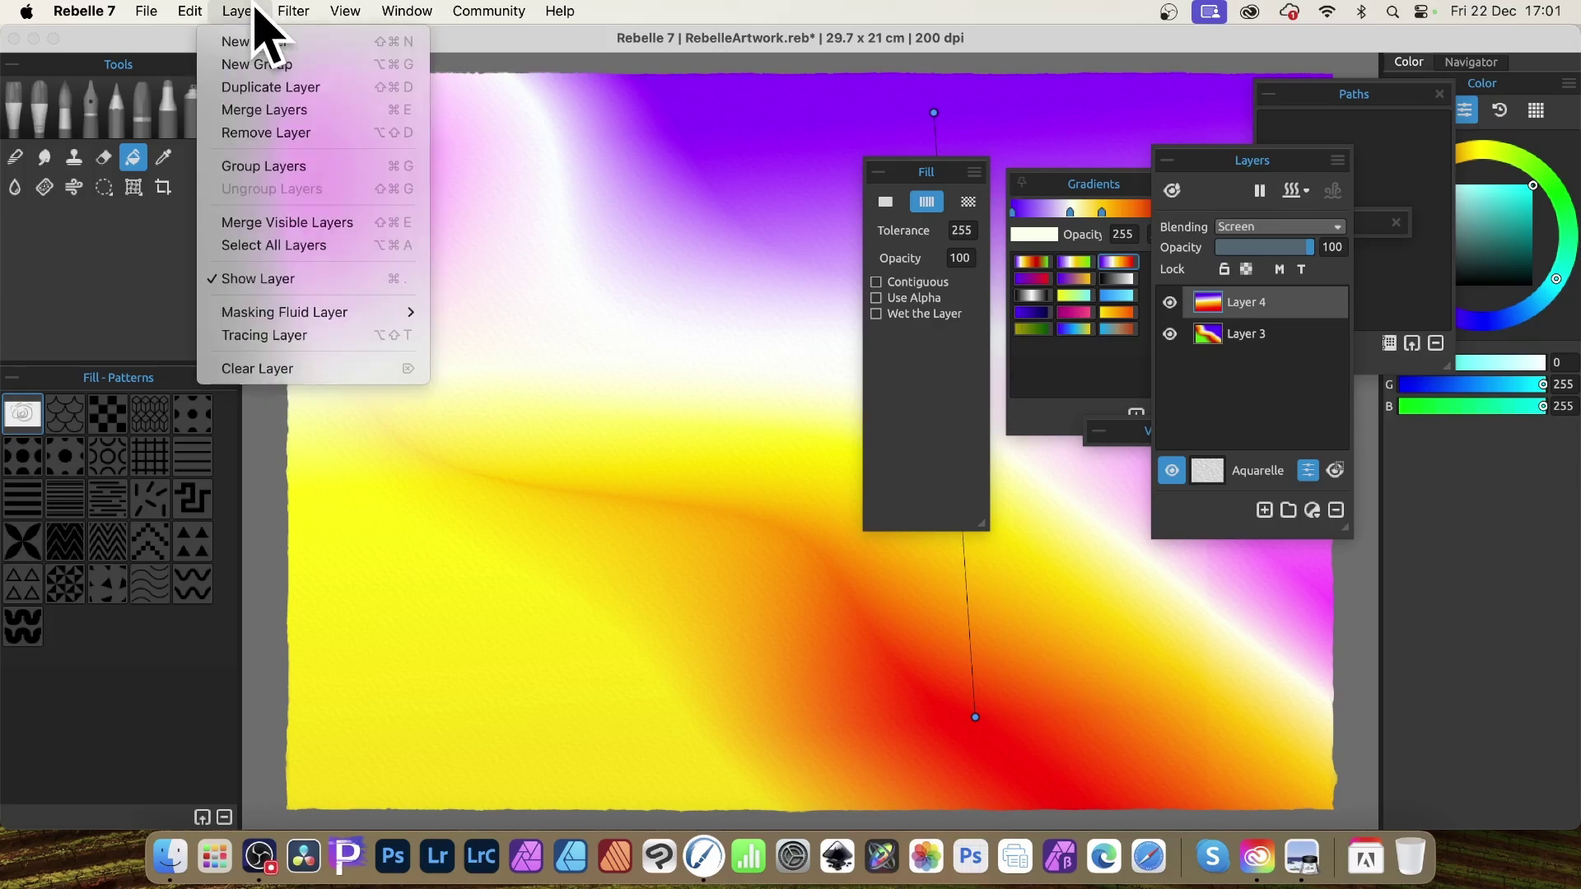
pyautogui.click(268, 88)
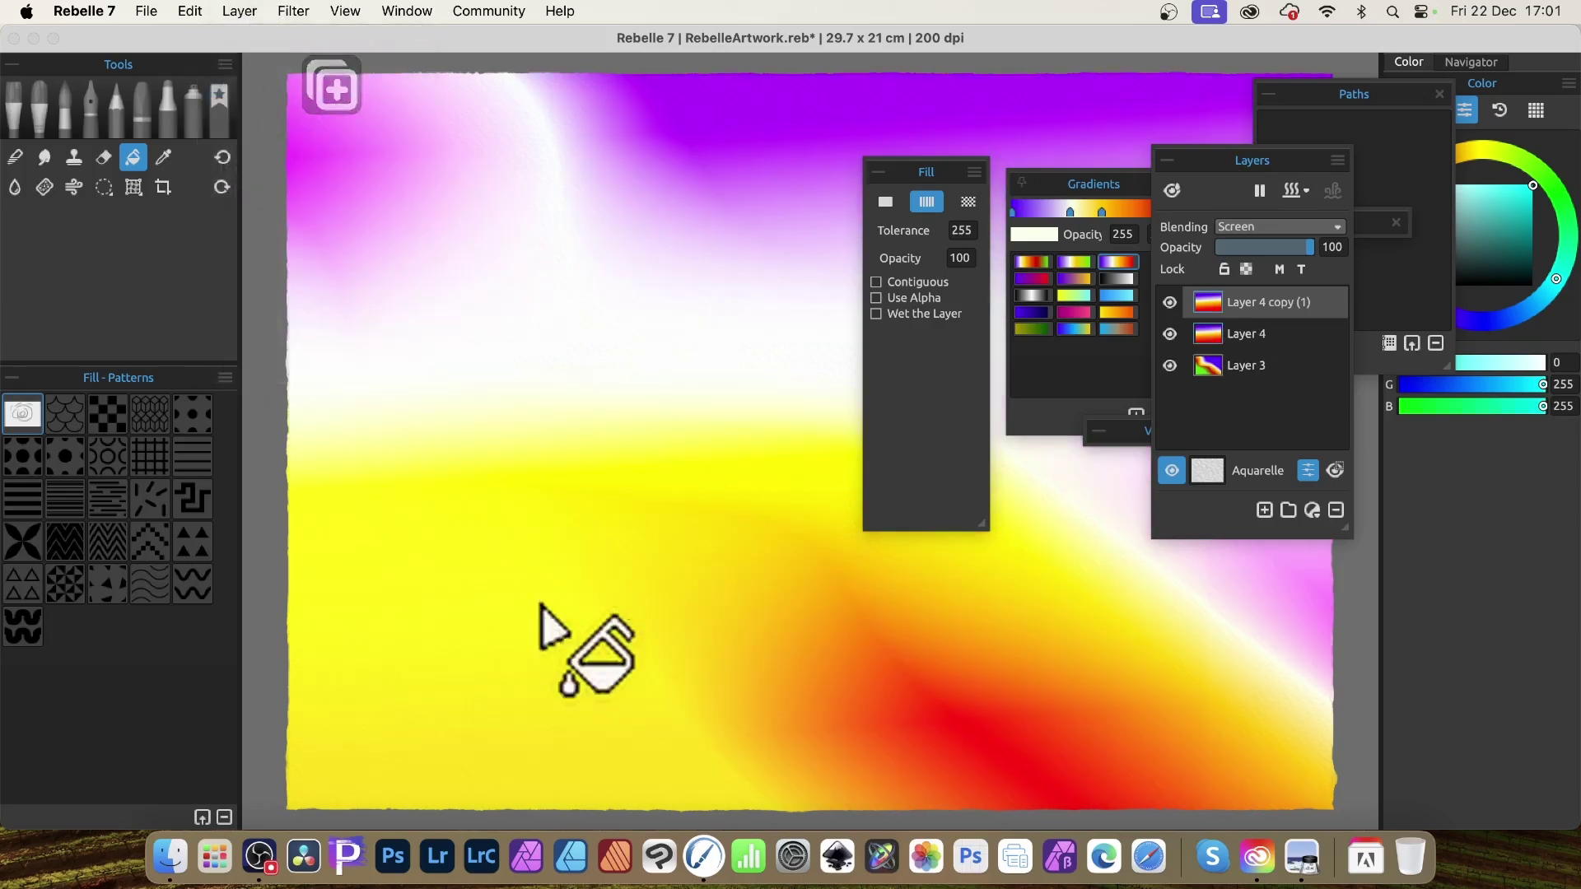
pyautogui.moveTo(792, 348); pyautogui.dragTo(1103, 637)
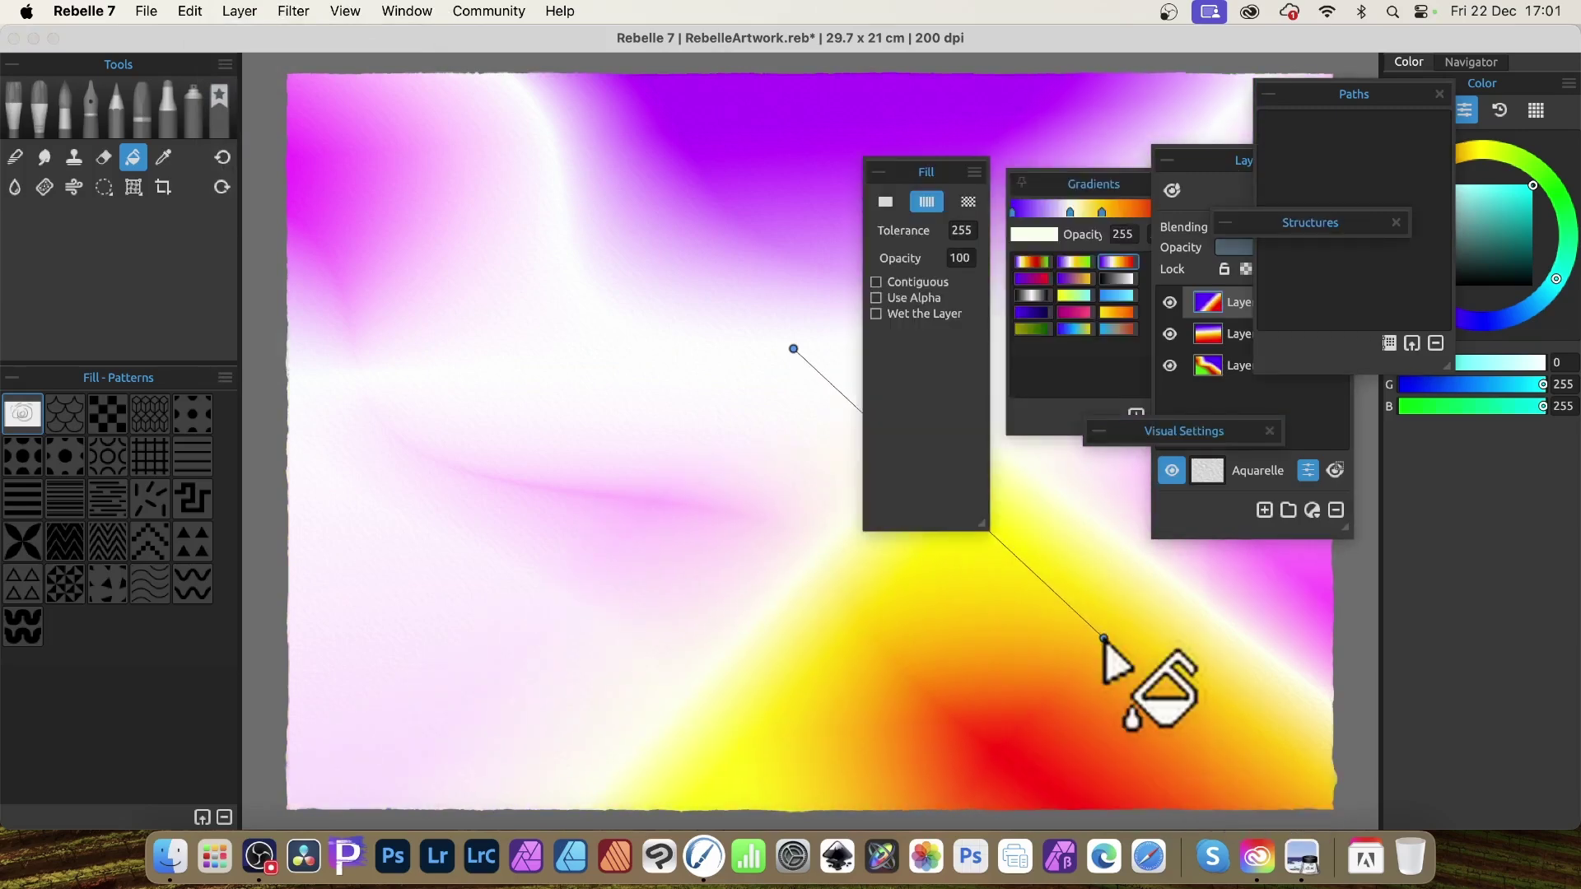
# Step: Set the Layer 4 copy's blending mode to Difference and its opacity to 74, and move it beneath Layer 4
pyautogui.click(1223, 300)
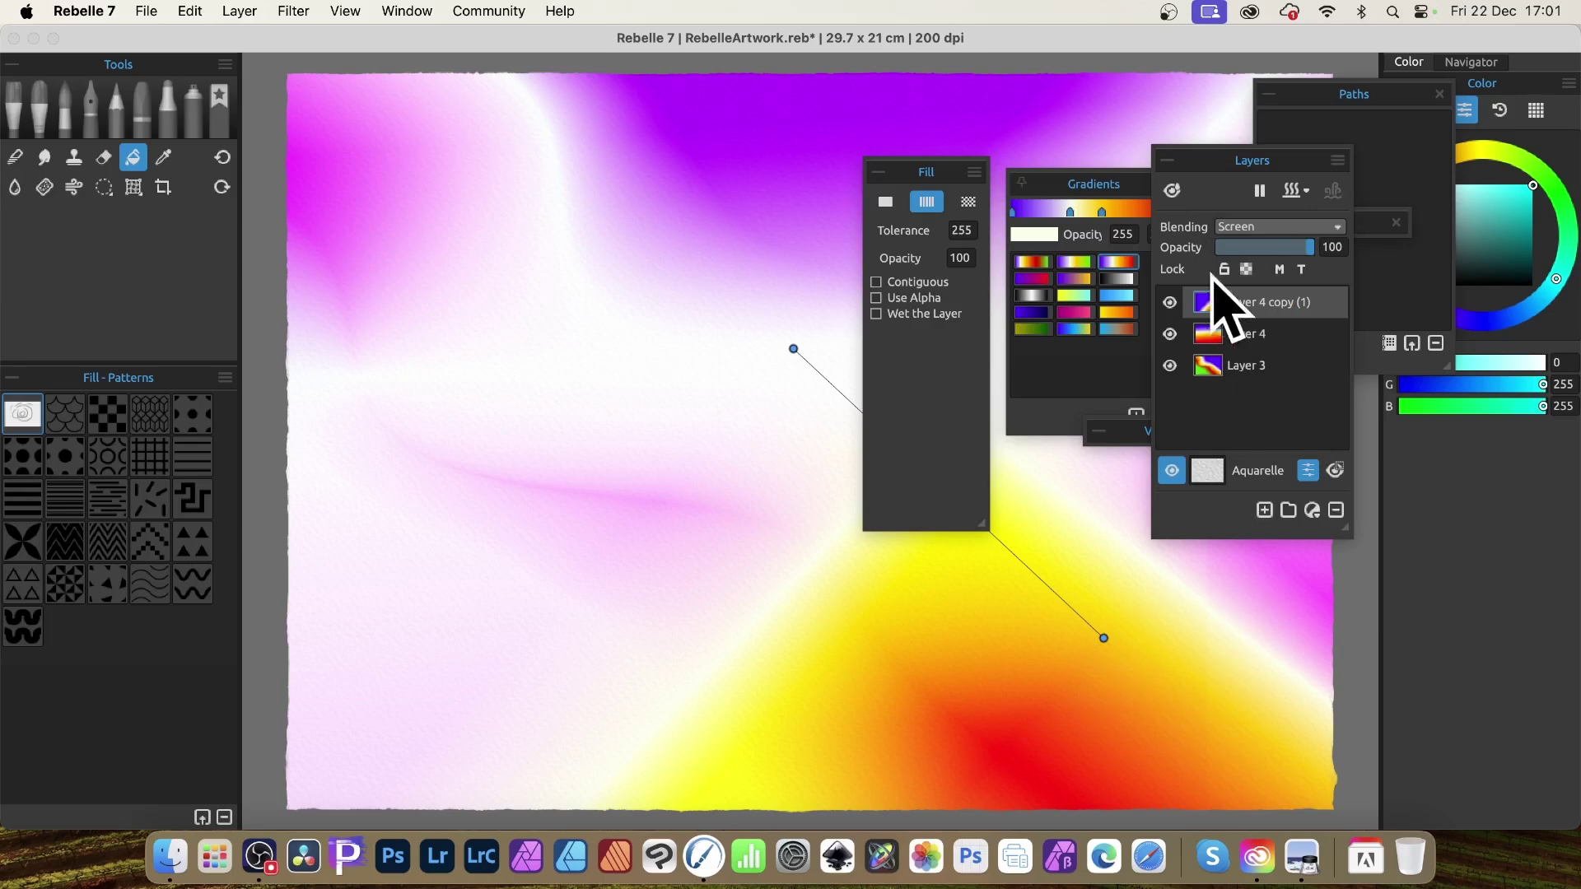
pyautogui.click(1272, 226)
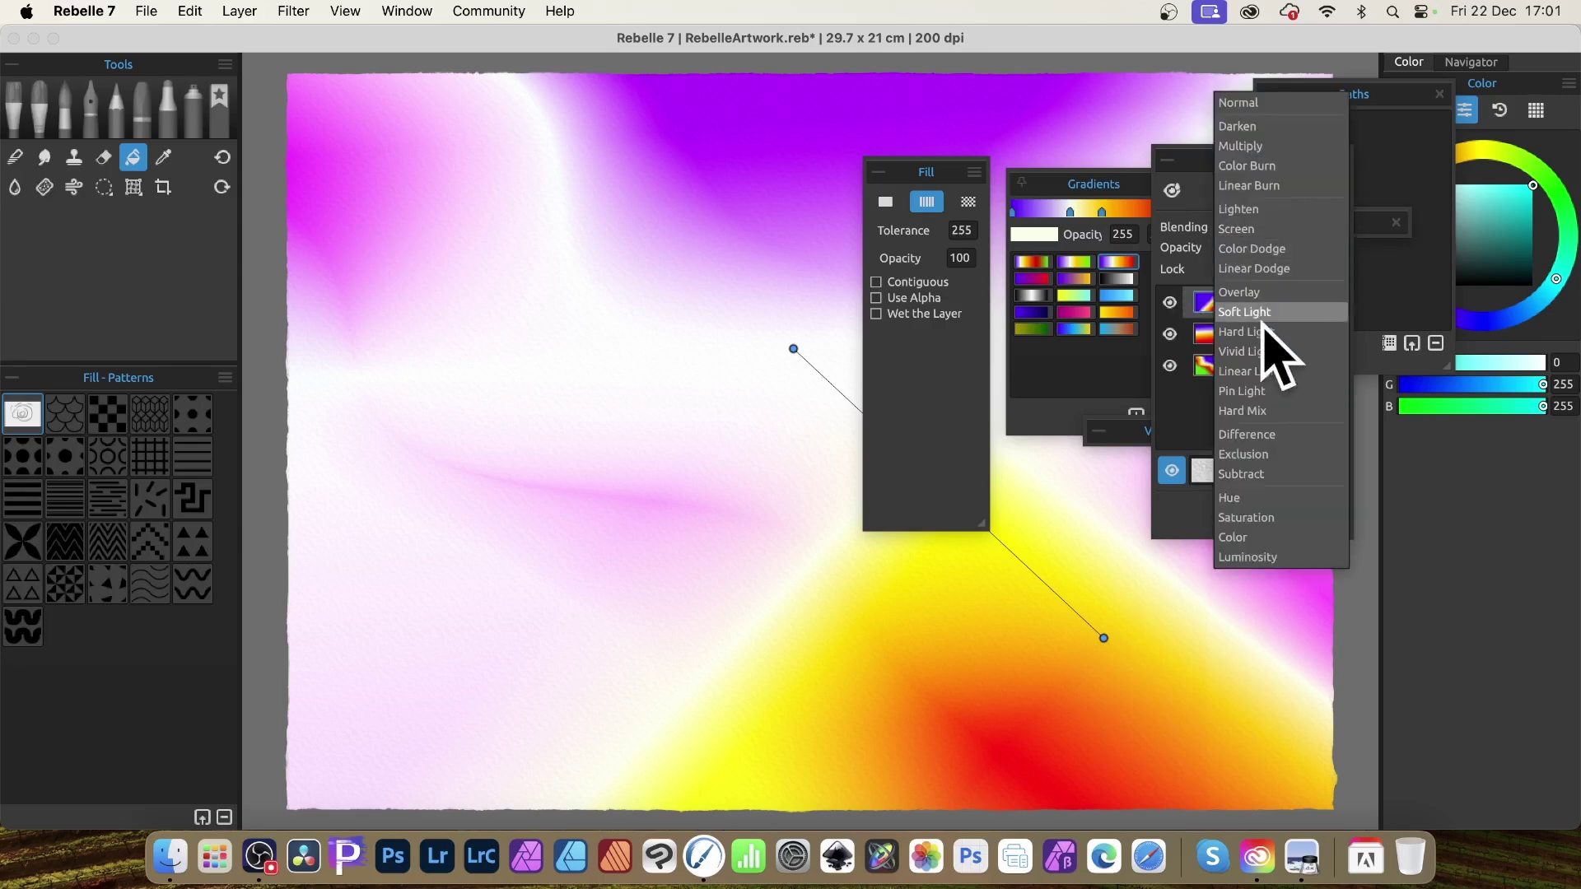
pyautogui.click(1266, 431)
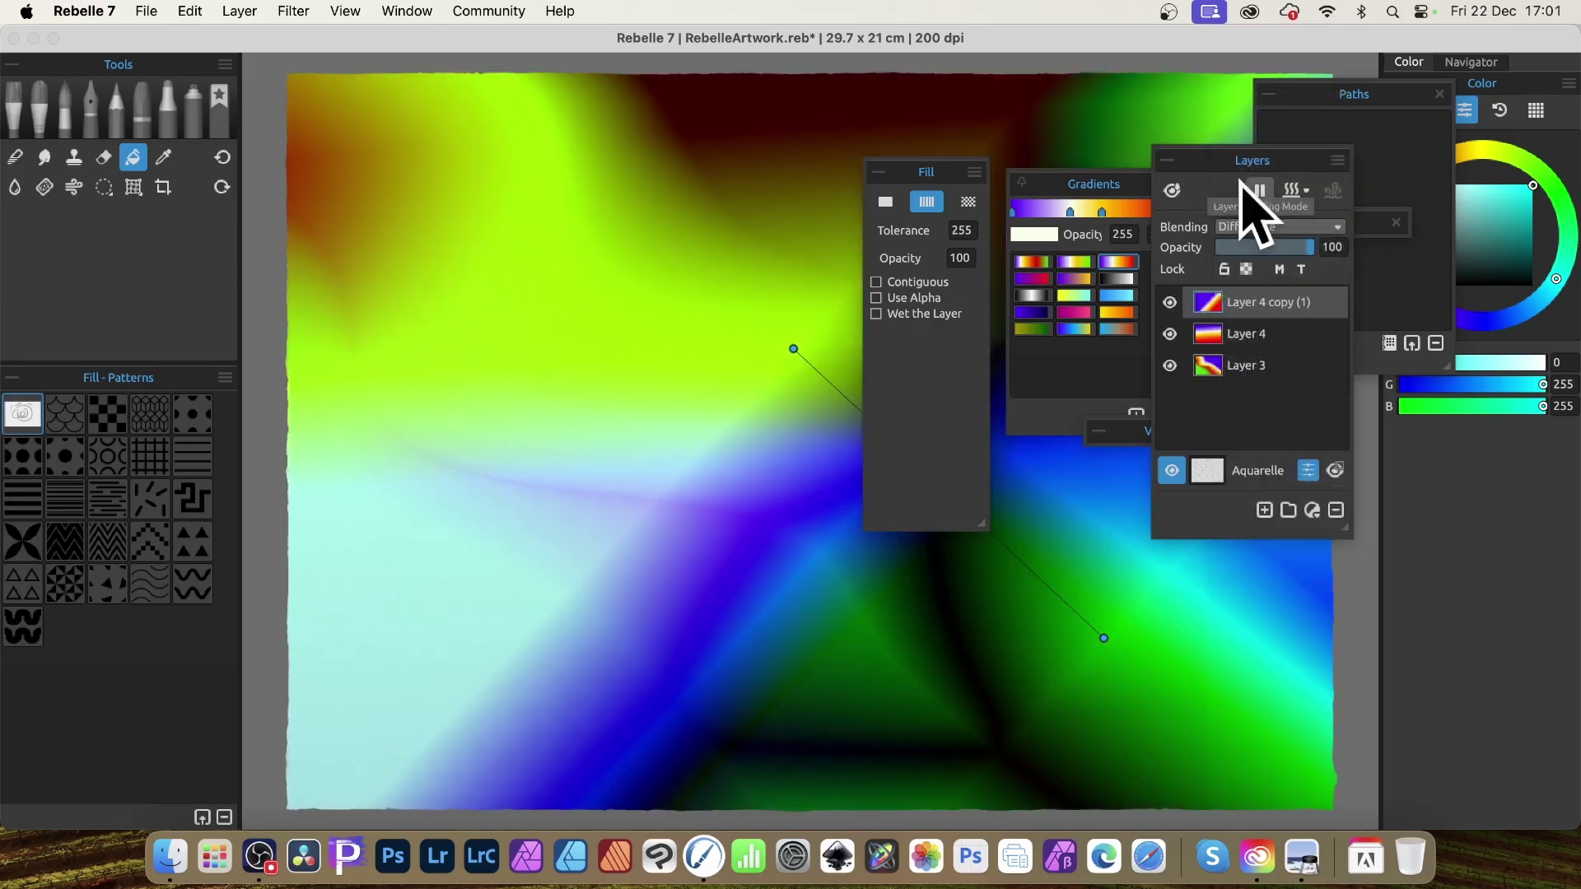
pyautogui.moveTo(1277, 247); pyautogui.dragTo(1245, 335)
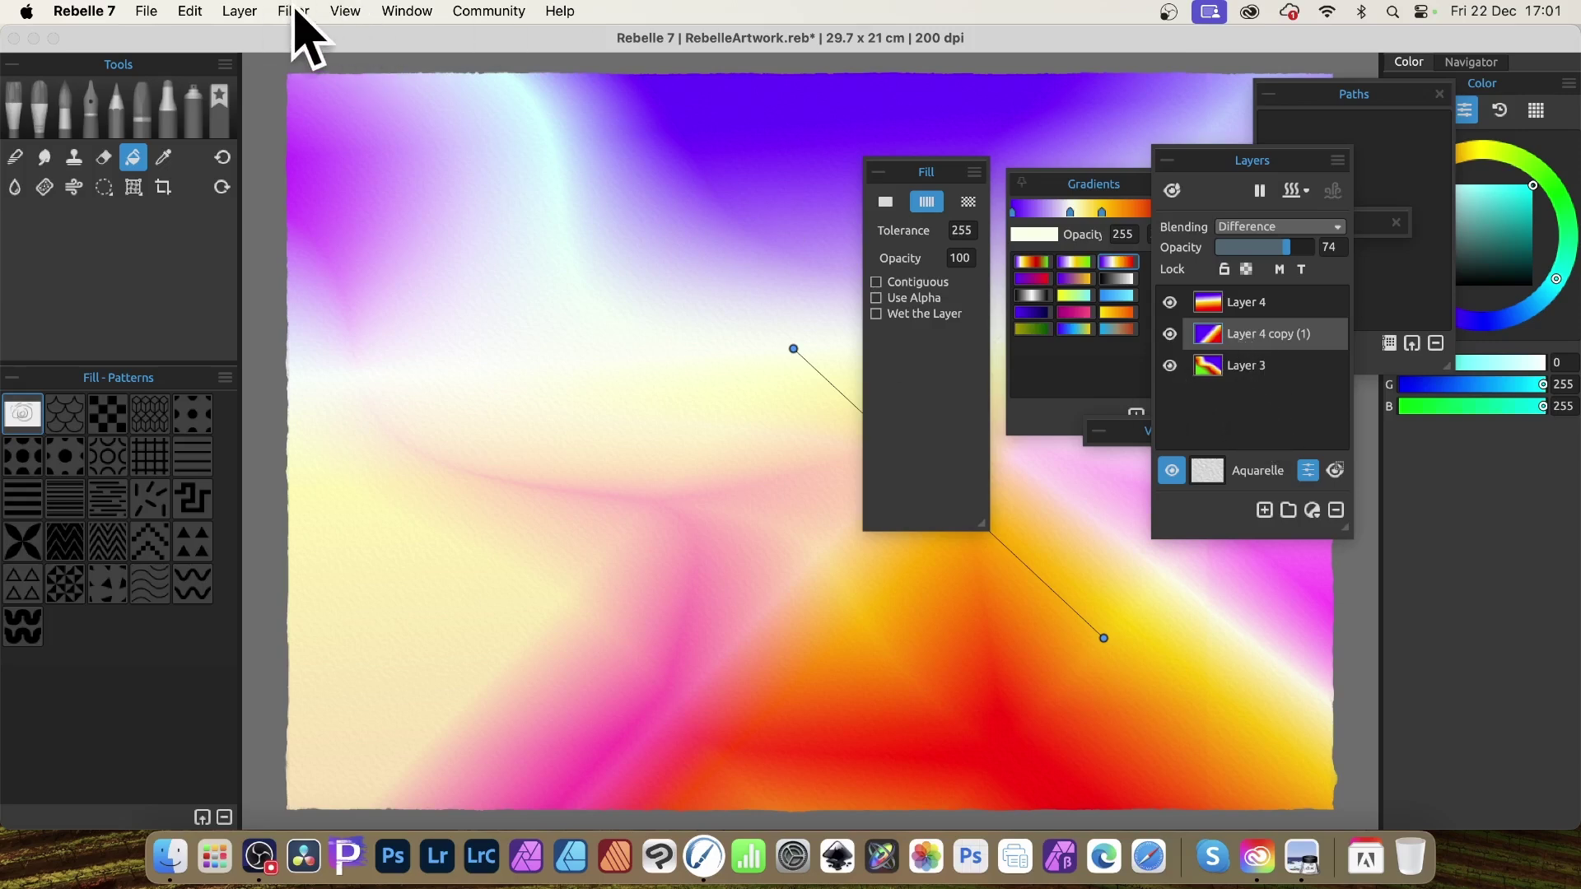
# Step: Merge the visible layers and soften the colour transitions across the canvas with the Soft Noisy 2 Blend brush
pyautogui.click(238, 12)
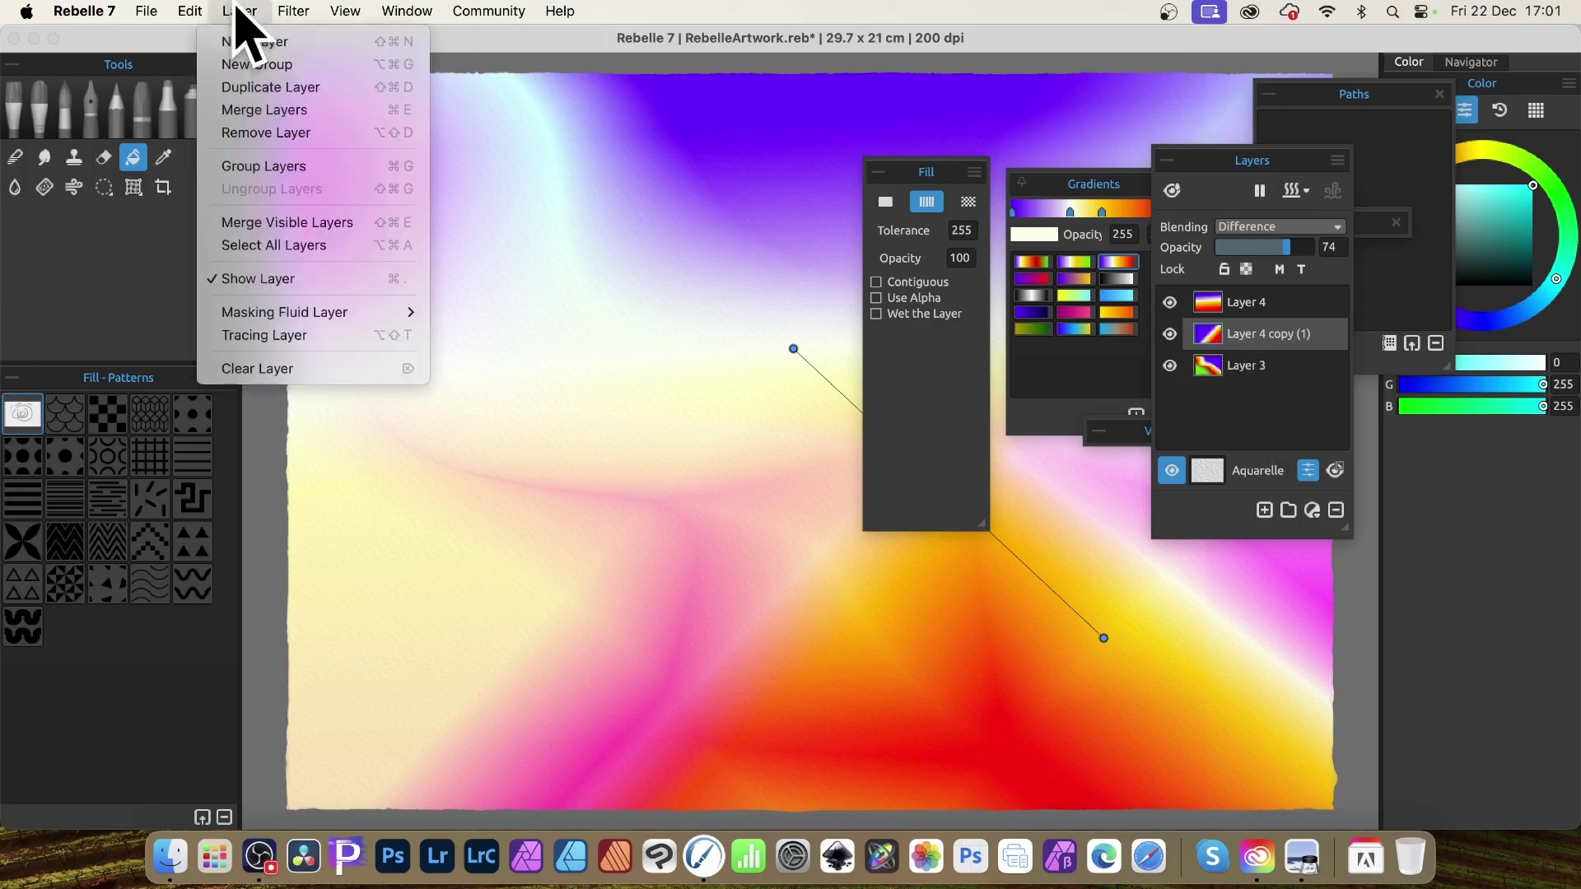
pyautogui.click(360, 223)
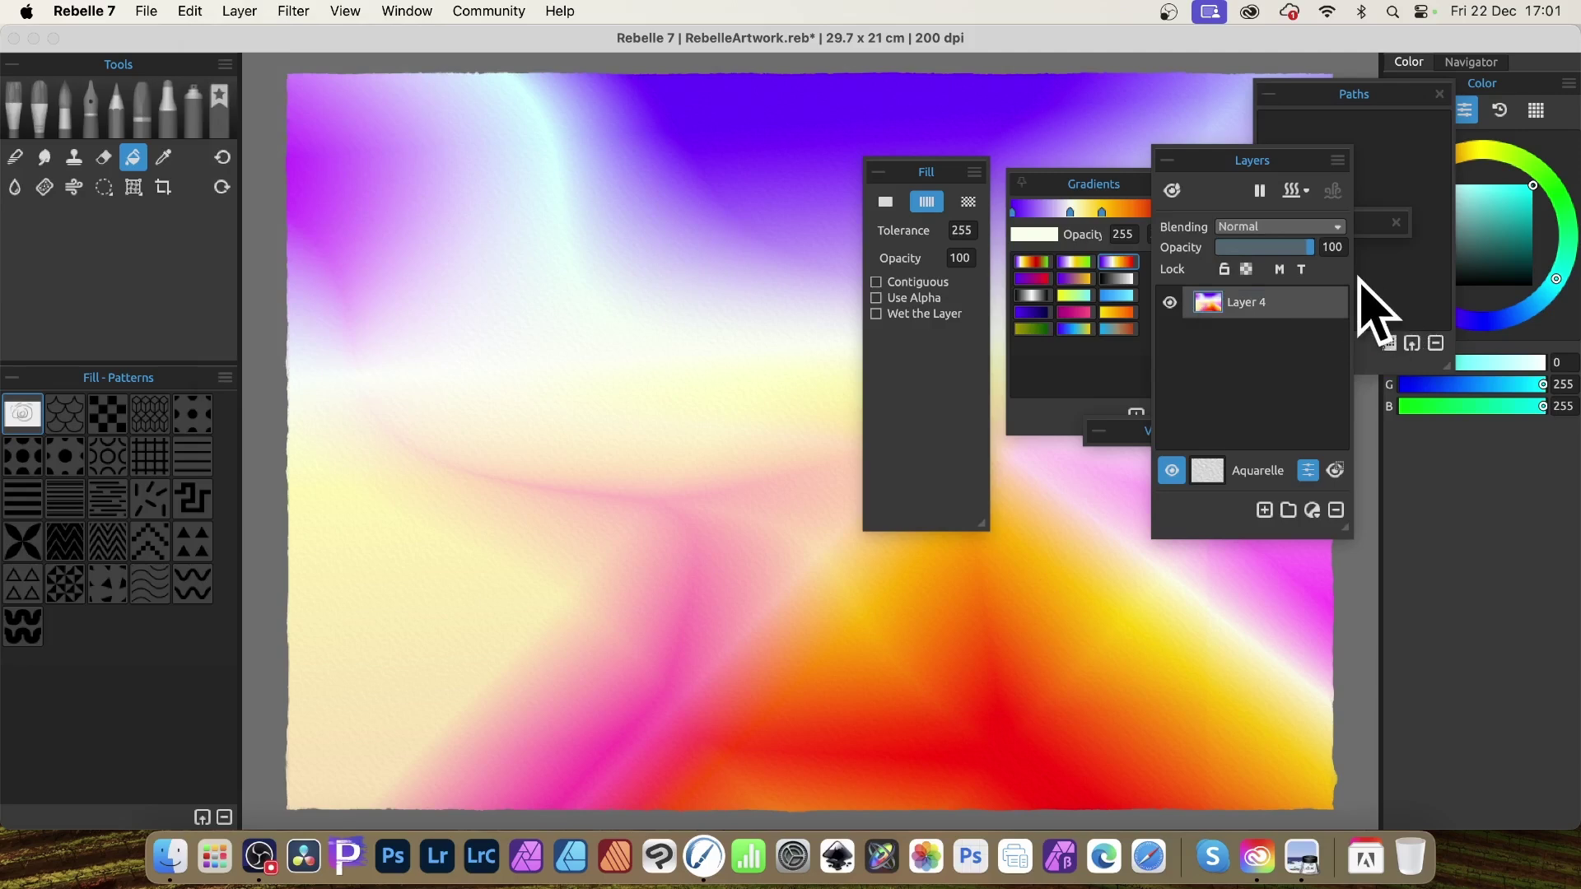
pyautogui.click(16, 157)
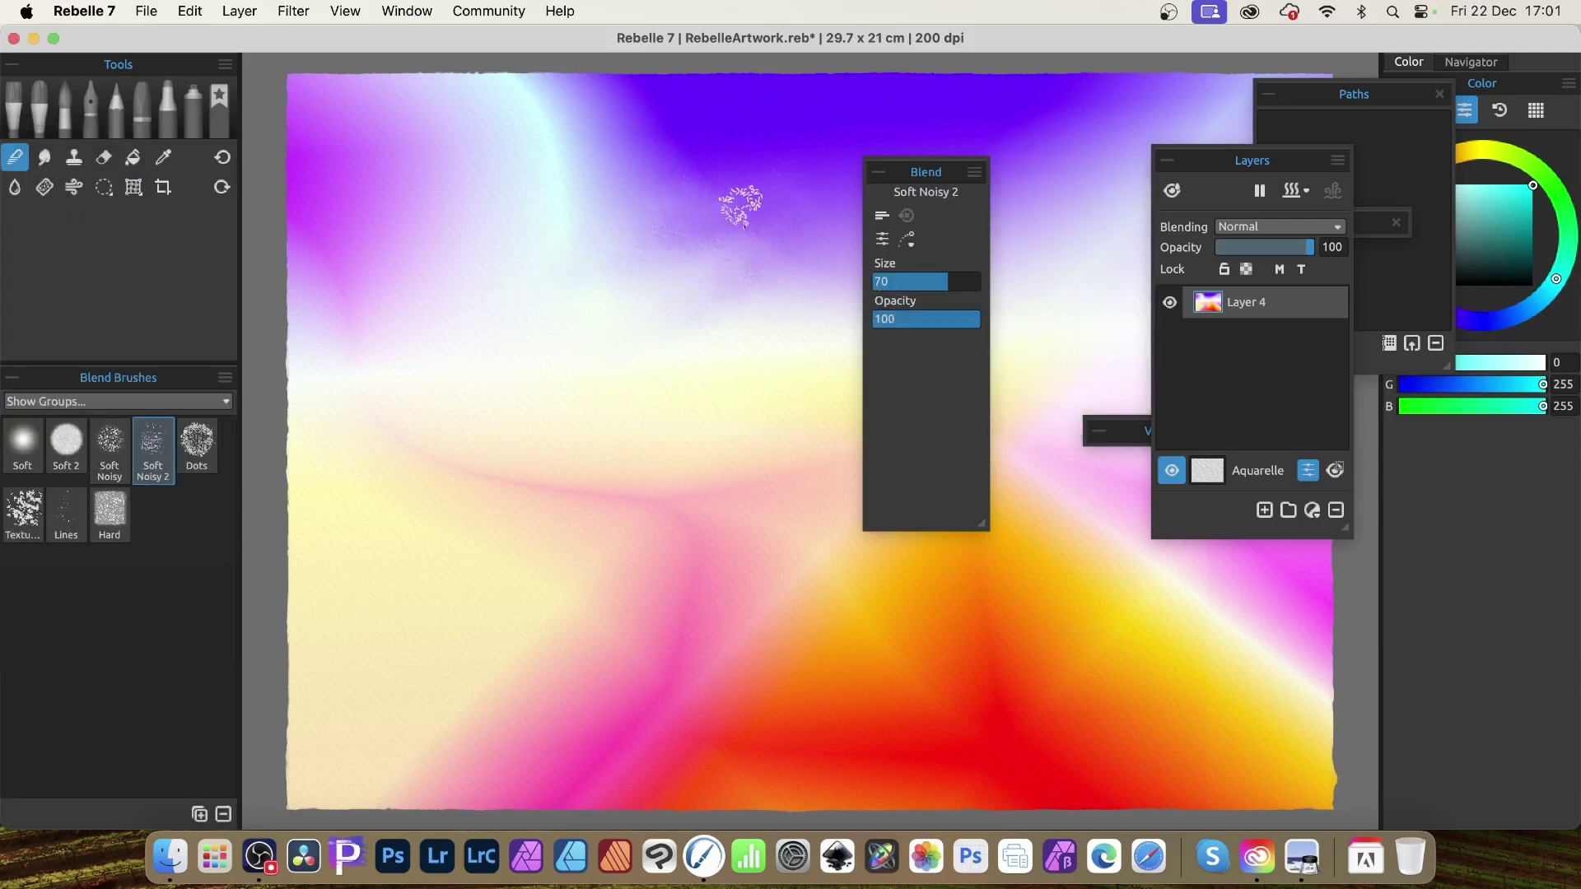
pyautogui.moveTo(724, 156); pyautogui.dragTo(430, 212)
pyautogui.moveTo(608, 588)
pyautogui.mouseDown()
pyautogui.moveTo(715, 650)
pyautogui.moveTo(626, 625)
pyautogui.moveTo(705, 676)
pyautogui.mouseUp()
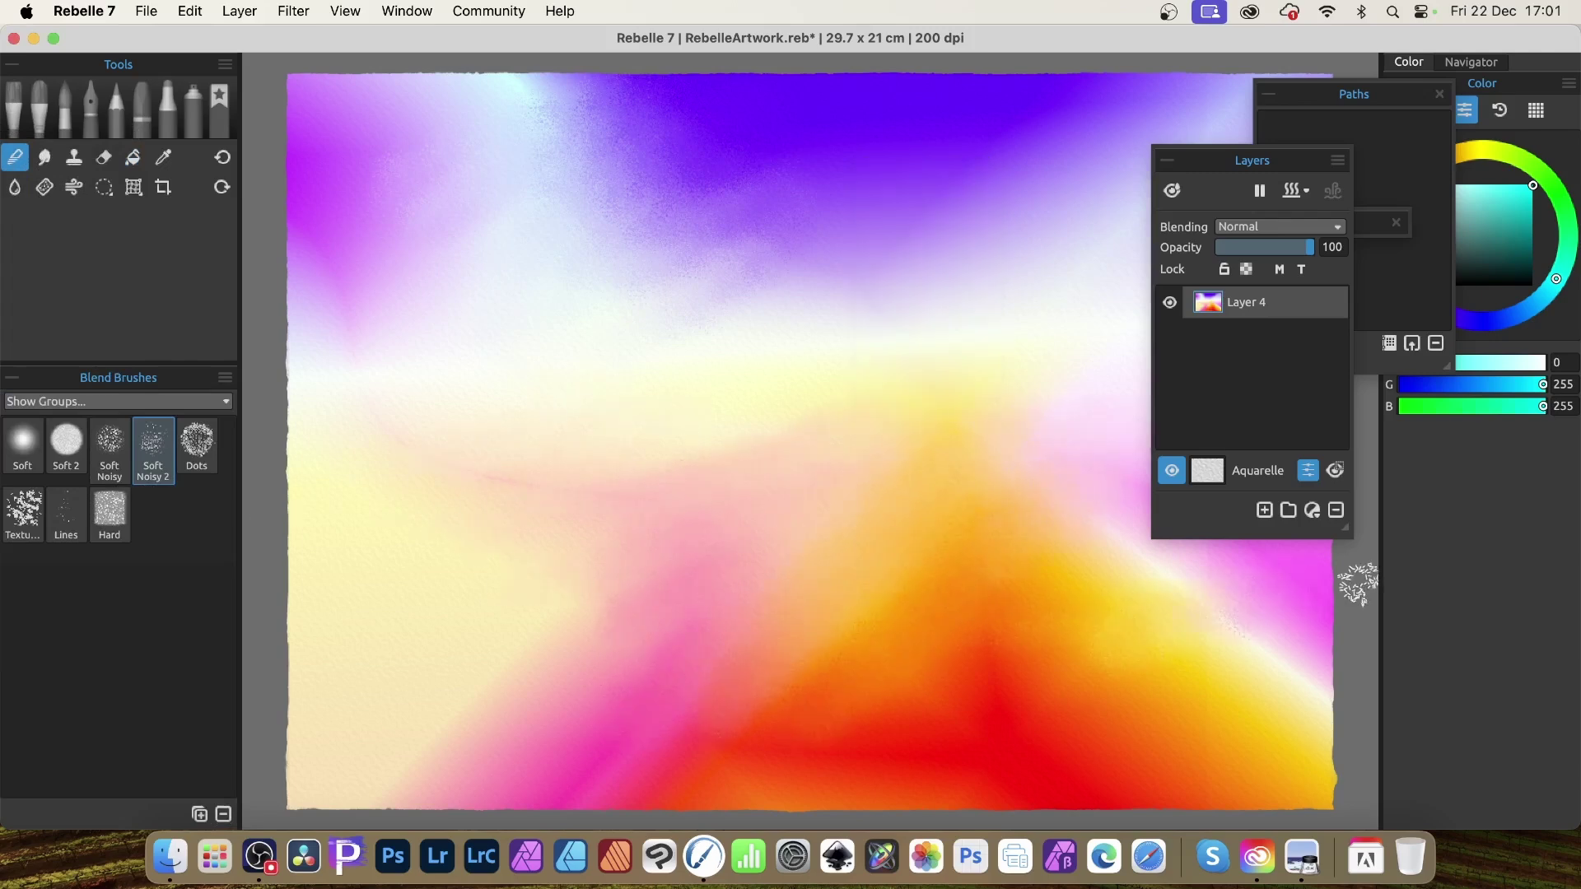
pyautogui.moveTo(1039, 202)
pyautogui.mouseDown()
pyautogui.moveTo(671, 169)
pyautogui.moveTo(593, 215)
pyautogui.moveTo(468, 175)
pyautogui.moveTo(506, 125)
pyautogui.moveTo(687, 97)
pyautogui.mouseUp()
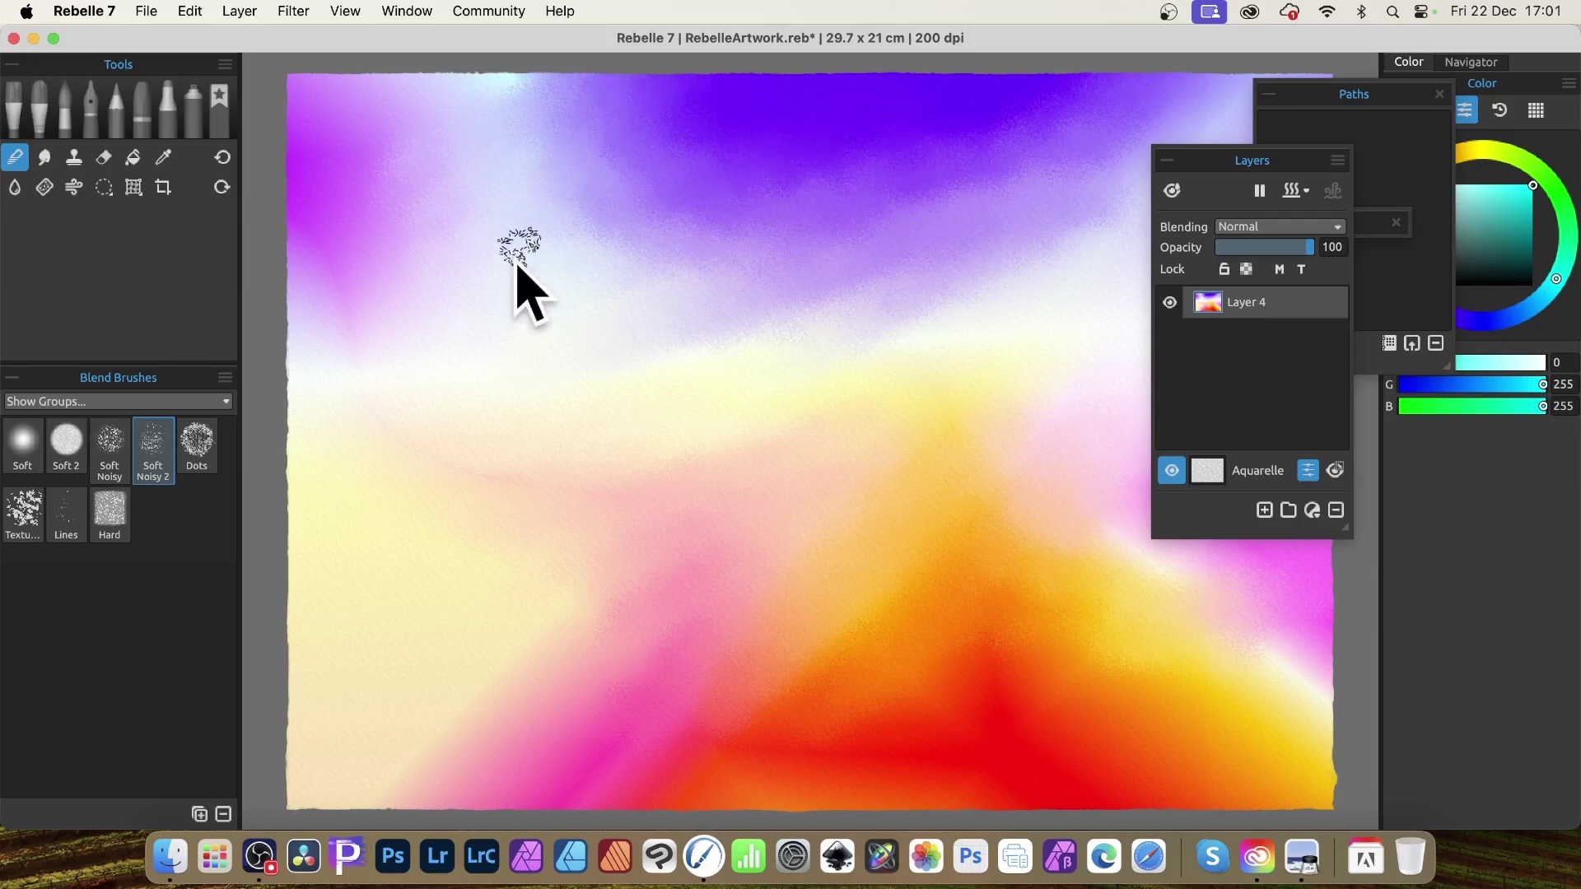
pyautogui.moveTo(465, 92)
pyautogui.mouseDown()
pyautogui.moveTo(446, 176)
pyautogui.moveTo(769, 631)
pyautogui.moveTo(1129, 711)
pyautogui.moveTo(1290, 649)
pyautogui.mouseUp()
# Step: Fill Layer 4 with a vertical blue, white, yellow and red gradient and activate the Transform tool
pyautogui.moveTo(812, 274); pyautogui.dragTo(808, 632)
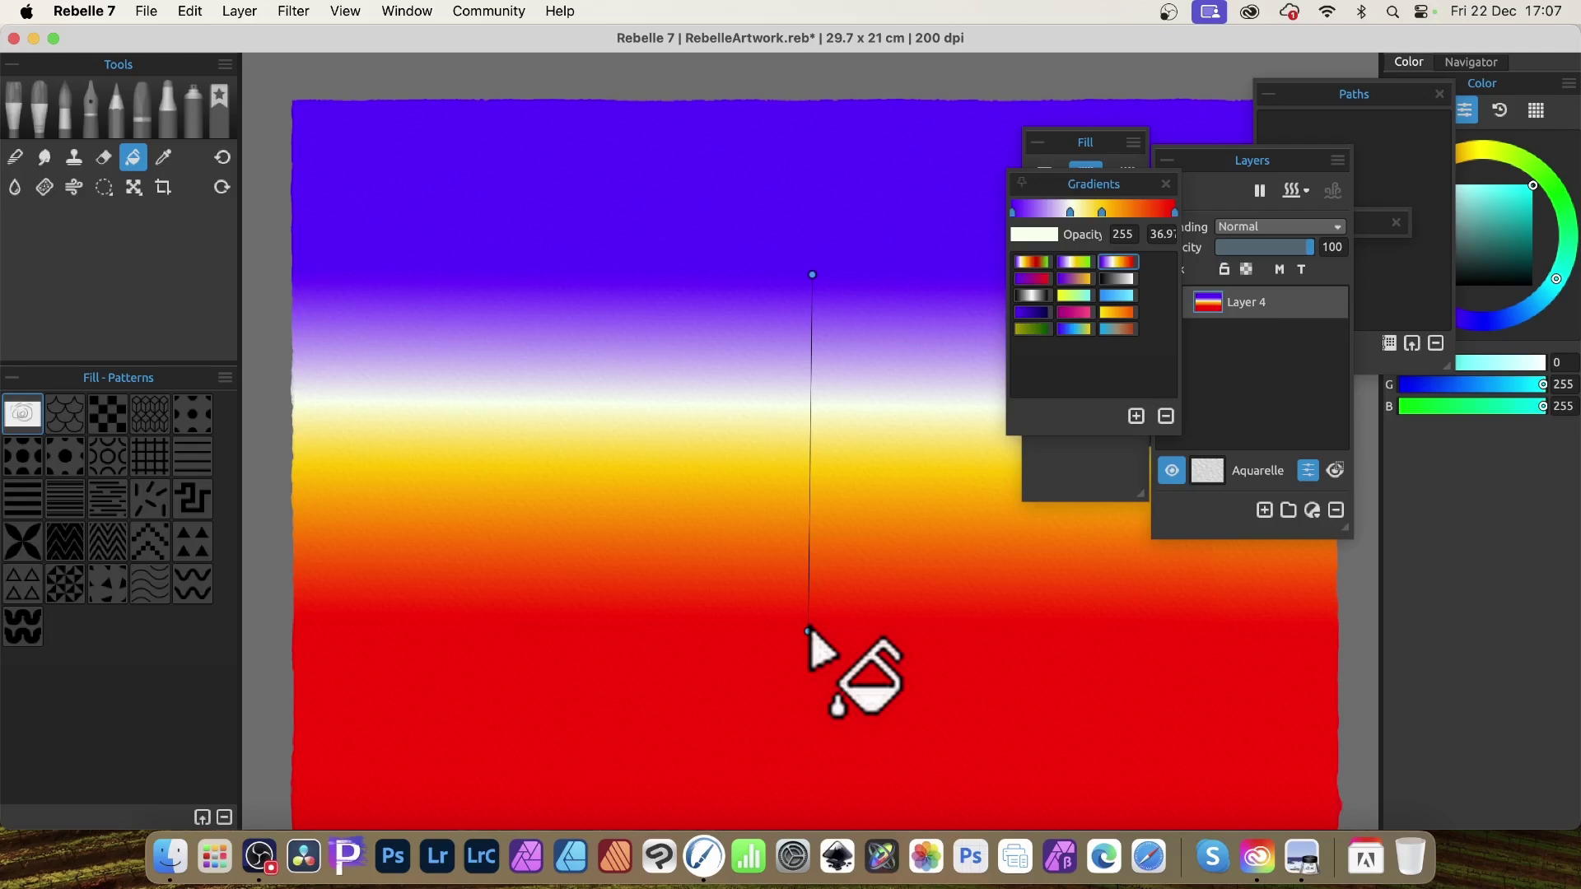
pyautogui.click(134, 189)
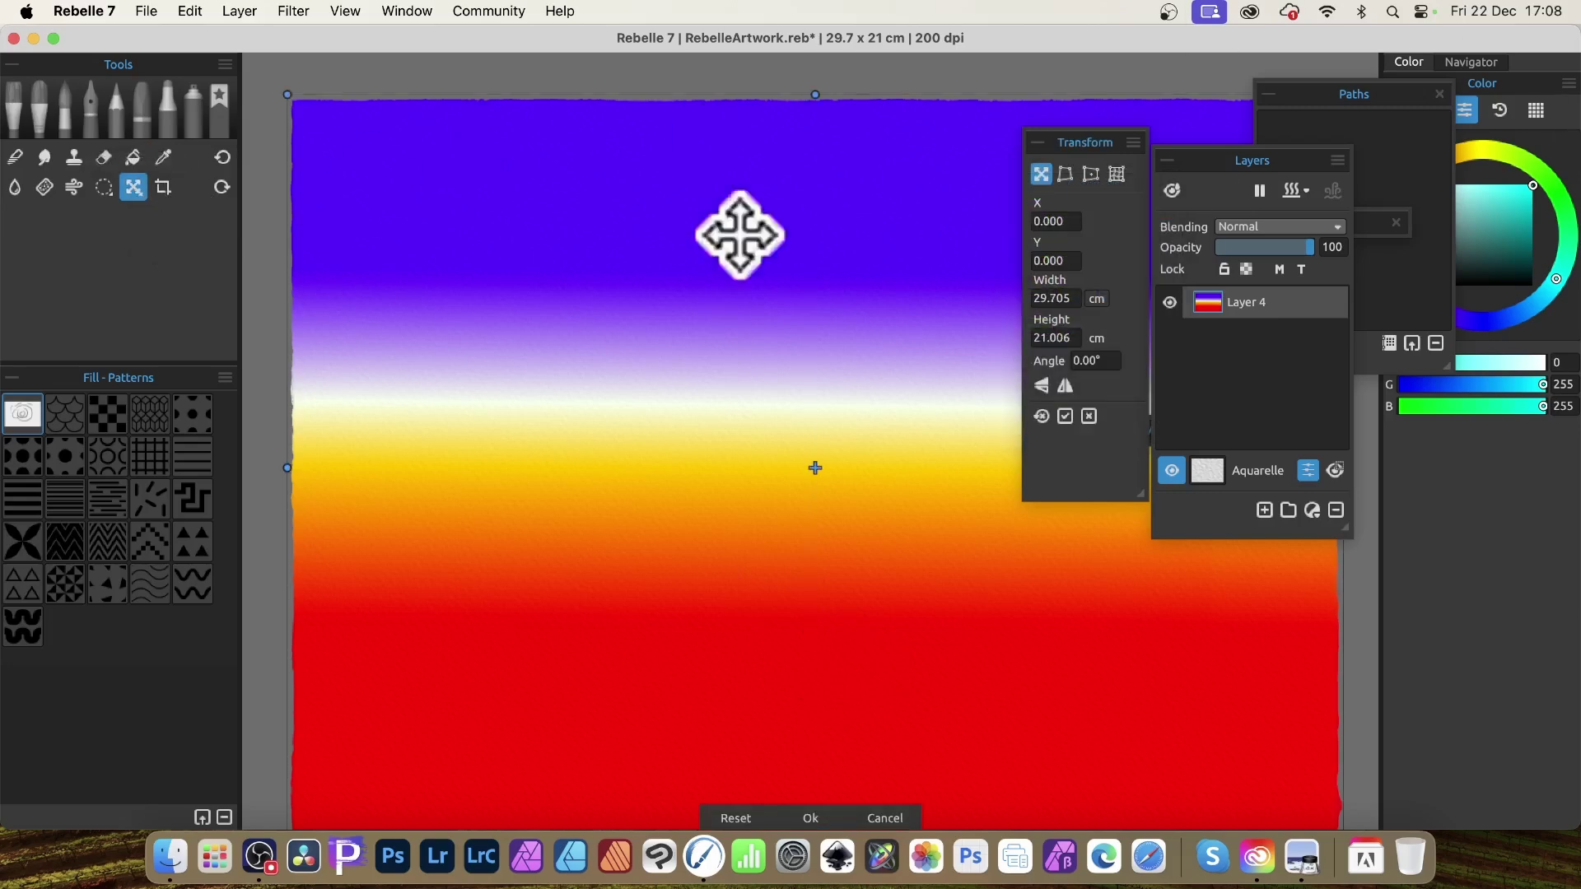
pyautogui.moveTo(1087, 144)
pyautogui.mouseDown()
pyautogui.moveTo(1044, 149)
pyautogui.moveTo(1071, 151)
pyautogui.mouseUp()
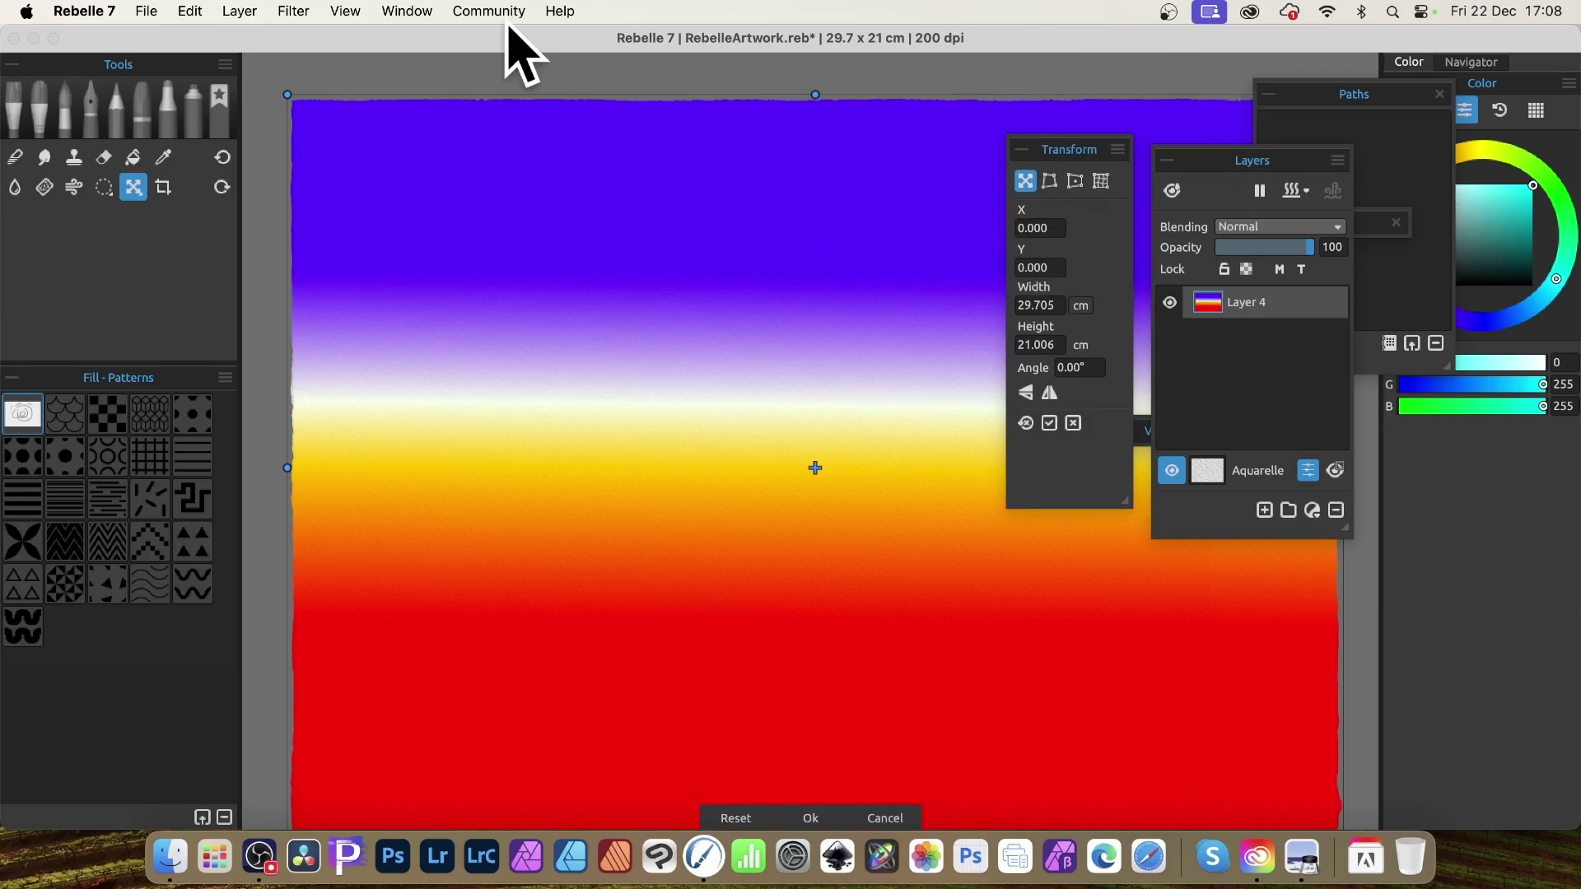
# Step: Hide and reshow the tool properties, and try the other transform modes, including Warp, before returning to the basic Transform mode
pyautogui.click(425, 12)
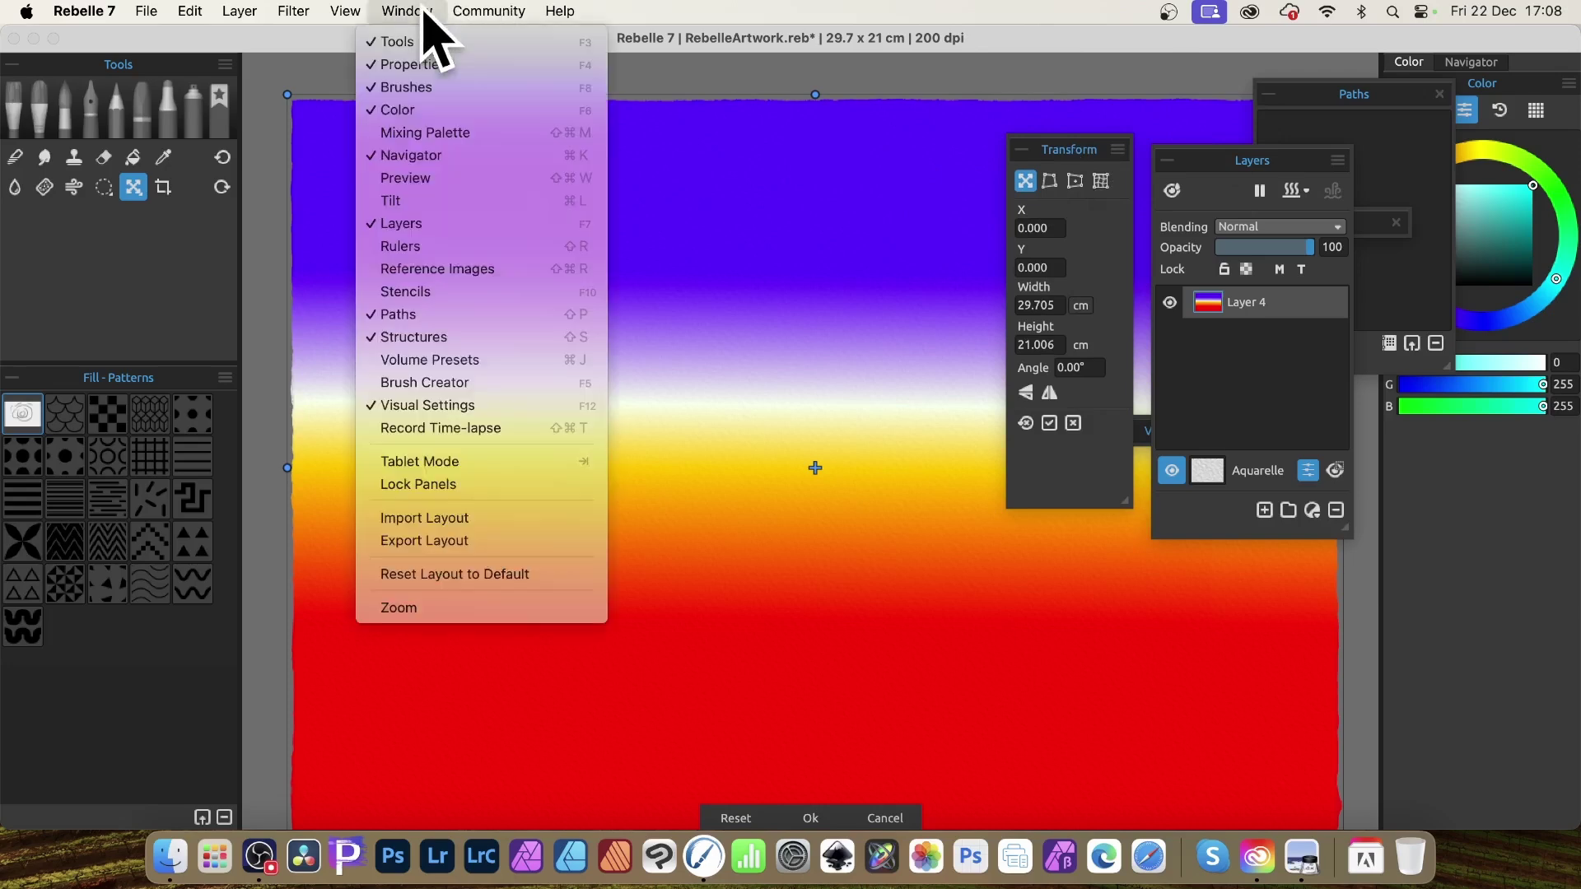
pyautogui.click(433, 64)
pyautogui.click(425, 12)
pyautogui.click(434, 65)
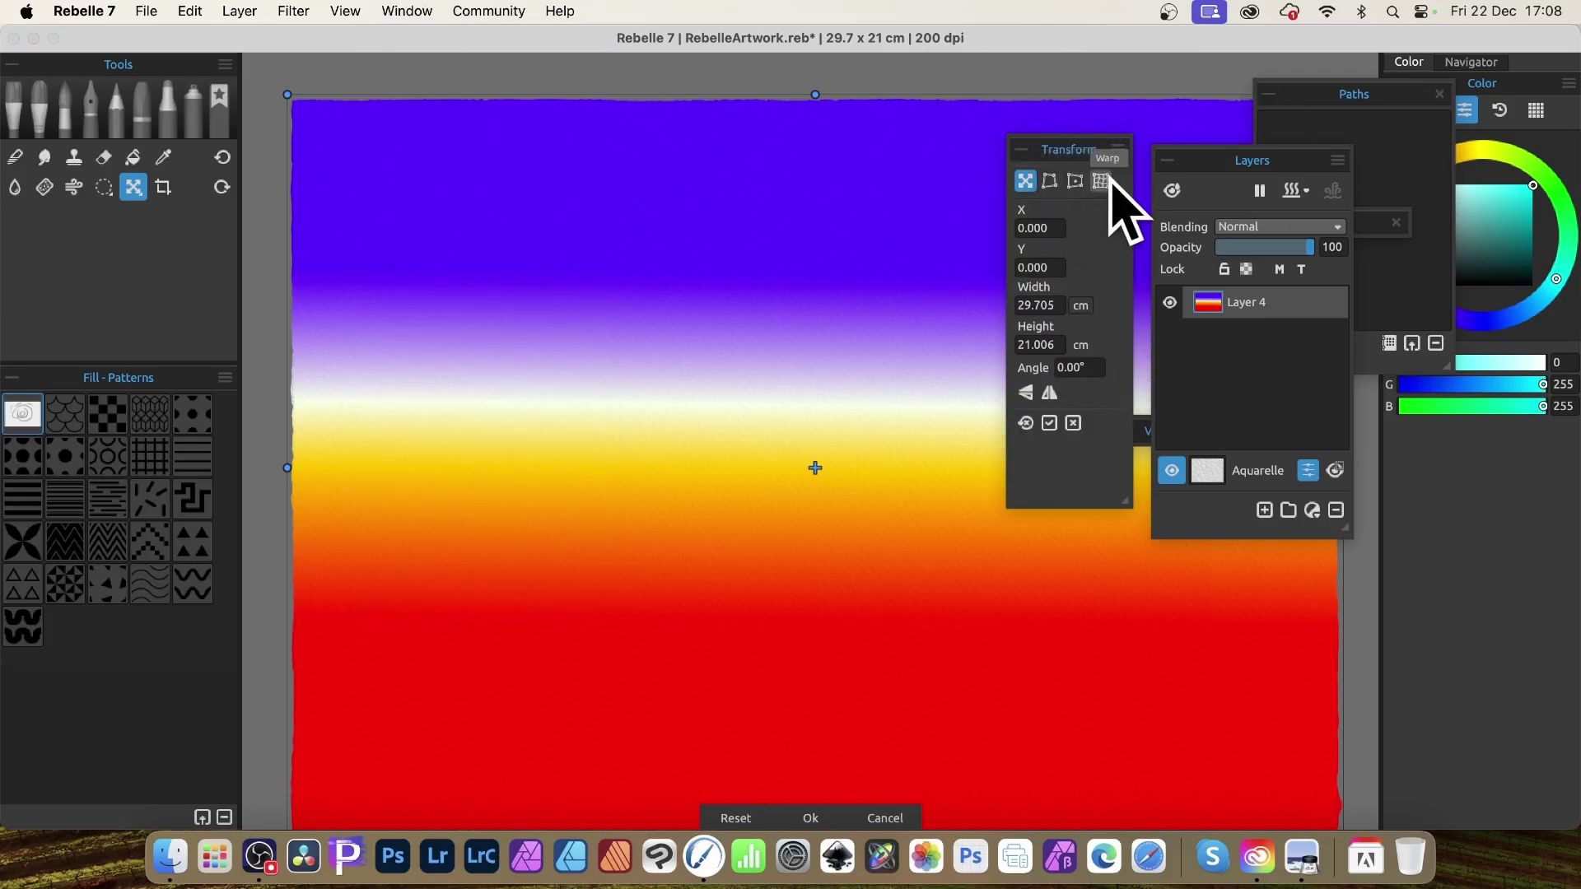
pyautogui.click(1054, 182)
pyautogui.click(1103, 183)
pyautogui.click(1025, 182)
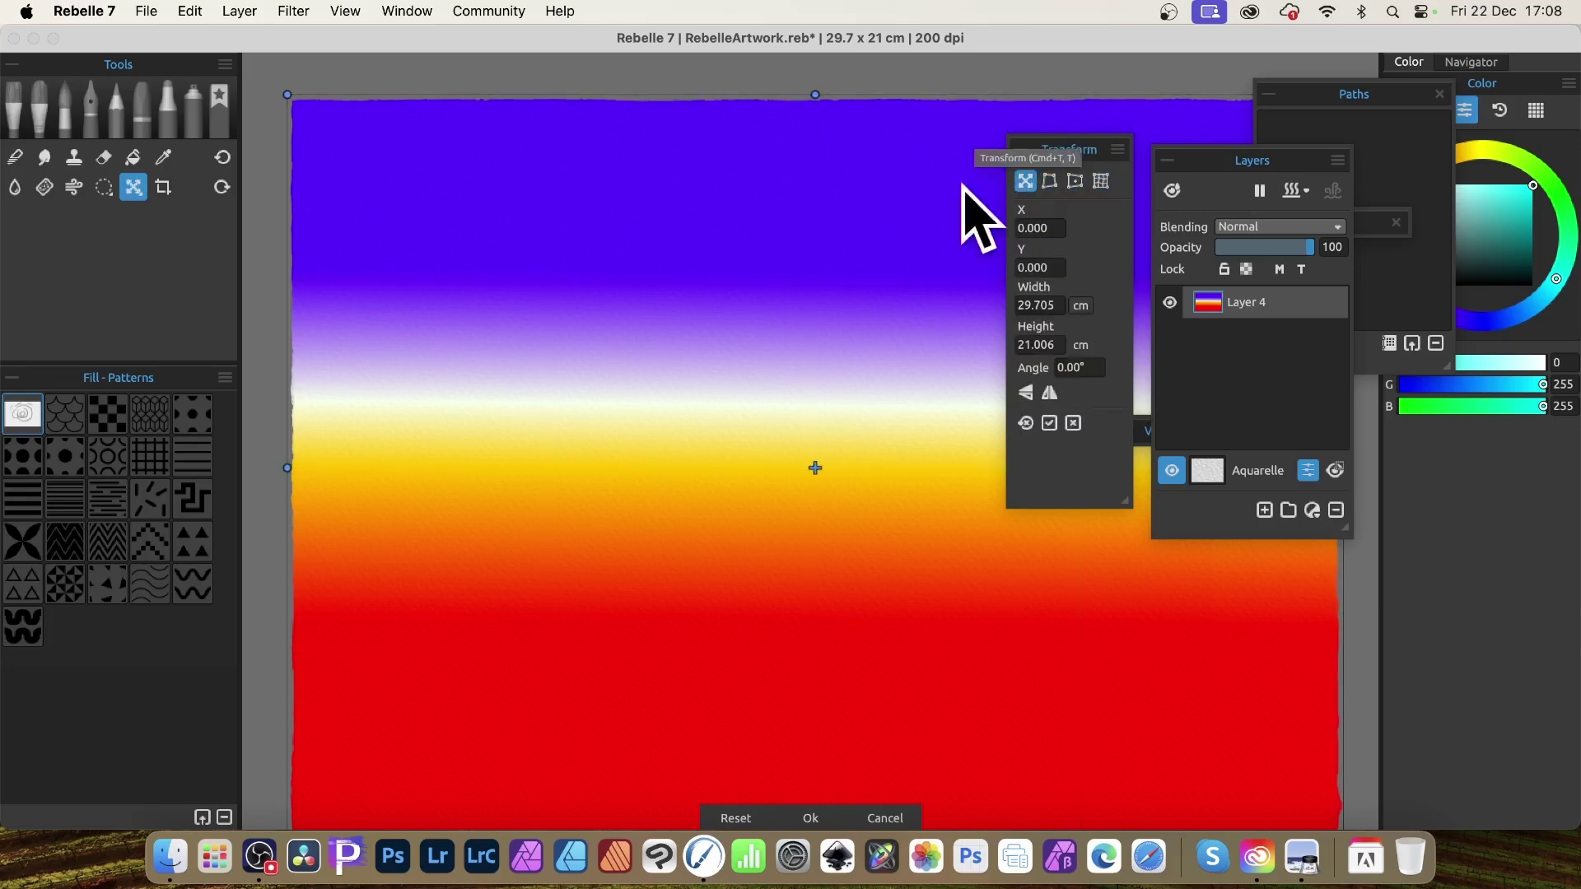
# Step: Shrink the gradient into a strip about 23.8 cm wide and 2.8 cm high near the canvas's upper edge and apply the transform
pyautogui.moveTo(287, 95); pyautogui.dragTo(662, 501)
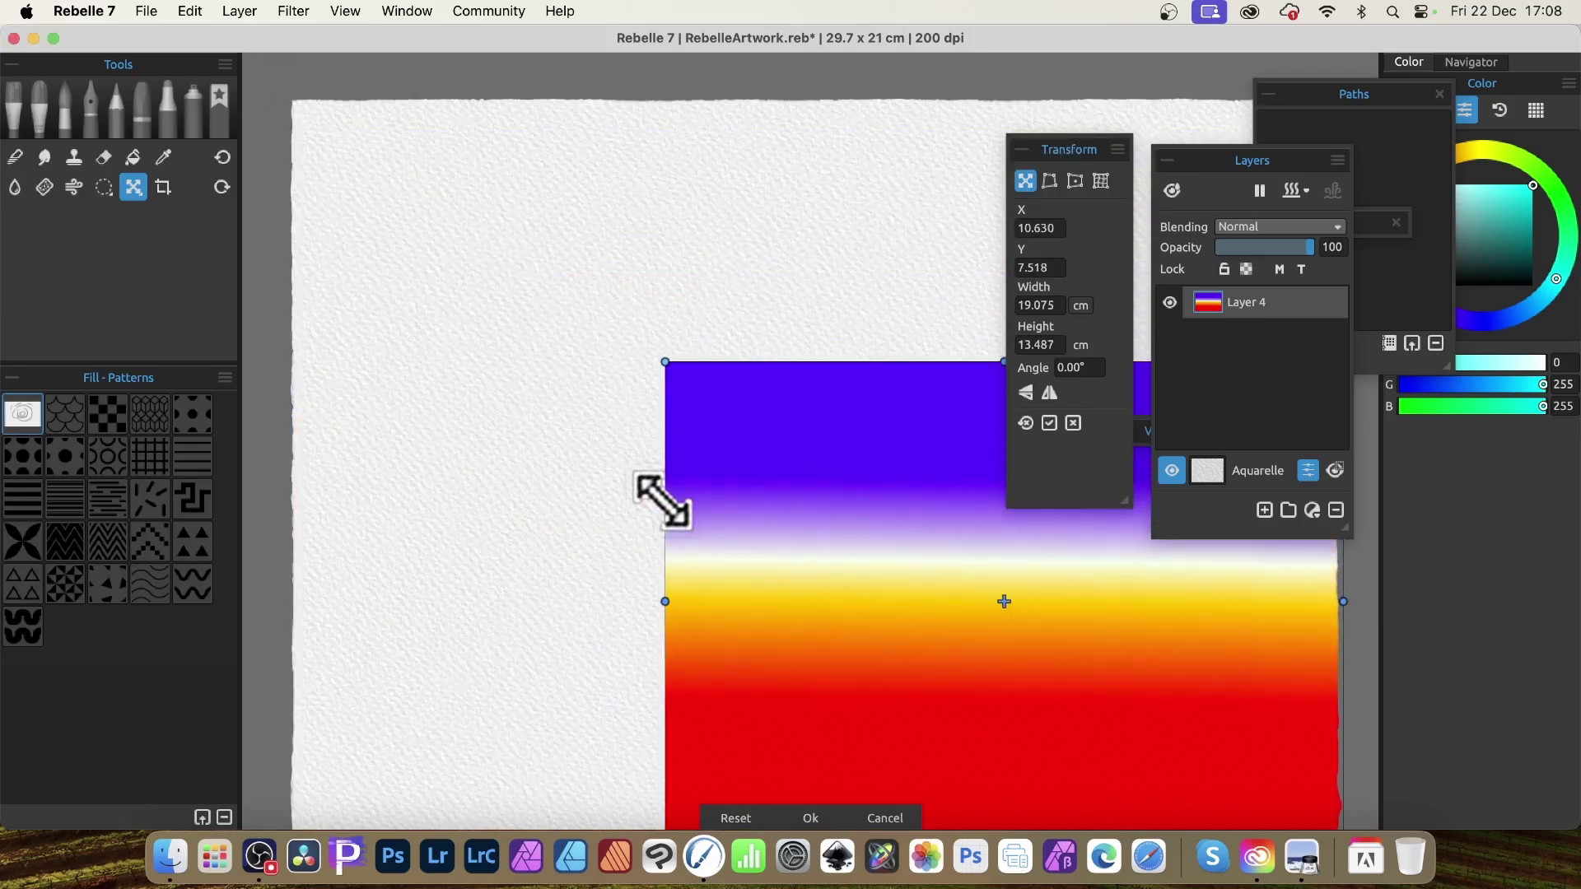
pyautogui.moveTo(947, 511); pyautogui.dragTo(666, 356)
pyautogui.moveTo(730, 211); pyautogui.dragTo(721, 592)
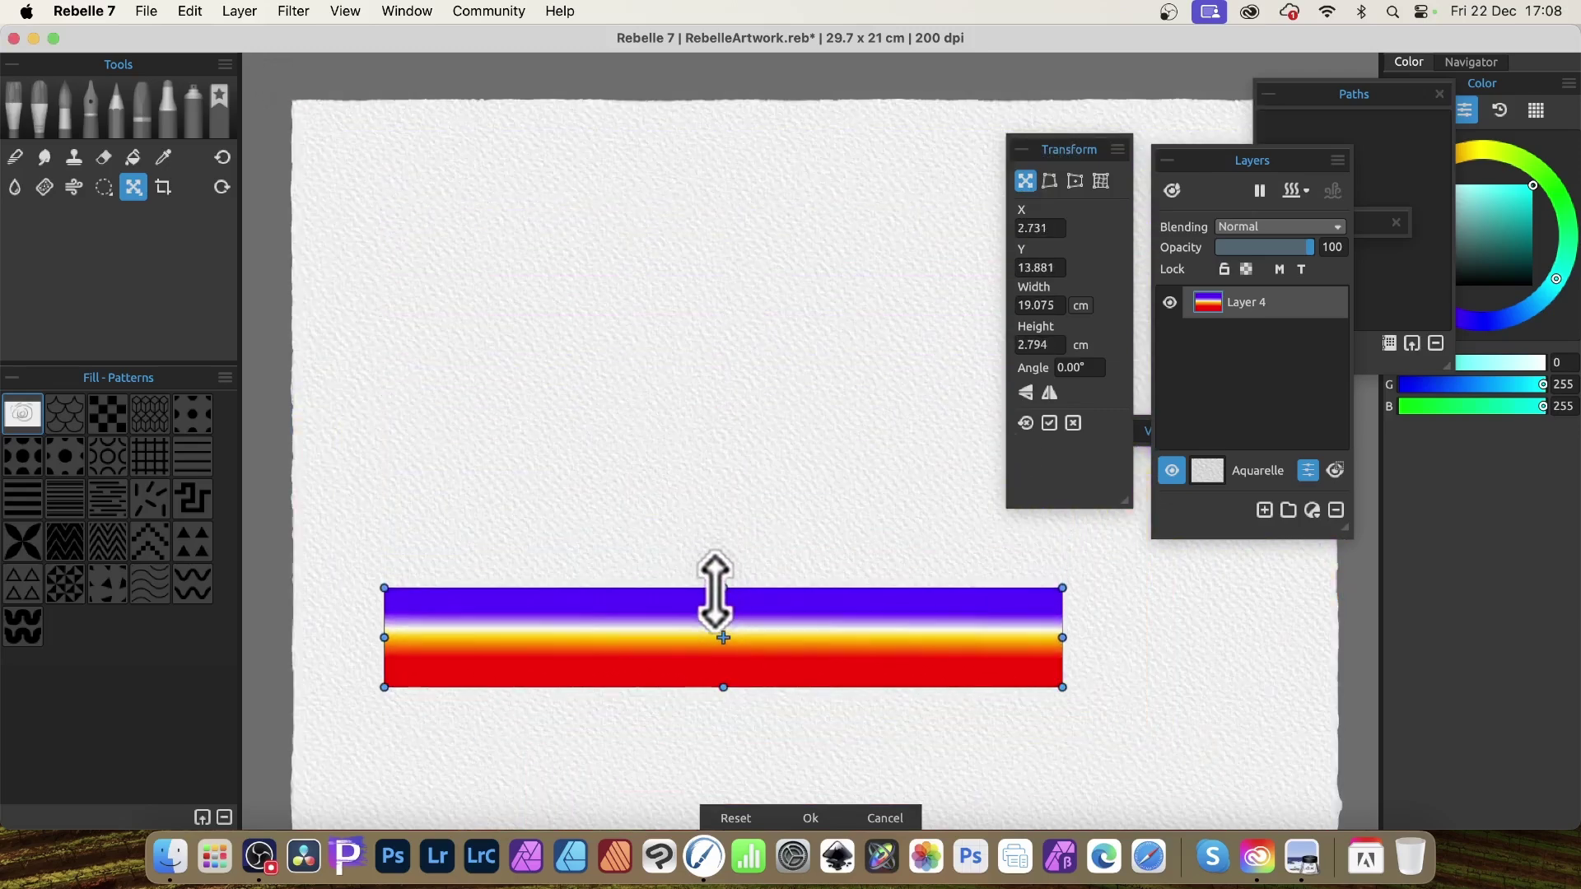
pyautogui.moveTo(812, 635); pyautogui.dragTo(764, 217)
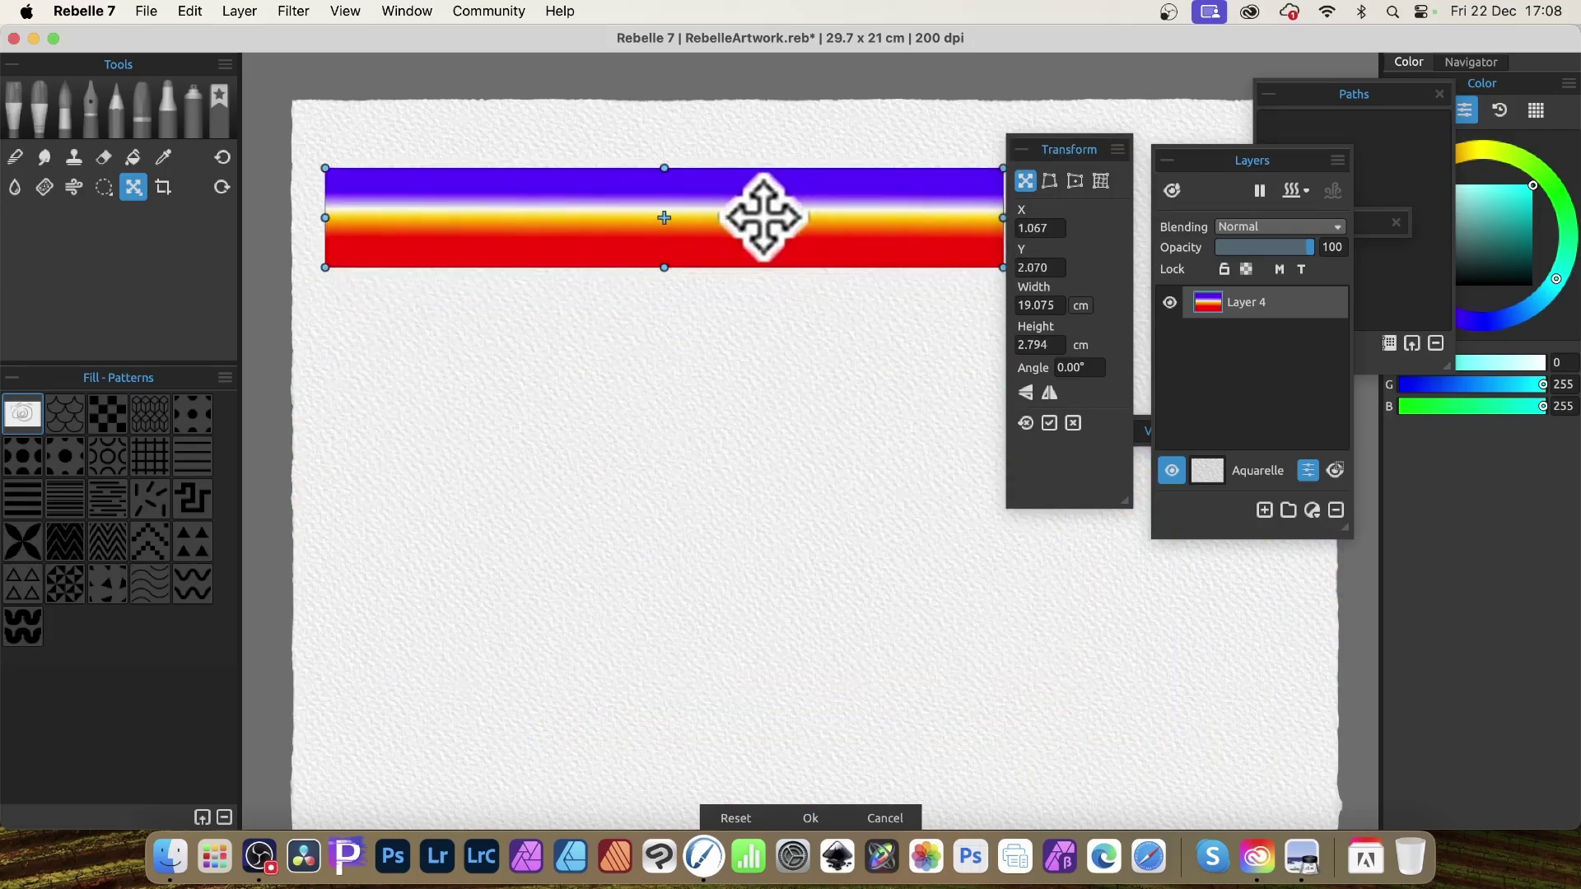
pyautogui.moveTo(1060, 156); pyautogui.dragTo(1071, 385)
pyautogui.moveTo(1003, 217); pyautogui.dragTo(1171, 217)
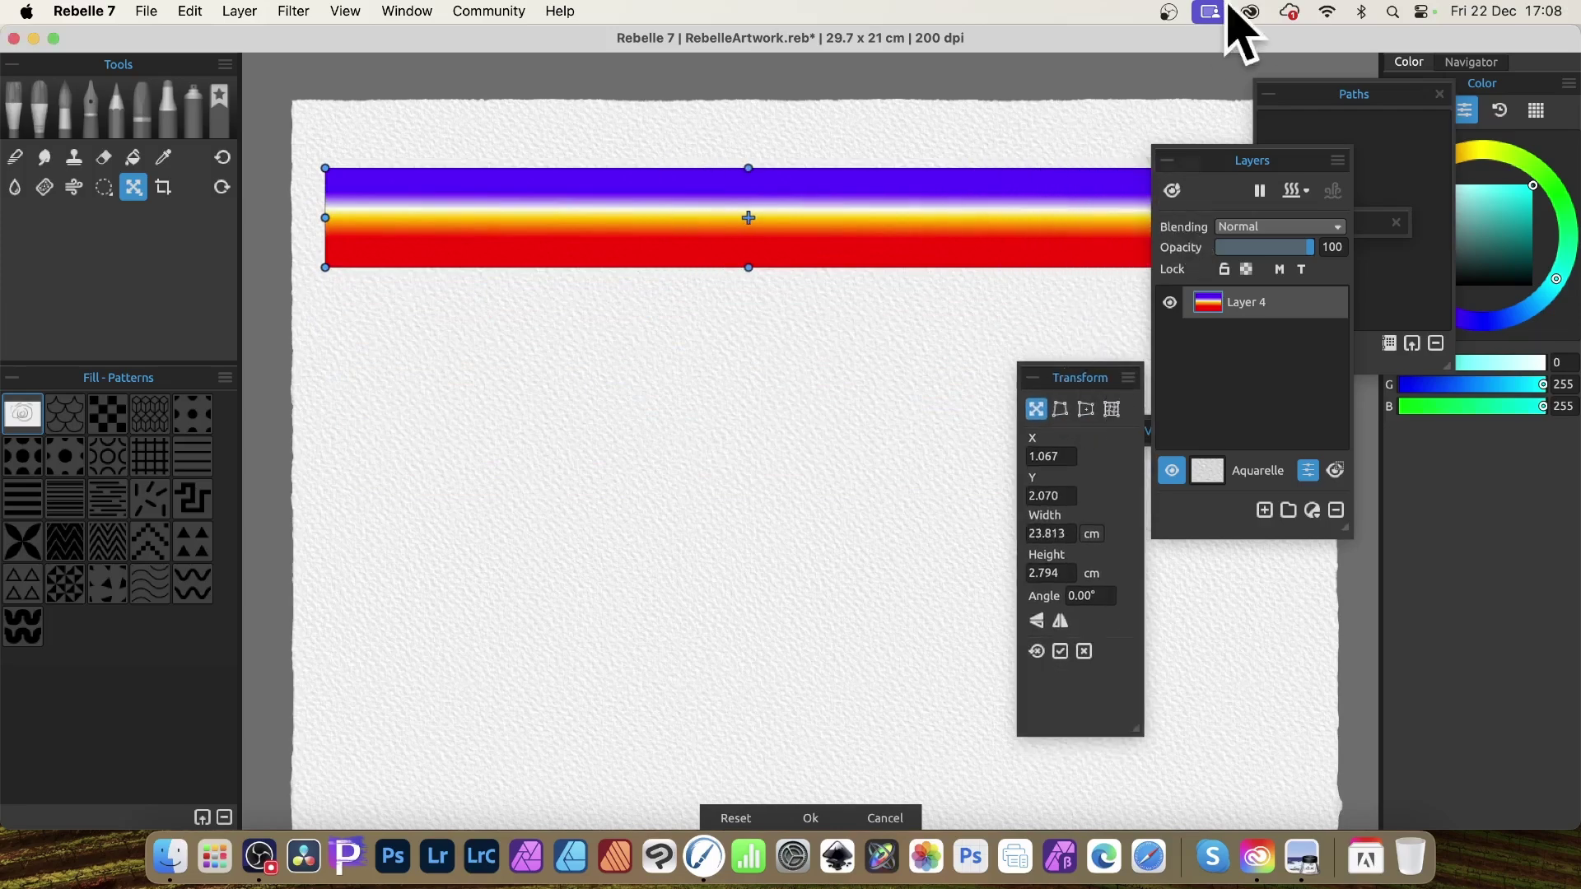
pyautogui.moveTo(1243, 161); pyautogui.dragTo(1329, 163)
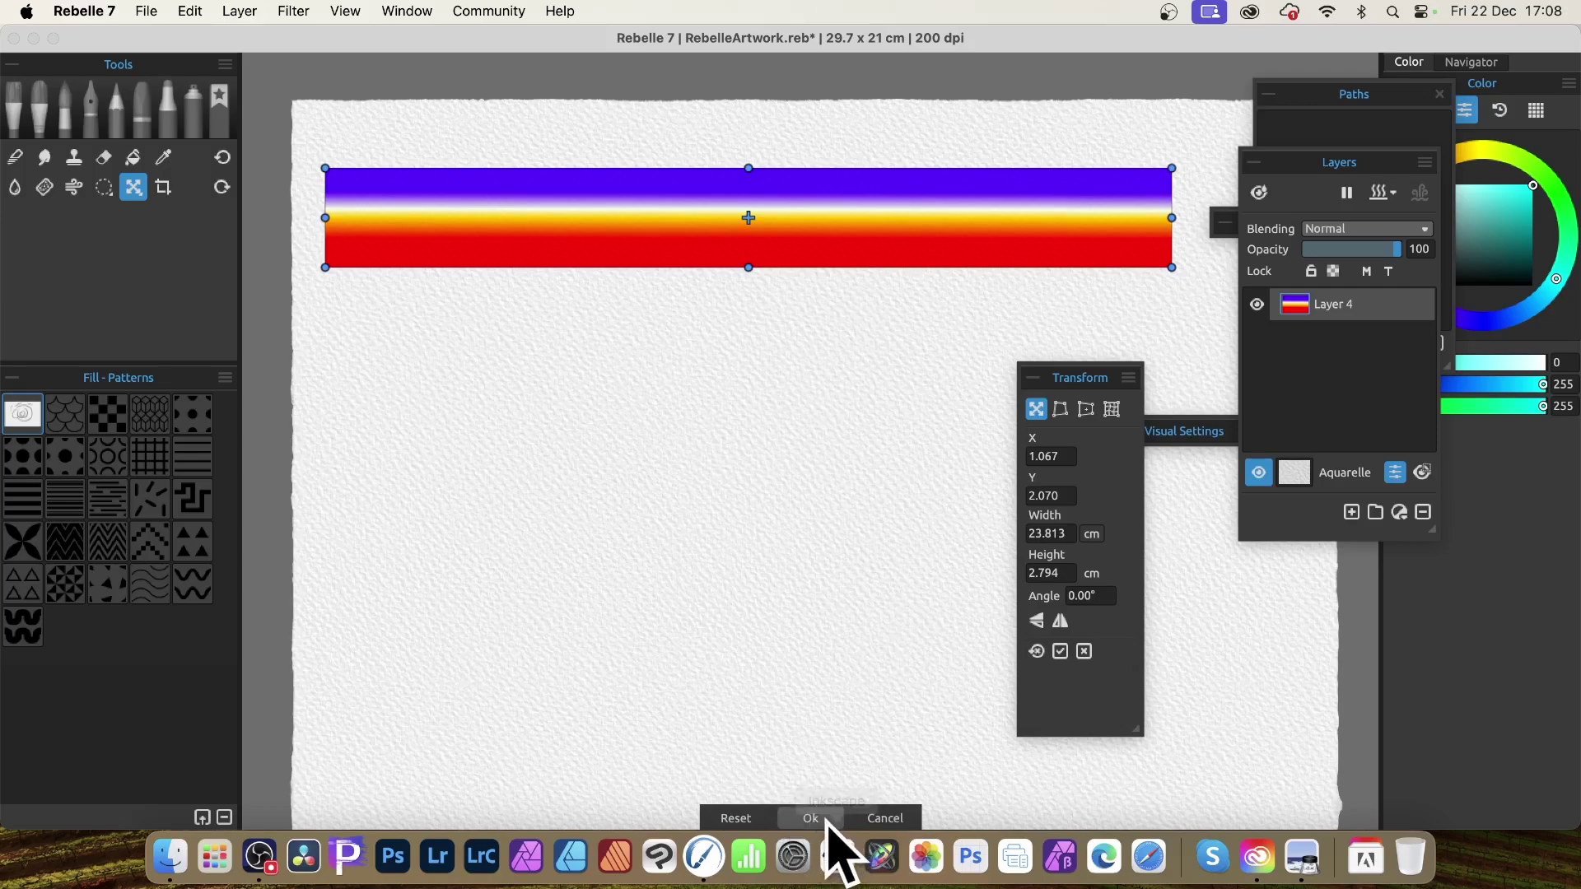
pyautogui.click(808, 817)
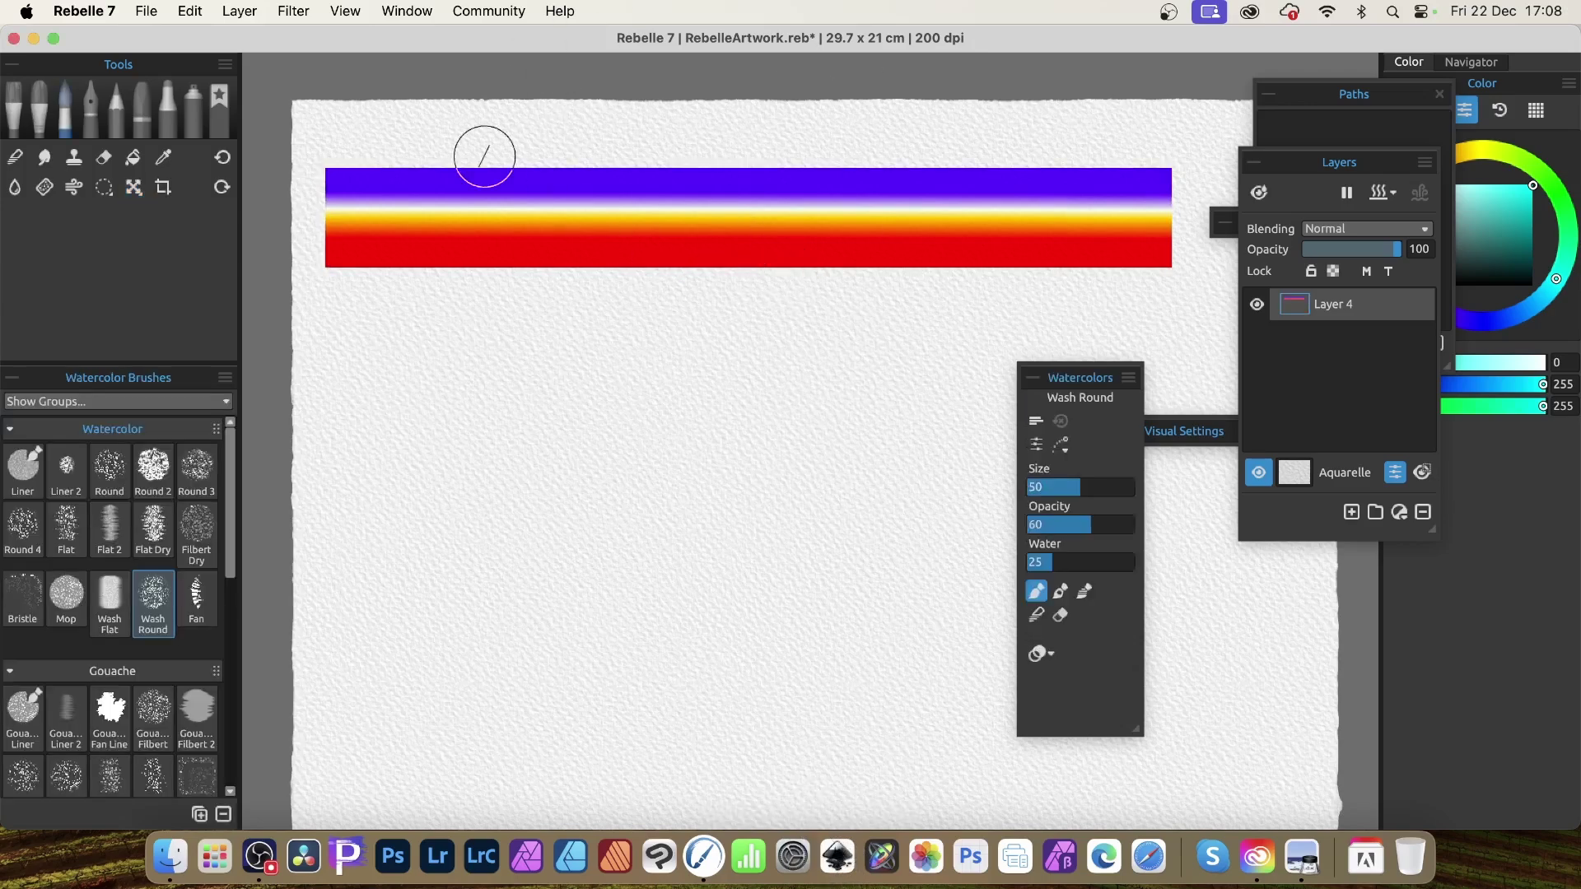
# Step: Move the strip to about X 1.56, Y 1.40 cm and place a duplicate of its layer directly beneath it
pyautogui.click(134, 188)
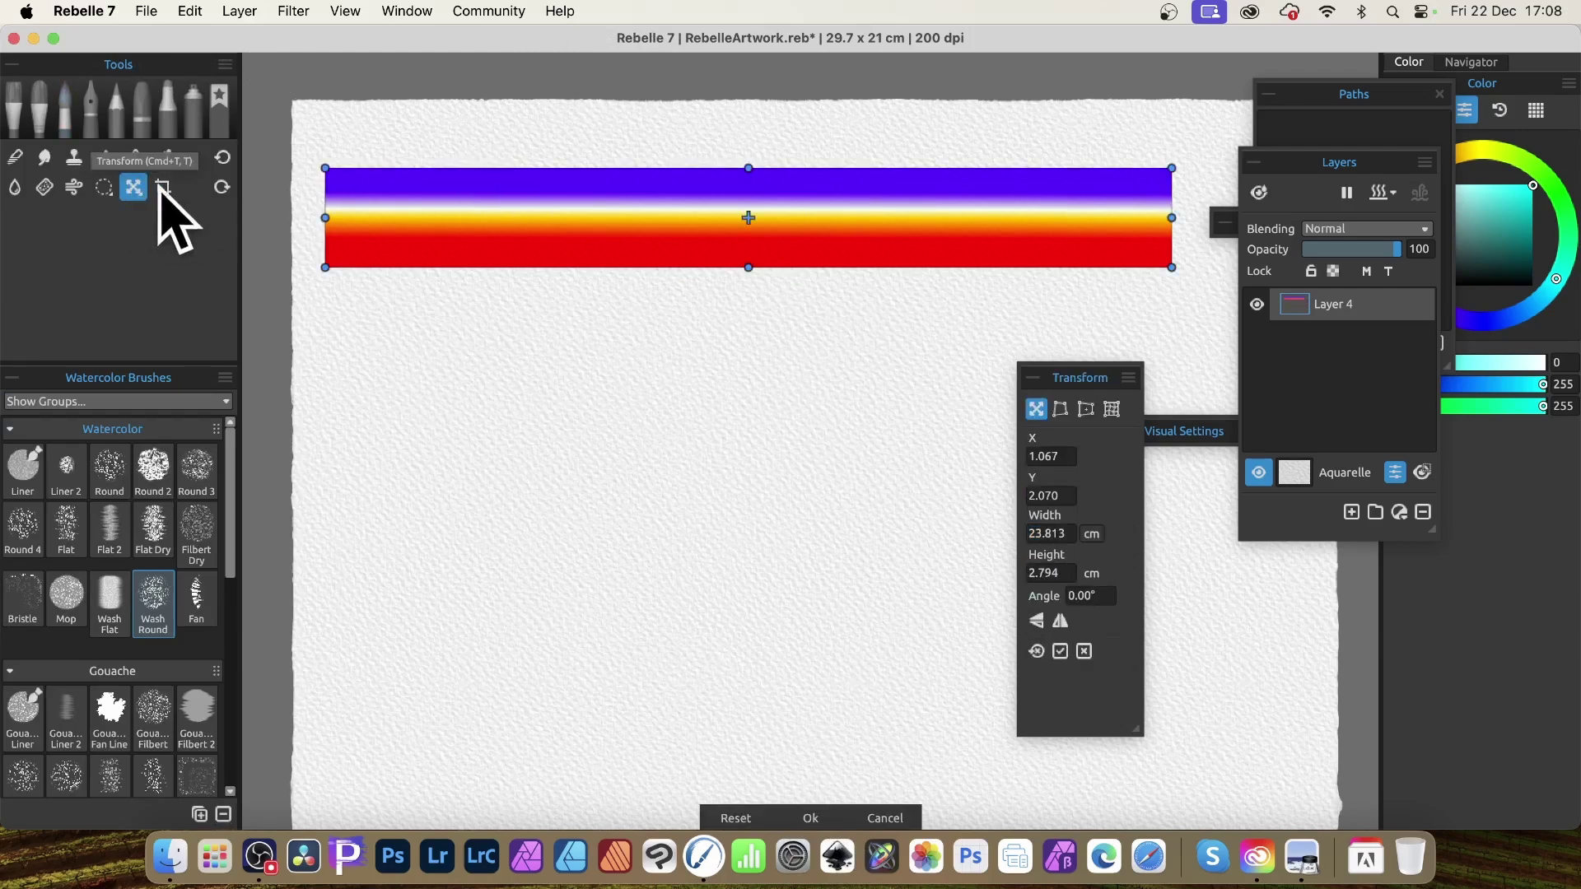
pyautogui.moveTo(955, 219); pyautogui.dragTo(971, 188)
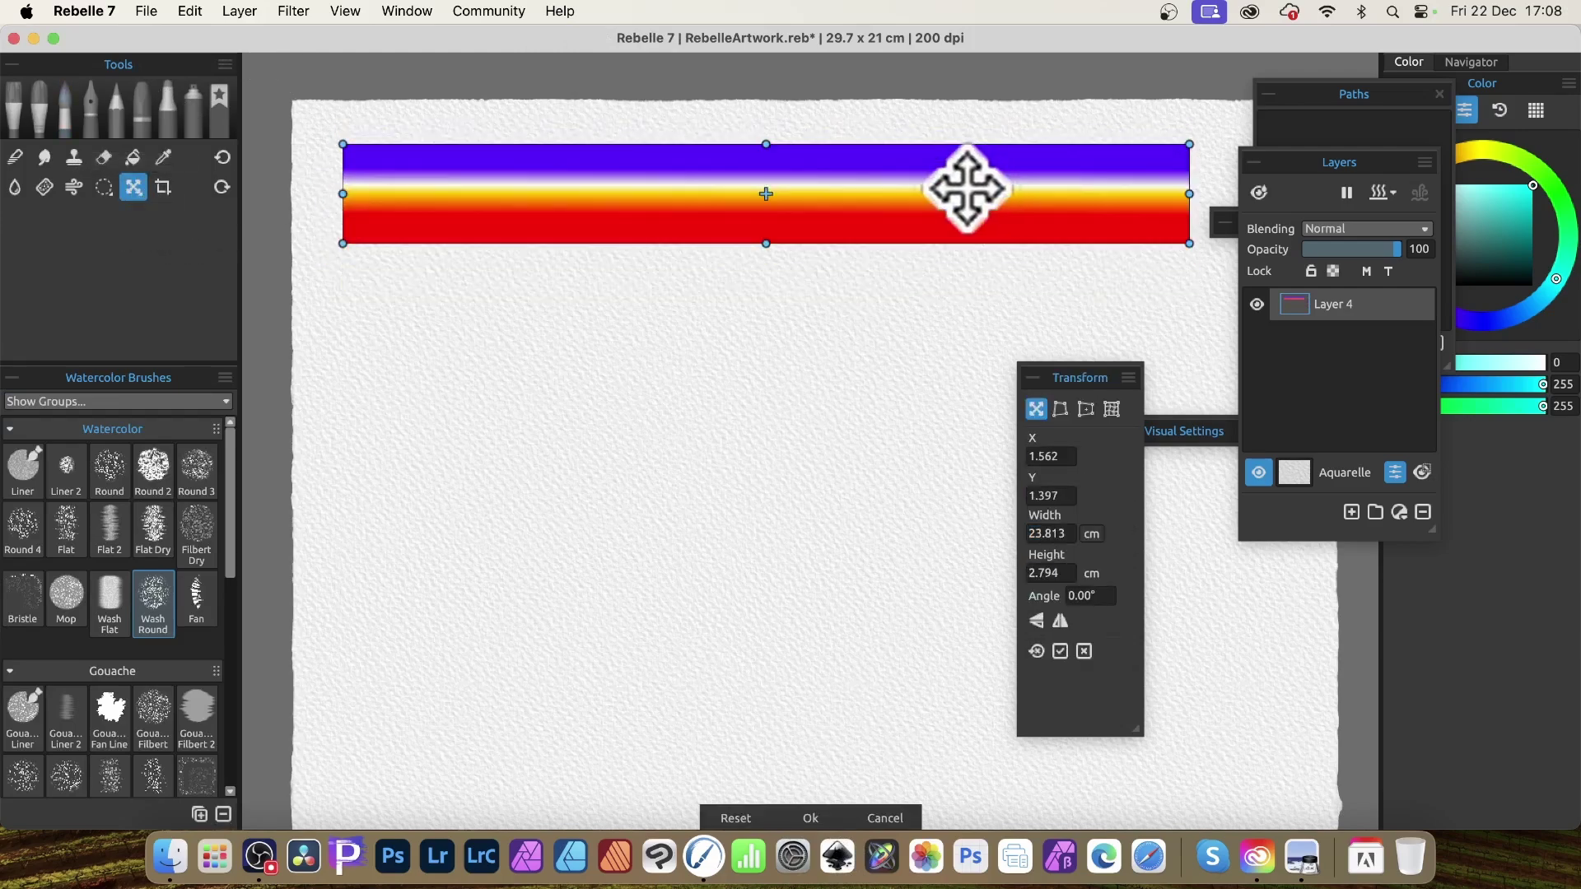
pyautogui.click(241, 11)
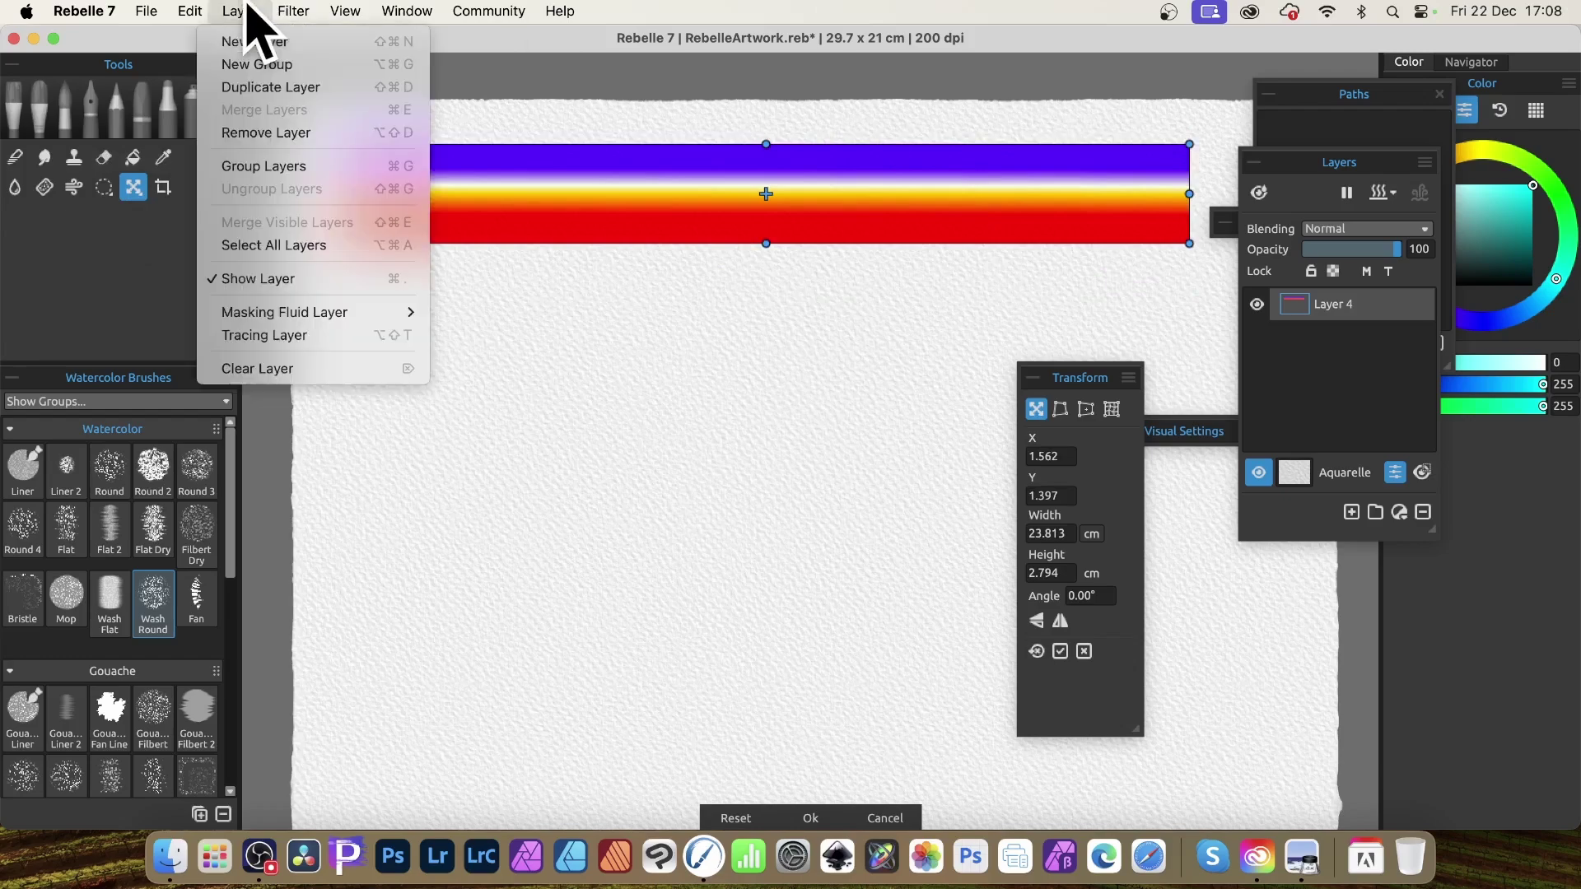
pyautogui.click(247, 87)
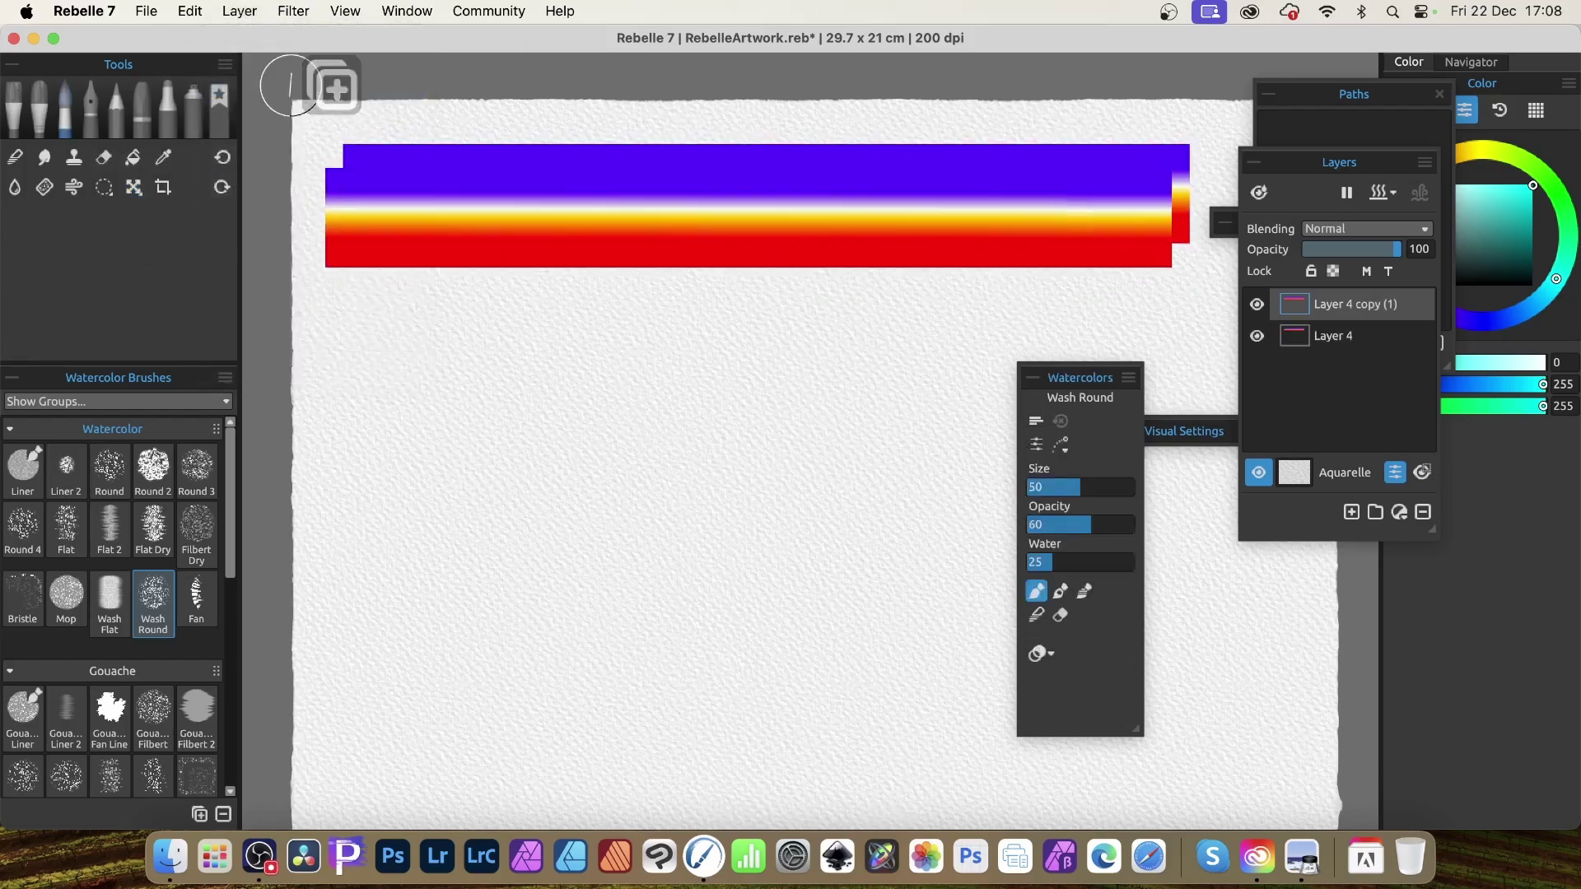
pyautogui.click(132, 189)
pyautogui.moveTo(617, 156); pyautogui.dragTo(662, 287)
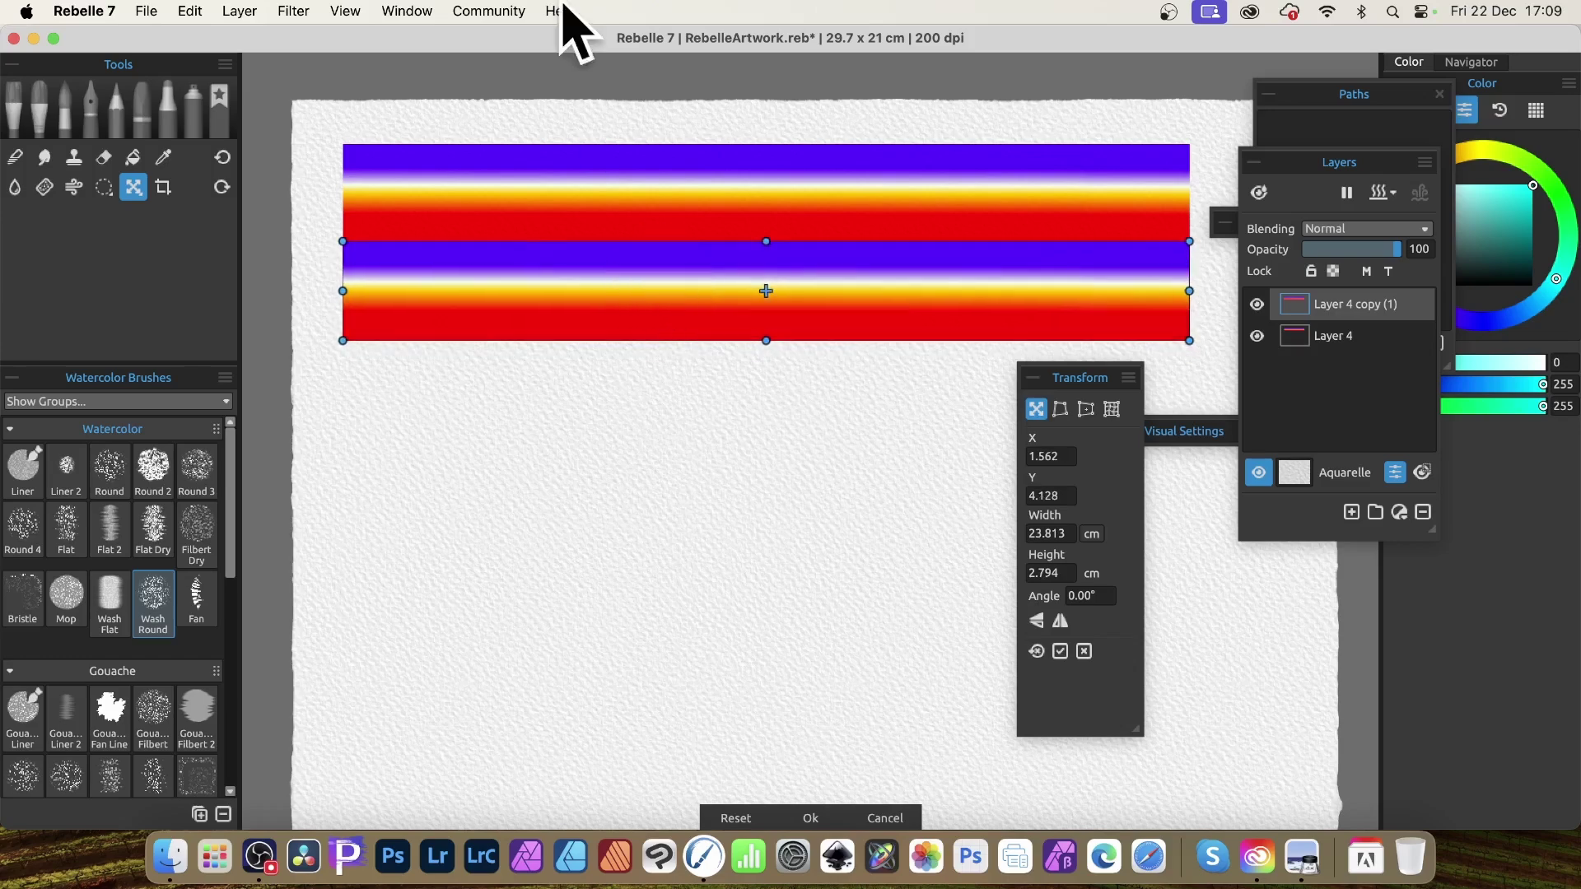
# Step: Duplicate the strip layer again, place the new copy directly beneath the second strip, and apply the transform
pyautogui.click(260, 10)
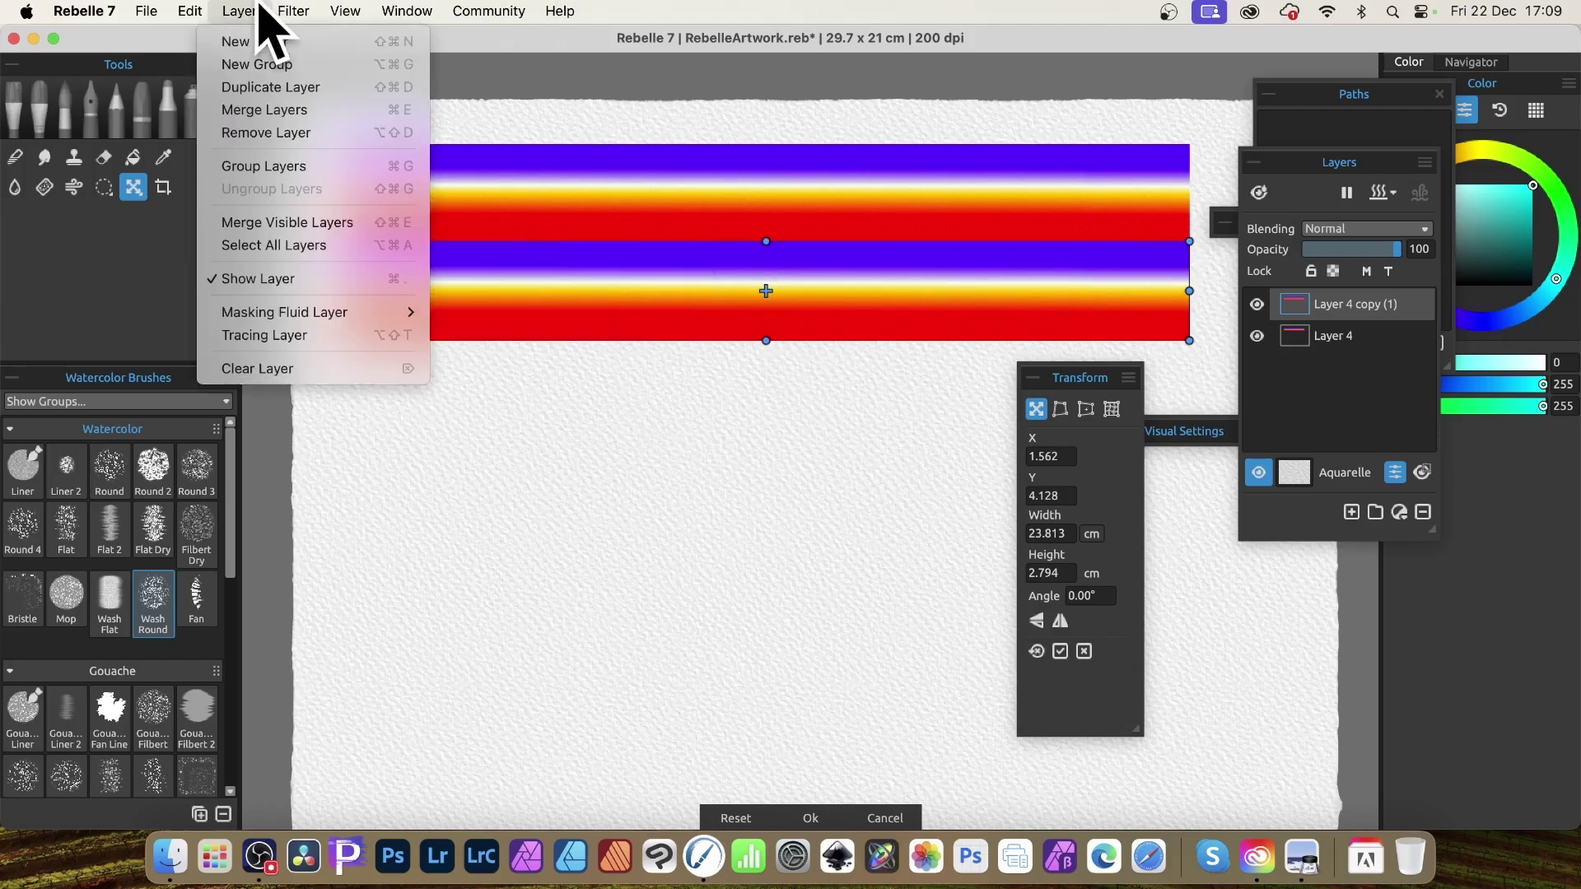
pyautogui.click(257, 87)
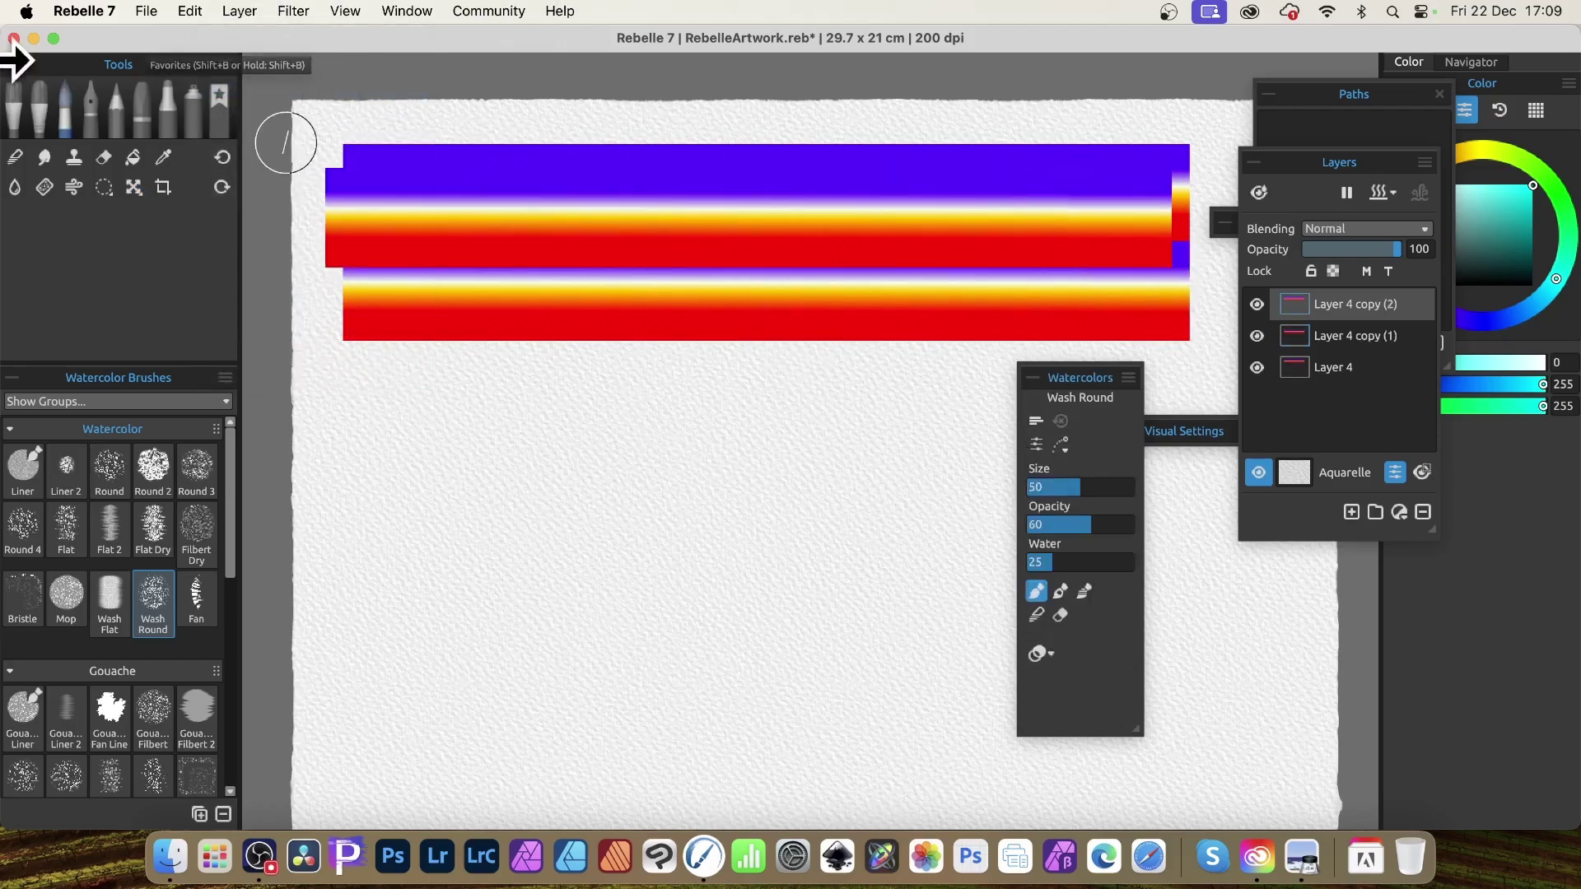
pyautogui.click(133, 187)
pyautogui.moveTo(636, 257); pyautogui.dragTo(654, 425)
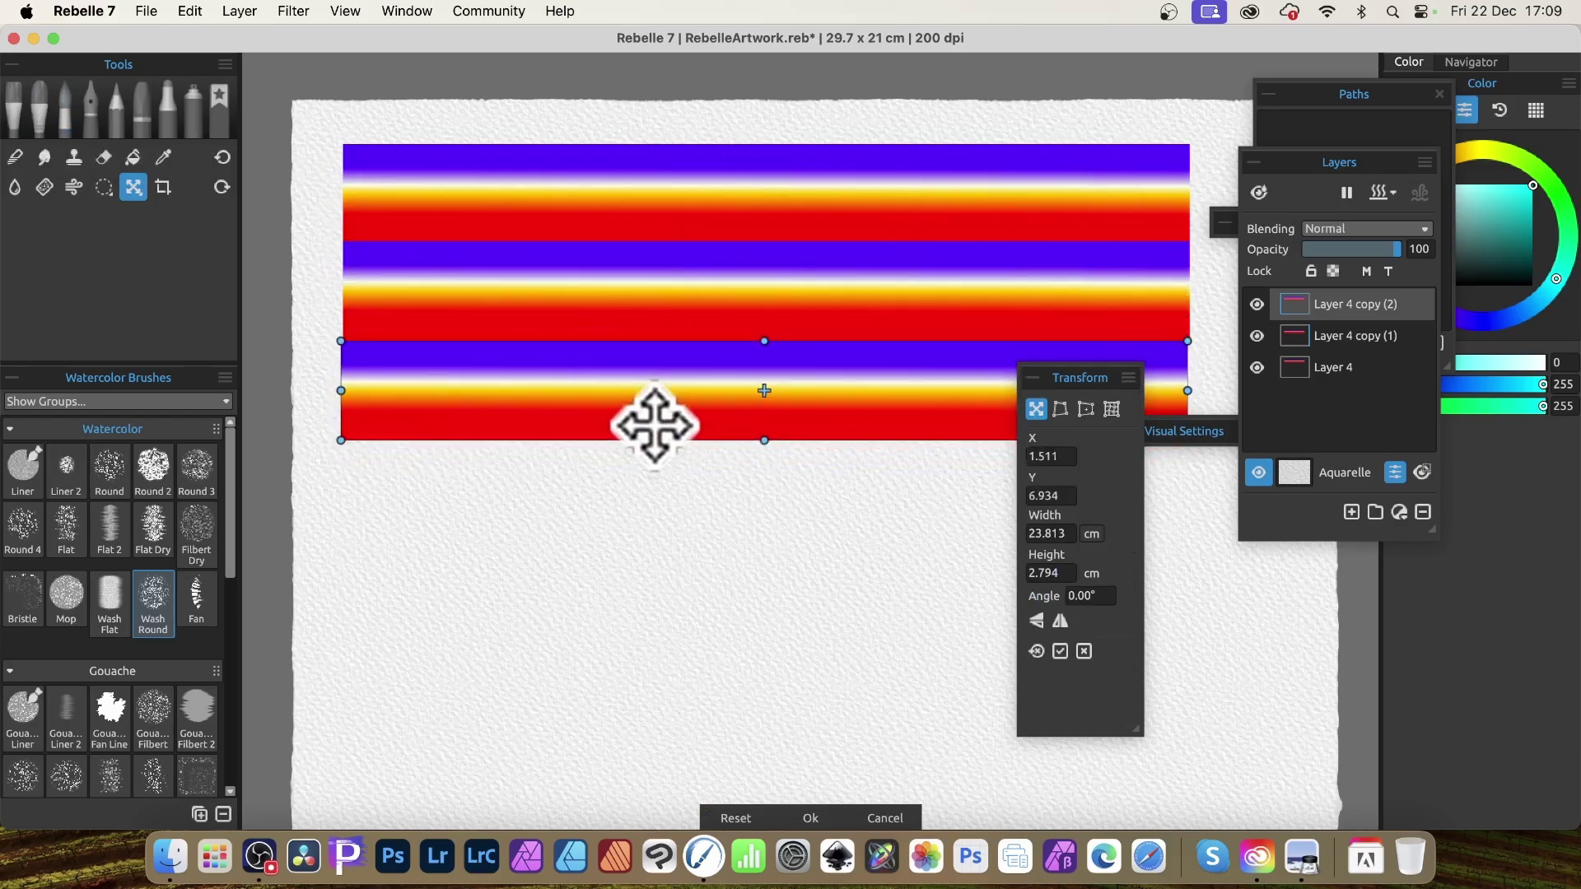
pyautogui.click(810, 818)
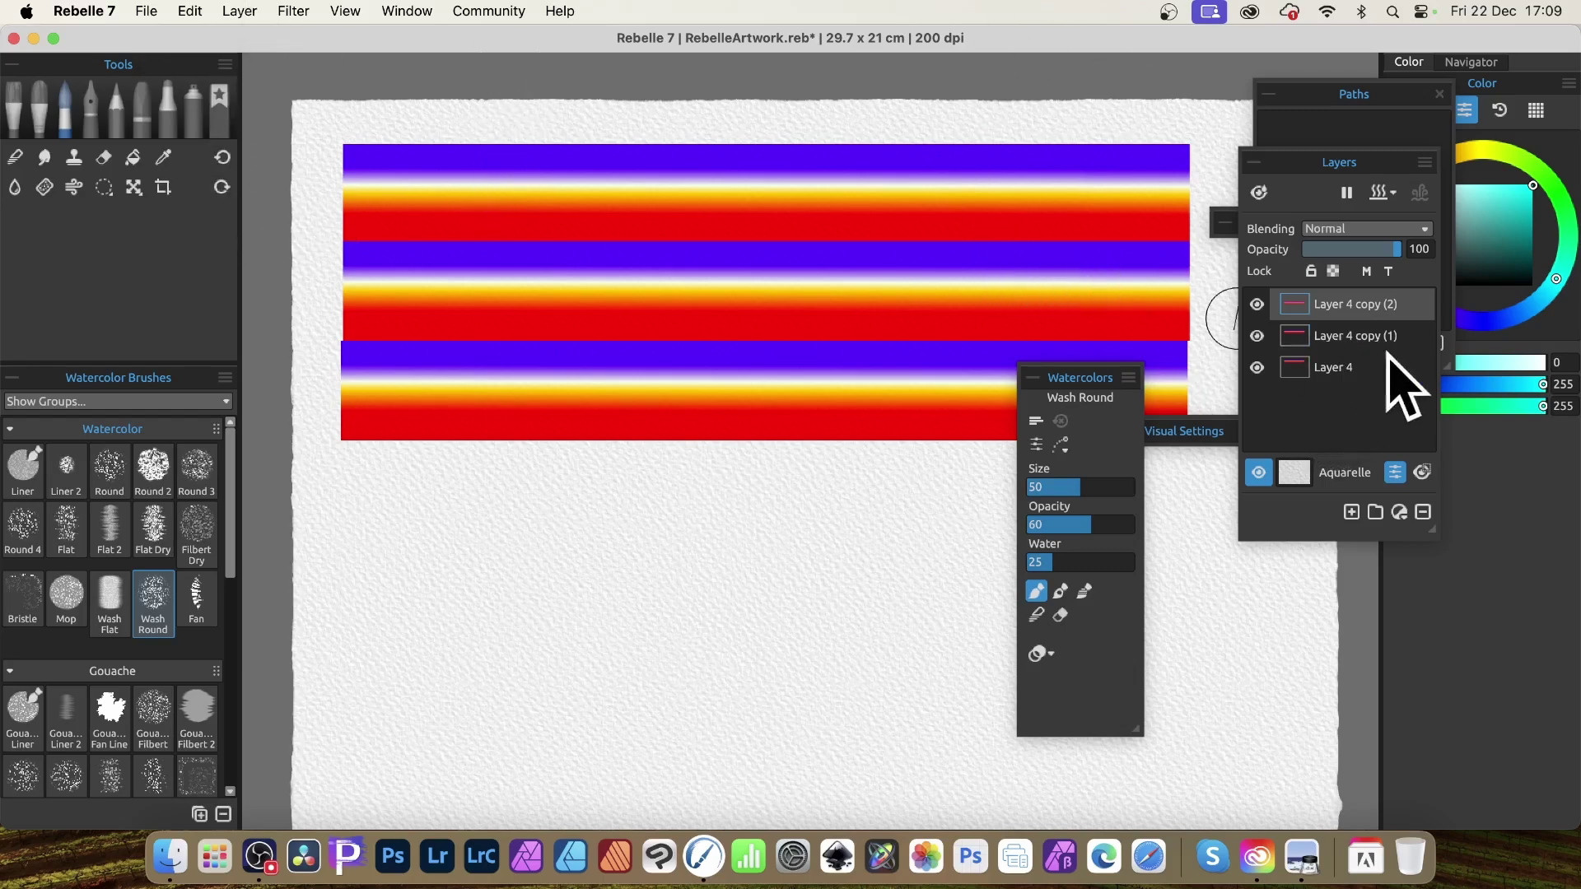
# Step: Merge the three gradient strip layers into one and nudge the merged strips to about X 1.37 cm
pyautogui.keyDown('shift'); pyautogui.click(1350, 369); pyautogui.keyUp('shift')
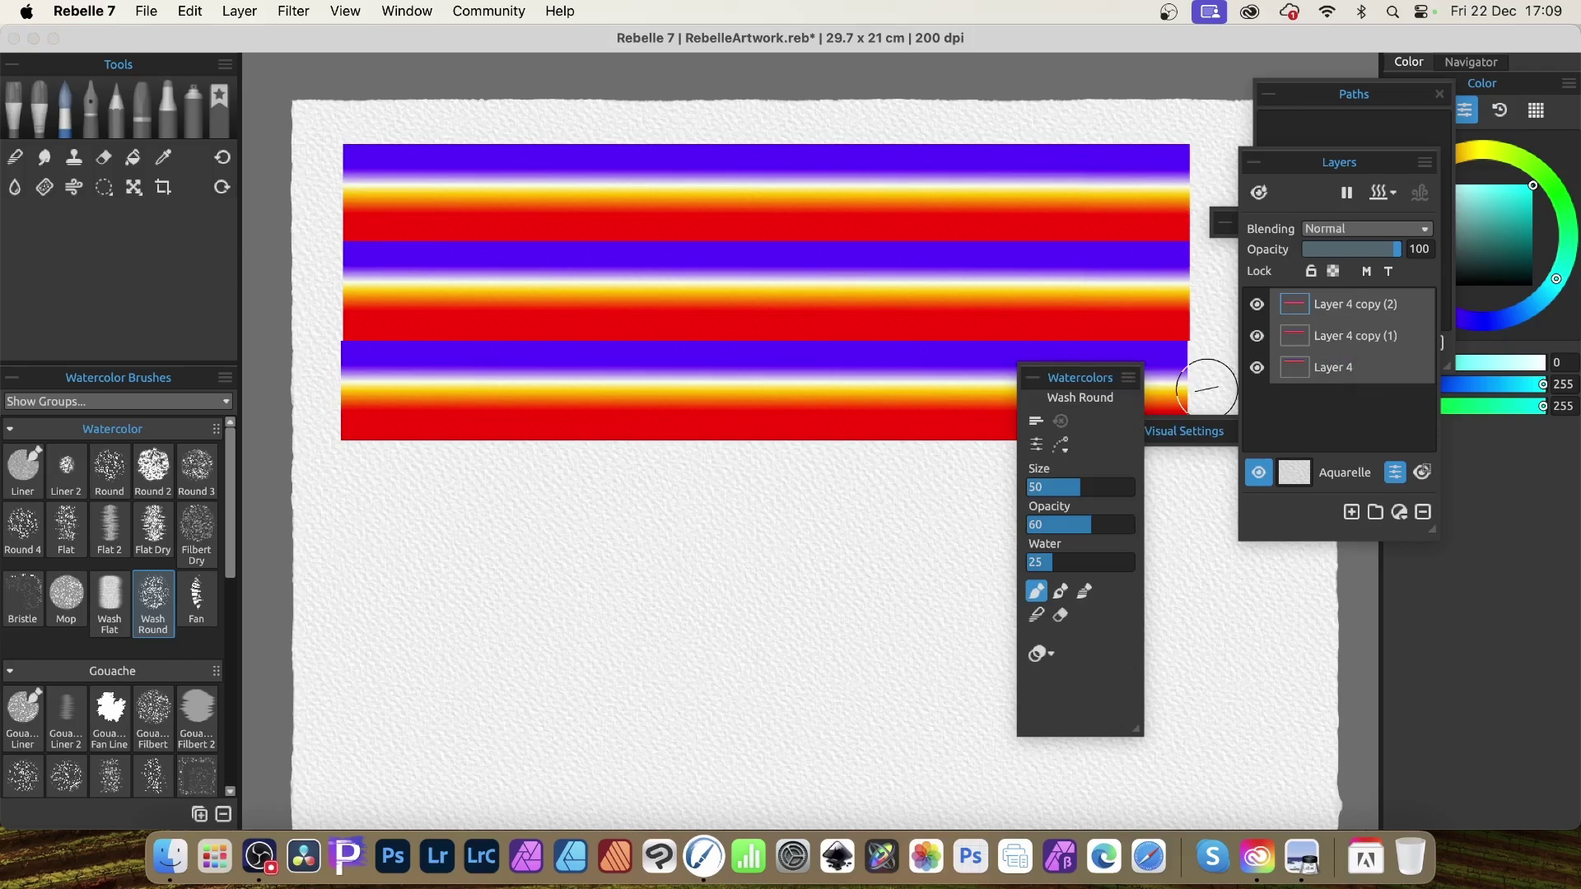
pyautogui.click(247, 12)
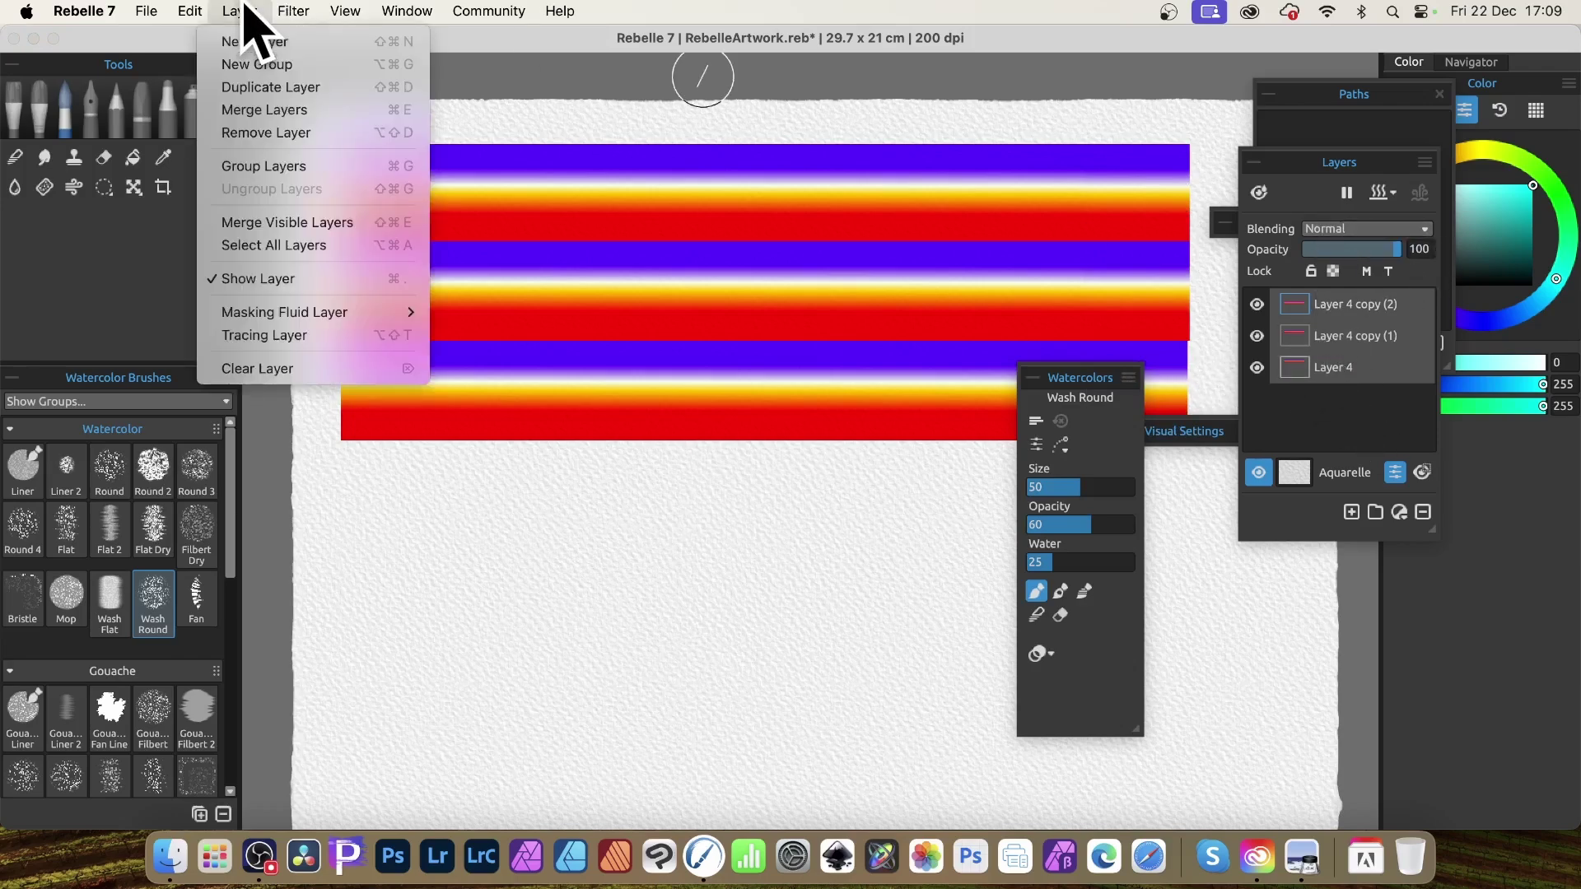
pyautogui.click(317, 222)
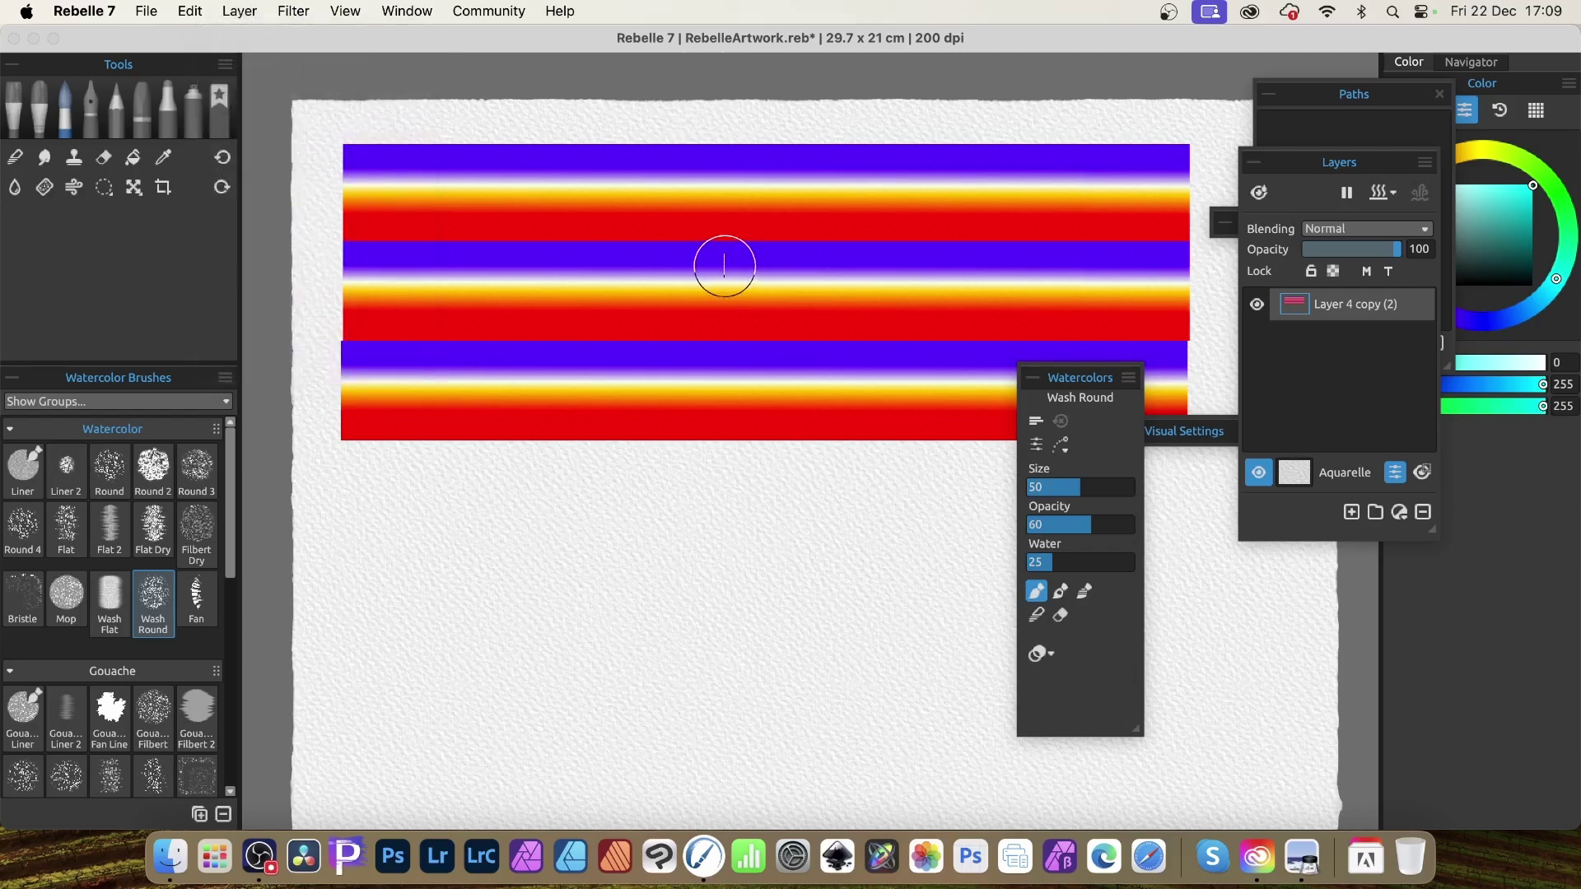
pyautogui.click(138, 186)
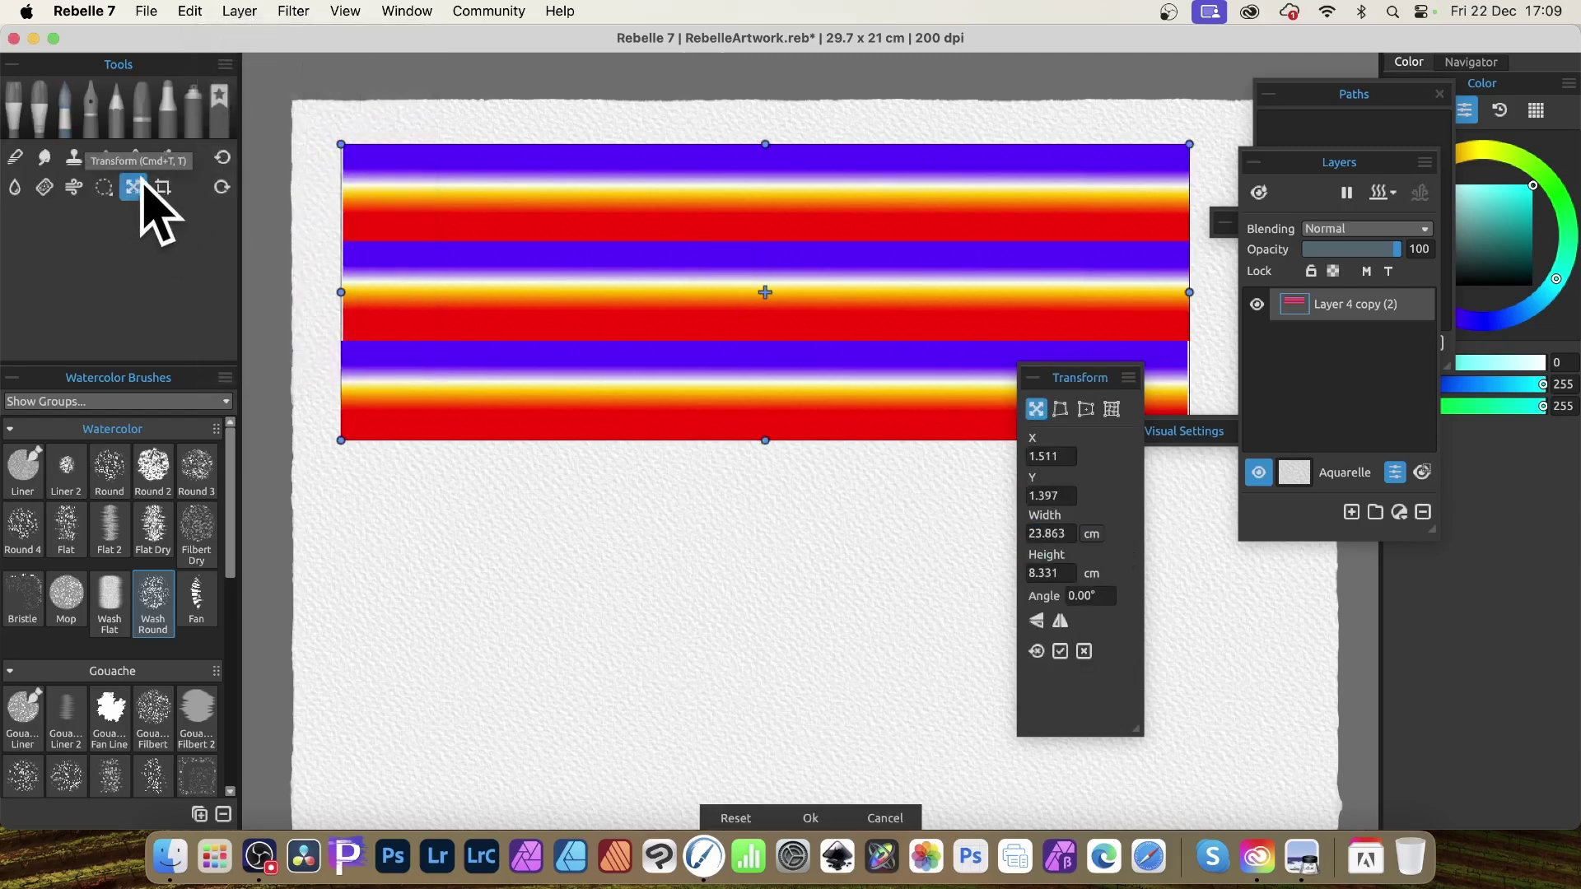
pyautogui.moveTo(681, 194)
pyautogui.mouseDown()
pyautogui.moveTo(649, 233)
pyautogui.moveTo(681, 159)
pyautogui.moveTo(676, 194)
pyautogui.mouseUp()
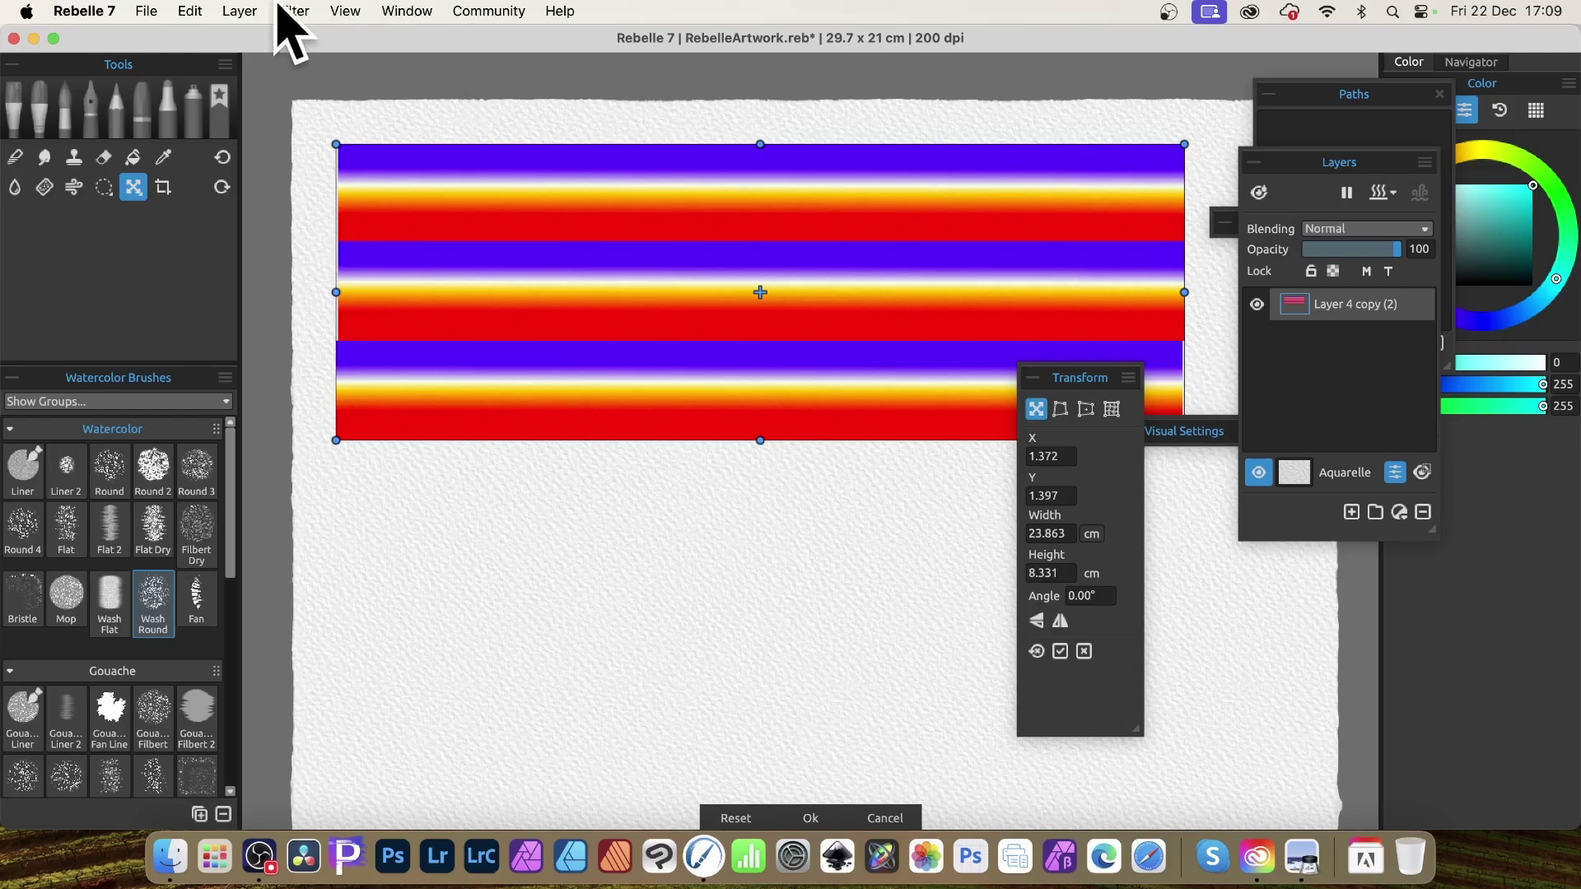
# Step: Duplicate the merged strips layer, rotate the copy 90° so it crosses the original, and apply the transform
pyautogui.click(242, 11)
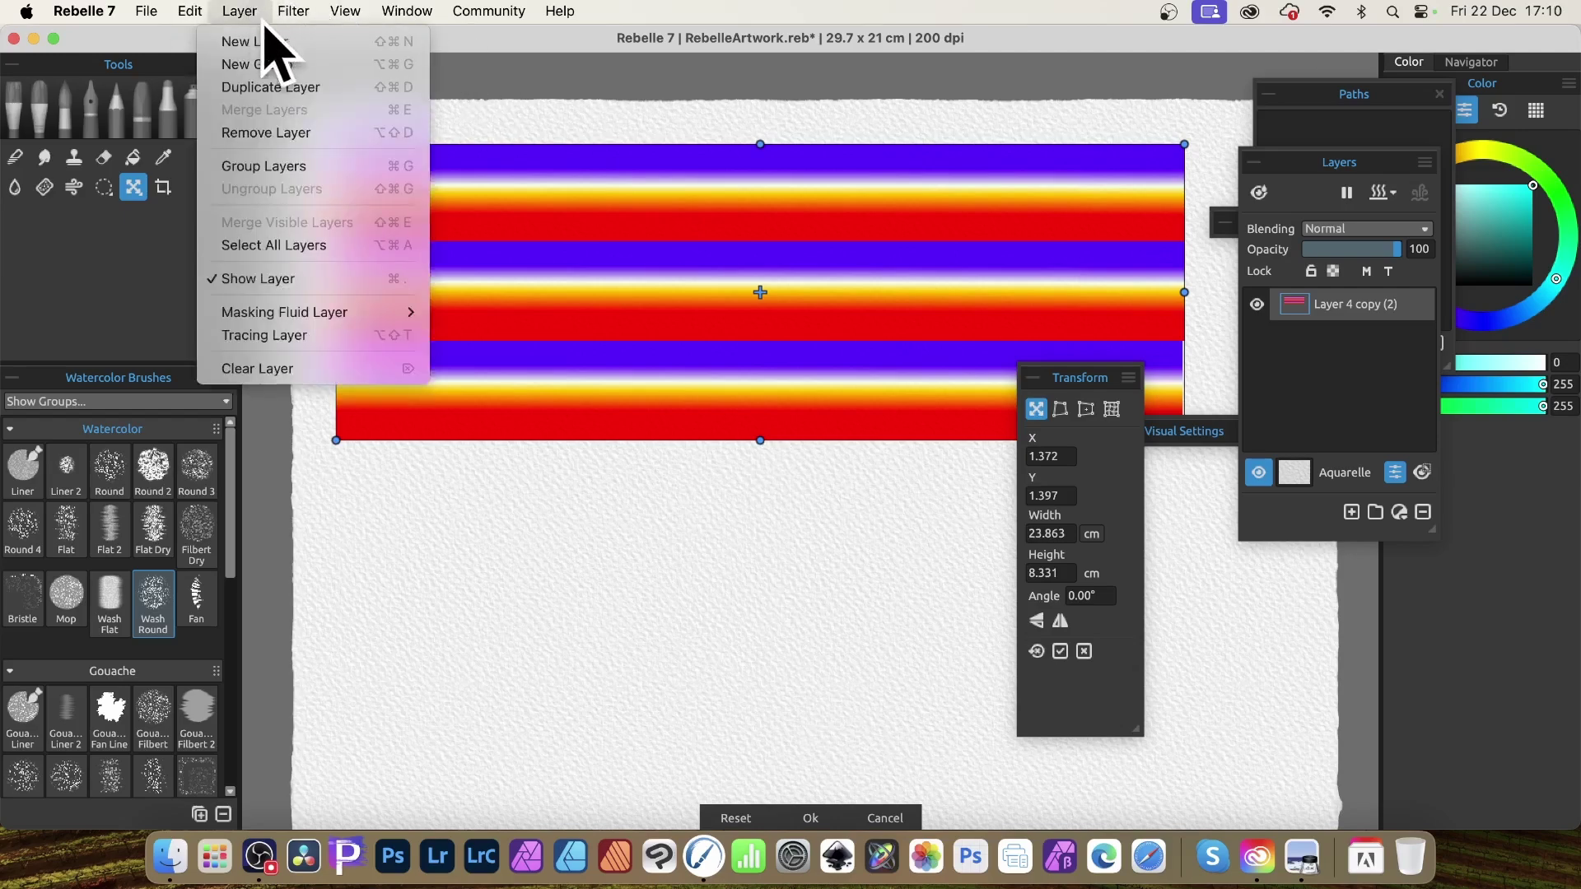
pyautogui.click(284, 85)
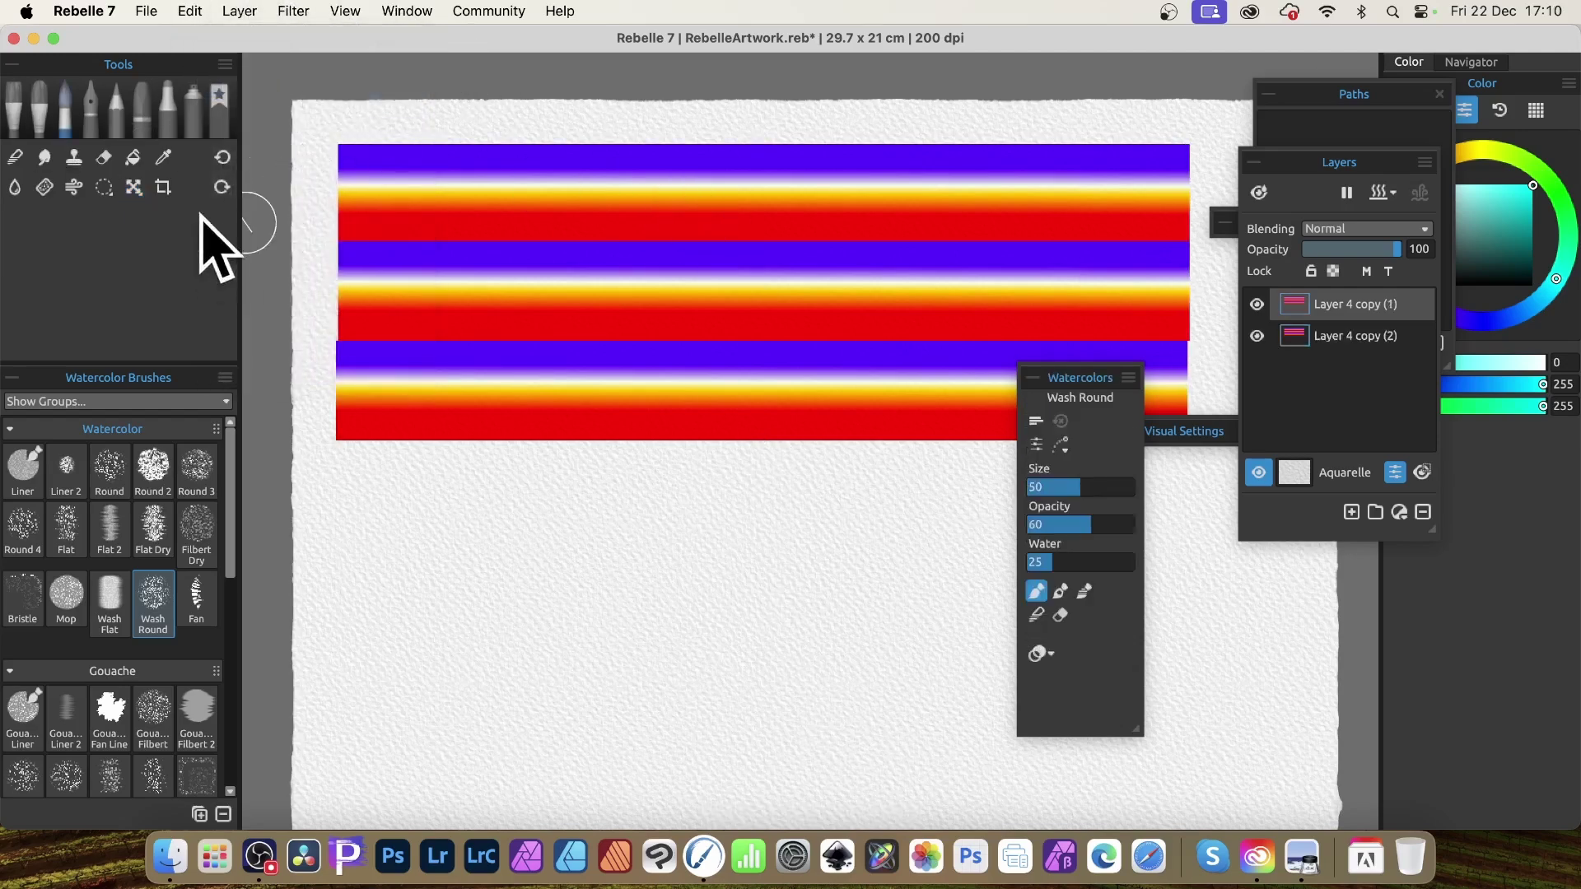
pyautogui.click(133, 188)
pyautogui.moveTo(752, 230)
pyautogui.mouseDown()
pyautogui.moveTo(757, 503)
pyautogui.moveTo(758, 238)
pyautogui.mouseUp()
pyautogui.moveTo(783, 148); pyautogui.dragTo(891, 341)
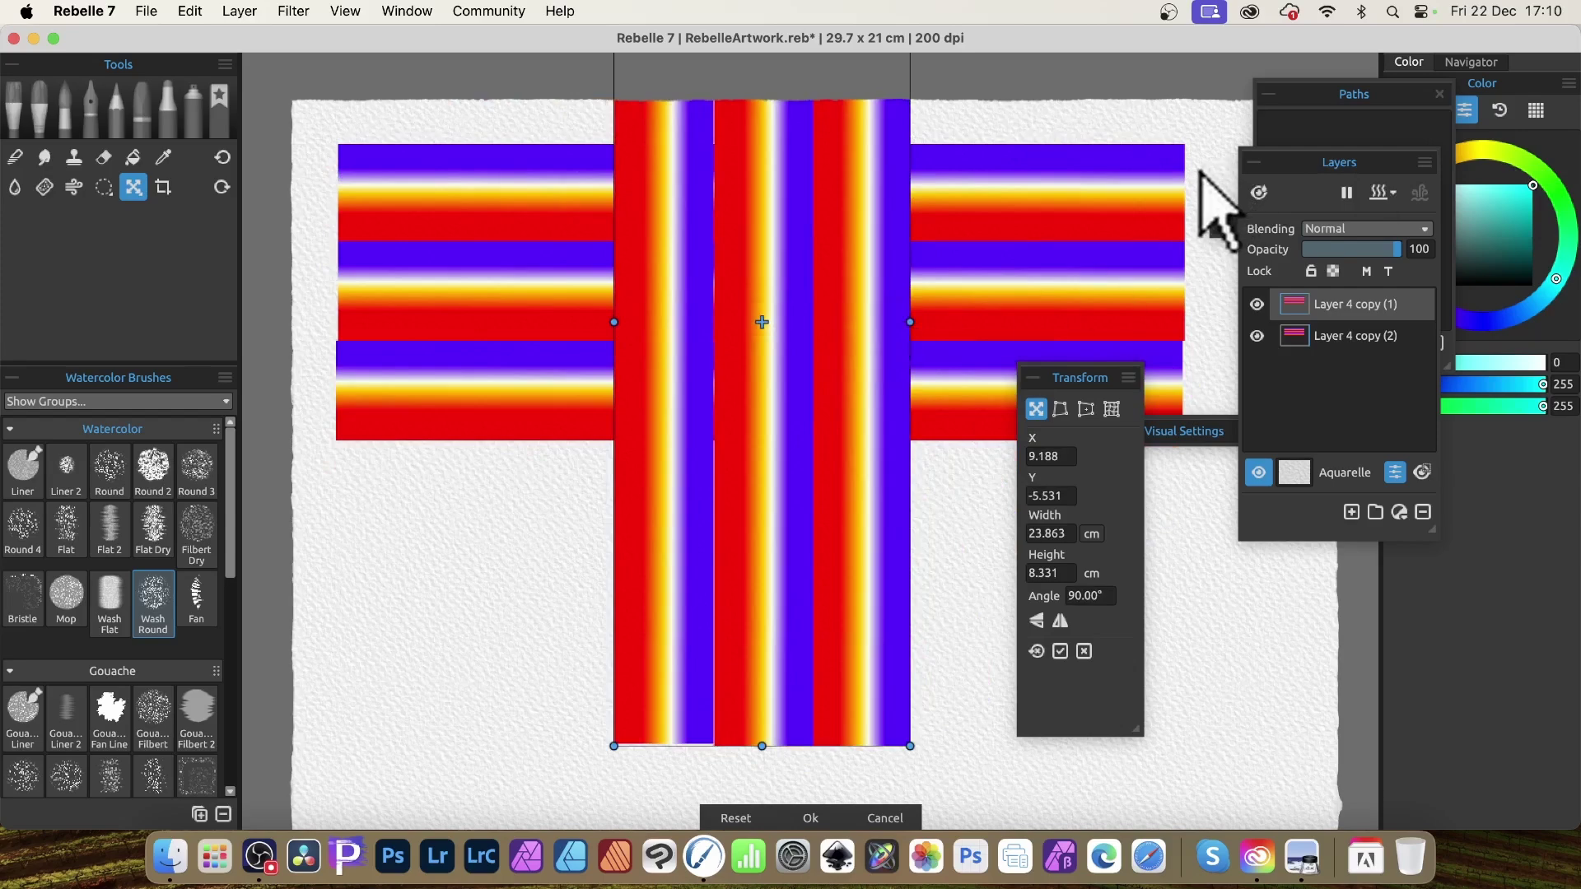
pyautogui.click(811, 817)
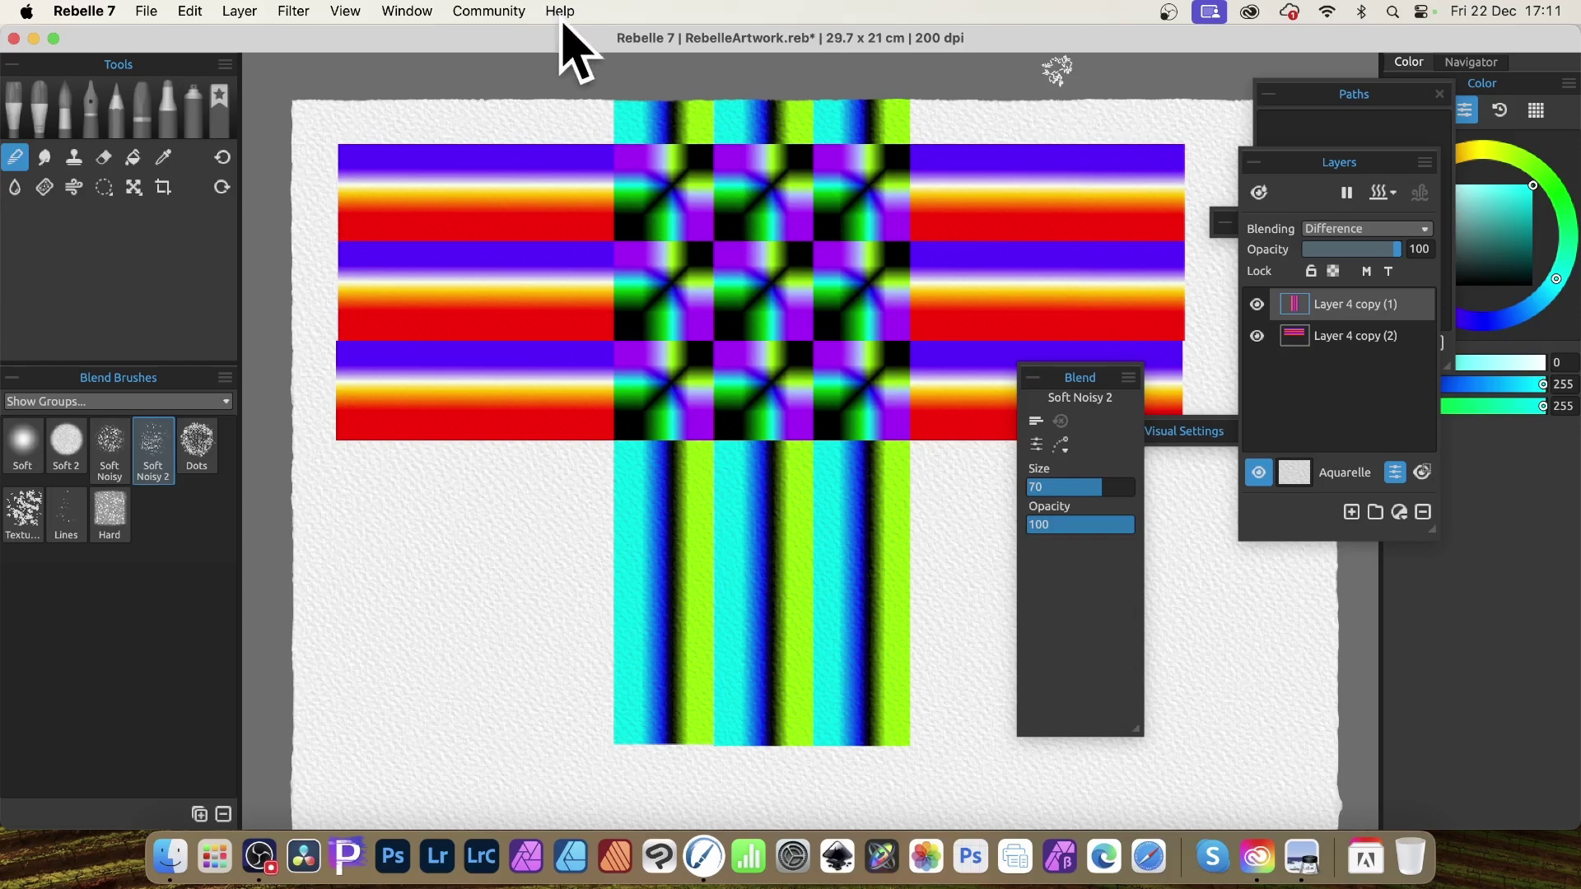
# Step: Merge the visible crossed strip layers and try a stroke with the Soft Noisy 2 blend brush
pyautogui.click(247, 11)
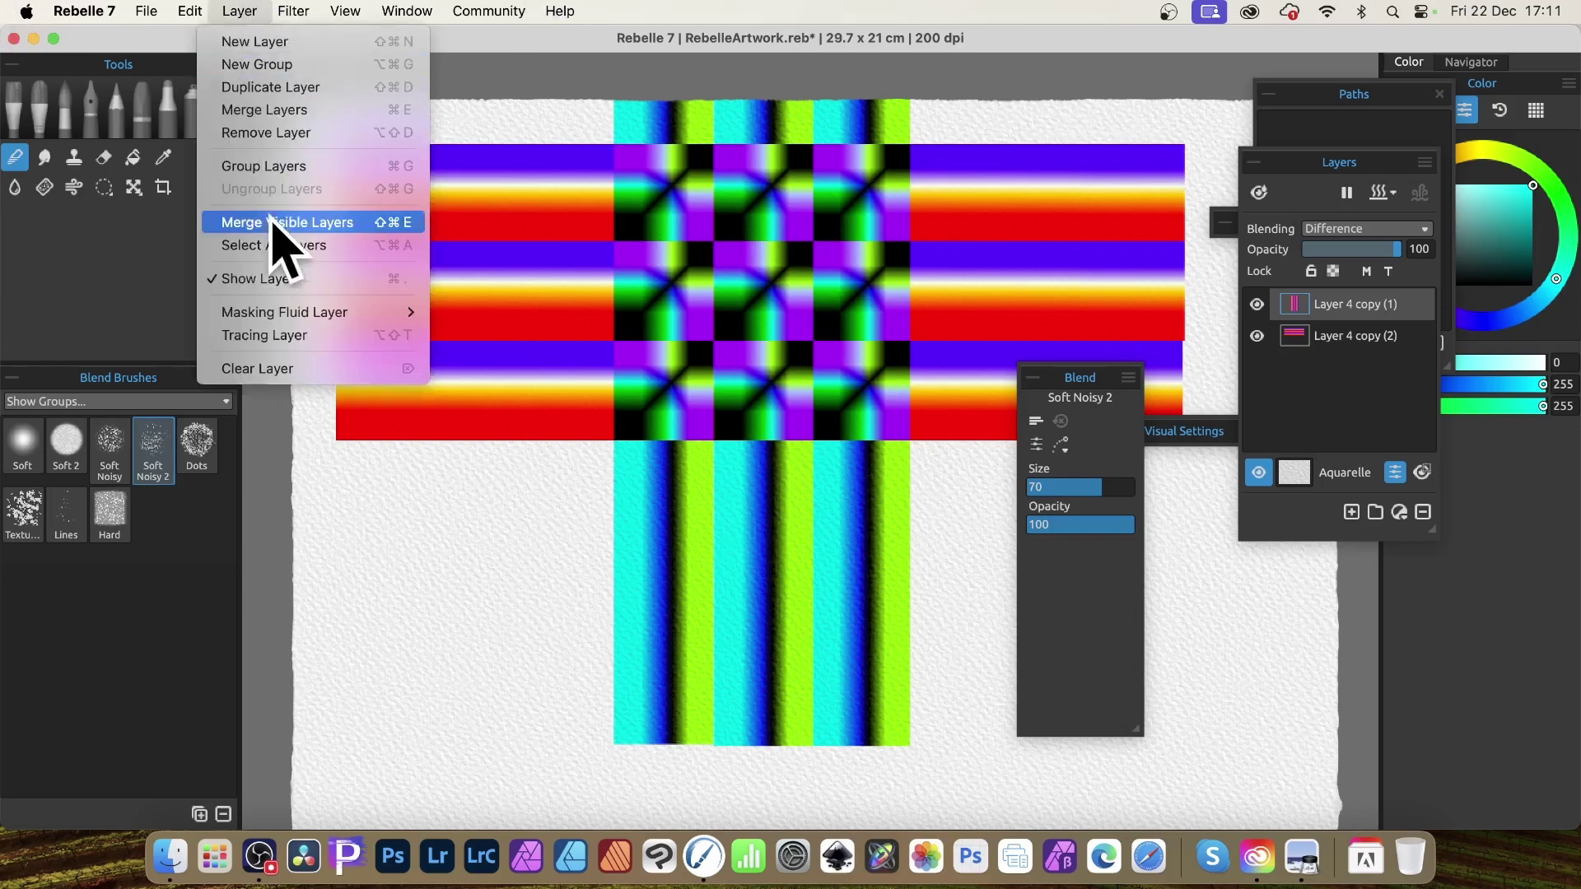
pyautogui.click(305, 223)
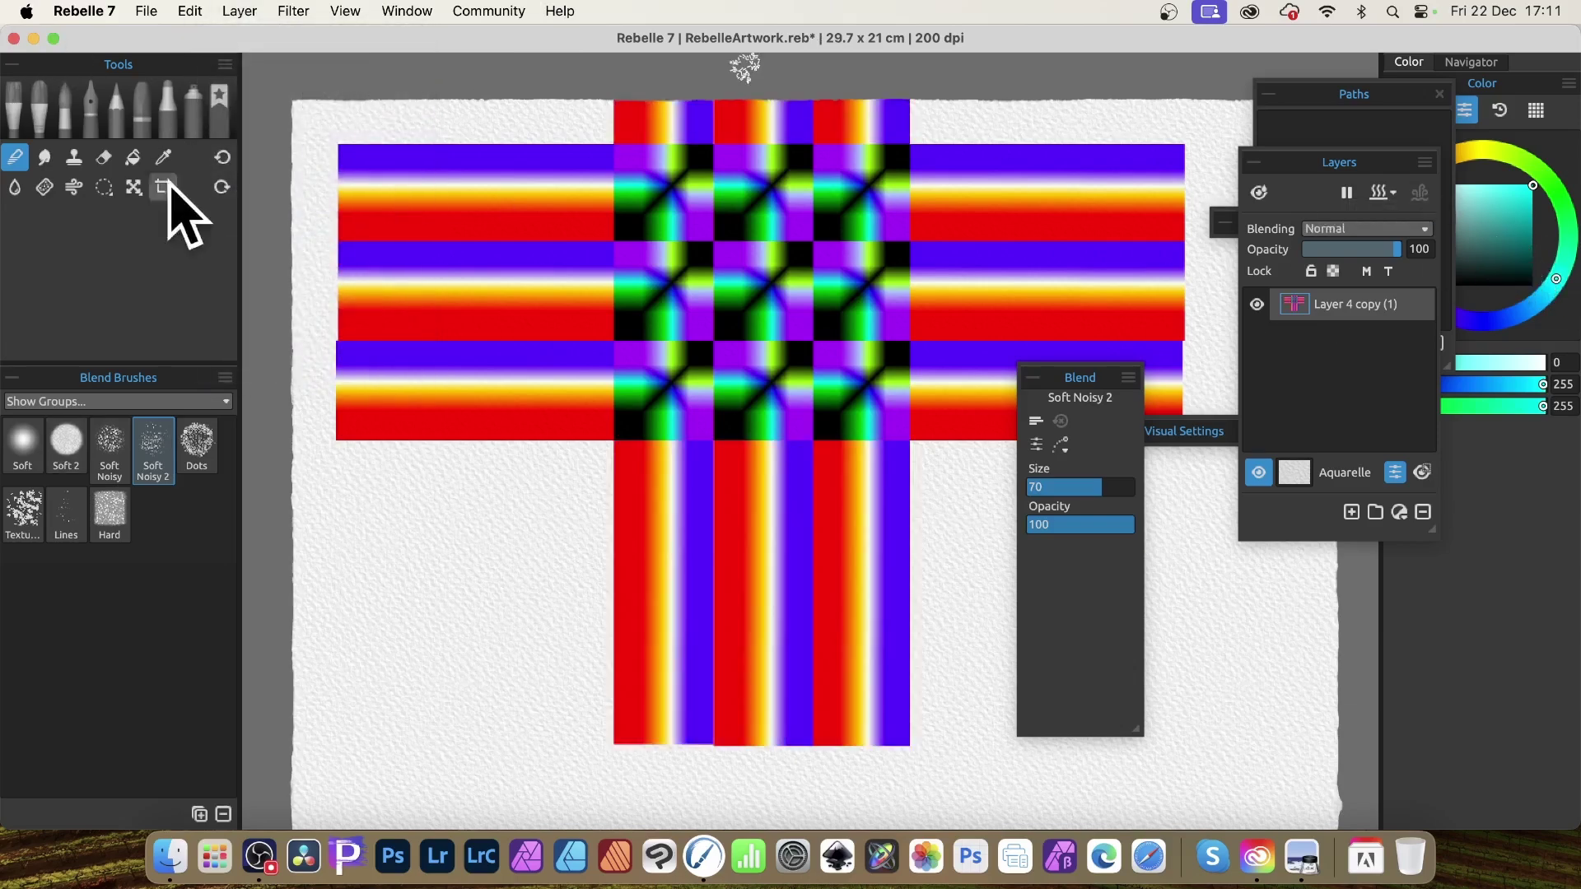
pyautogui.moveTo(628, 111)
pyautogui.mouseDown()
pyautogui.moveTo(560, 215)
pyautogui.moveTo(546, 351)
pyautogui.moveTo(716, 261)
pyautogui.moveTo(820, 261)
pyautogui.moveTo(888, 310)
pyautogui.moveTo(821, 304)
pyautogui.moveTo(860, 256)
pyautogui.moveTo(837, 147)
pyautogui.moveTo(683, 202)
pyautogui.moveTo(740, 180)
pyautogui.moveTo(837, 287)
pyautogui.moveTo(932, 277)
pyautogui.moveTo(858, 410)
pyautogui.moveTo(851, 475)
pyautogui.moveTo(896, 453)
pyautogui.moveTo(894, 435)
pyautogui.moveTo(272, 486)
pyautogui.mouseUp()
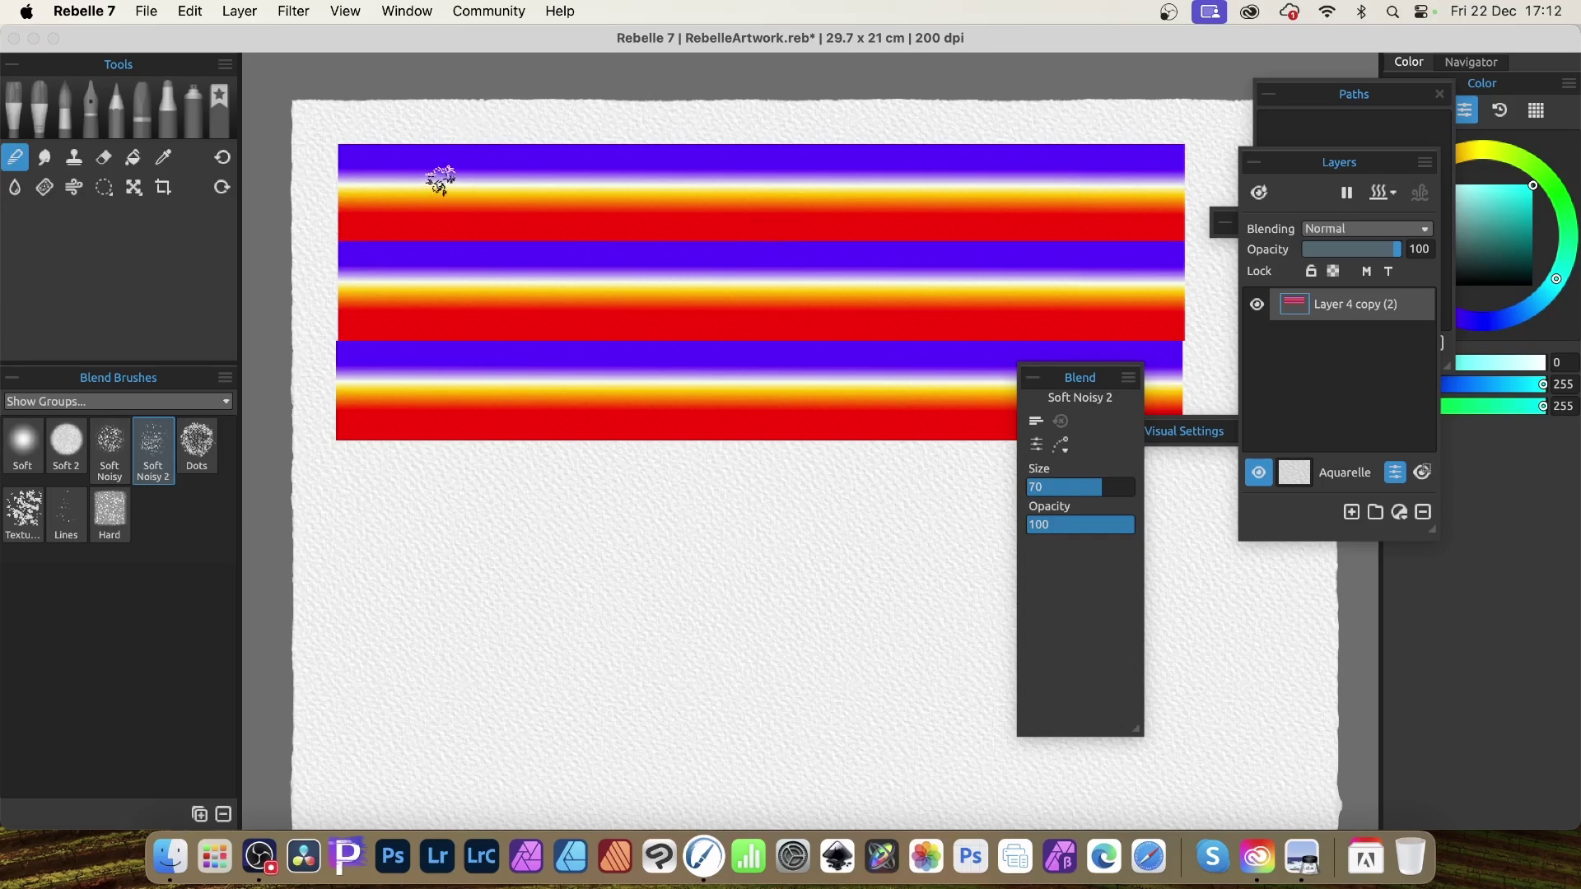
# Step: Transform the horizontal strips by moving them to about X 1.68, Y 2.85 cm
pyautogui.click(134, 188)
pyautogui.moveTo(864, 205); pyautogui.dragTo(903, 250)
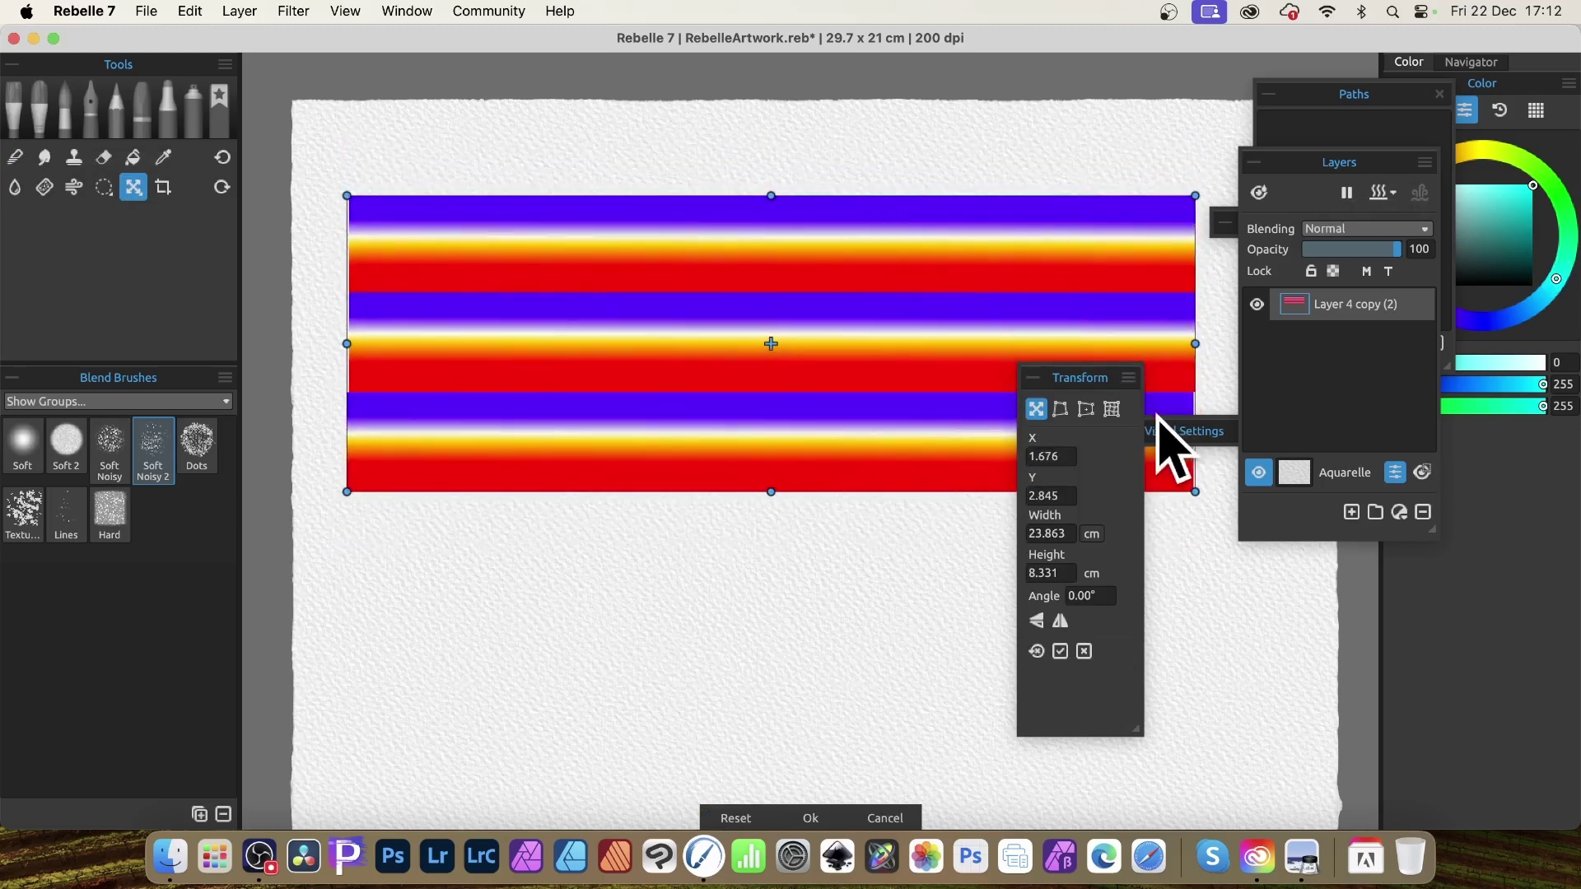
# Step: Try skewing the strips by pulling their upper-right corner above the canvas edge, and cancel the transform
pyautogui.click(1060, 409)
pyautogui.moveTo(1194, 196); pyautogui.dragTo(1184, 56)
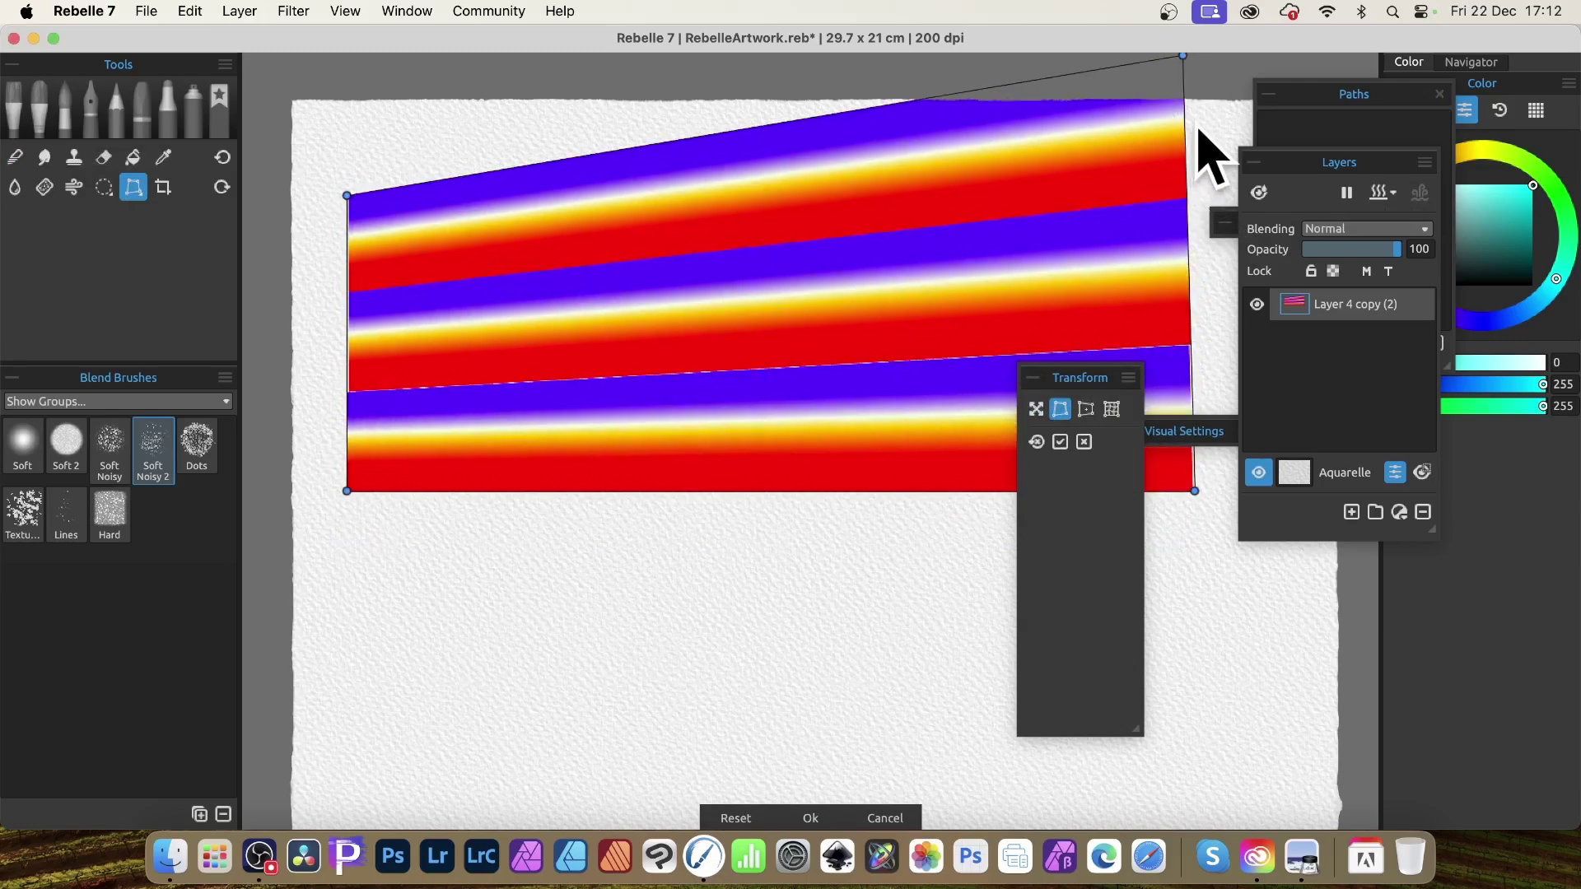
pyautogui.click(883, 817)
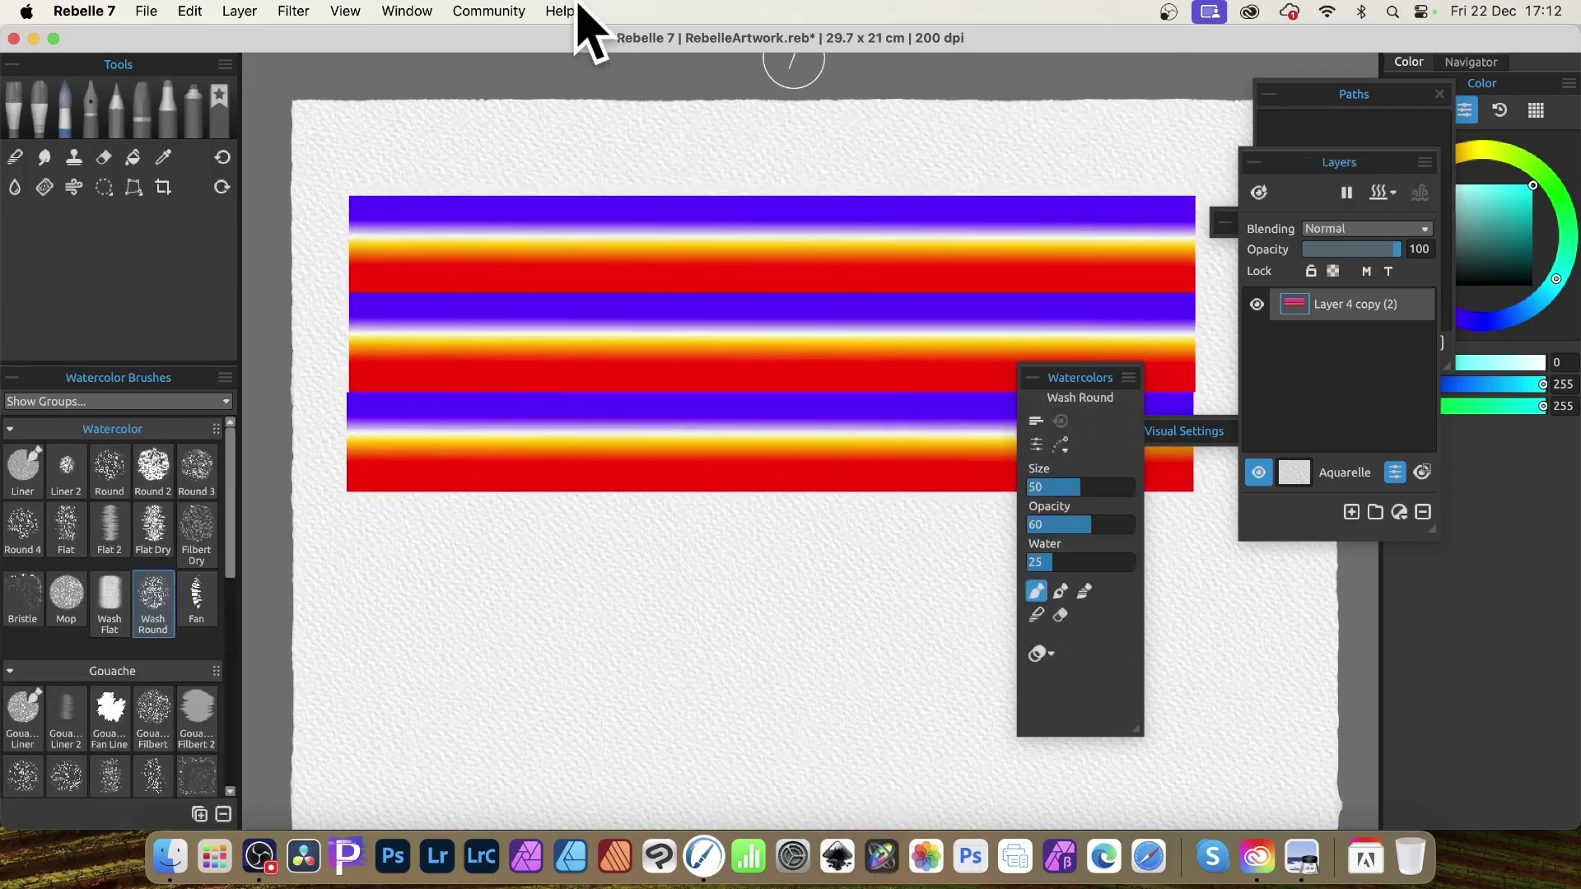
# Step: Squeeze the strips' right end toward the lower corner with the Perspective transform and apply it
pyautogui.click(134, 188)
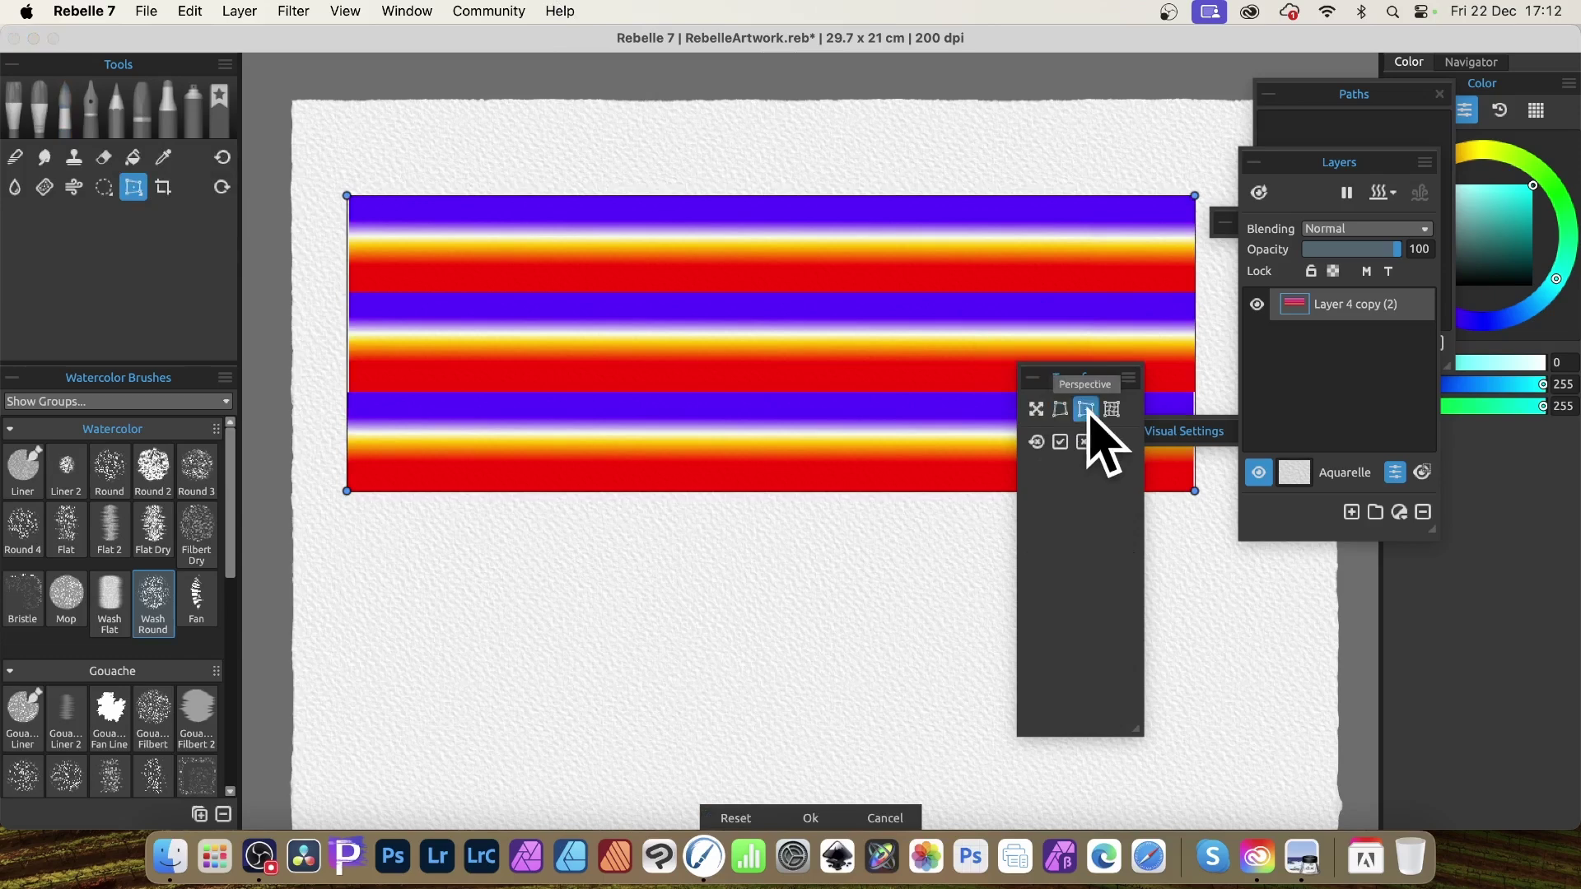
pyautogui.moveTo(1194, 196); pyautogui.dragTo(1195, 456)
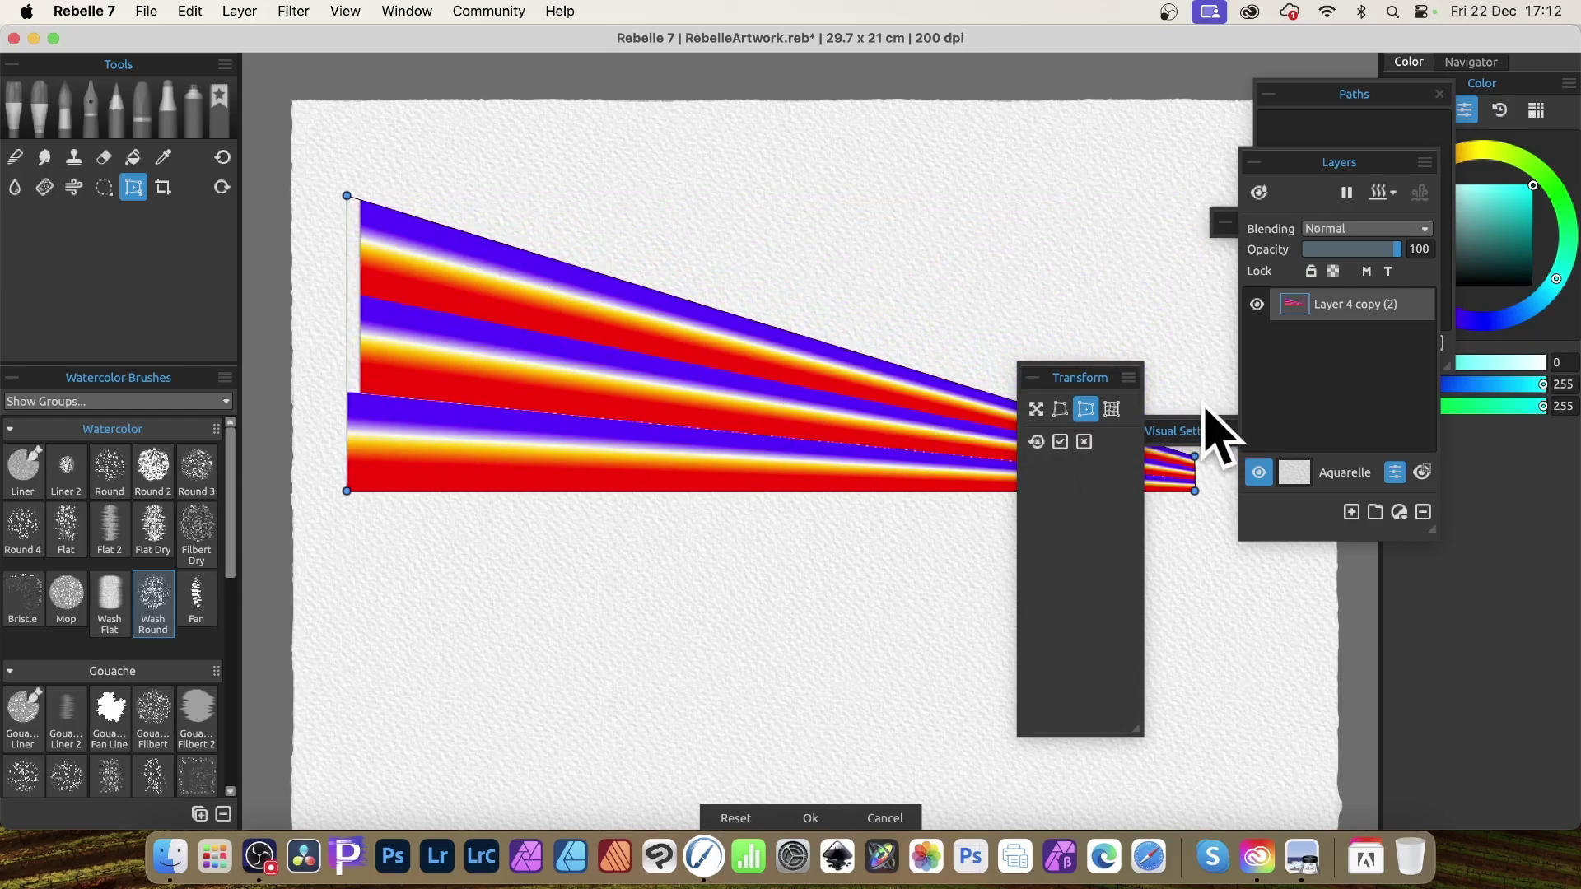
pyautogui.click(1060, 443)
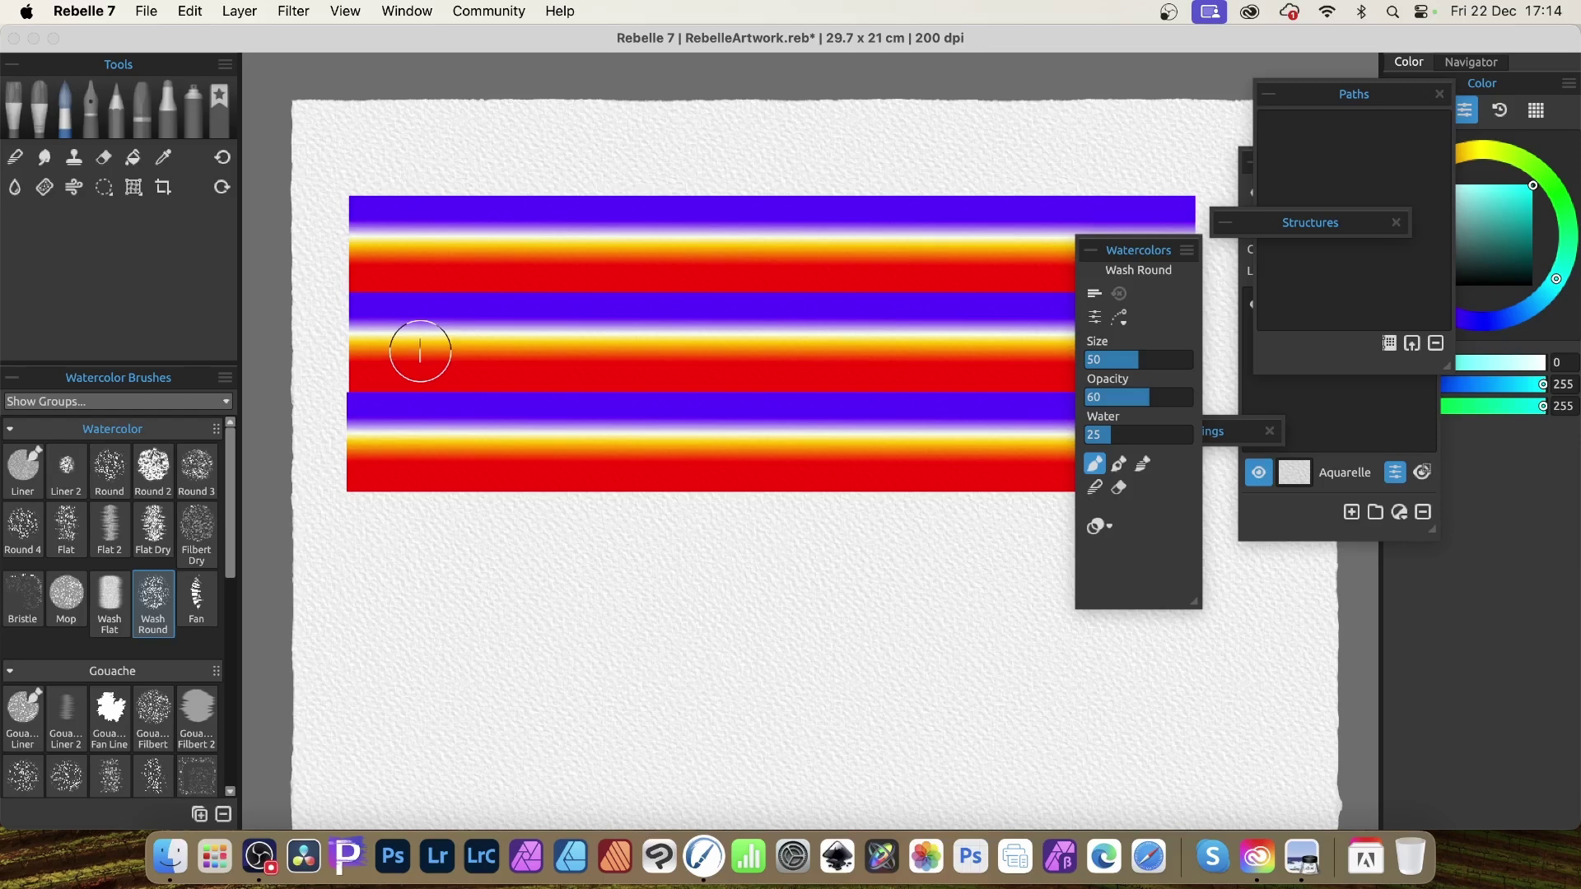
# Step: Warp the strips with a Split 7 grid, pulling three alternate upper-edge points upward into wave crests
pyautogui.click(135, 193)
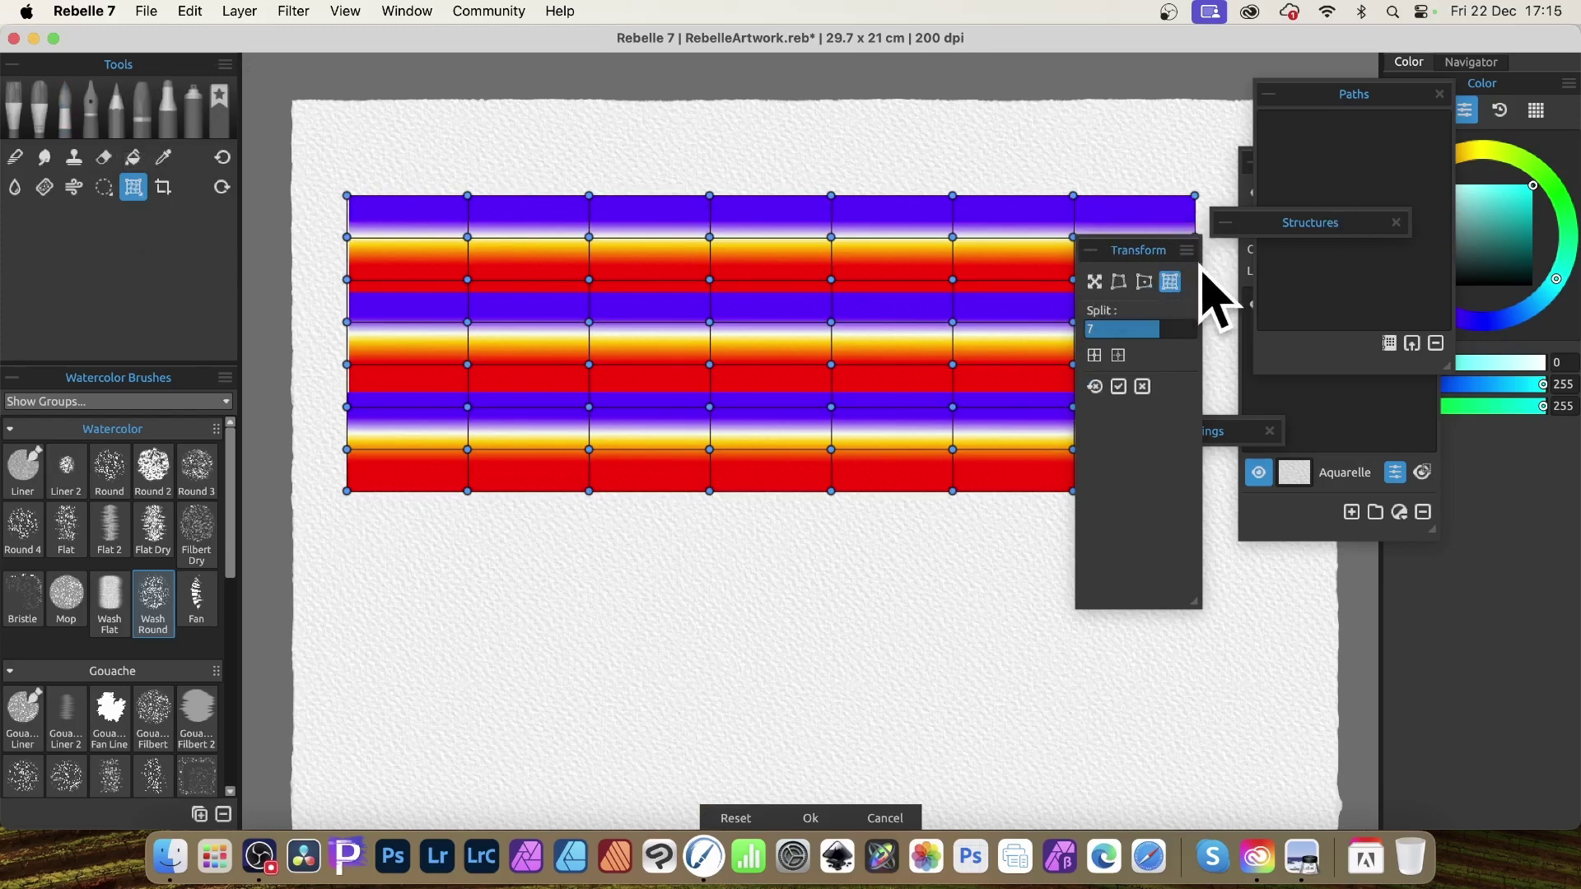
pyautogui.click(403, 12)
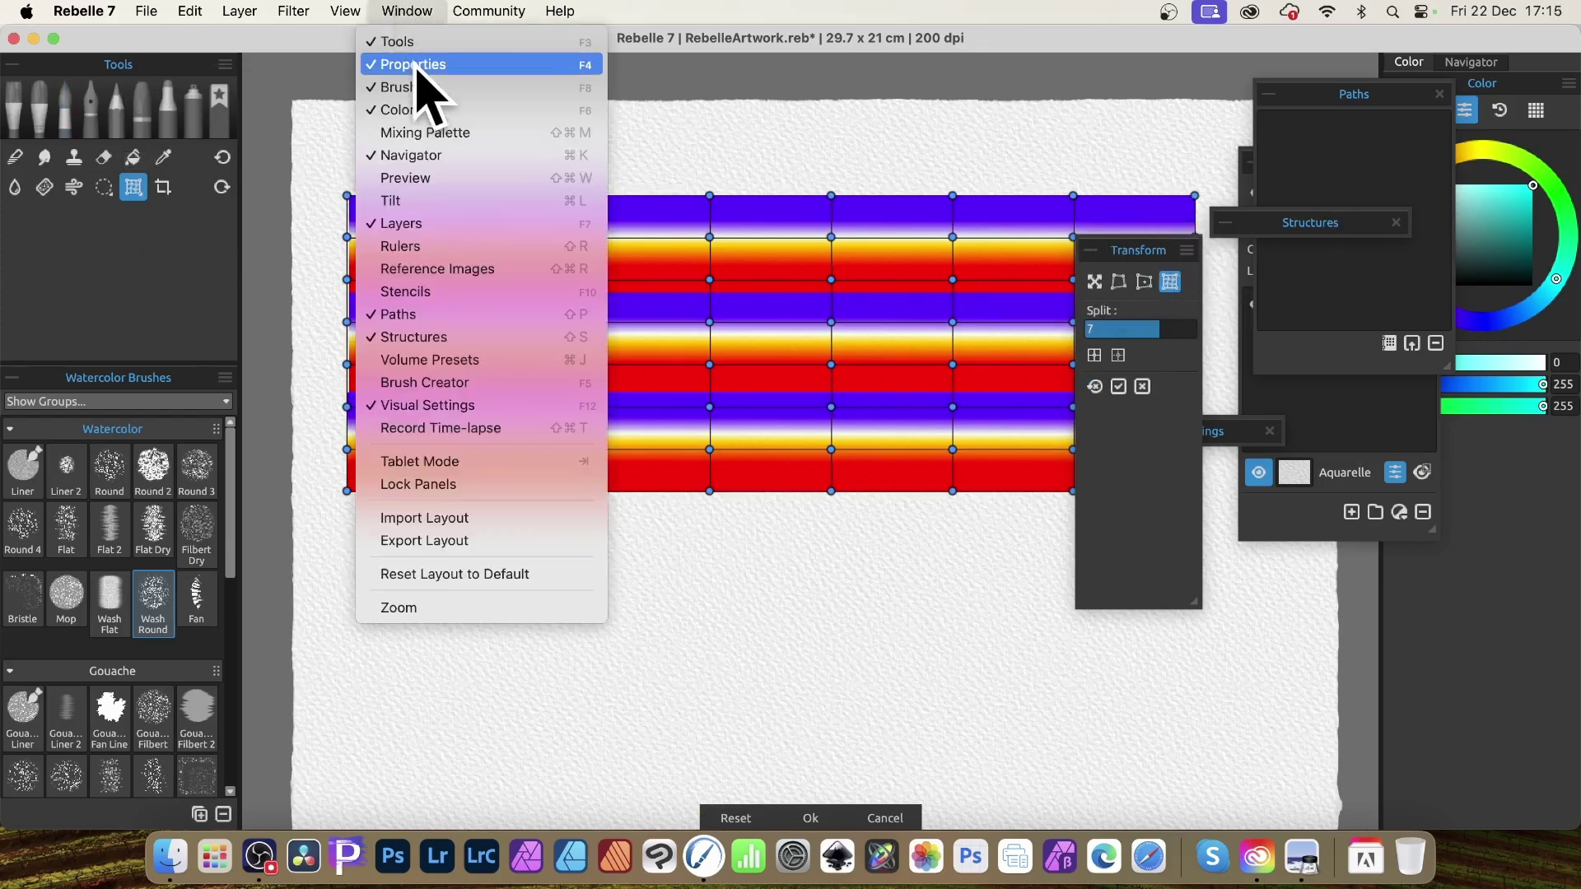
pyautogui.click(1168, 278)
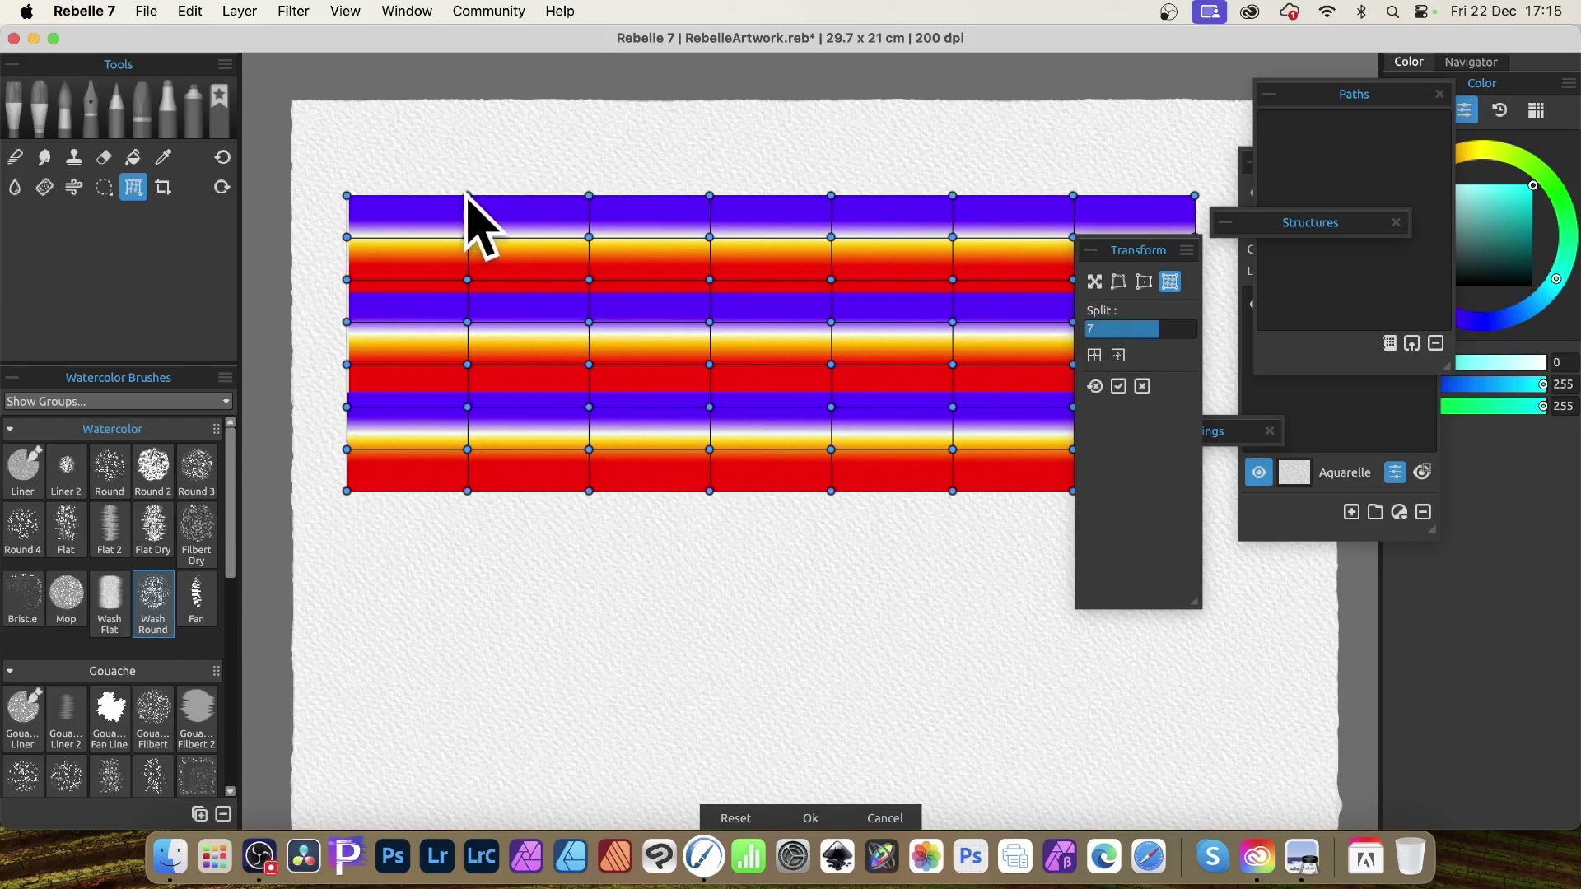
pyautogui.moveTo(466, 196); pyautogui.dragTo(471, 117)
pyautogui.moveTo(709, 196); pyautogui.dragTo(717, 120)
pyautogui.moveTo(953, 196); pyautogui.dragTo(958, 122)
# Step: Move the transform properties clear of the strips and pull three alternate lower-edge grid points downward into matching waves
pyautogui.moveTo(1142, 254); pyautogui.dragTo(1235, 310)
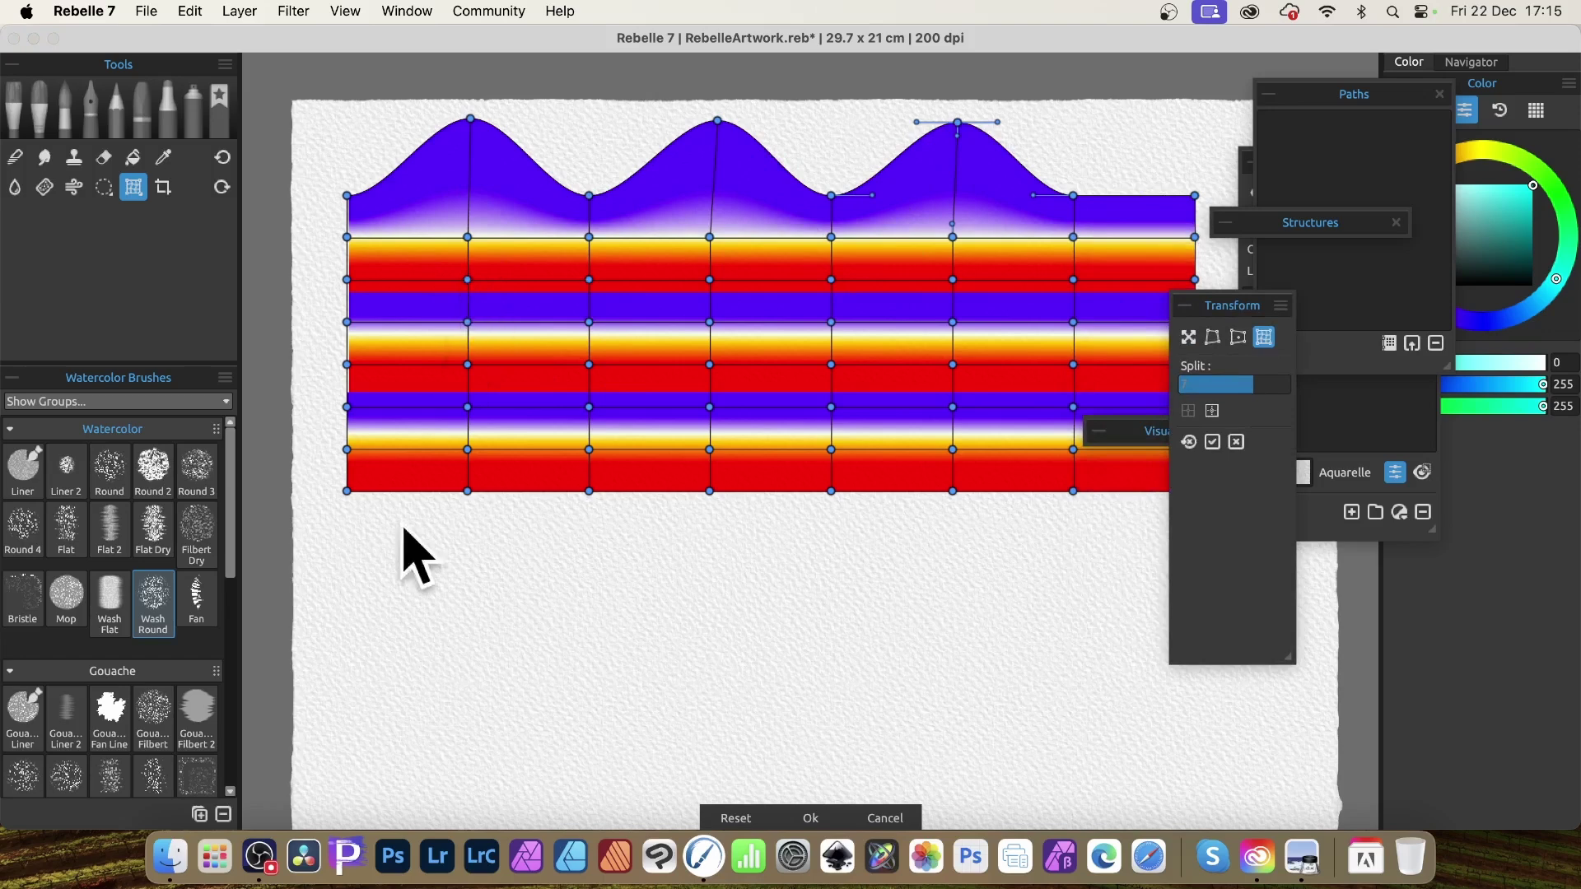
pyautogui.moveTo(468, 493); pyautogui.dragTo(464, 594)
pyautogui.moveTo(709, 493); pyautogui.dragTo(704, 595)
pyautogui.moveTo(952, 493); pyautogui.dragTo(960, 576)
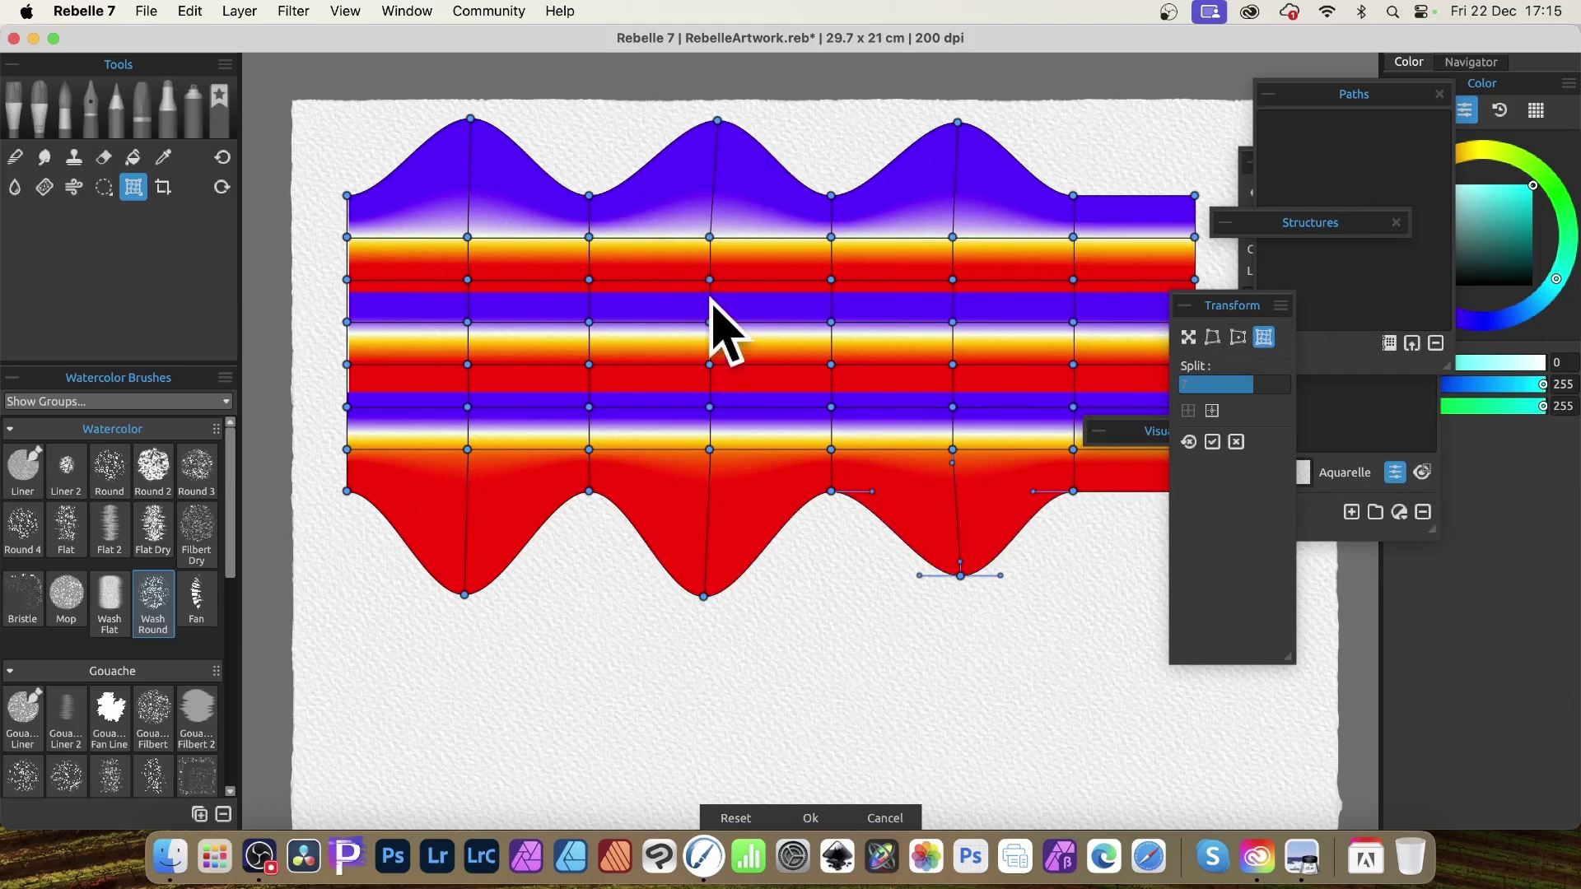
# Step: Raise the second- and third-row grid points beneath all three crests so the upper gradient bands follow the waves
pyautogui.moveTo(711, 239); pyautogui.dragTo(715, 187)
pyautogui.moveTo(957, 237); pyautogui.dragTo(959, 176)
pyautogui.moveTo(955, 279); pyautogui.dragTo(956, 227)
pyautogui.moveTo(710, 279); pyautogui.dragTo(709, 254)
pyautogui.moveTo(468, 238); pyautogui.dragTo(470, 194)
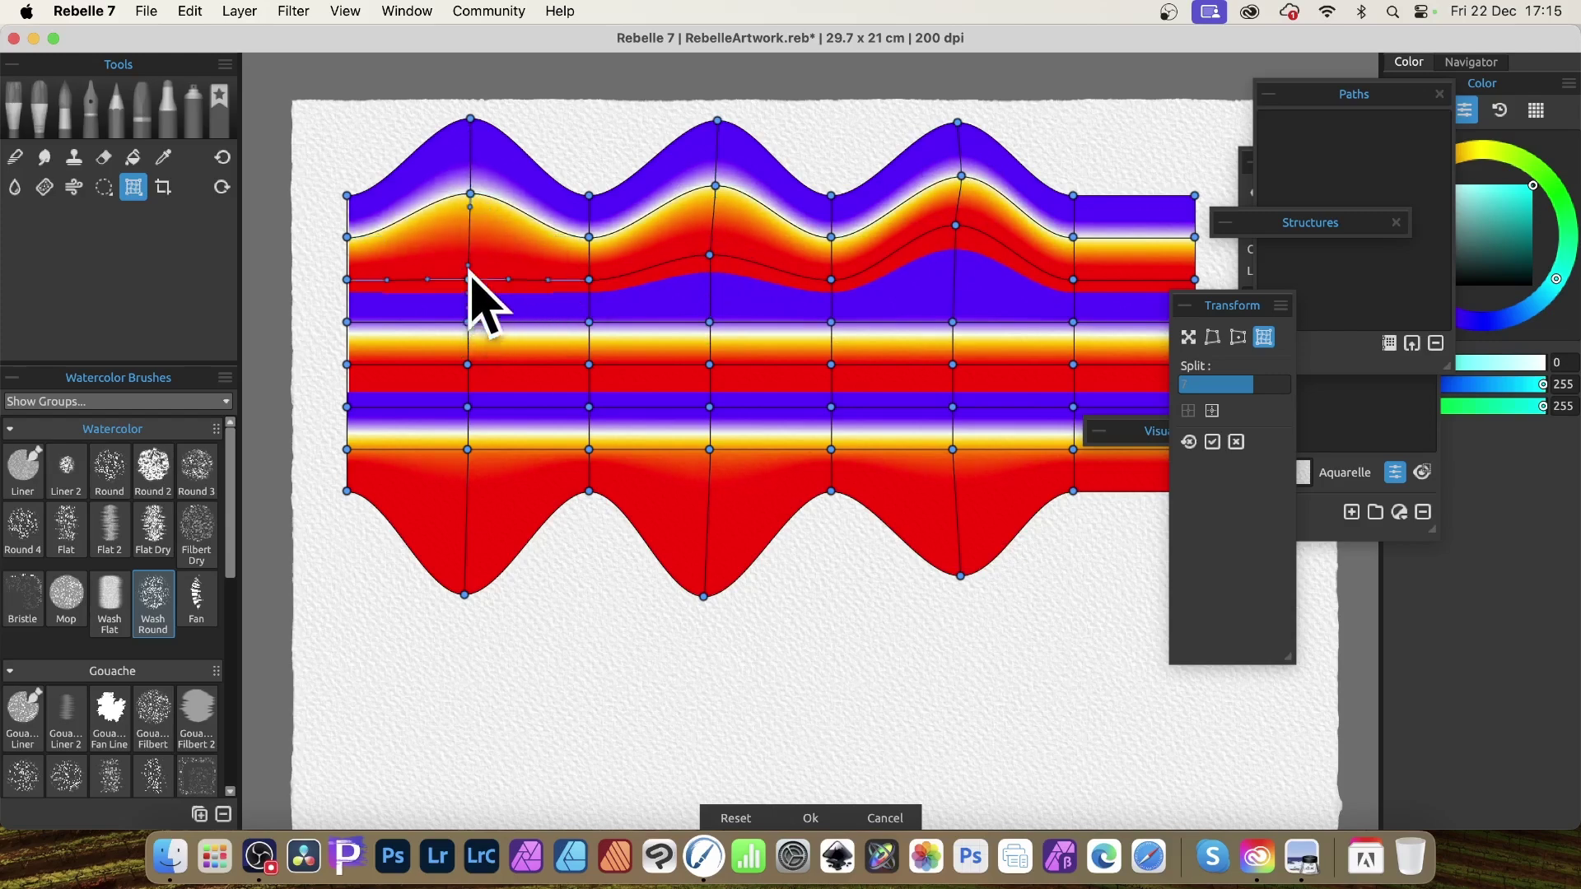
pyautogui.moveTo(467, 279); pyautogui.dragTo(470, 247)
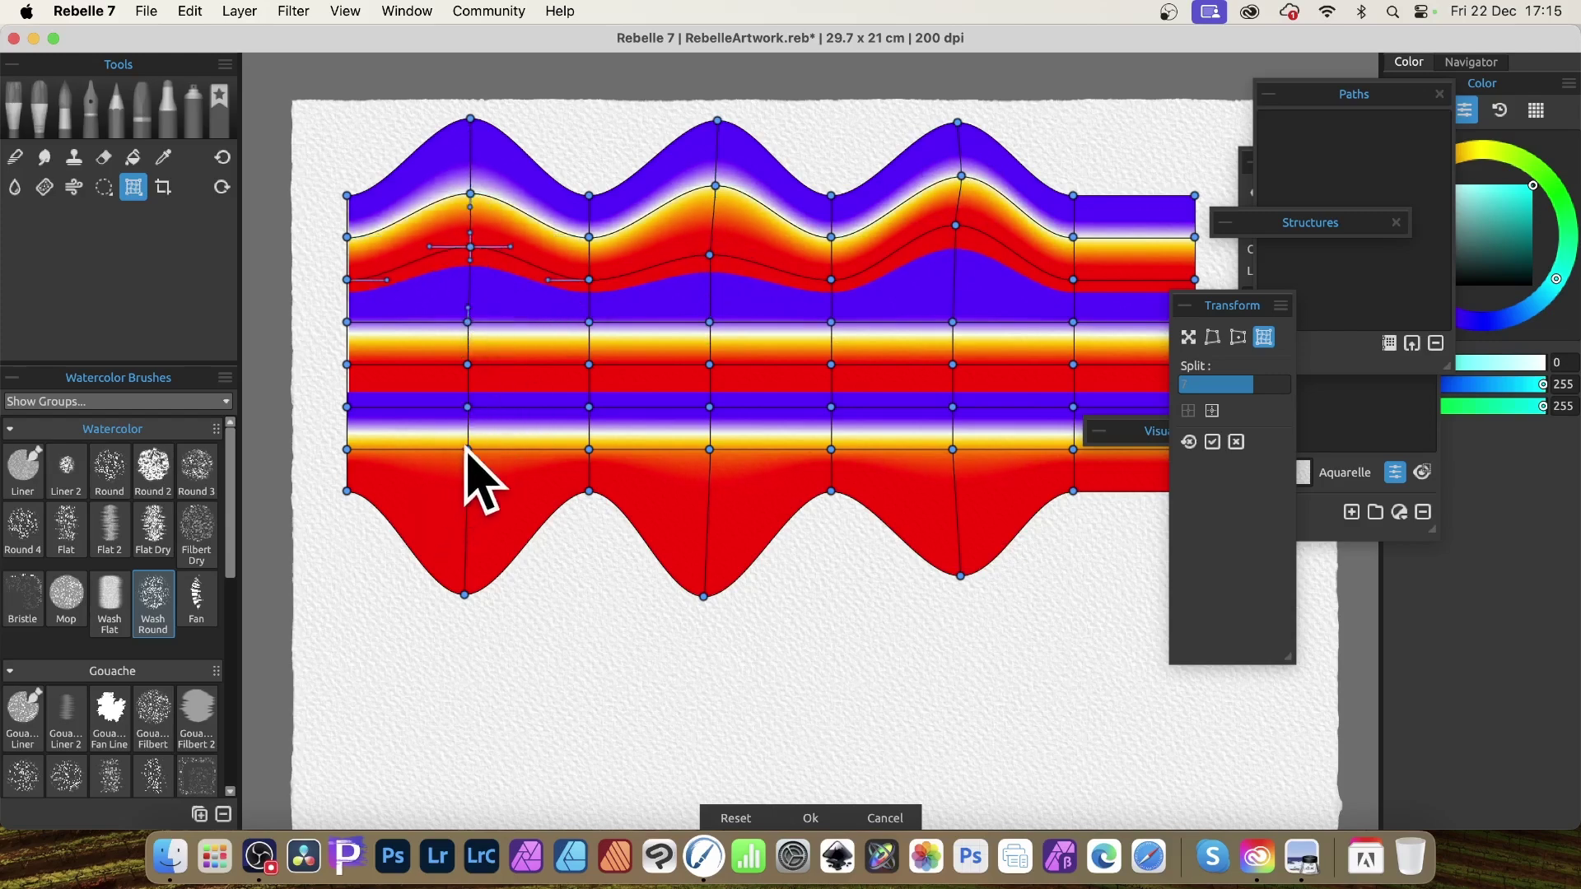
# Step: Spread the first wave column's remaining inner grid points, bulging its middle band and curving the lower bands downward
pyautogui.moveTo(467, 450); pyautogui.dragTo(460, 519)
pyautogui.moveTo(468, 407); pyautogui.dragTo(464, 448)
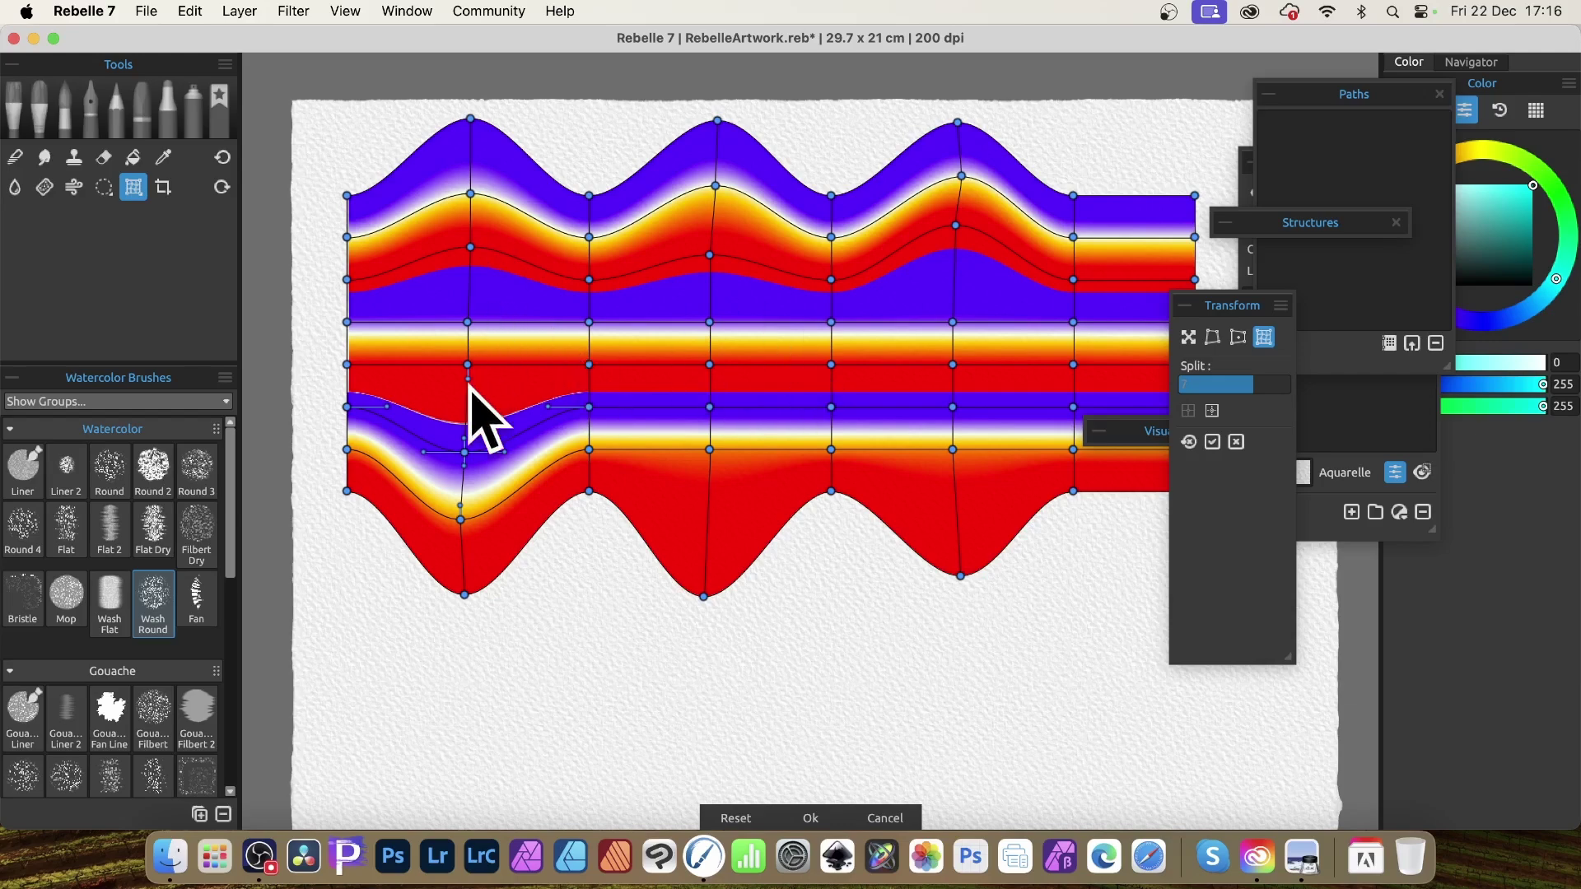
pyautogui.moveTo(468, 324); pyautogui.dragTo(466, 293)
pyautogui.moveTo(467, 363); pyautogui.dragTo(468, 395)
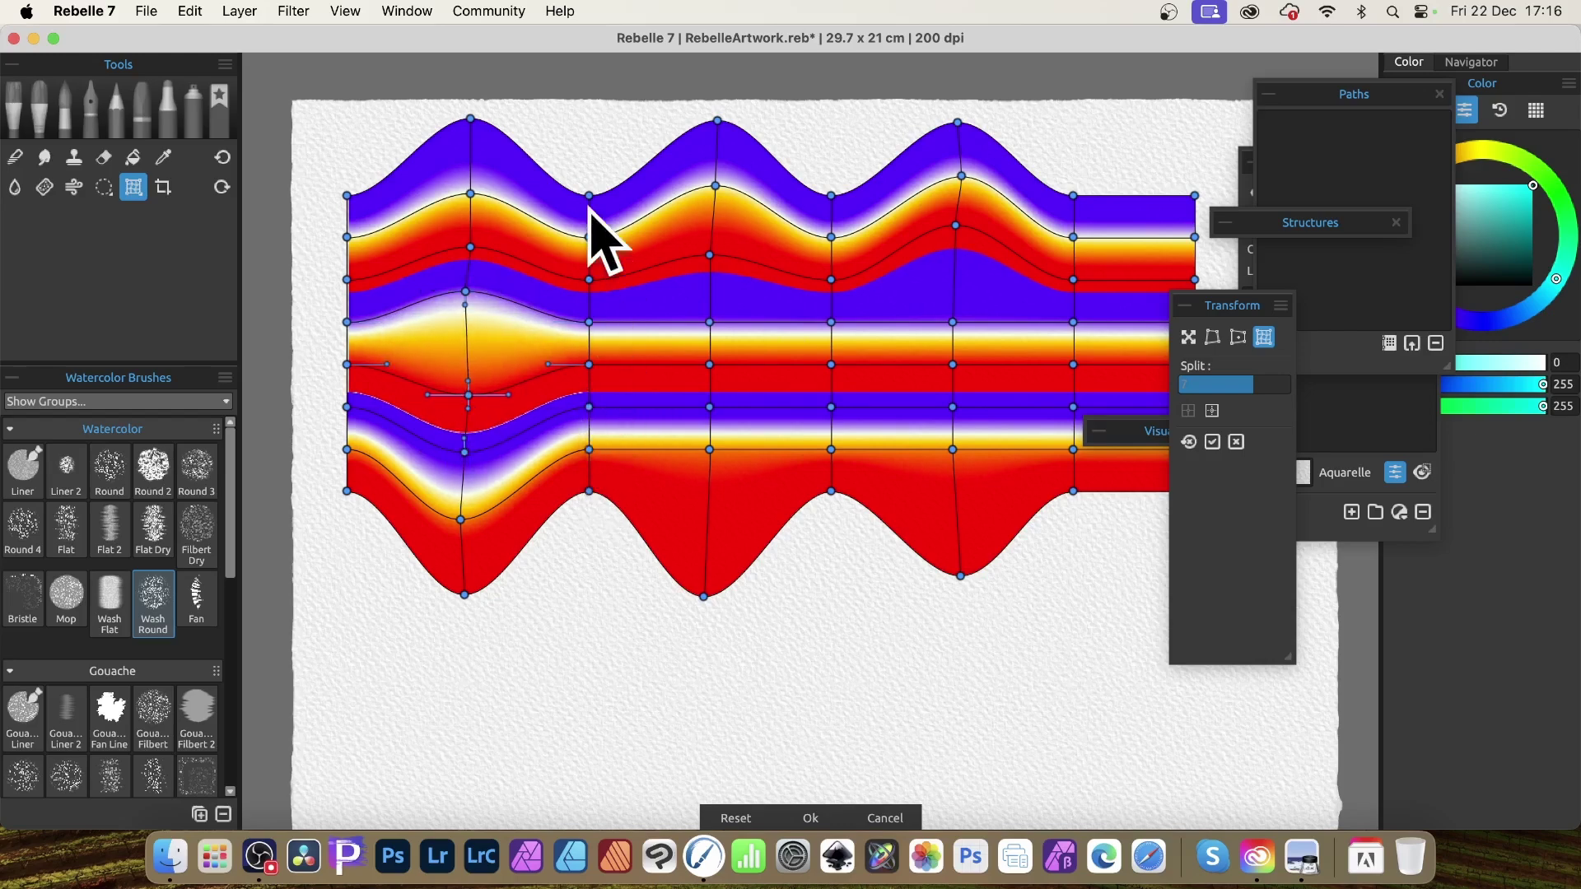
# Step: Adjust the inner grid points of the second and third wave columns to bend their bands, and apply the warp
pyautogui.moveTo(708, 255); pyautogui.dragTo(713, 234)
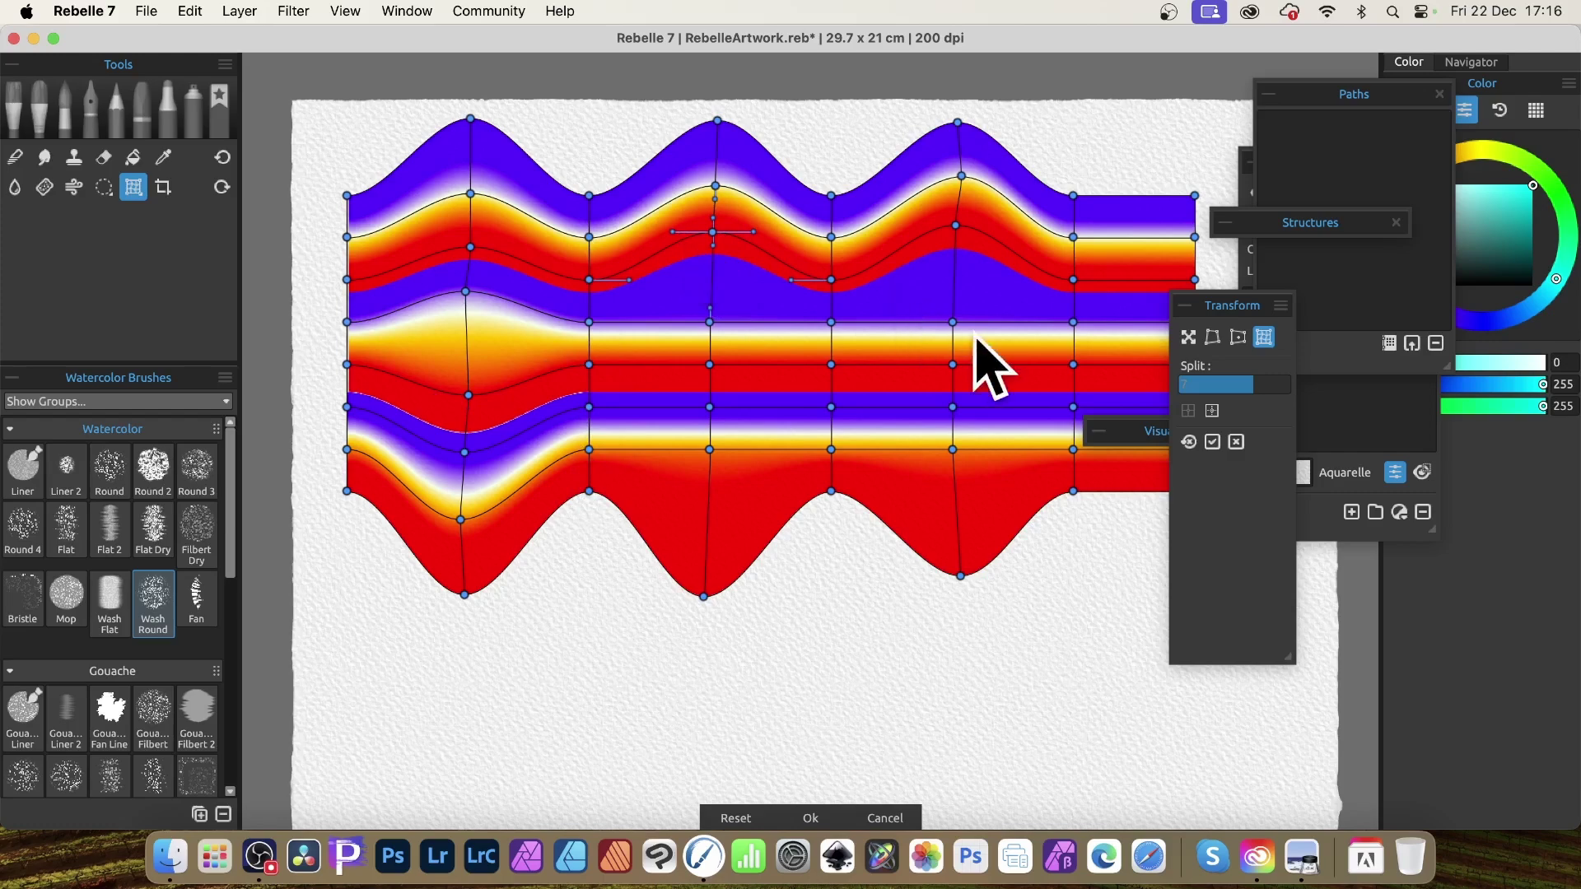
pyautogui.moveTo(952, 322); pyautogui.dragTo(956, 283)
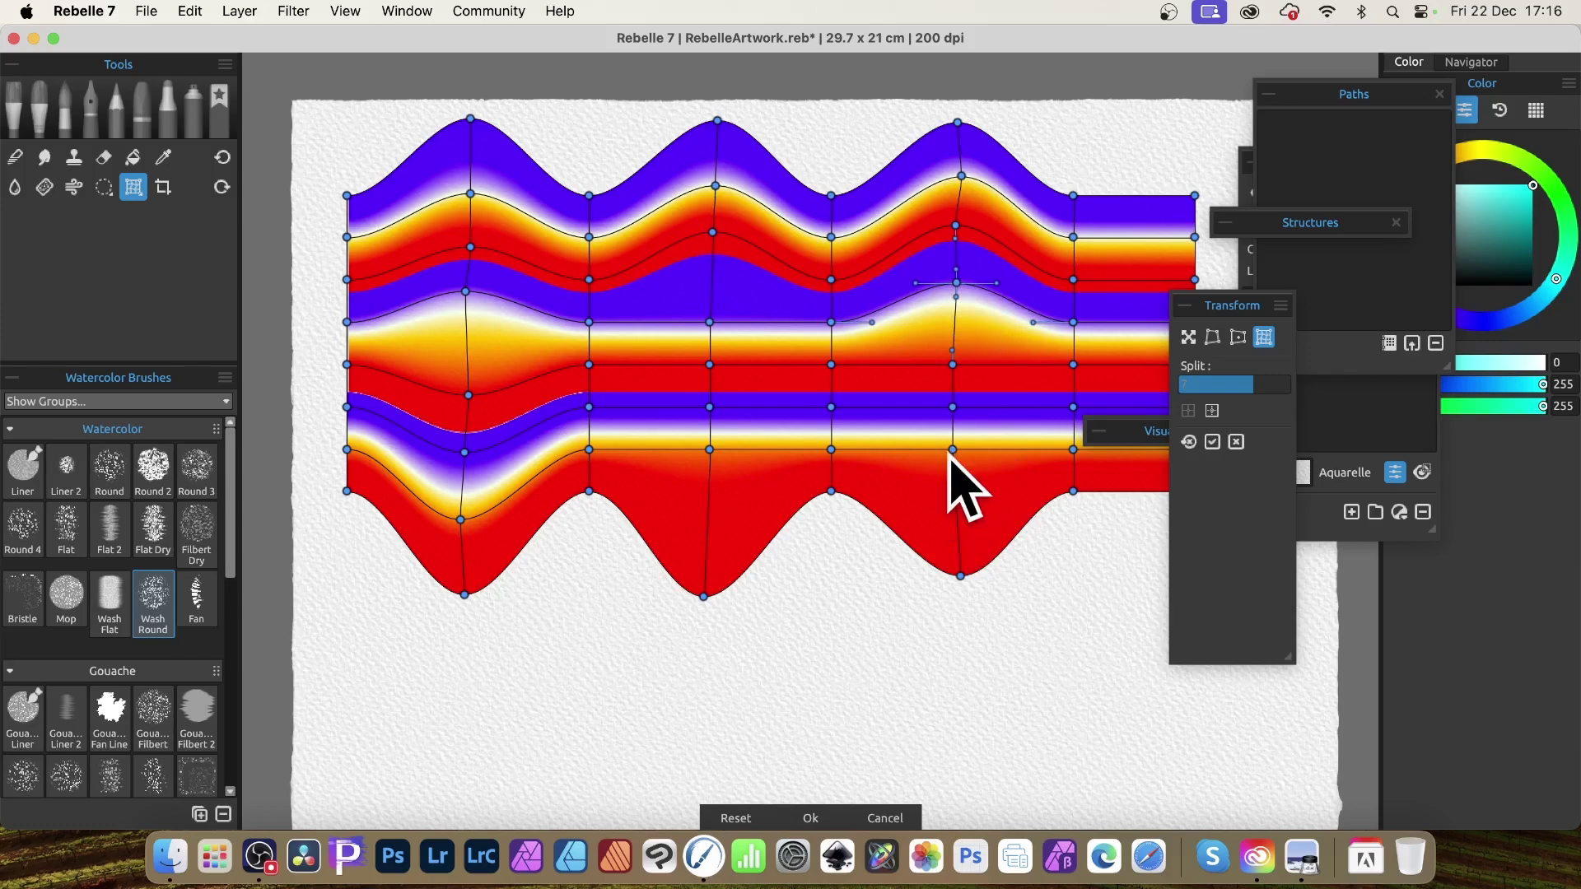
pyautogui.moveTo(952, 449); pyautogui.dragTo(955, 497)
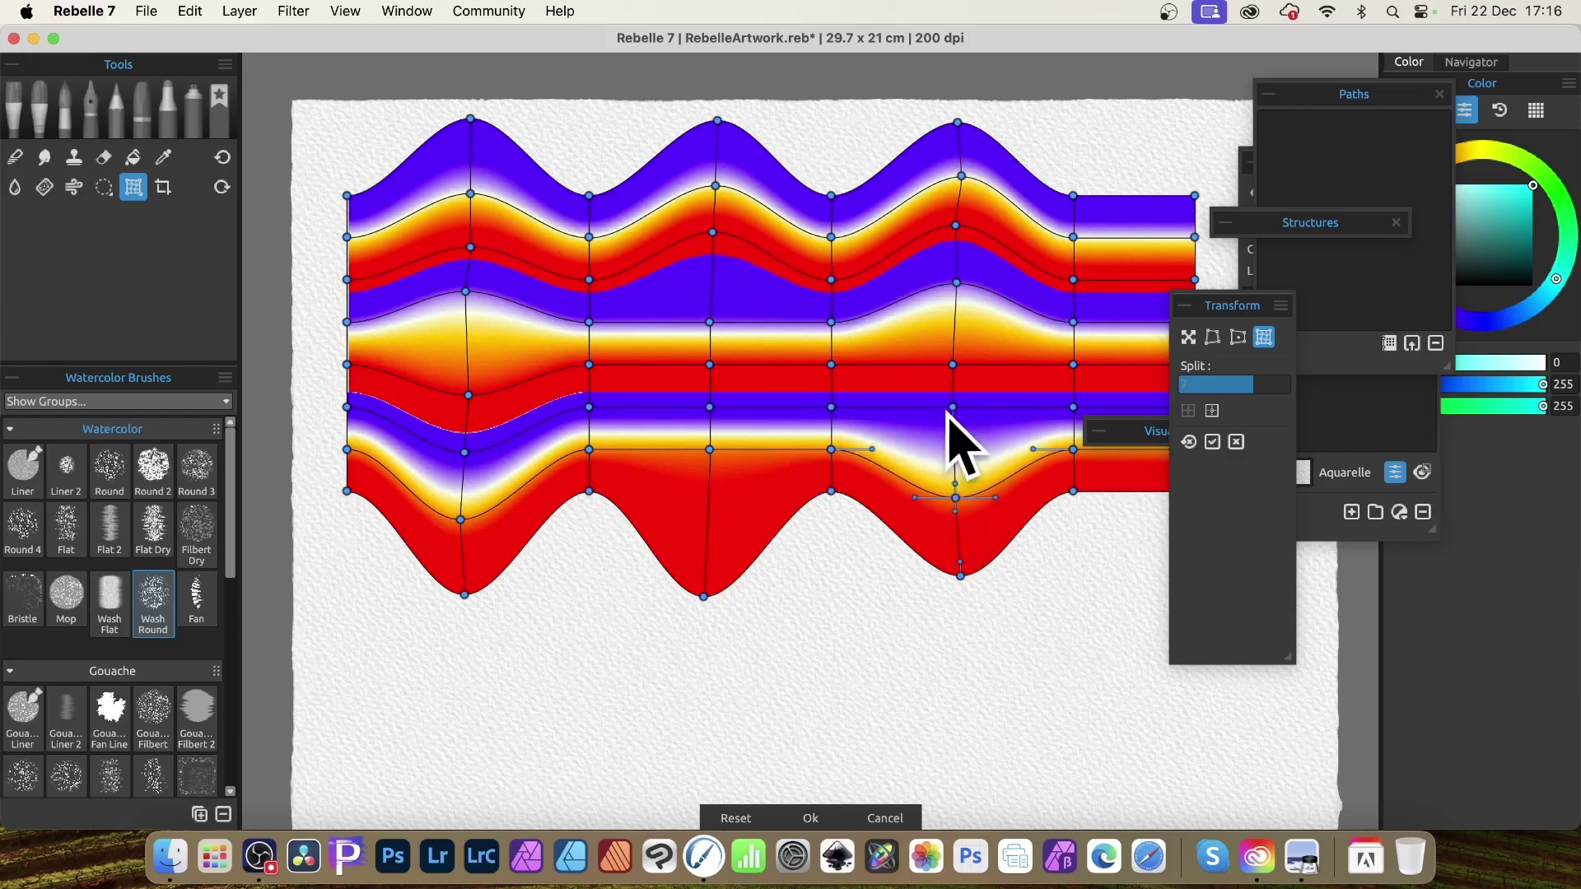
pyautogui.moveTo(952, 408); pyautogui.dragTo(957, 454)
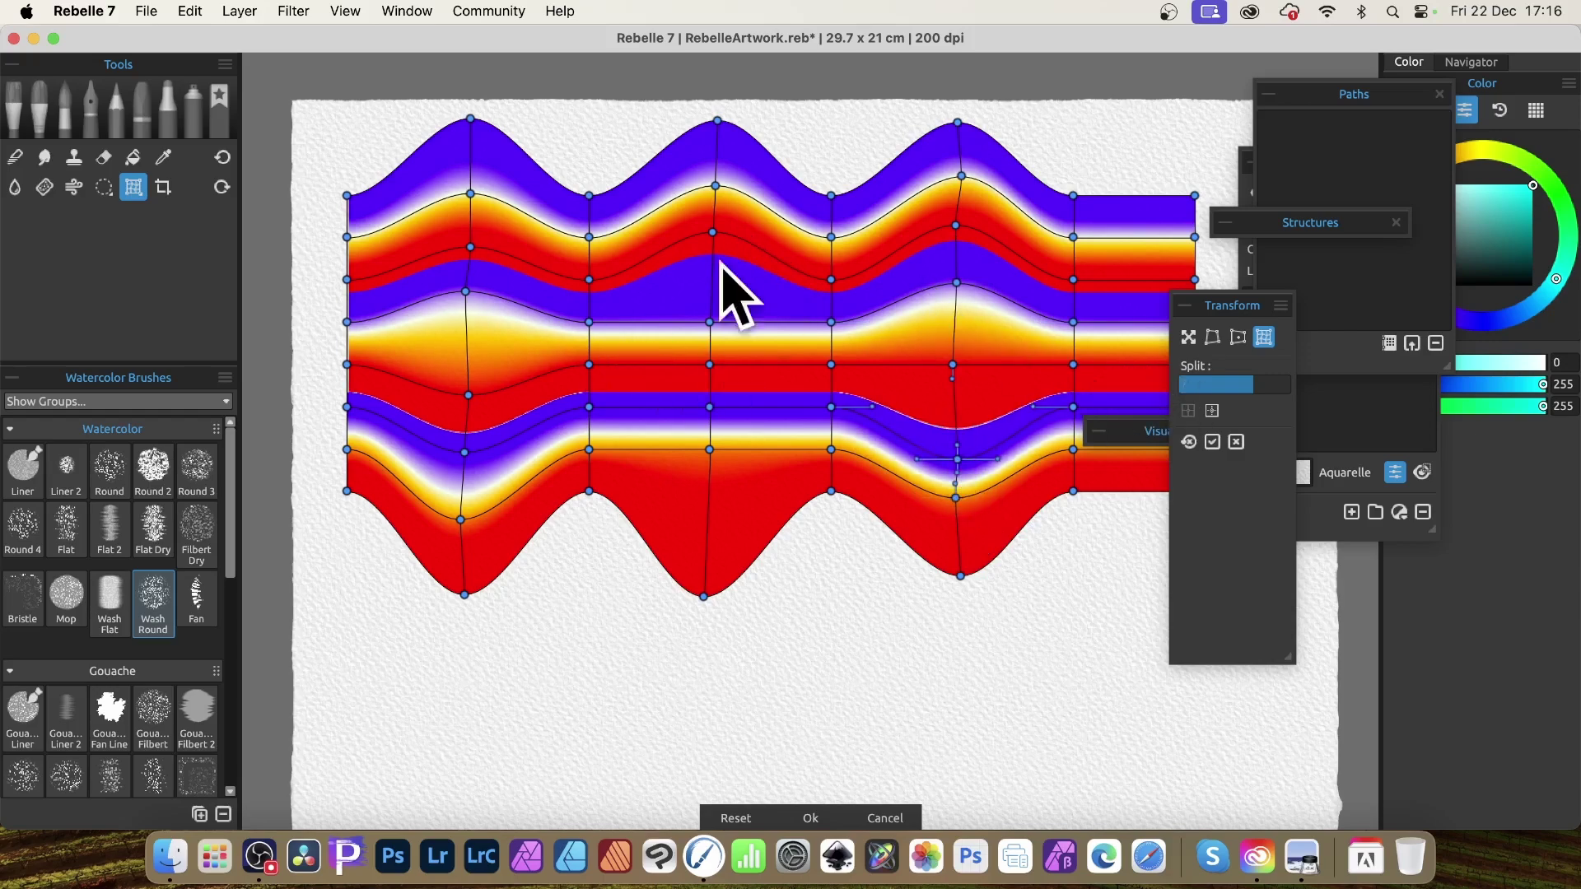
pyautogui.moveTo(710, 323); pyautogui.dragTo(710, 283)
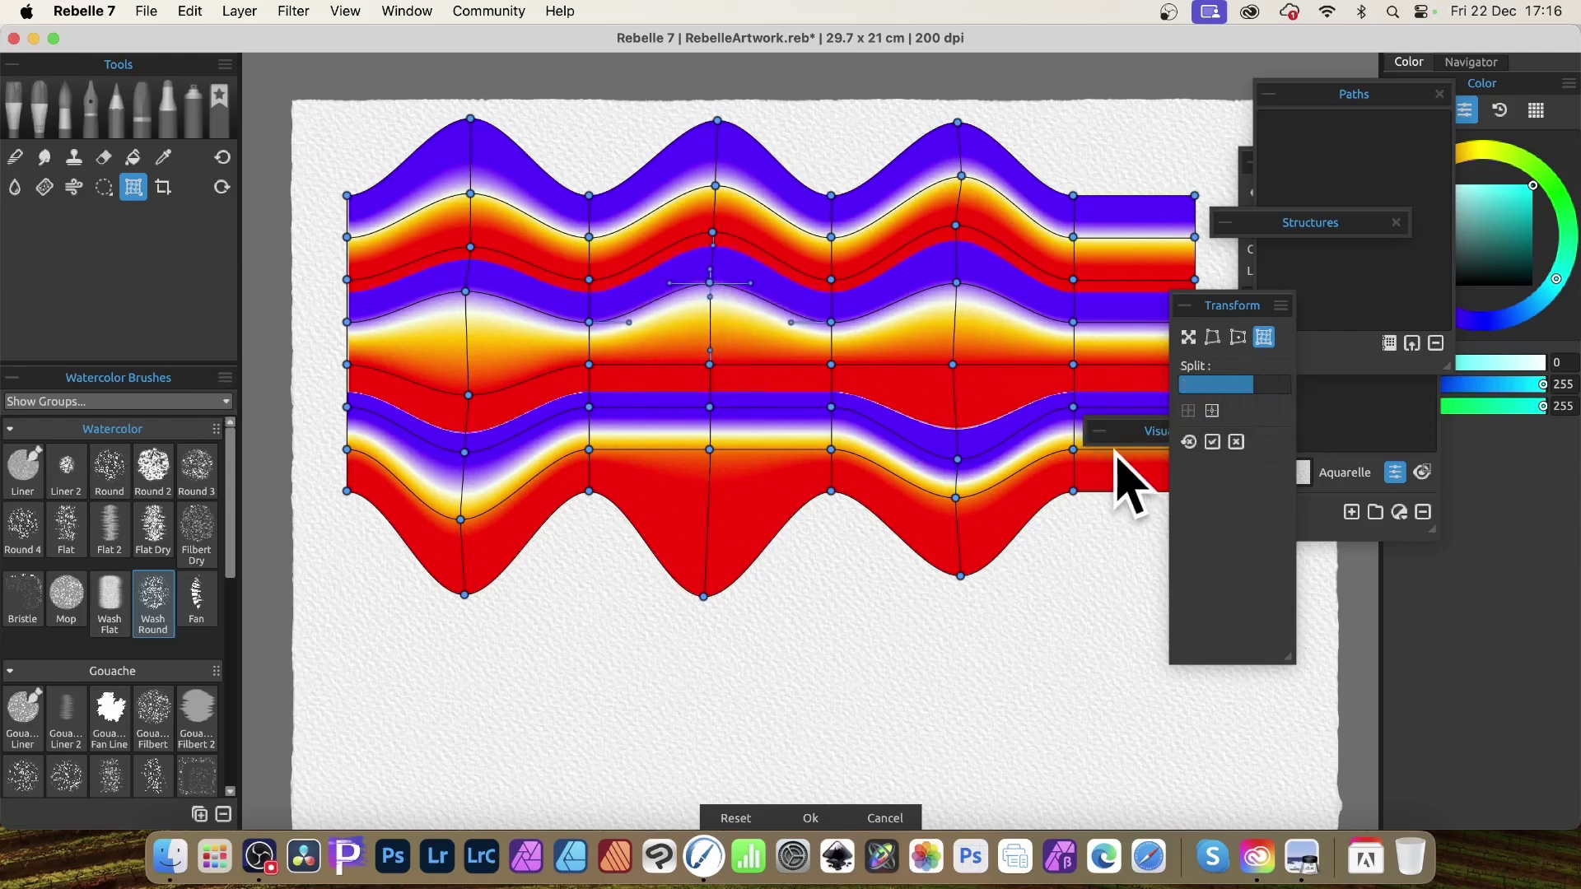
pyautogui.click(1212, 442)
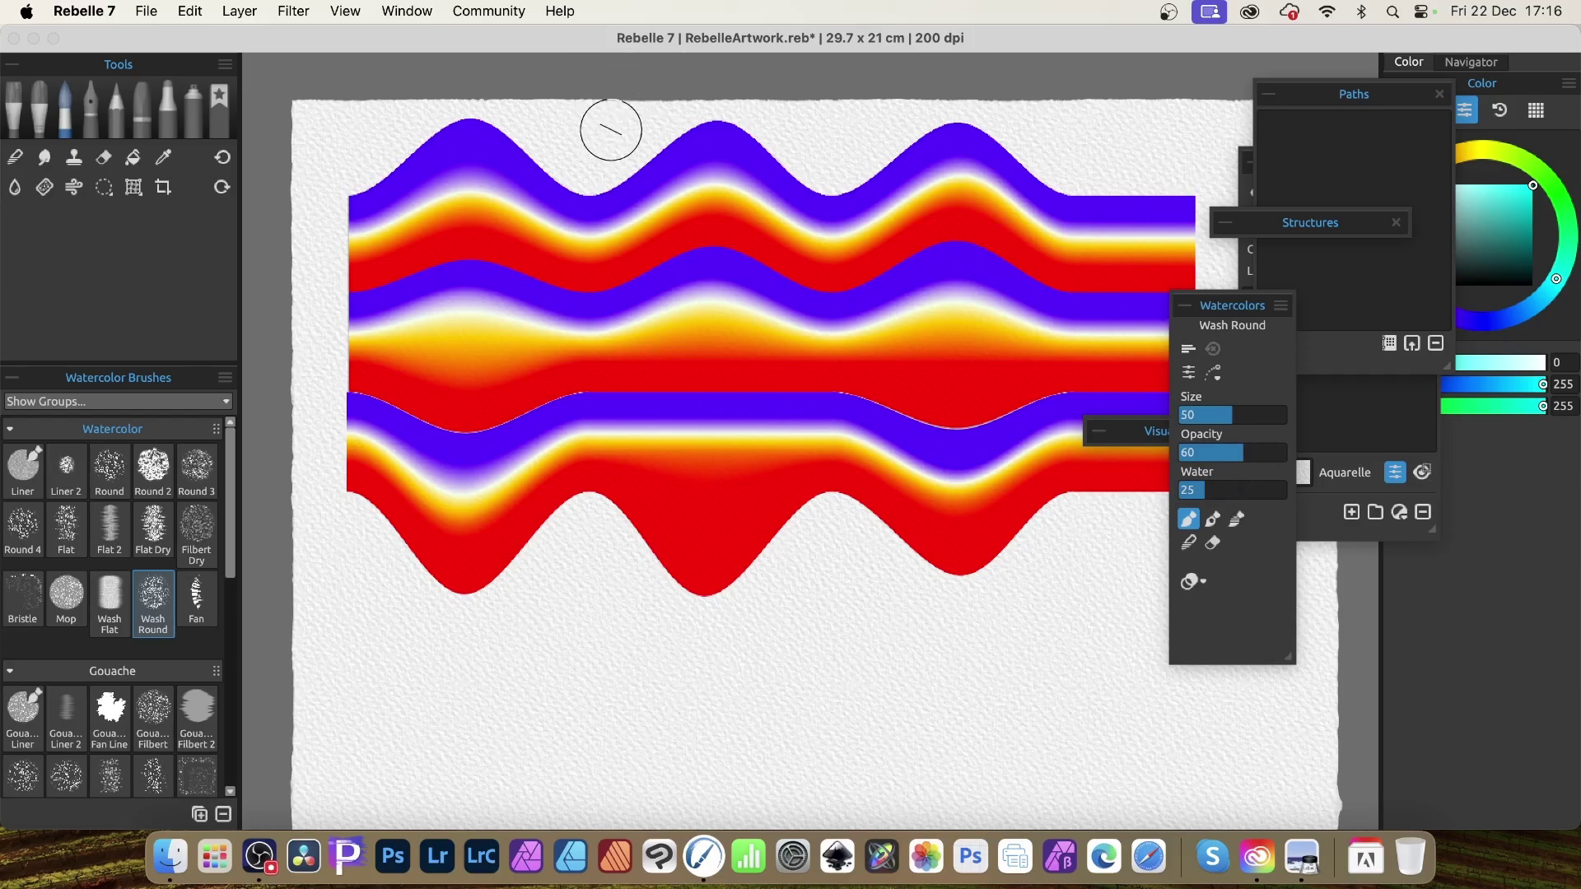
# Step: Warp the strips again, raising the second crest's upper grid point, deepening the first trough and lifting the lower bands beneath it
pyautogui.click(128, 188)
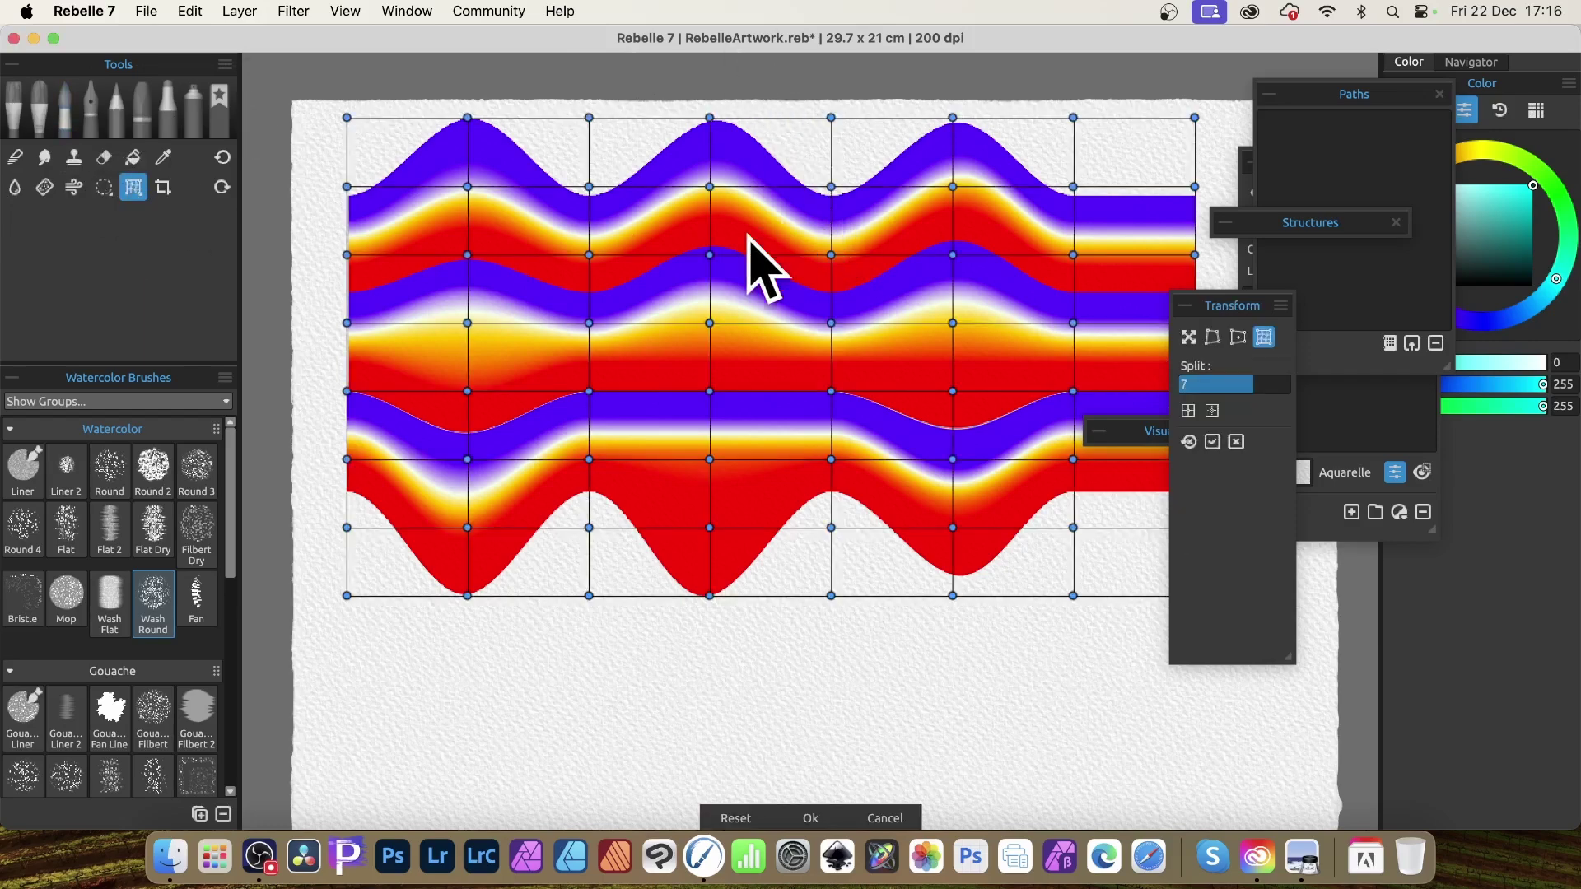
pyautogui.moveTo(709, 189)
pyautogui.mouseDown()
pyautogui.moveTo(713, 224)
pyautogui.moveTo(715, 161)
pyautogui.mouseUp()
pyautogui.moveTo(588, 187); pyautogui.dragTo(588, 222)
pyautogui.moveTo(584, 459); pyautogui.dragTo(589, 362)
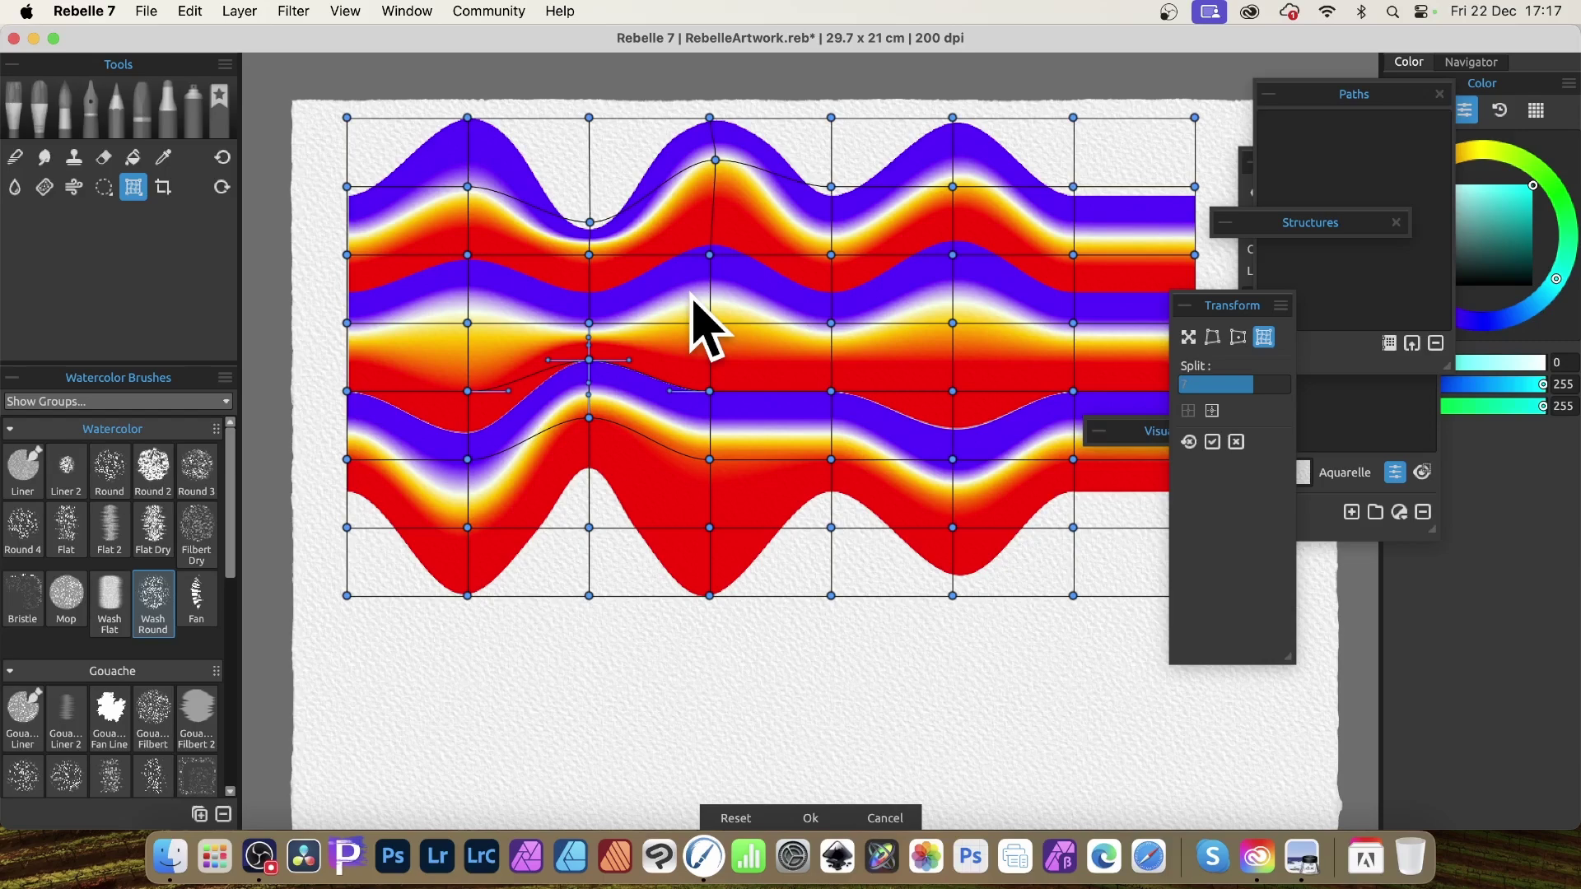
pyautogui.click(811, 817)
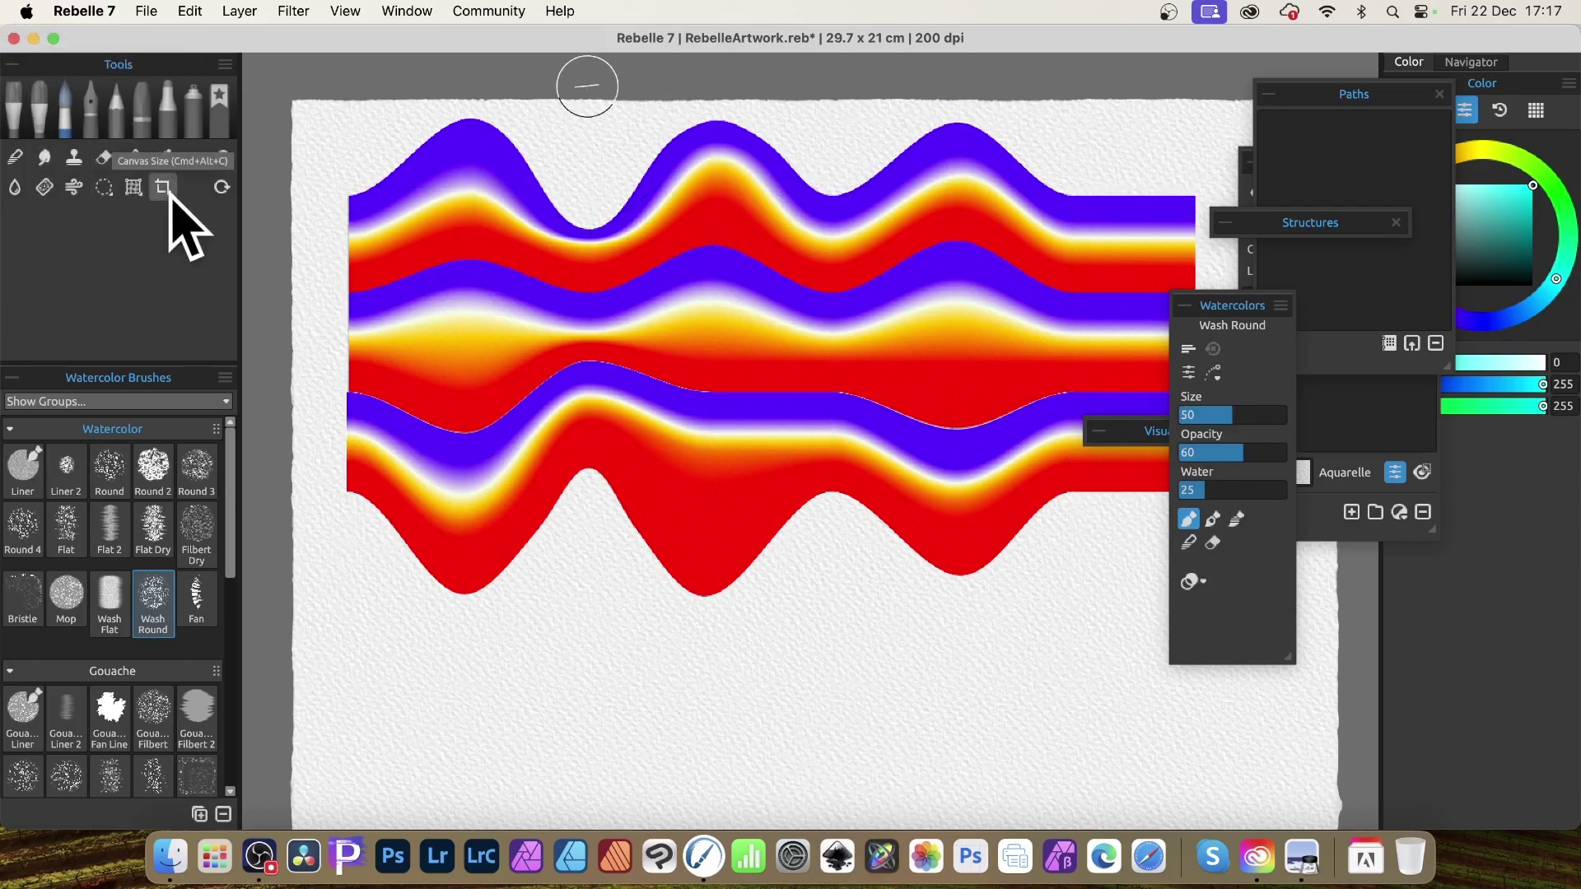
# Step: Free-transform the wave block to about 5.45 cm high, place it at about X 0.65, Y 1.70, and apply
pyautogui.click(133, 188)
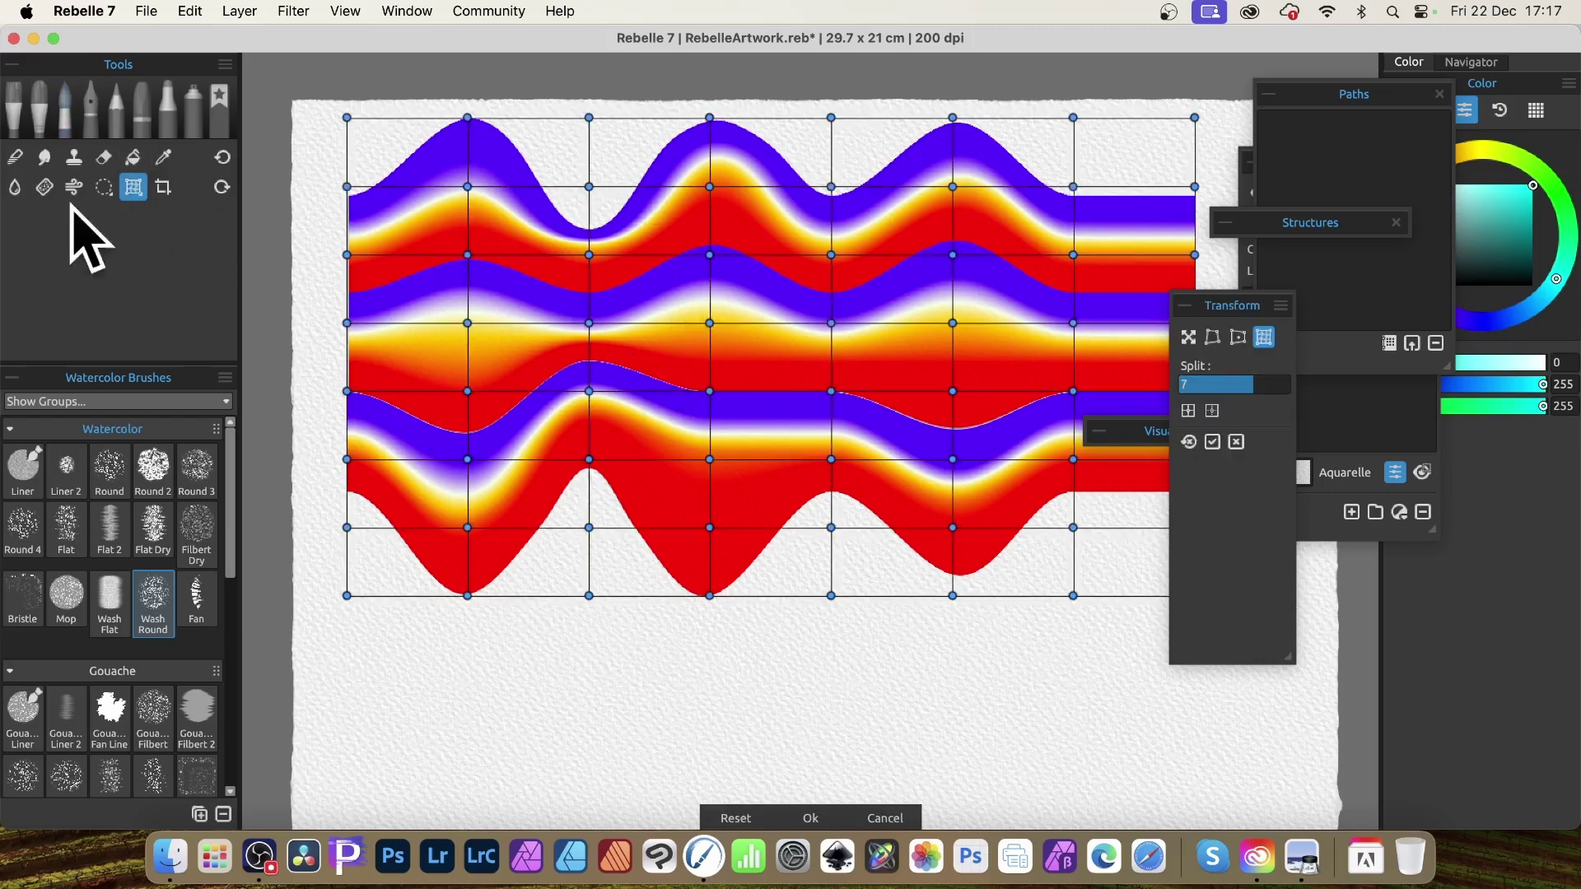
pyautogui.click(1188, 337)
pyautogui.moveTo(758, 234)
pyautogui.mouseDown()
pyautogui.moveTo(724, 395)
pyautogui.moveTo(554, 145)
pyautogui.moveTo(739, 234)
pyautogui.mouseUp()
pyautogui.moveTo(747, 595); pyautogui.dragTo(758, 312)
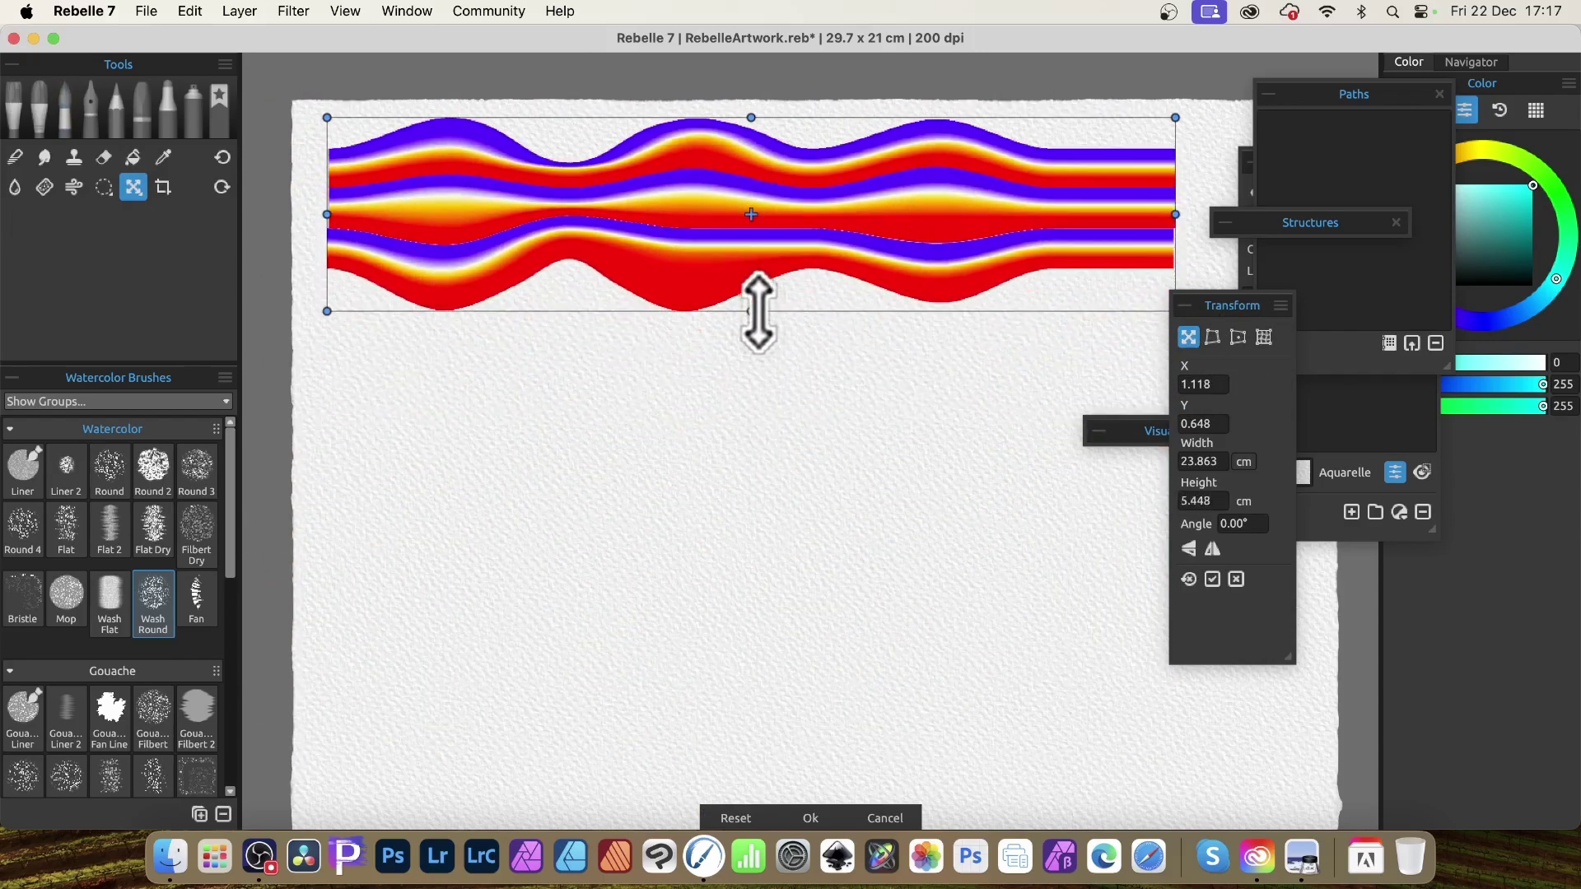
pyautogui.moveTo(680, 222); pyautogui.dragTo(665, 259)
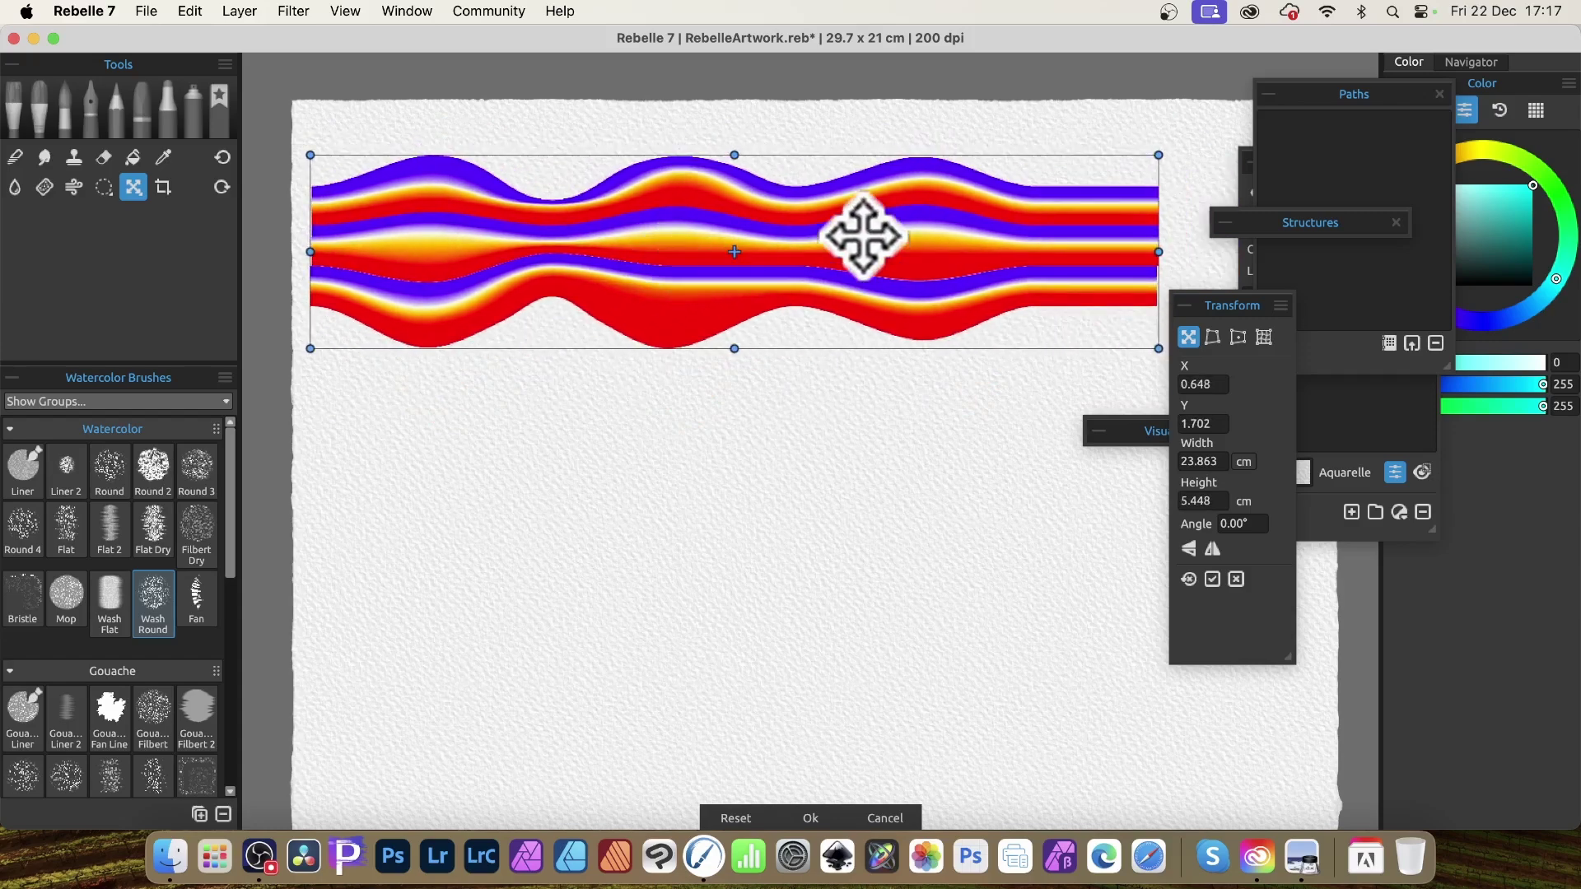
pyautogui.click(1211, 580)
# Step: Duplicate the squashed wave layer and place the copy at about X 0.56, Y 5.18, overlapping the original's lower edge
pyautogui.click(239, 10)
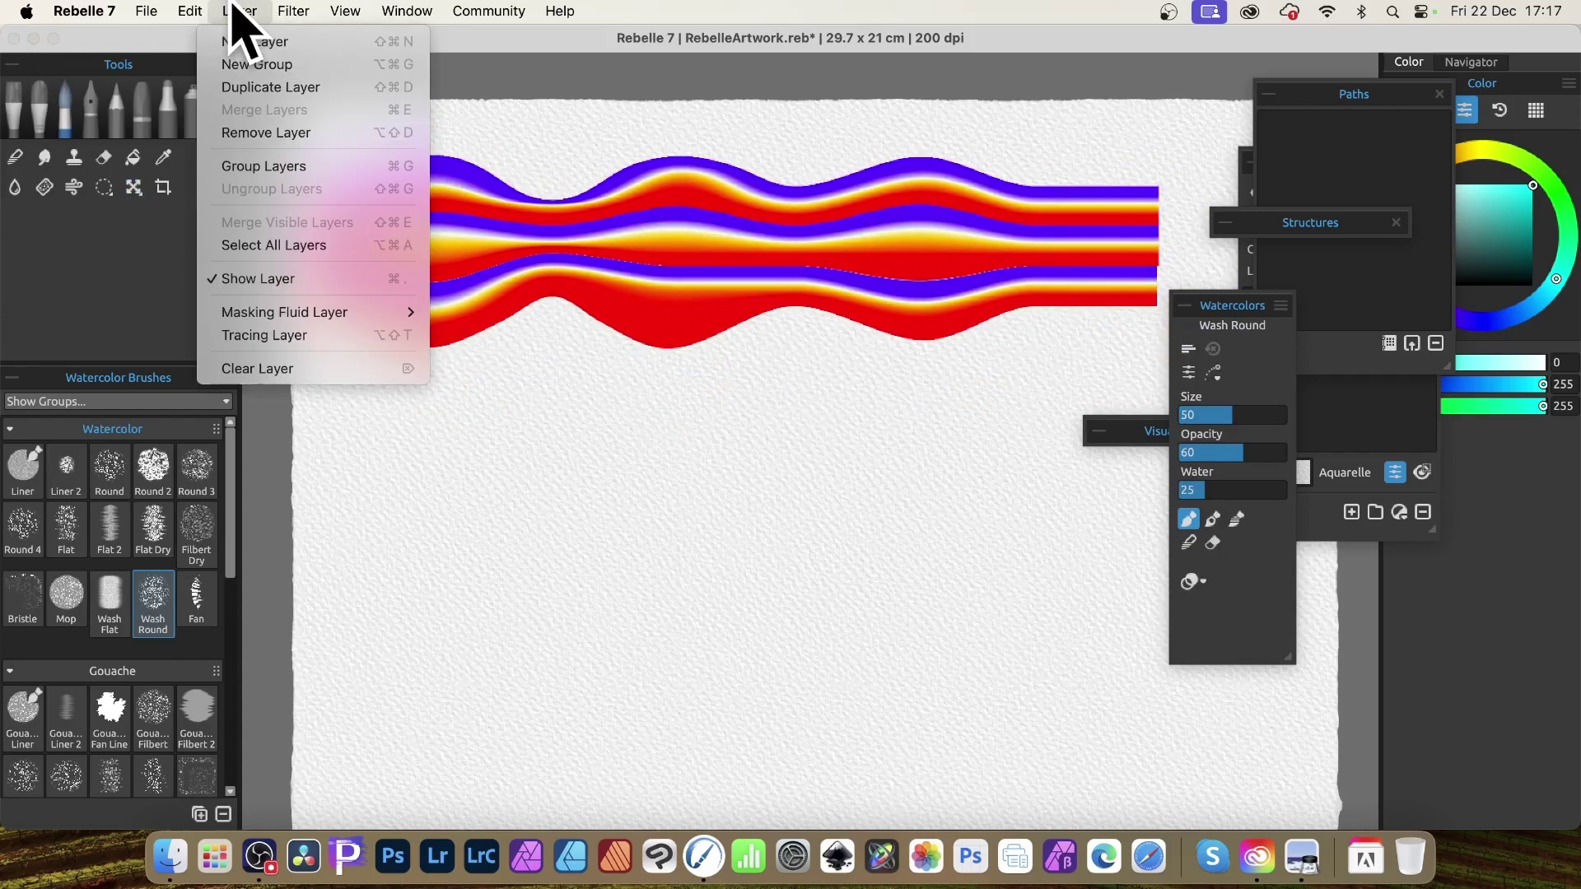
pyautogui.click(244, 88)
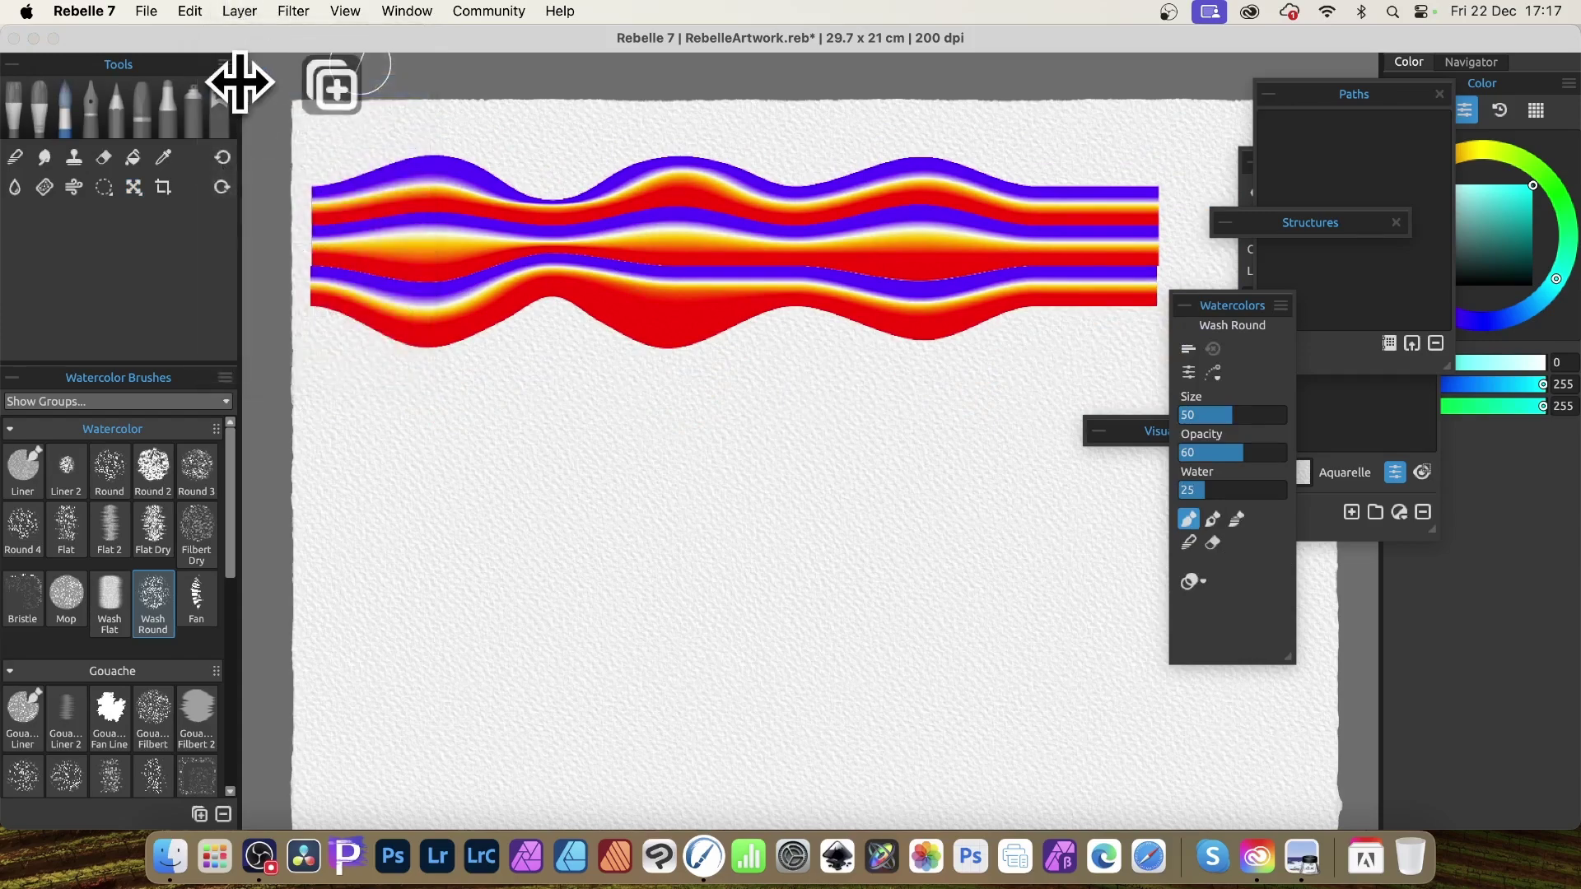
pyautogui.click(133, 187)
pyautogui.moveTo(657, 212); pyautogui.dragTo(659, 335)
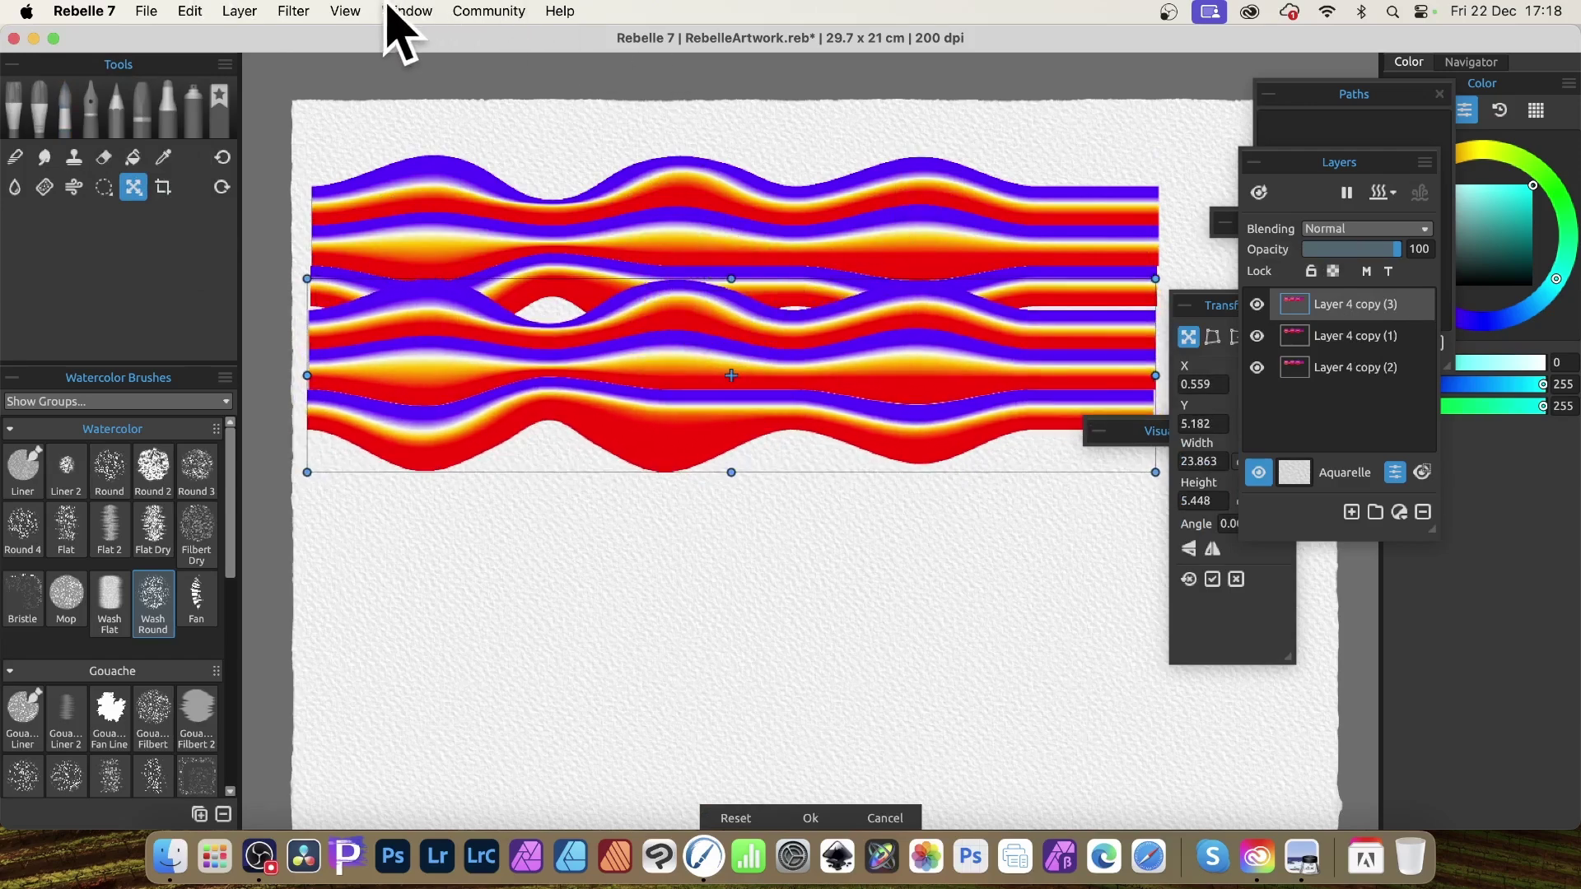
pyautogui.click(812, 818)
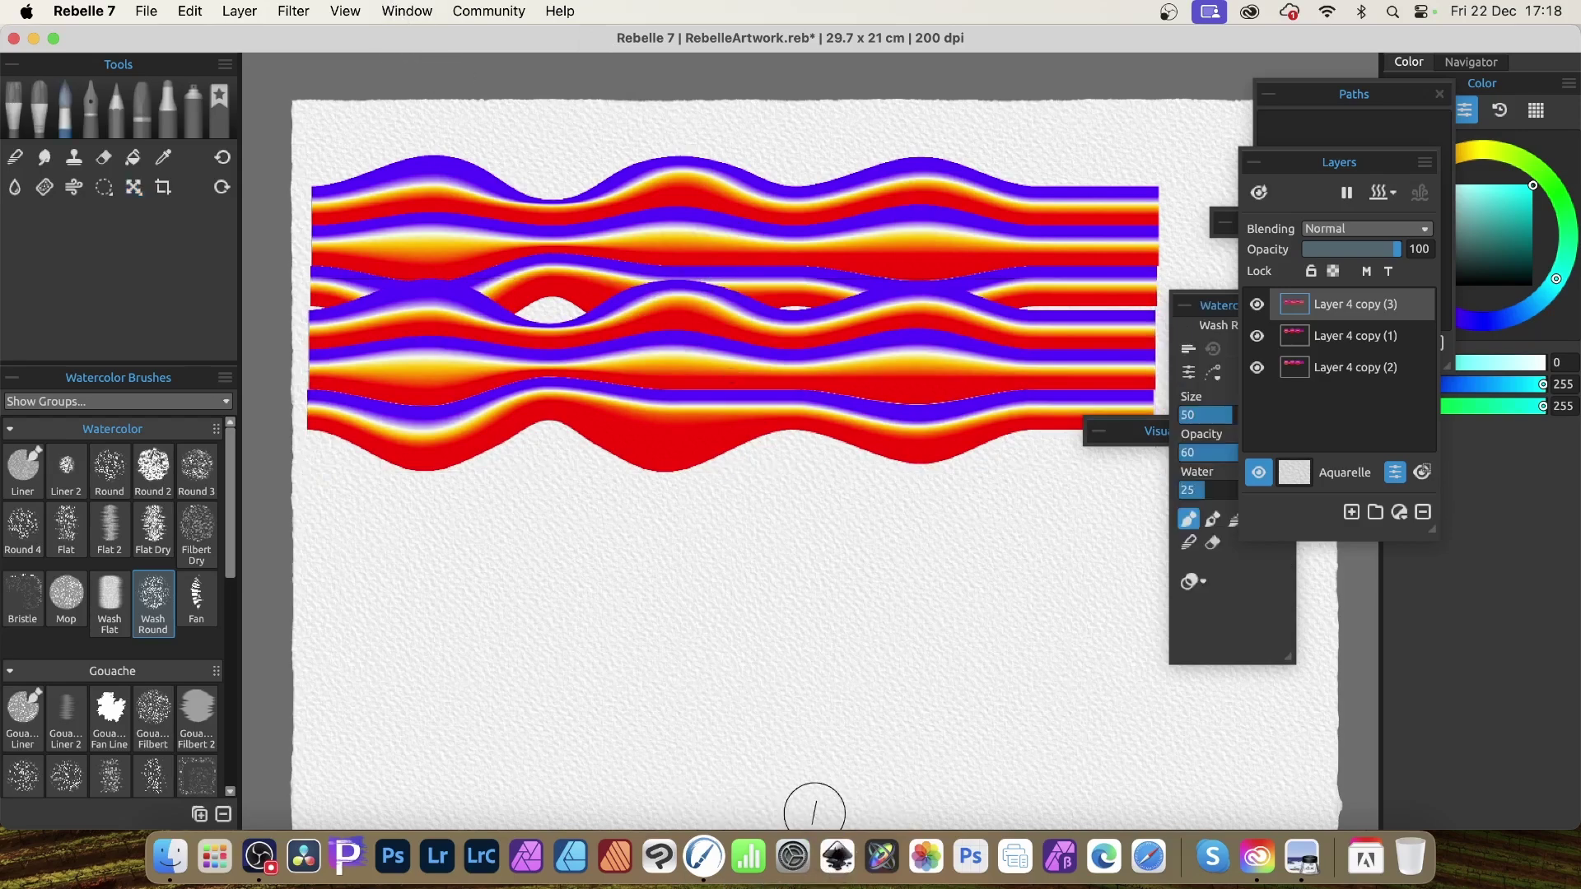
# Step: Add a third copy of the wave layer at about X 0.42, Y 8.27, and merge all visible layers
pyautogui.click(243, 10)
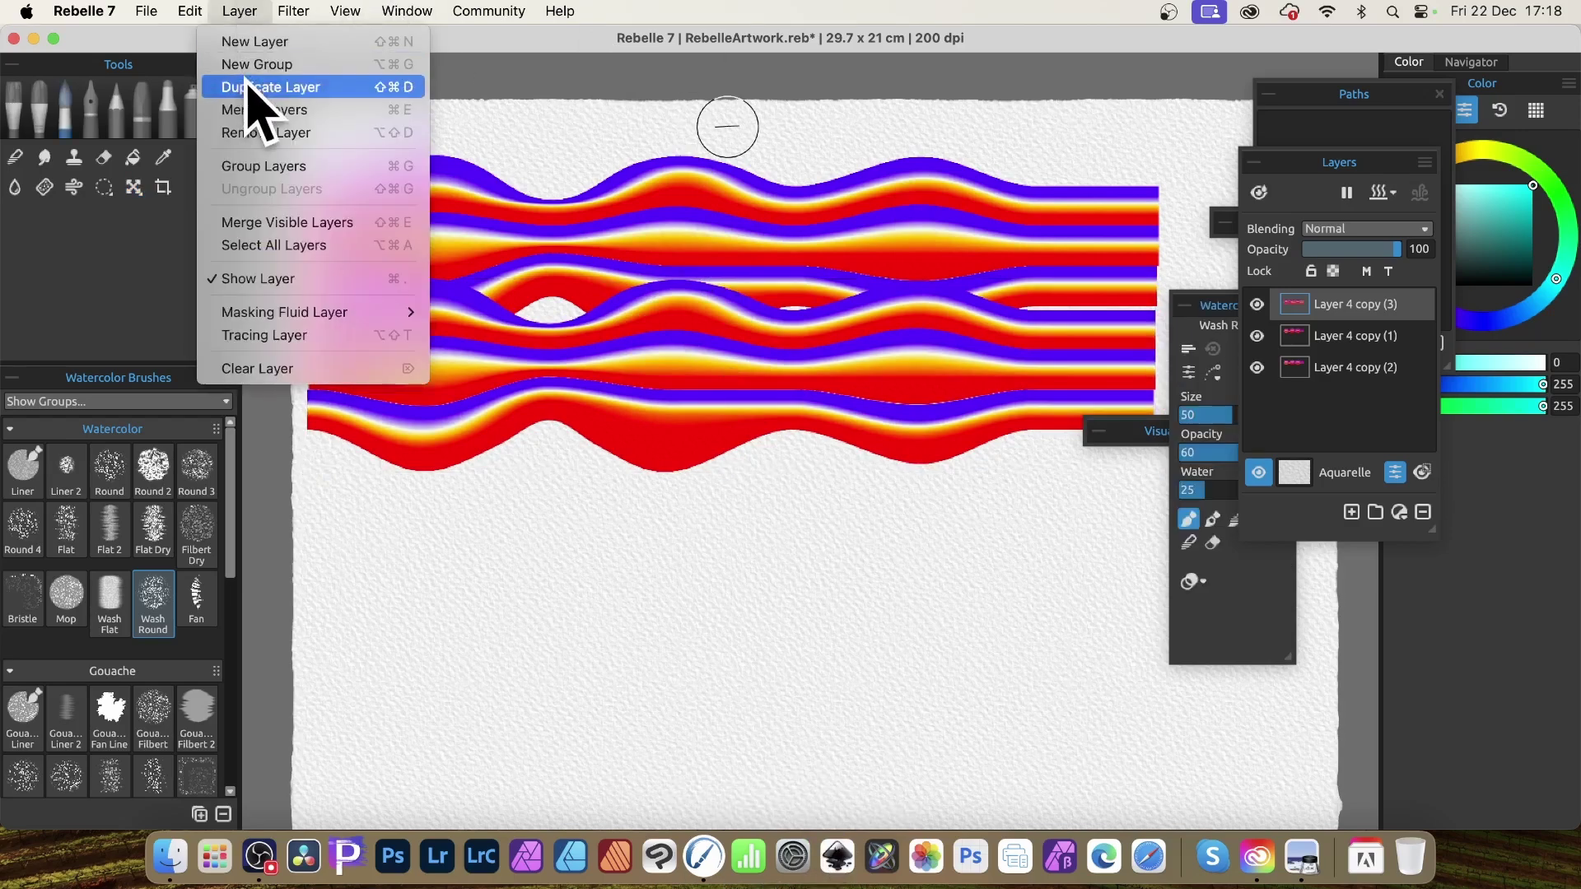
pyautogui.click(263, 88)
pyautogui.click(133, 187)
pyautogui.moveTo(730, 357); pyautogui.dragTo(727, 464)
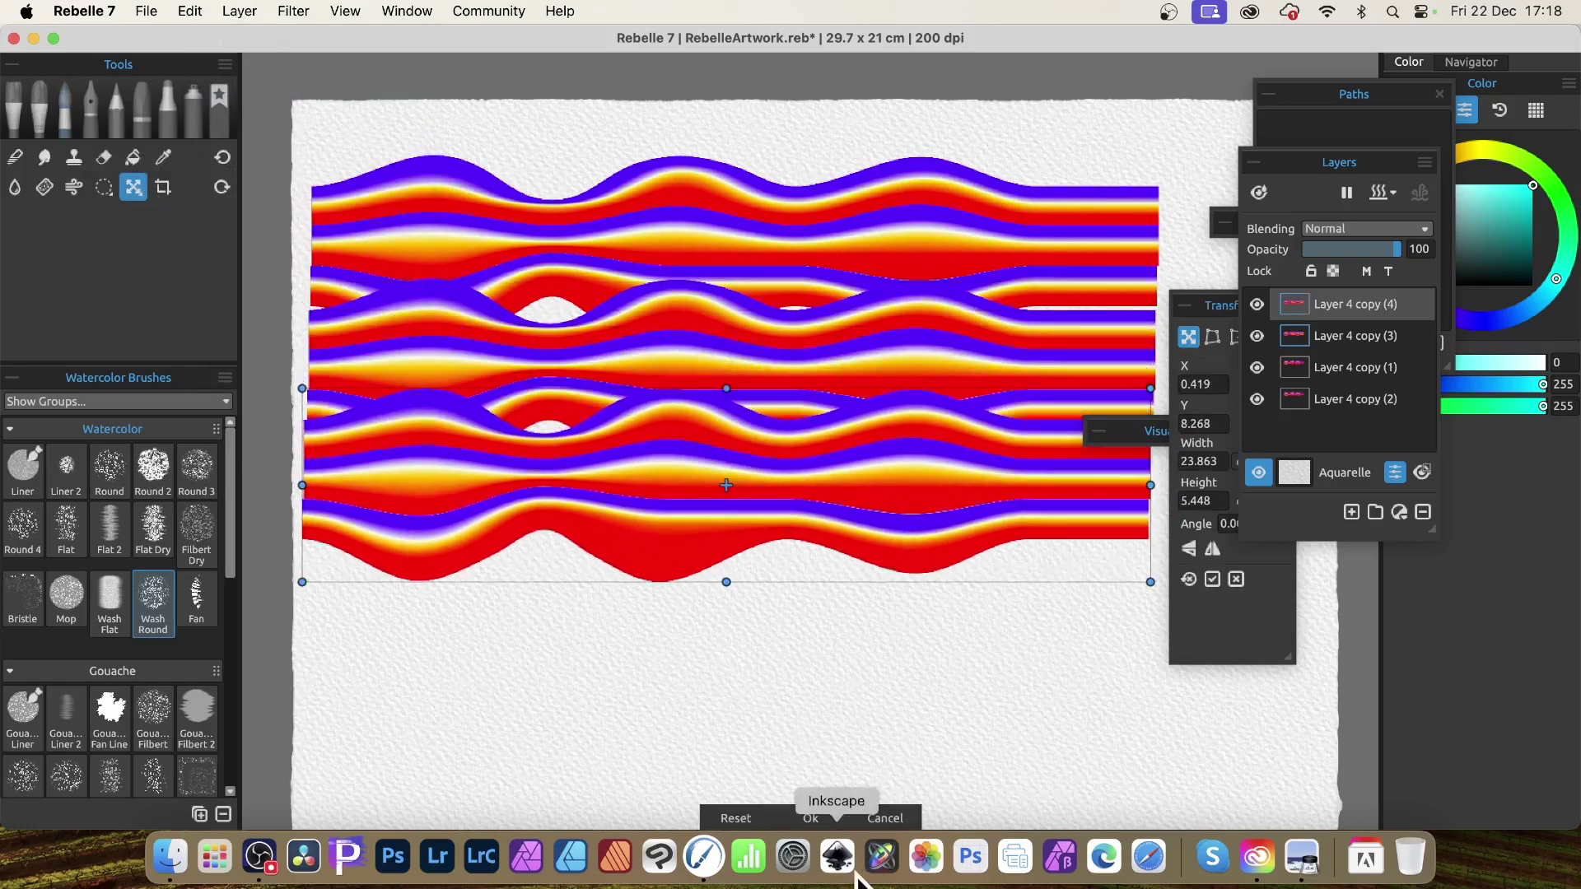
pyautogui.click(810, 818)
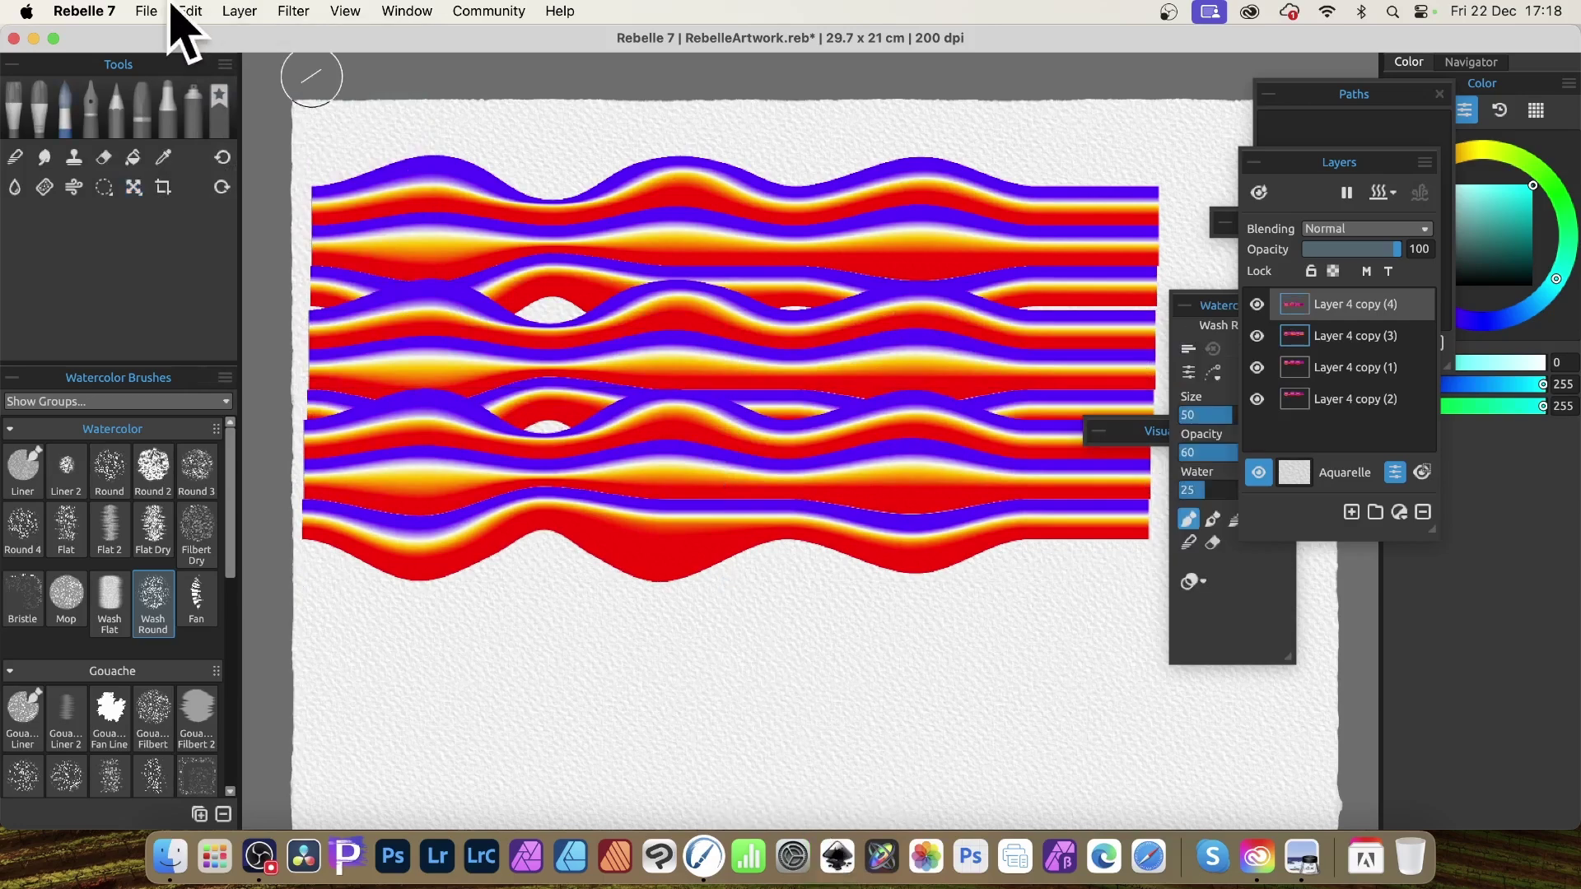
pyautogui.click(245, 12)
pyautogui.click(270, 220)
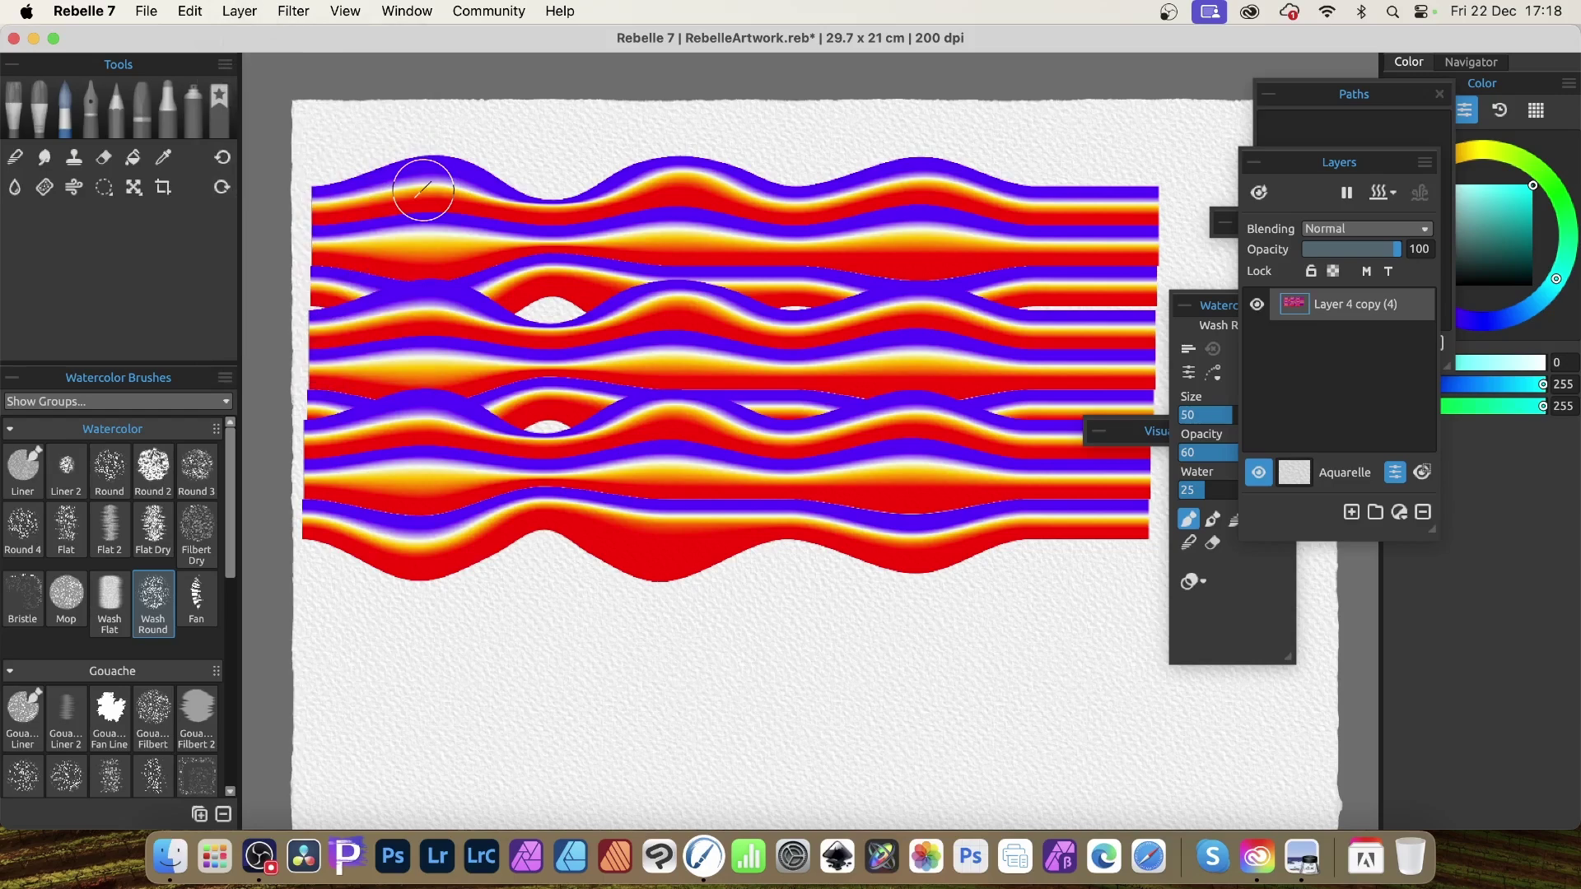